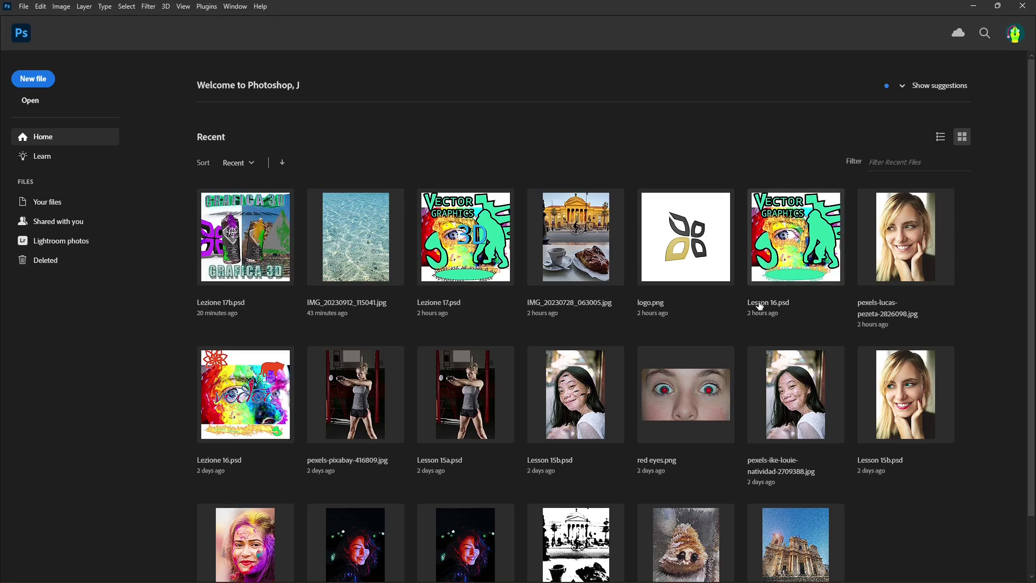
Open the Vector Graphics lesson document and deselect all its layers with the Move tool
{"action": "left_click", "coordinate": [759, 300]}
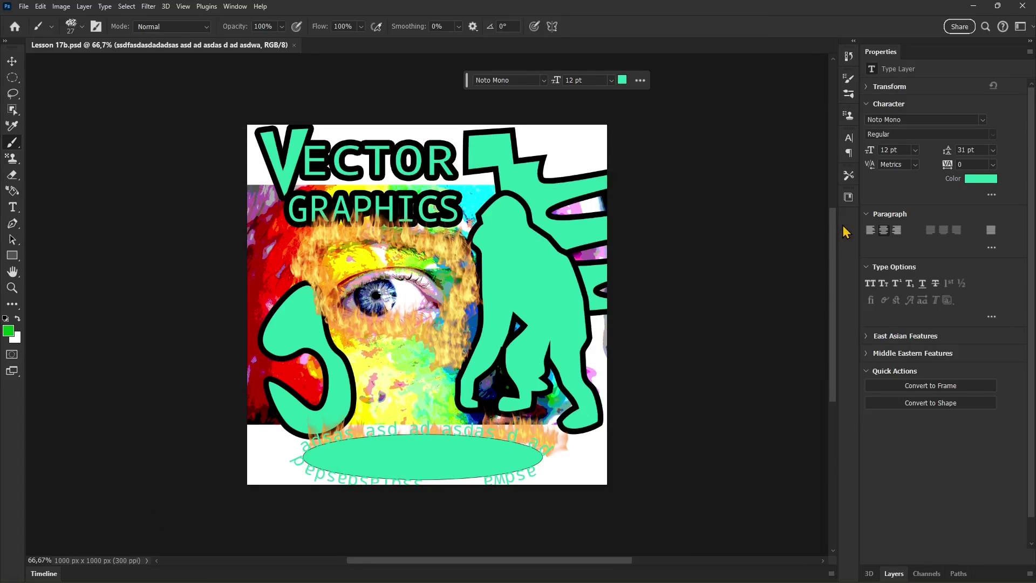
{"action": "left_click", "coordinate": [847, 60]}
{"action": "left_click", "coordinate": [847, 60]}
{"action": "key", "text": "v"}
{"action": "left_click", "coordinate": [637, 154]}
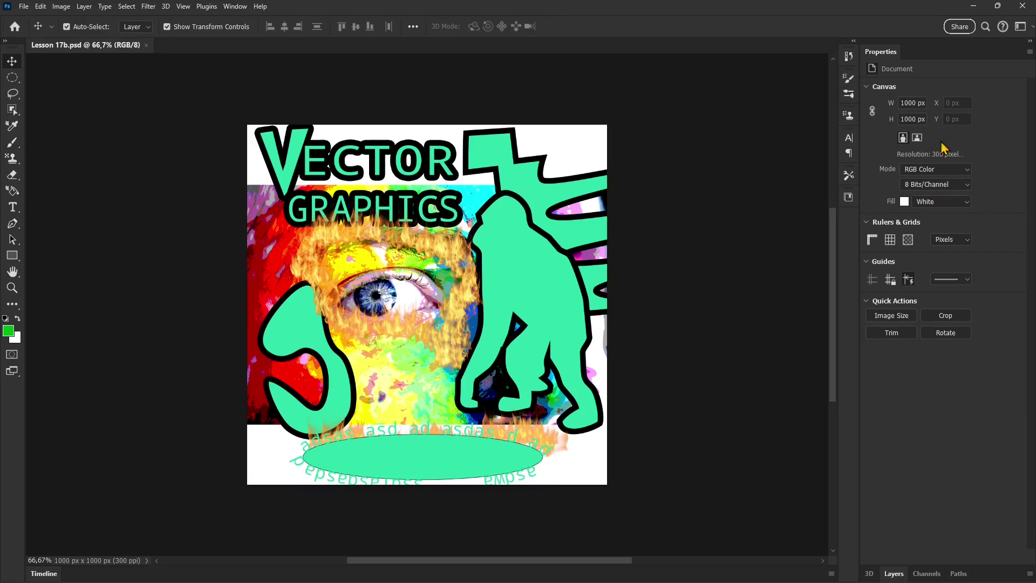
Set the image resolution to 72 pixels/inch while keeping the image size at 1000 by 1000 pixels
{"action": "left_click", "coordinate": [61, 7]}
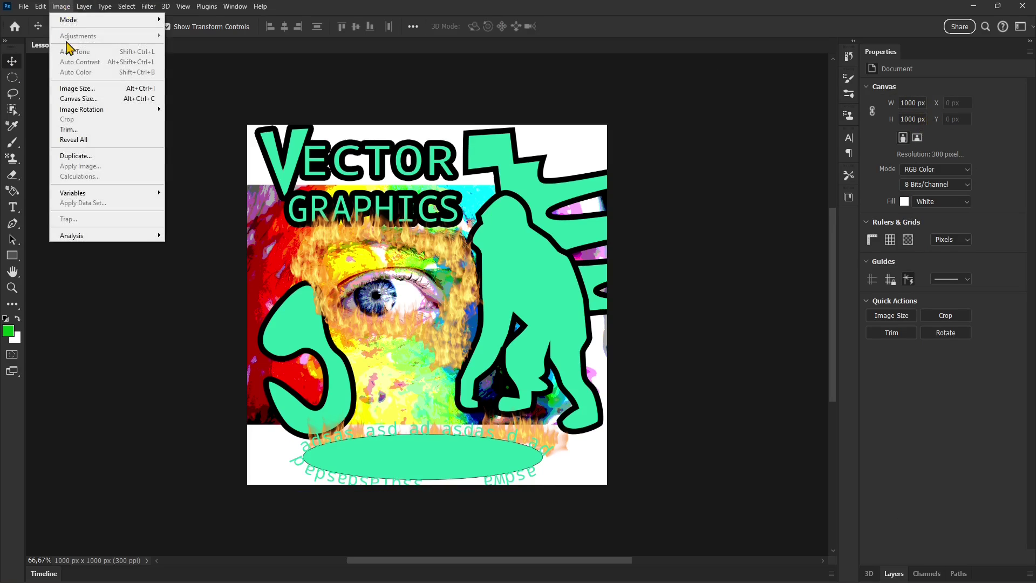
{"action": "left_click", "coordinate": [76, 89]}
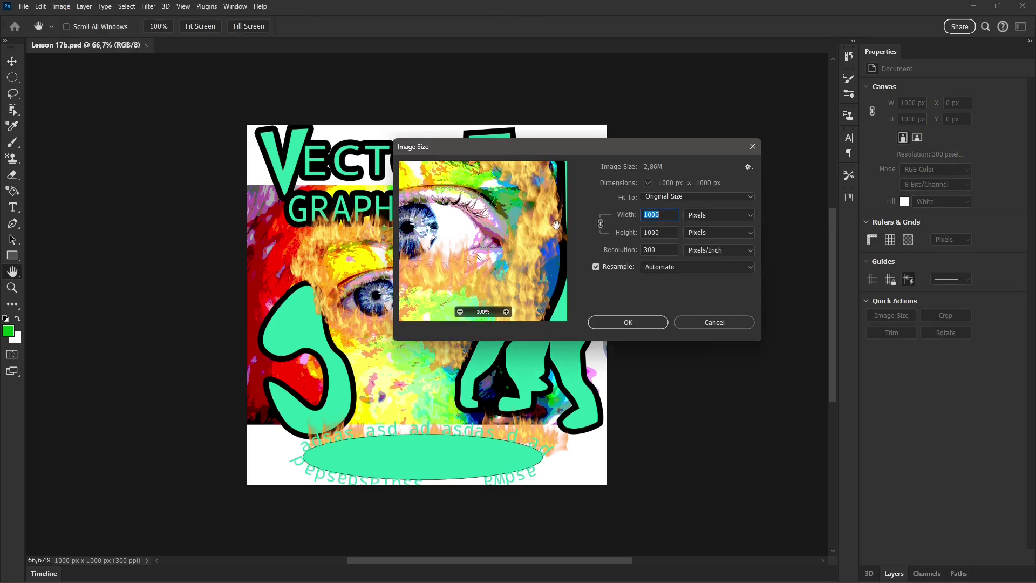
{"action": "left_click", "coordinate": [668, 251]}
{"action": "double_click", "coordinate": [669, 252]}
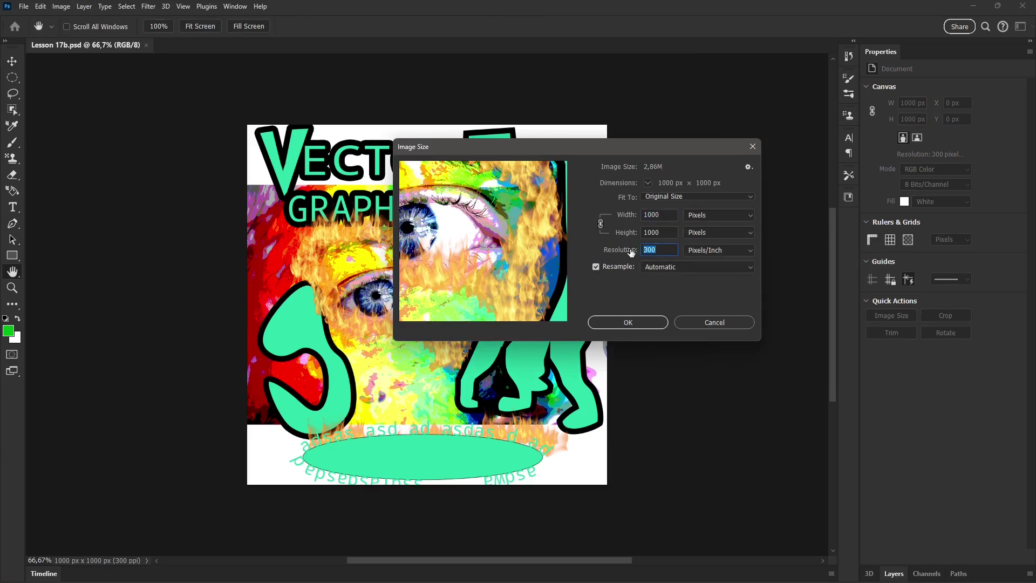
{"action": "type", "text": "72"}
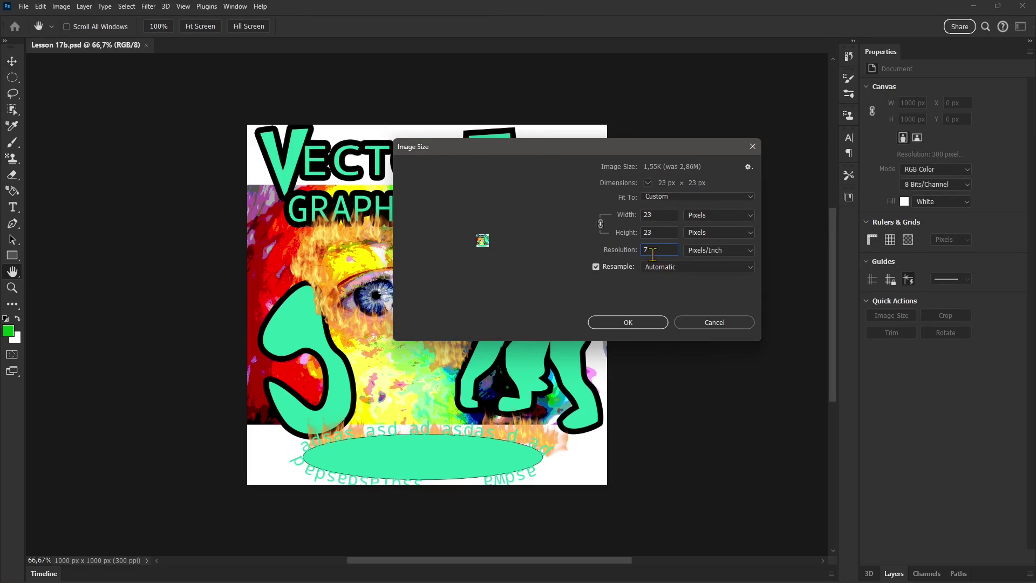
{"action": "left_click", "coordinate": [670, 218]}
{"action": "double_click", "coordinate": [670, 218]}
{"action": "type", "text": "1000"}
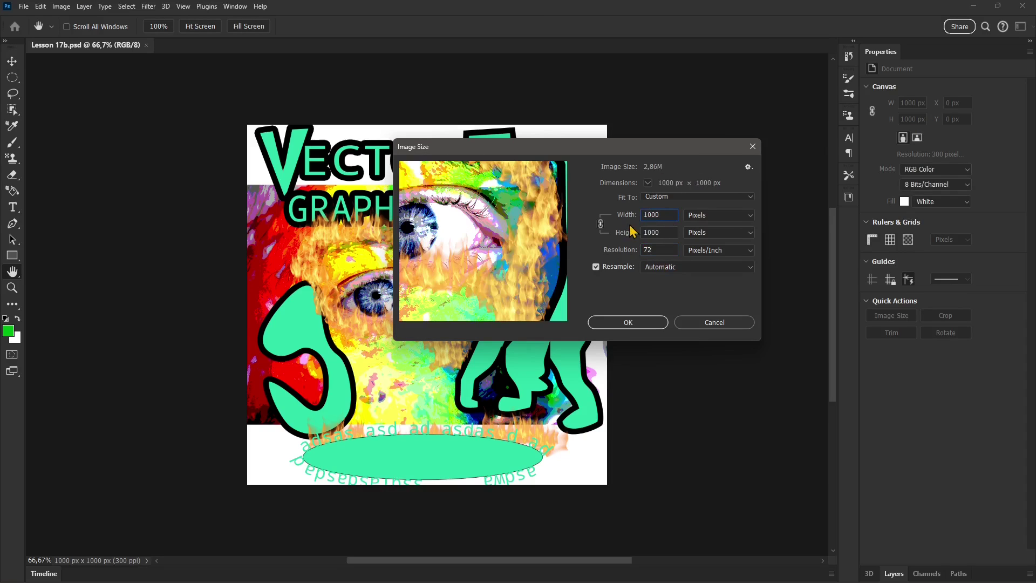
{"action": "left_click", "coordinate": [649, 328]}
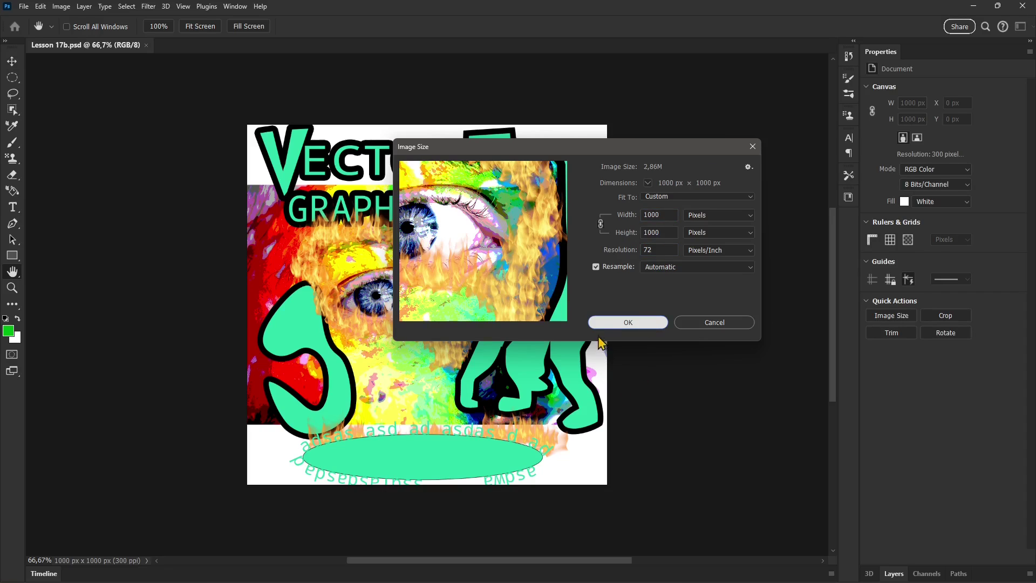
Make sure Use Graphics Processor is enabled in the Performance preferences and accept its advanced settings
{"action": "left_click", "coordinate": [42, 8]}
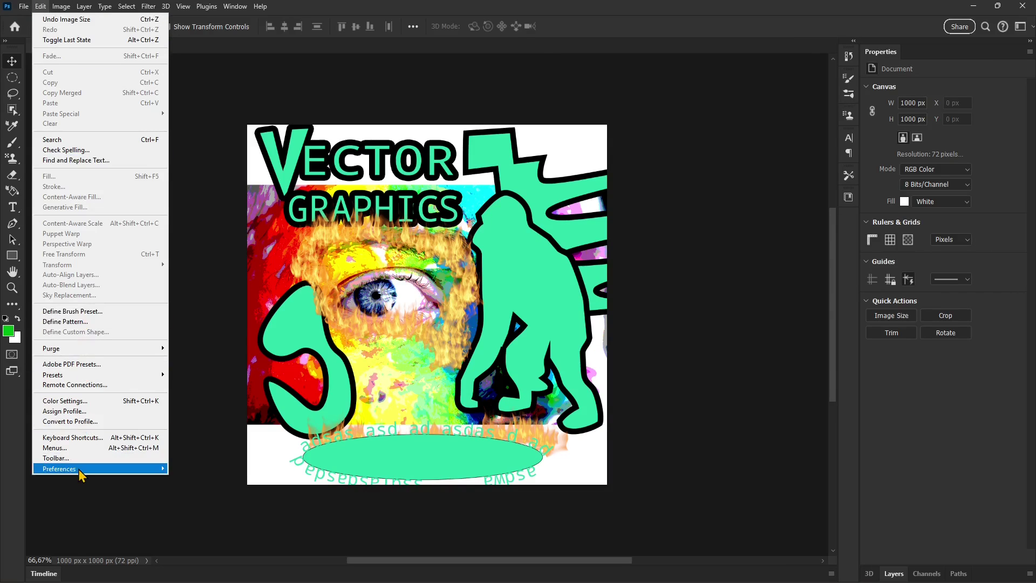
{"action": "mouse_move", "coordinate": [79, 468]}
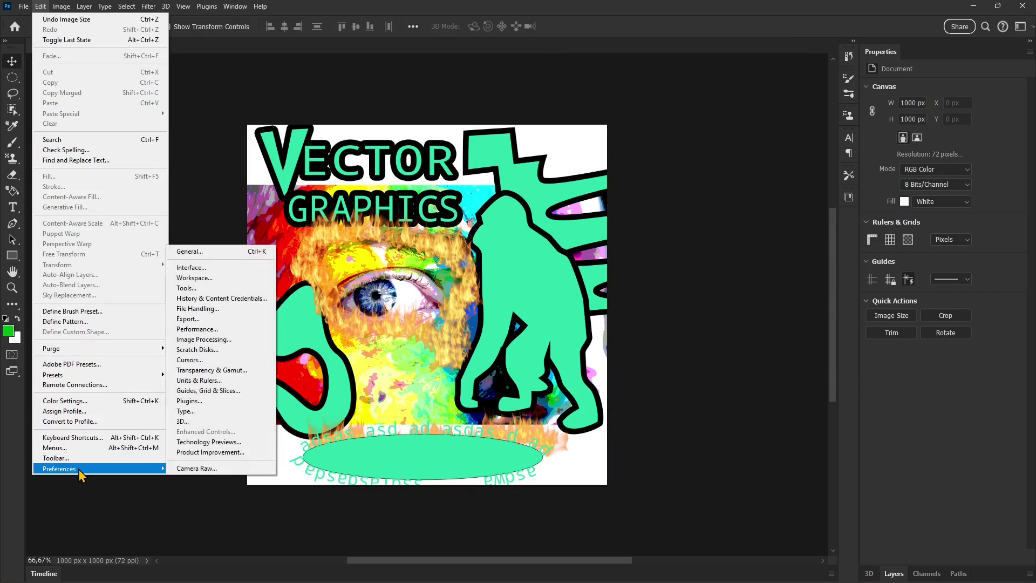
{"action": "left_click", "coordinate": [183, 422]}
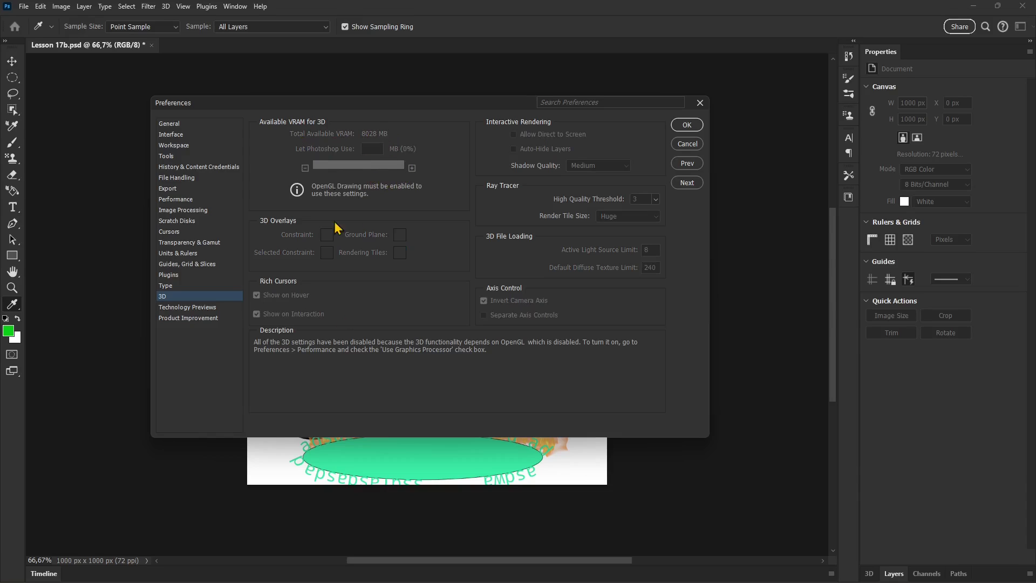
{"action": "left_click", "coordinate": [184, 201]}
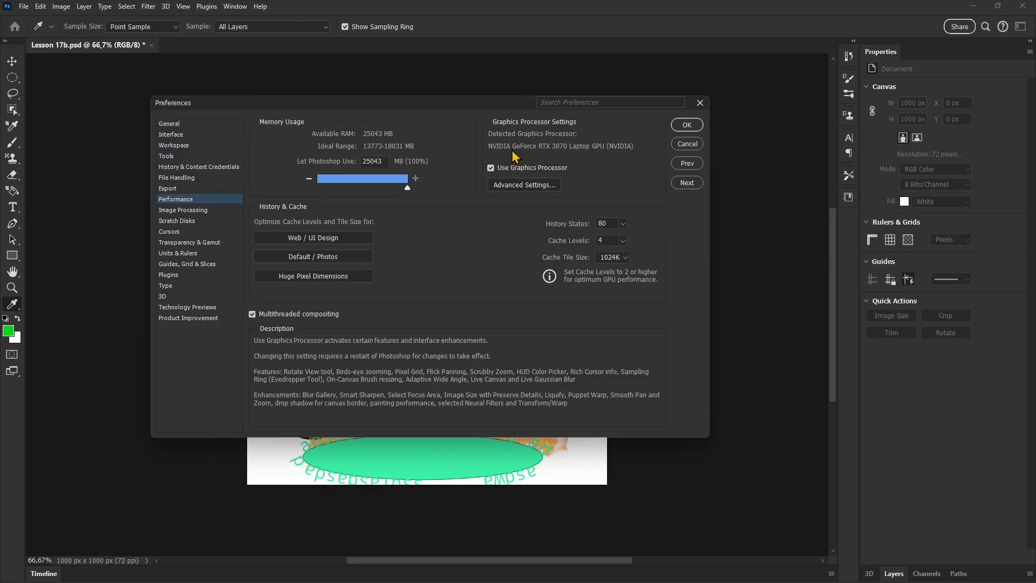
{"action": "left_click", "coordinate": [532, 186]}
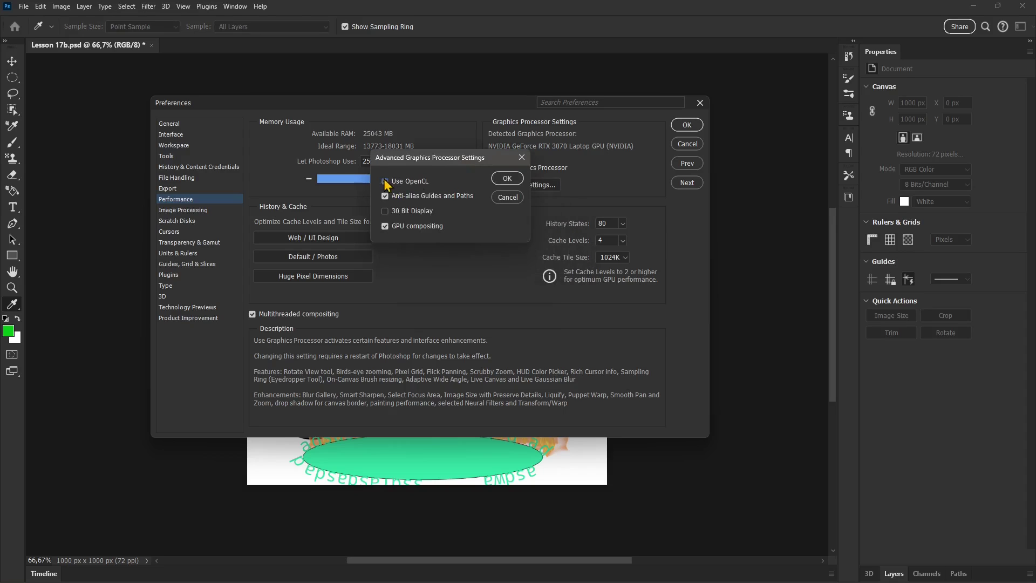
{"action": "left_click", "coordinate": [507, 178]}
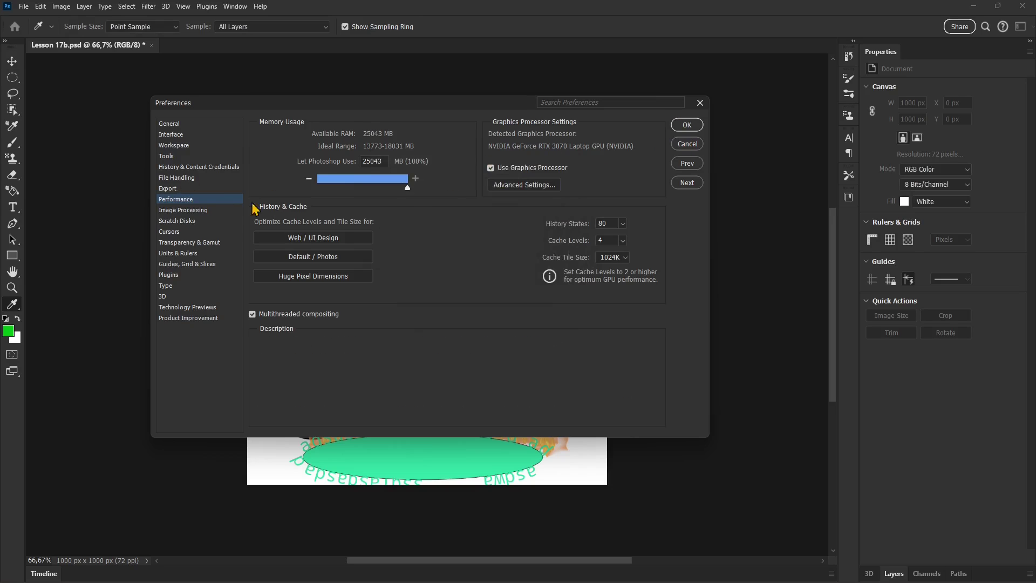
Allocate 8028 MB (100%) of VRAM to 3D with Medium shadow quality, and apply the preferences
{"action": "left_click", "coordinate": [170, 301]}
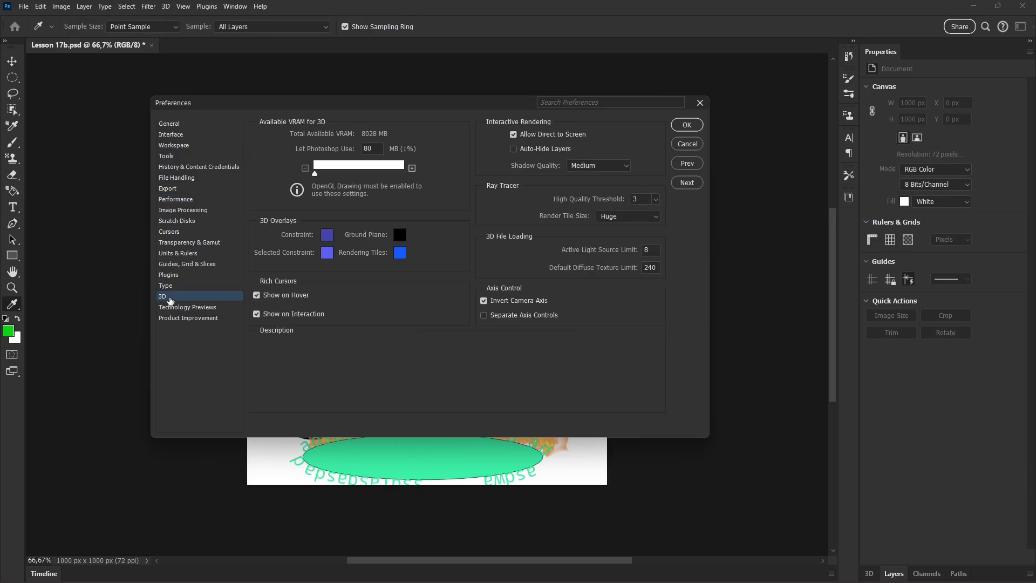
{"action": "left_click_drag", "start_coordinate": [315, 174], "coordinate": [405, 174]}
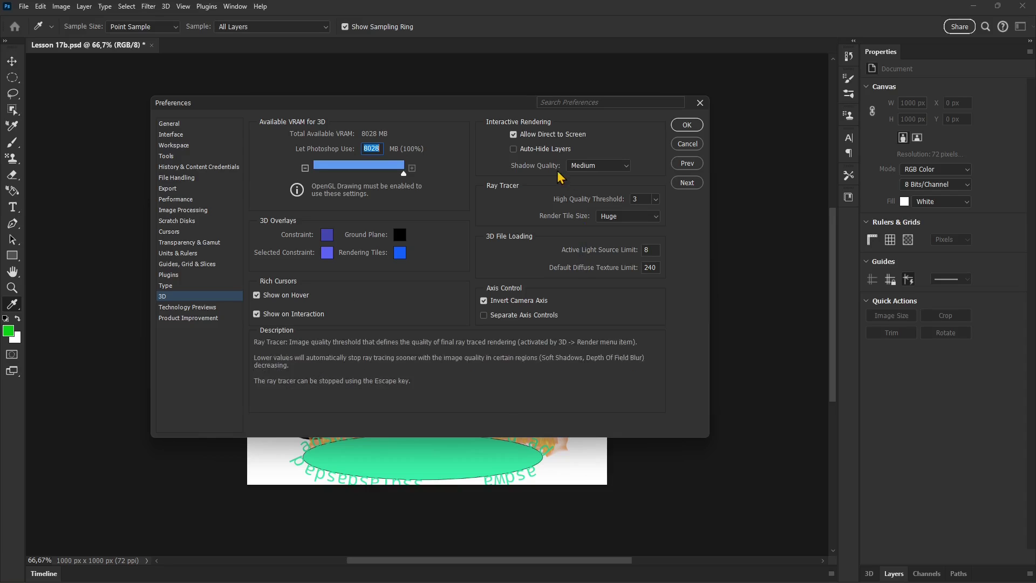
{"action": "left_click", "coordinate": [591, 167]}
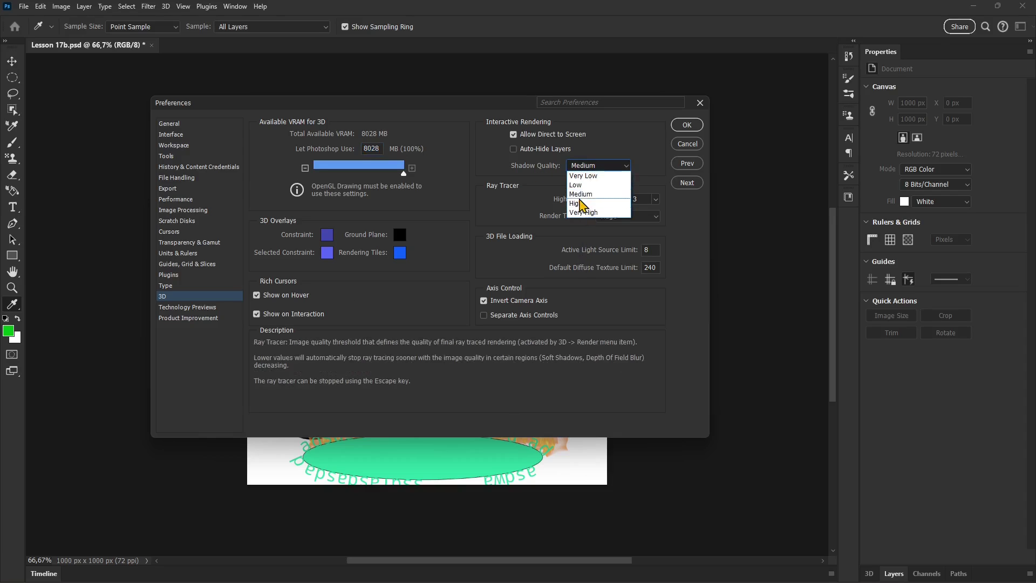
{"action": "left_click", "coordinate": [580, 193]}
{"action": "left_click", "coordinate": [687, 126]}
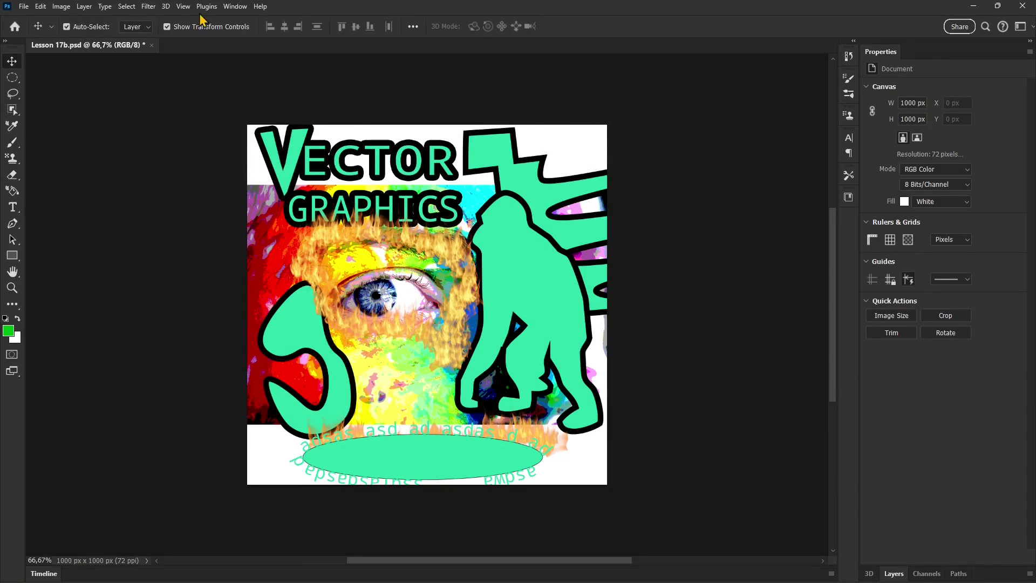
Switch to the Essentials workspace and return to the 3D workspace
{"action": "left_click", "coordinate": [236, 7]}
{"action": "mouse_move", "coordinate": [243, 30]}
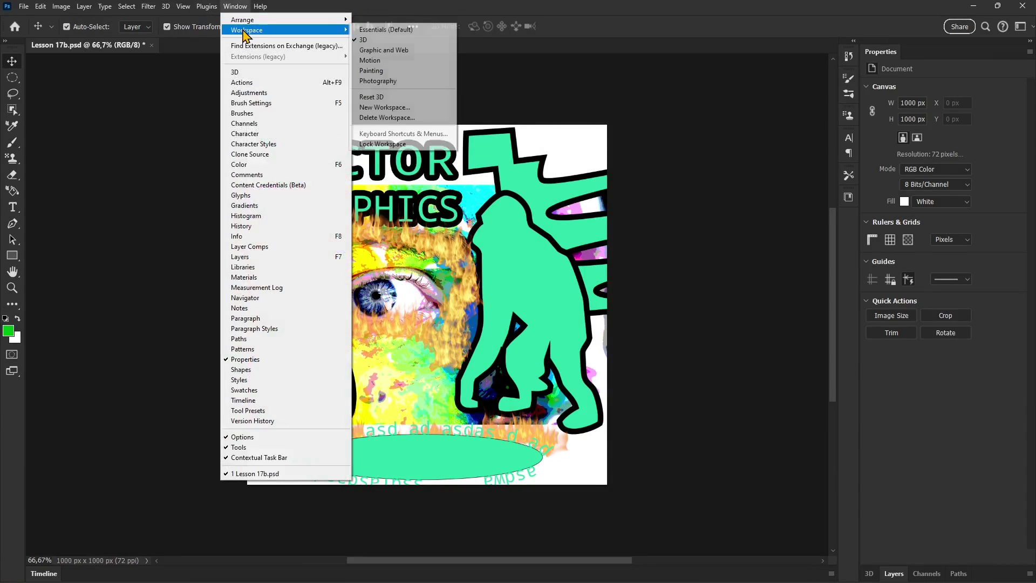
{"action": "left_click", "coordinate": [371, 40]}
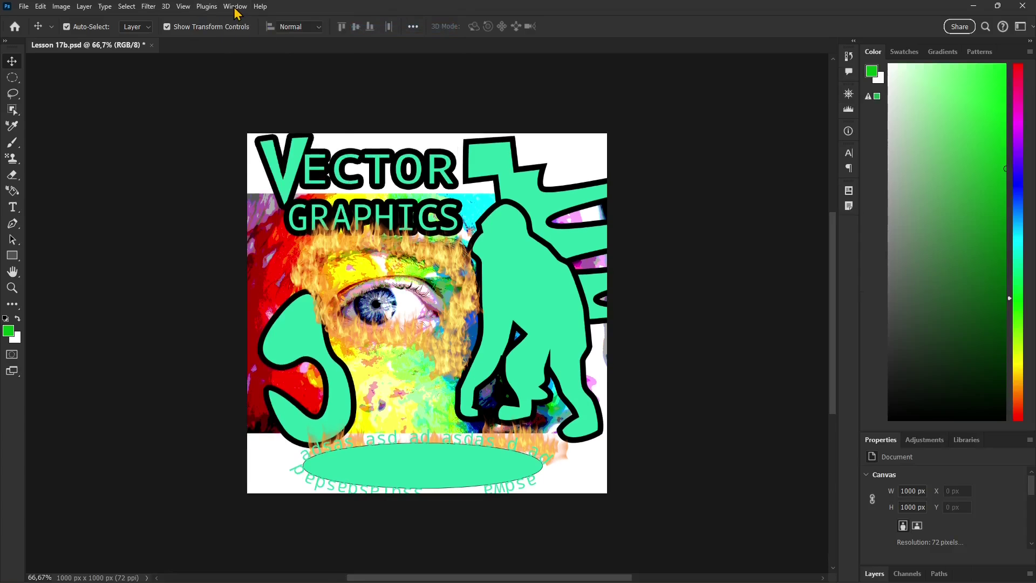
{"action": "left_click", "coordinate": [235, 7]}
{"action": "mouse_move", "coordinate": [251, 34]}
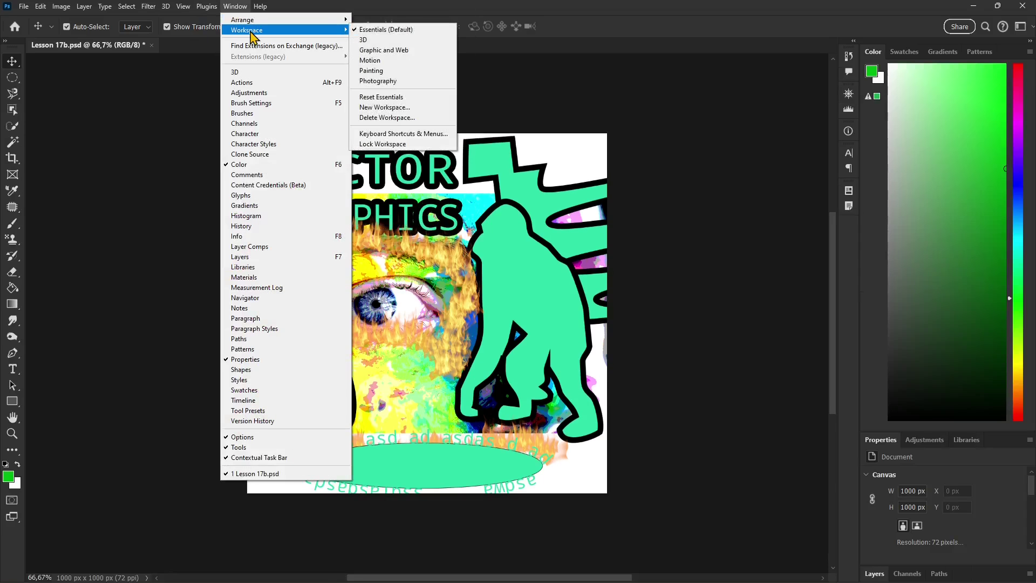
{"action": "left_click", "coordinate": [371, 49]}
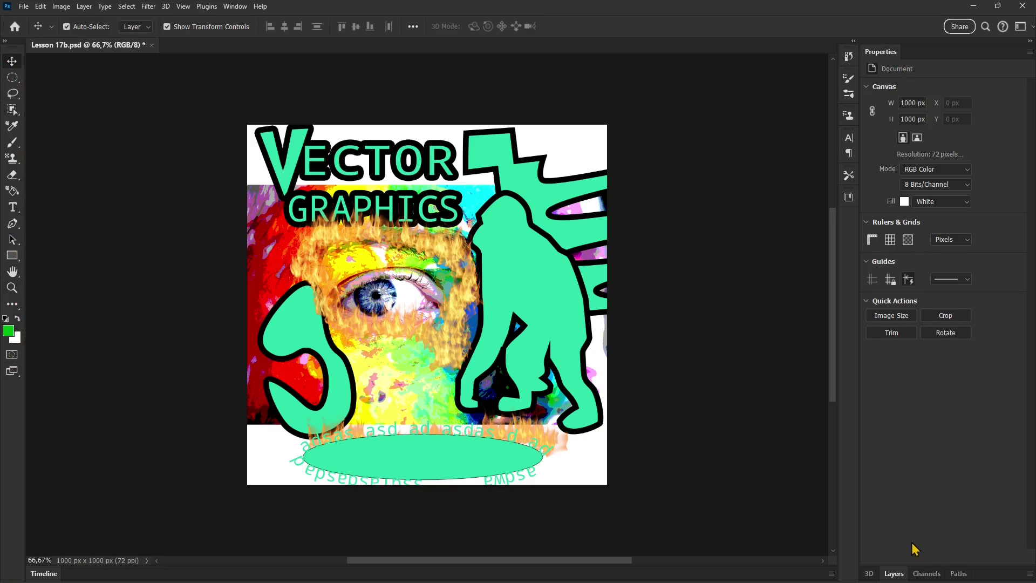
Look over the document's layers and the 3D object creation options, and check that the 3D panel is enabled
{"action": "left_click", "coordinate": [898, 572]}
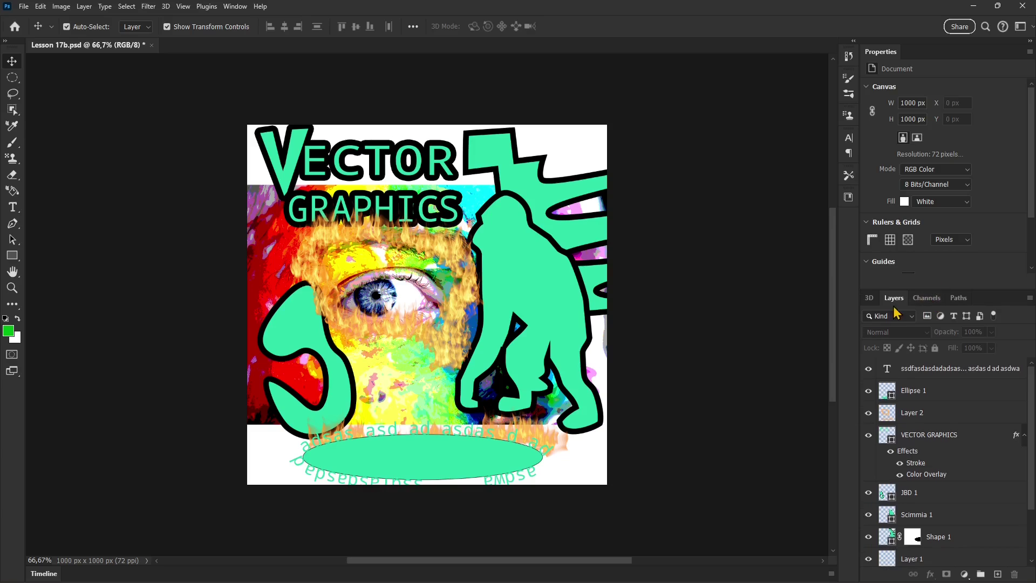
{"action": "left_click", "coordinate": [872, 301]}
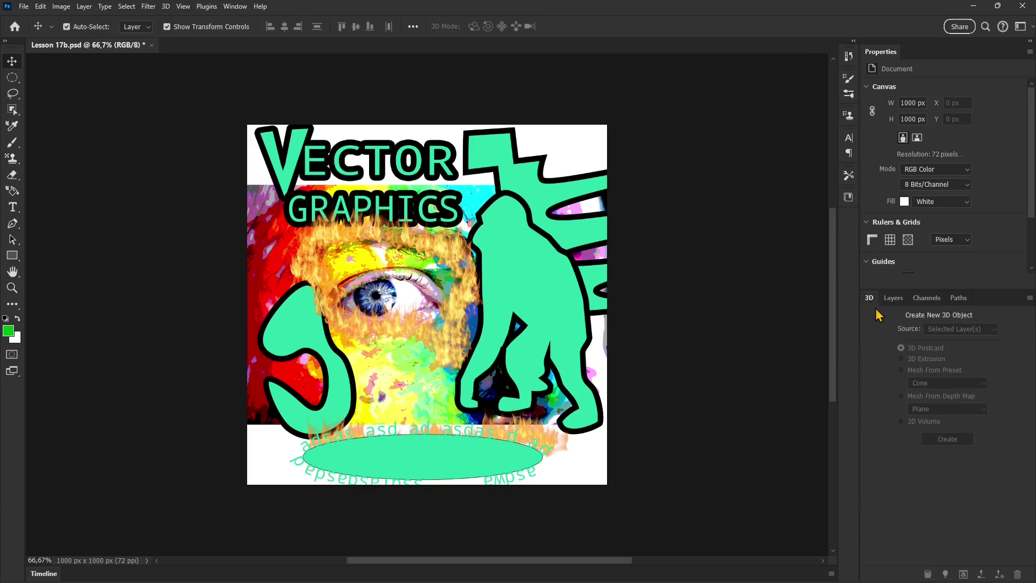
{"action": "left_click", "coordinate": [236, 7]}
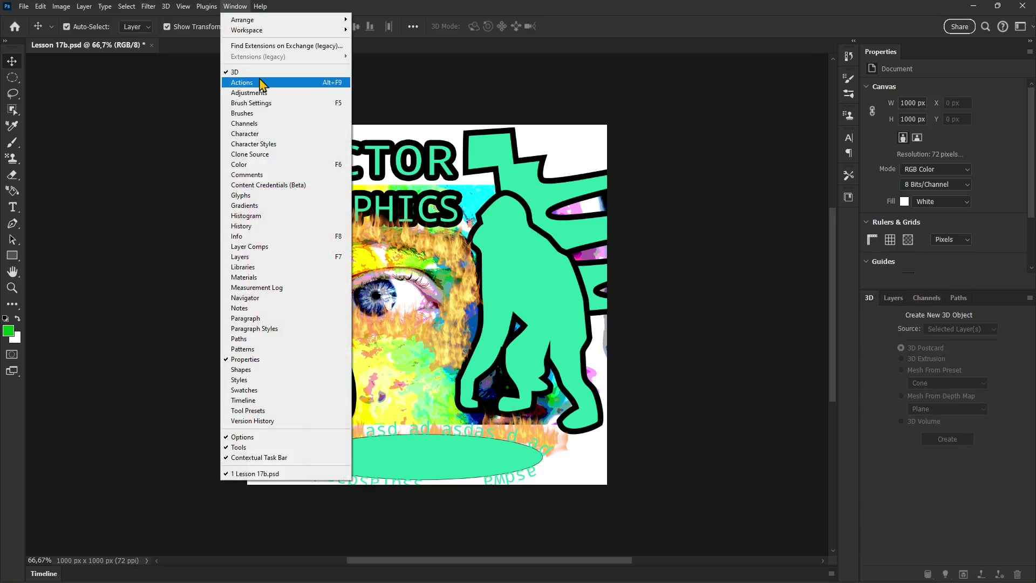
{"action": "left_click", "coordinate": [305, 8]}
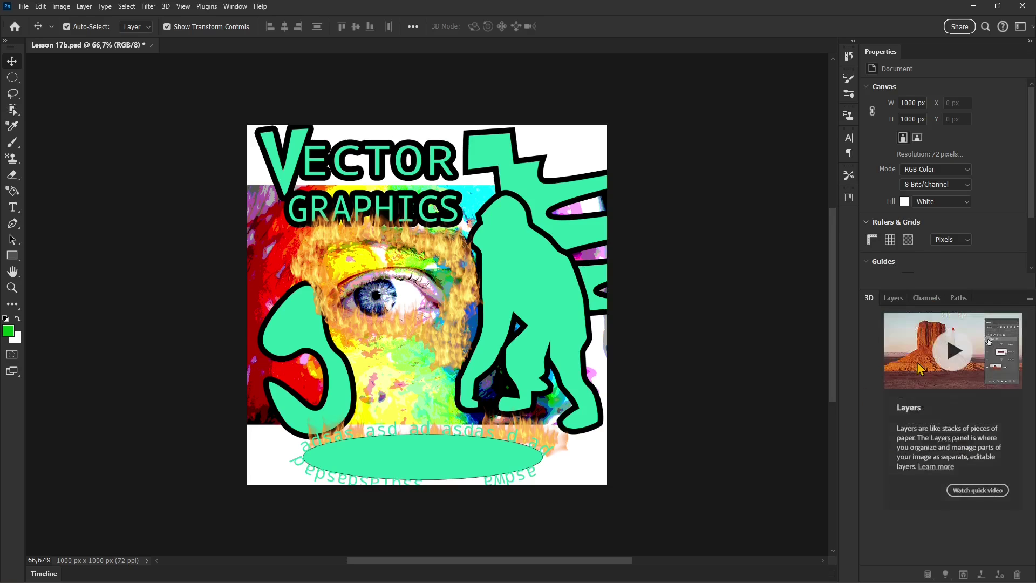
{"action": "left_click", "coordinate": [894, 298]}
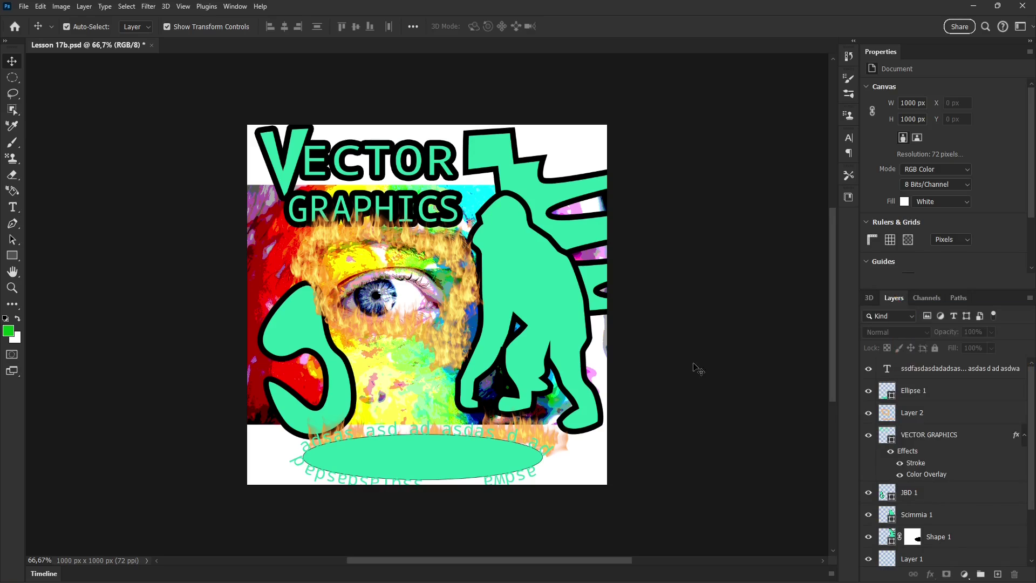
Select the gorilla silhouette shape and move it slightly up and right to about X 602 px, Y 170 px
{"action": "left_click", "coordinate": [561, 283]}
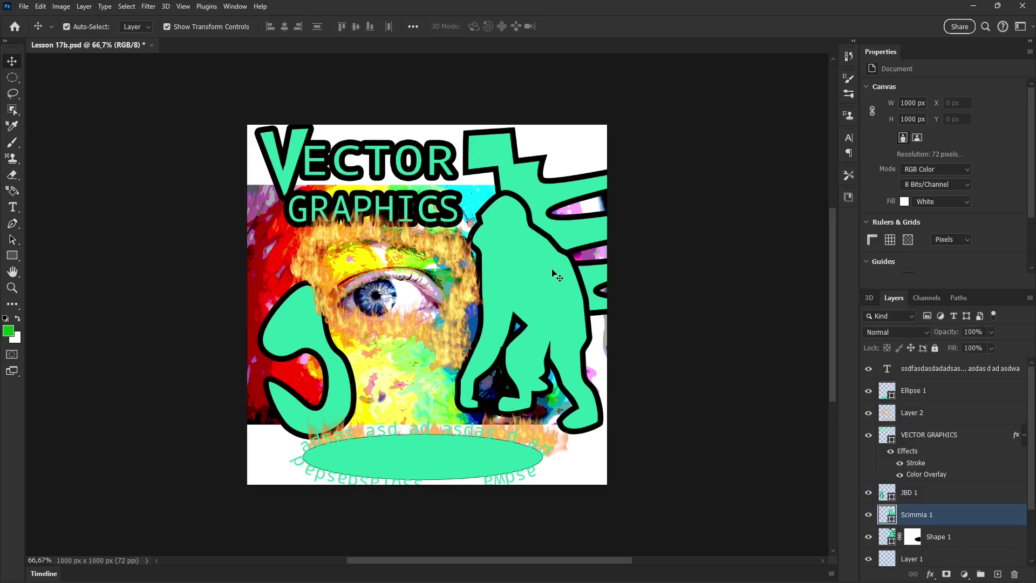
{"action": "left_click_drag", "start_coordinate": [532, 256], "coordinate": [554, 250]}
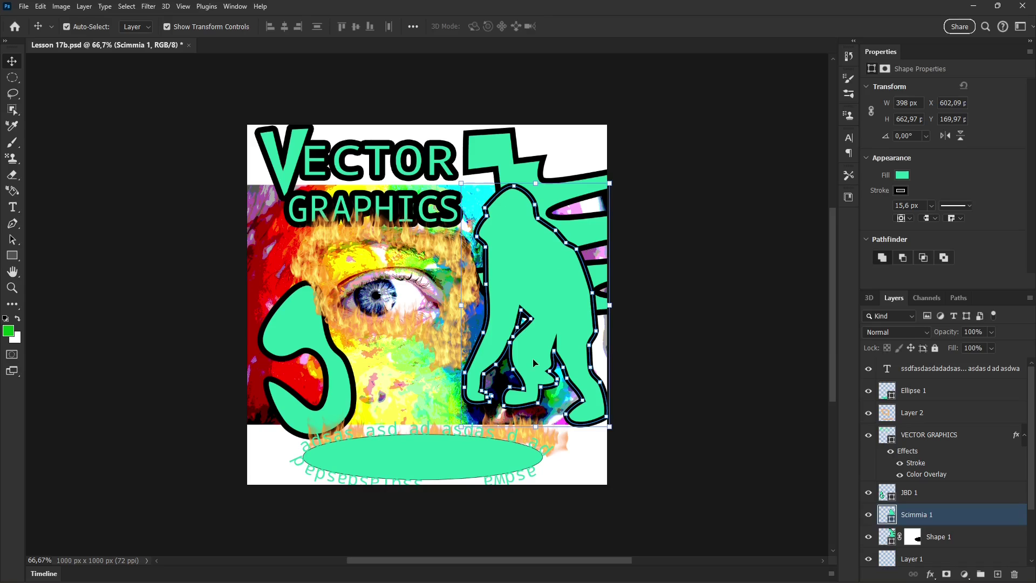
Choose Work Path as the source for a new 3D object and check the document's paths
{"action": "left_click", "coordinate": [870, 298]}
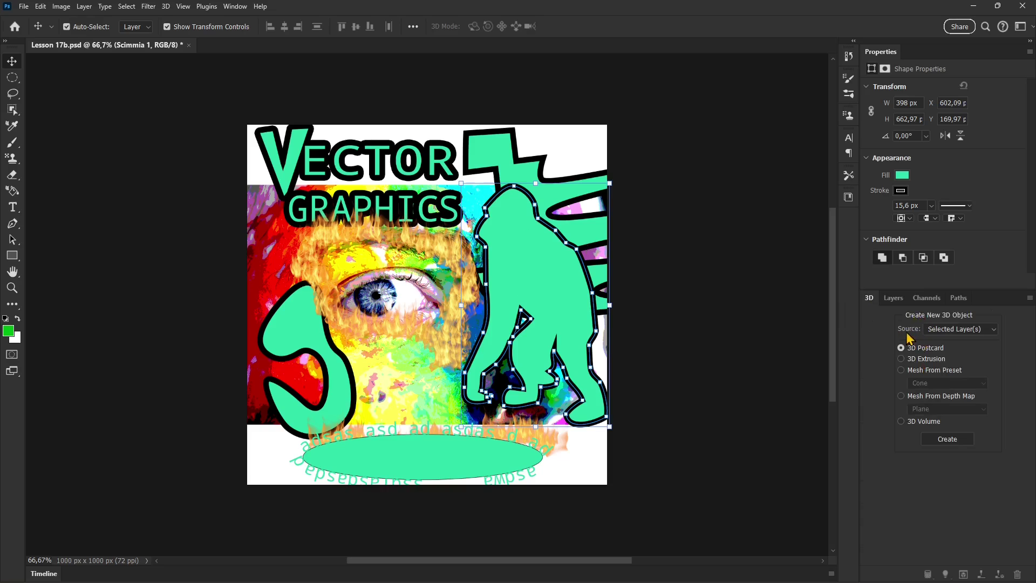
{"action": "left_click", "coordinate": [940, 330]}
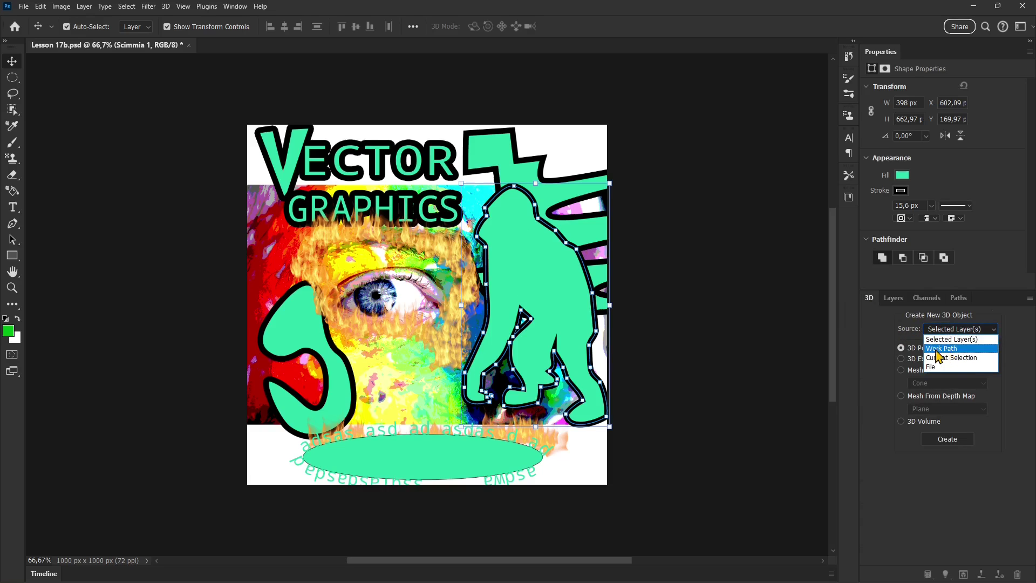
{"action": "left_click", "coordinate": [944, 350]}
{"action": "left_click", "coordinate": [958, 298]}
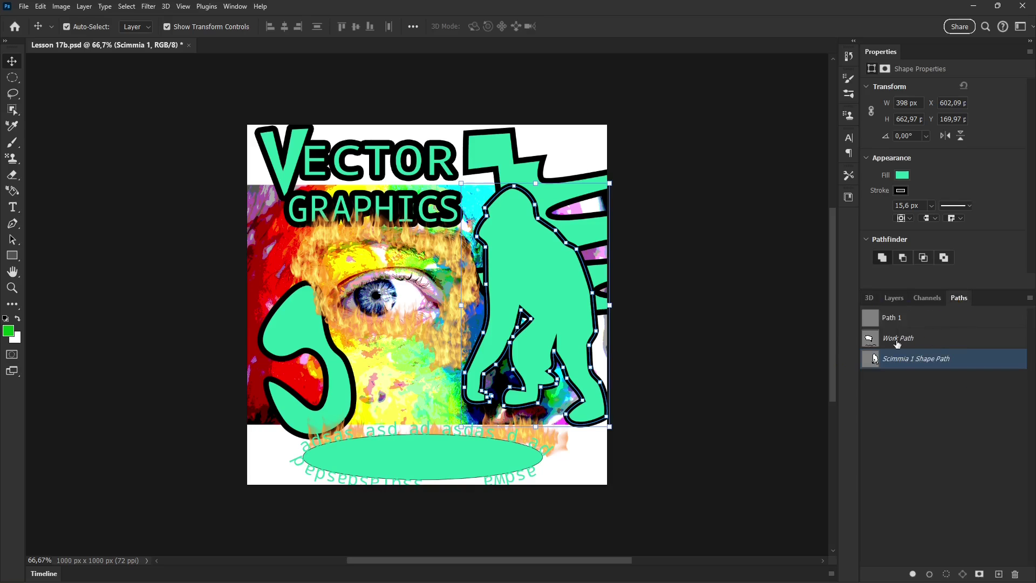
Try Current Selection as the source for the new 3D object, and set the source back to Selected Layer(s)
{"action": "left_click", "coordinate": [873, 299]}
{"action": "left_click", "coordinate": [949, 328]}
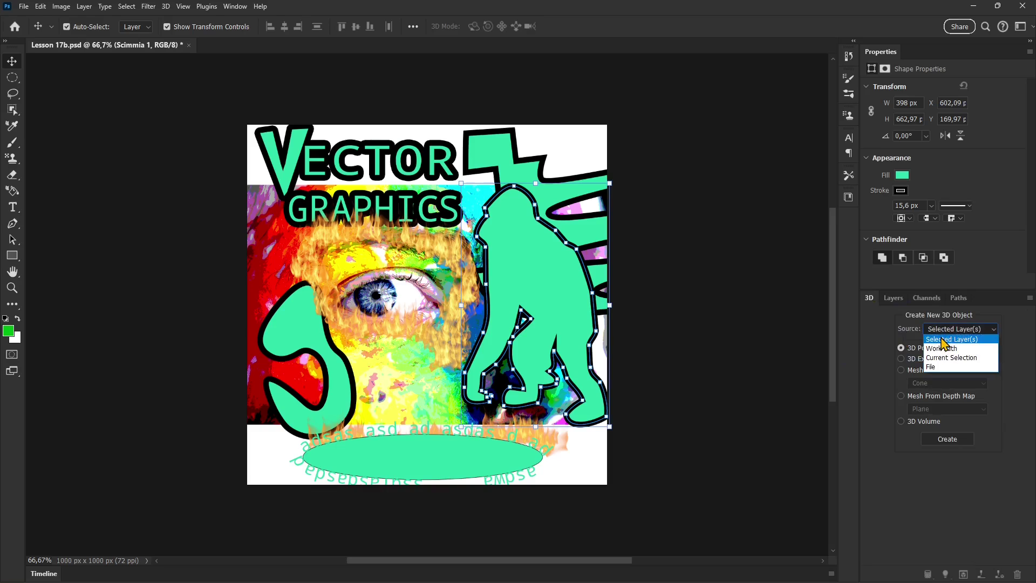
{"action": "left_click", "coordinate": [952, 358]}
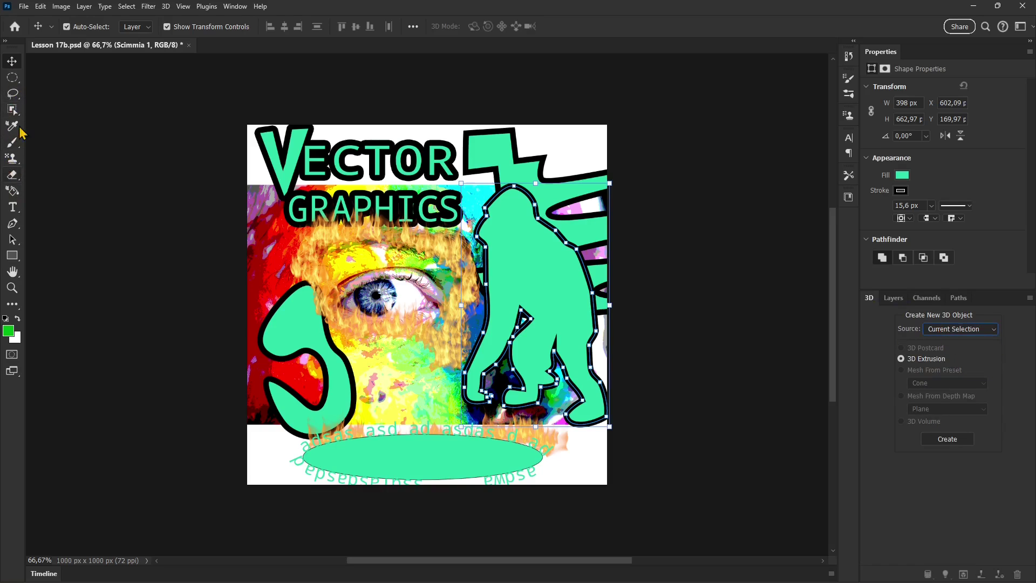
{"action": "left_click", "coordinate": [935, 327]}
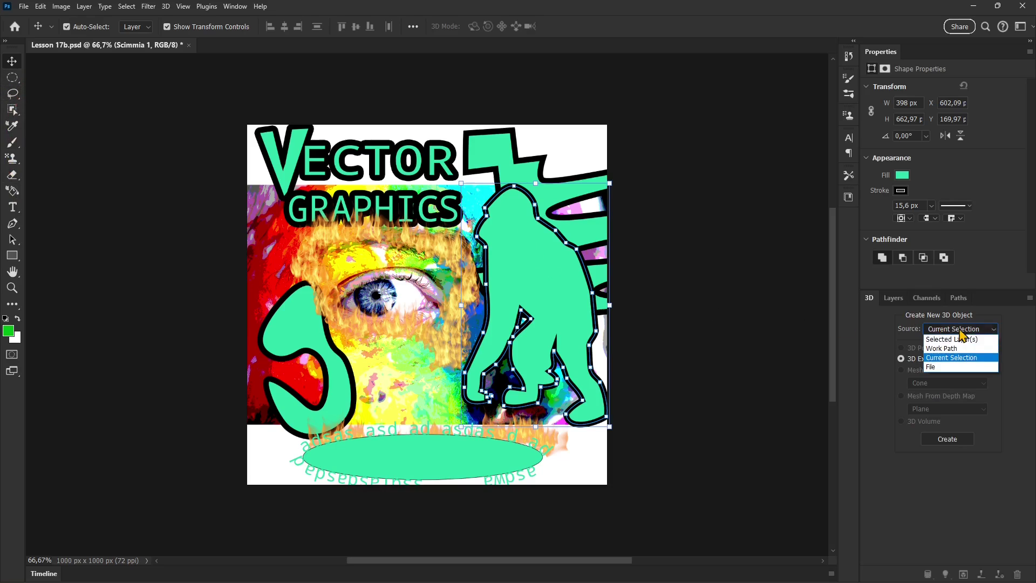
{"action": "left_click", "coordinate": [950, 339]}
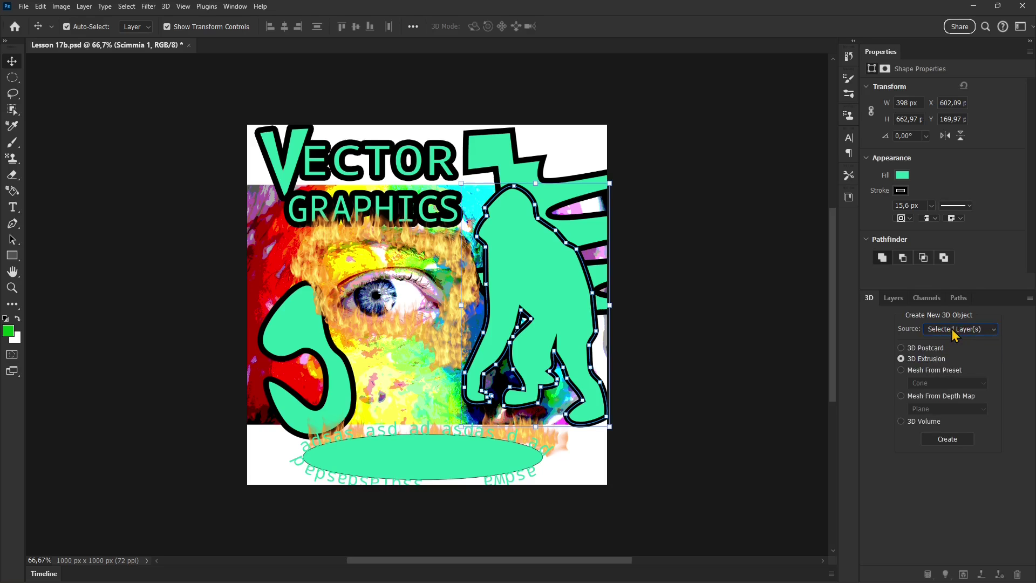
Look over the preset mesh shapes, and create a 3D Extrusion from the selected gorilla silhouette layer
{"action": "left_click", "coordinate": [901, 359]}
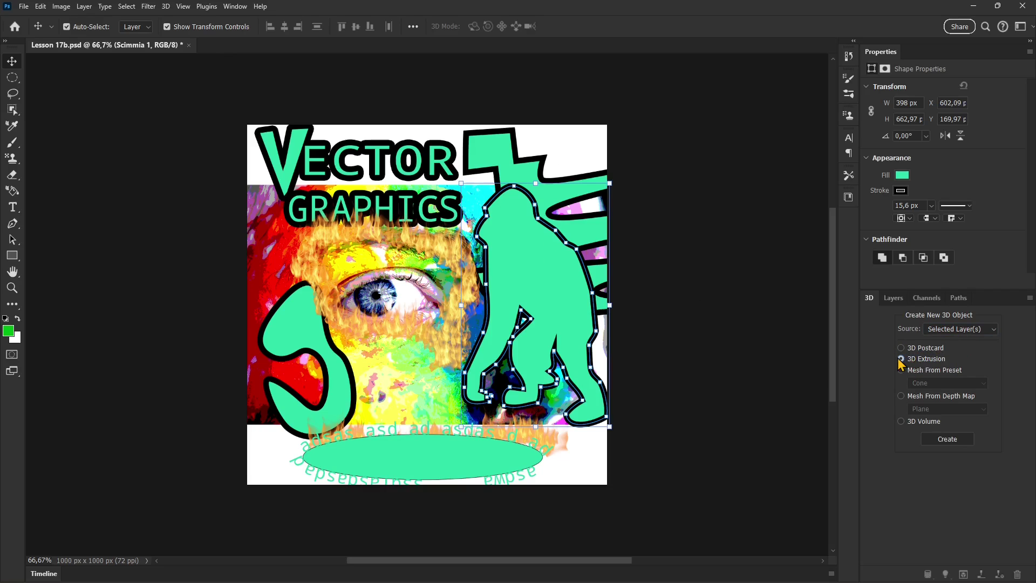
{"action": "left_click", "coordinate": [930, 372]}
{"action": "left_click", "coordinate": [928, 383]}
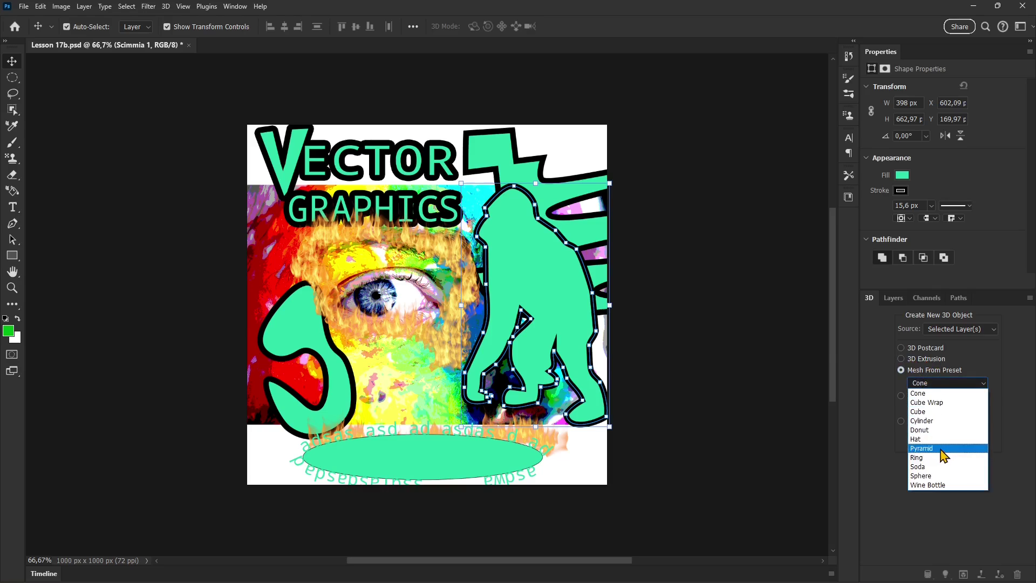
{"action": "left_click", "coordinate": [920, 368]}
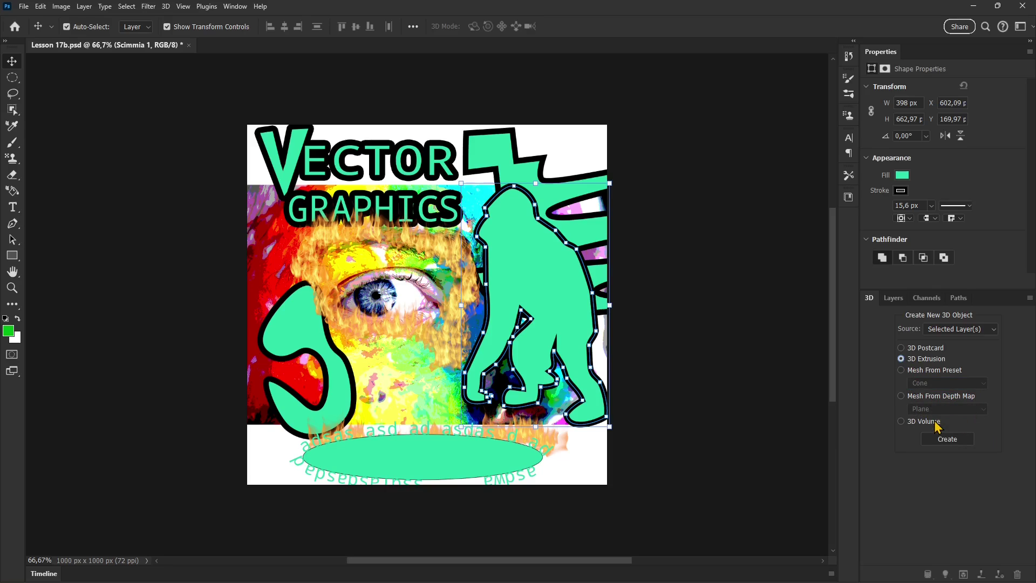
{"action": "left_click", "coordinate": [953, 440]}
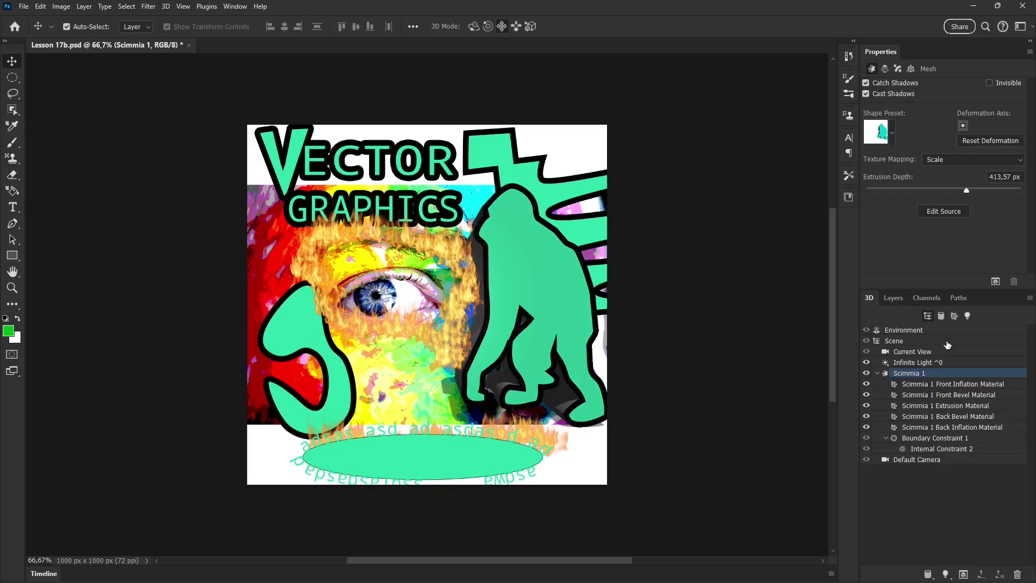
Examine the 3D environment settings, the scene's render presets and the current view's camera settings
{"action": "left_click", "coordinate": [899, 334]}
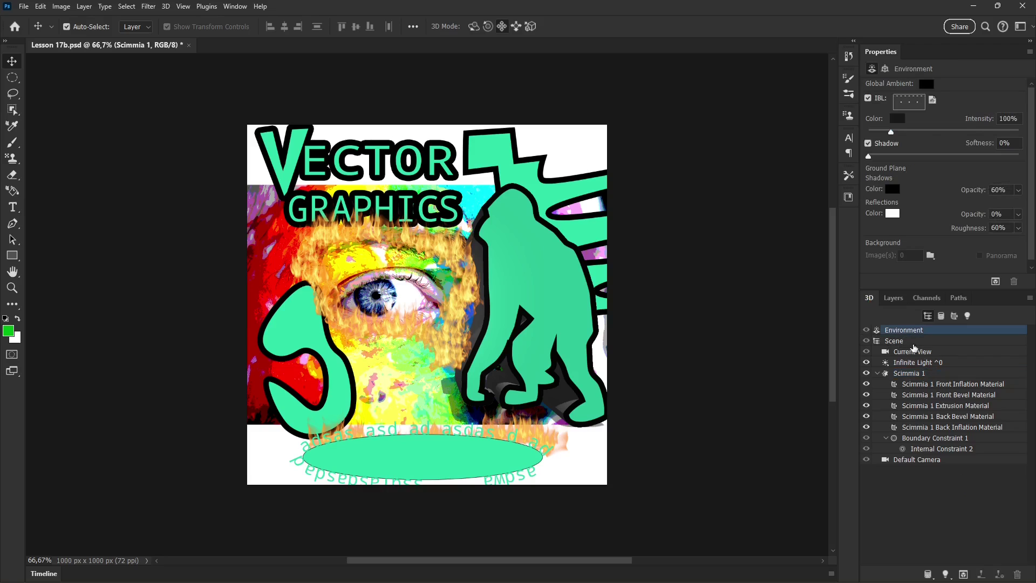
{"action": "left_click", "coordinate": [898, 345]}
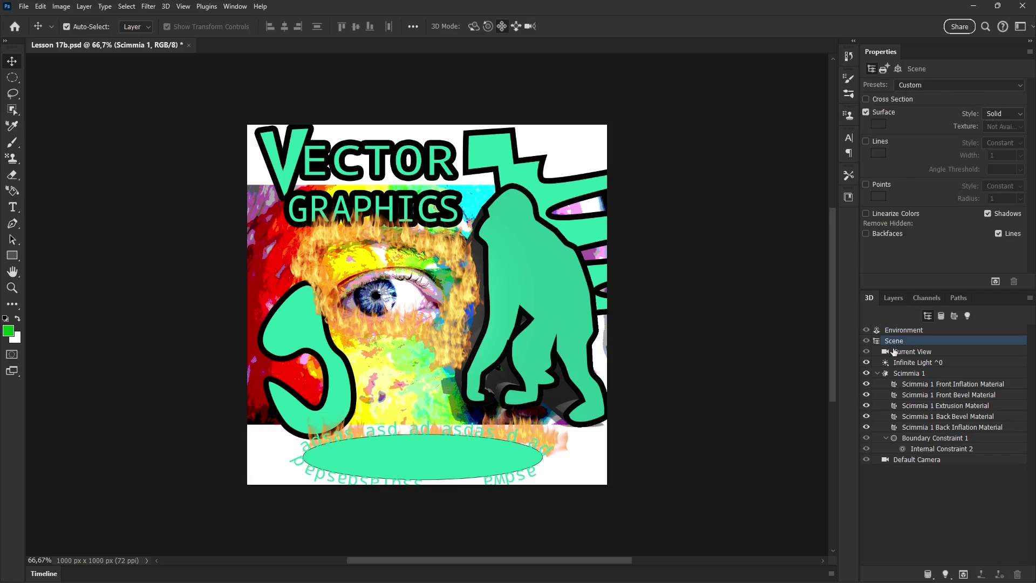
{"action": "left_click", "coordinate": [913, 87]}
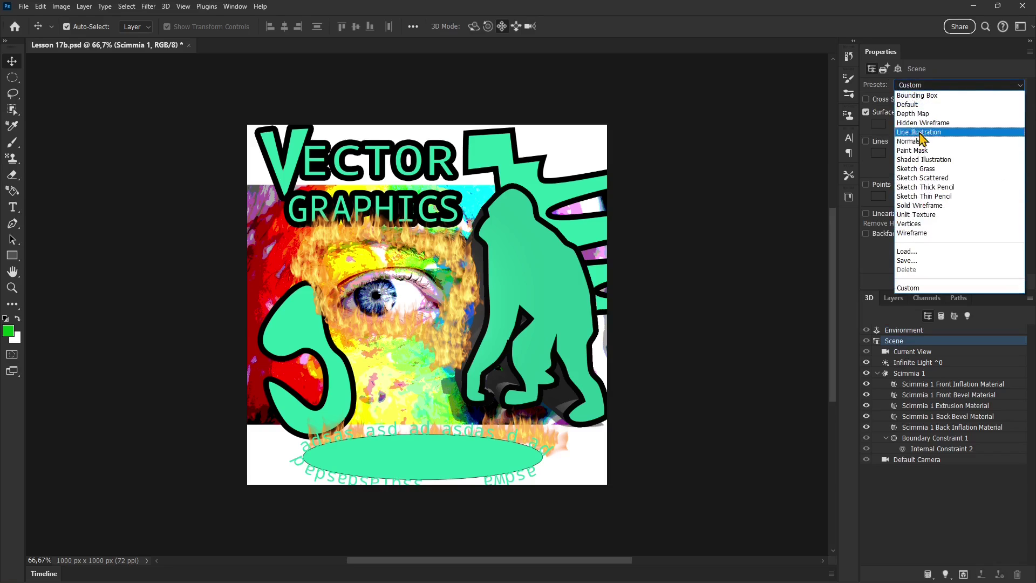
{"action": "left_click", "coordinate": [924, 13]}
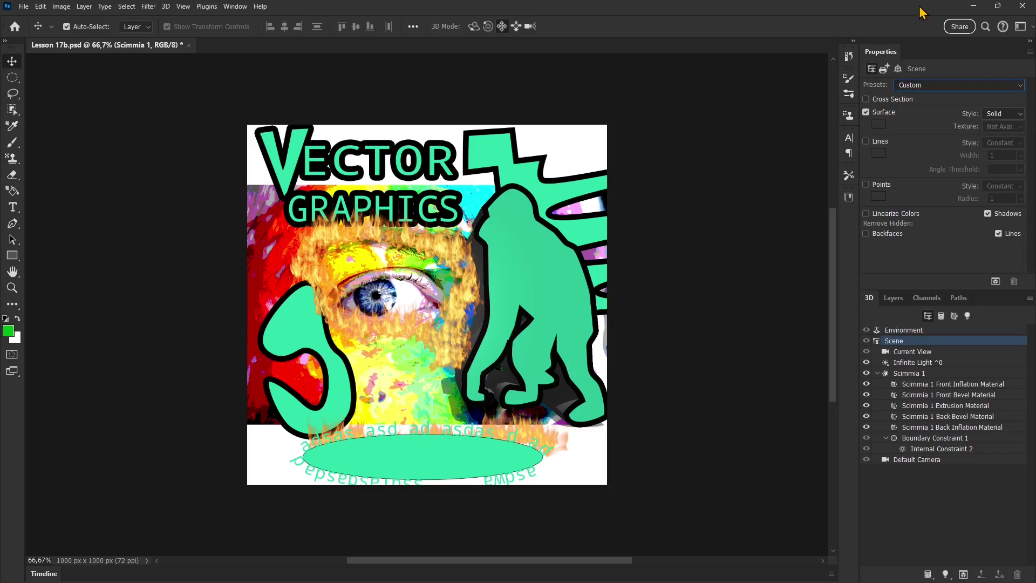
{"action": "left_click", "coordinate": [906, 353]}
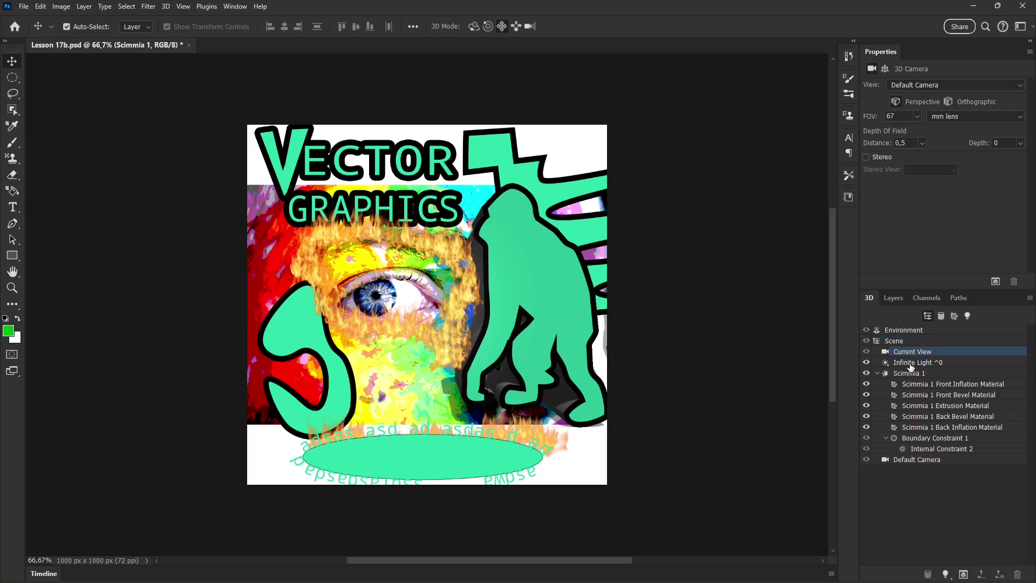
Switch the infinite light off and on repeatedly to compare its effect on the 3D gorilla, leaving it on
{"action": "left_click", "coordinate": [909, 364]}
{"action": "left_click", "coordinate": [867, 364]}
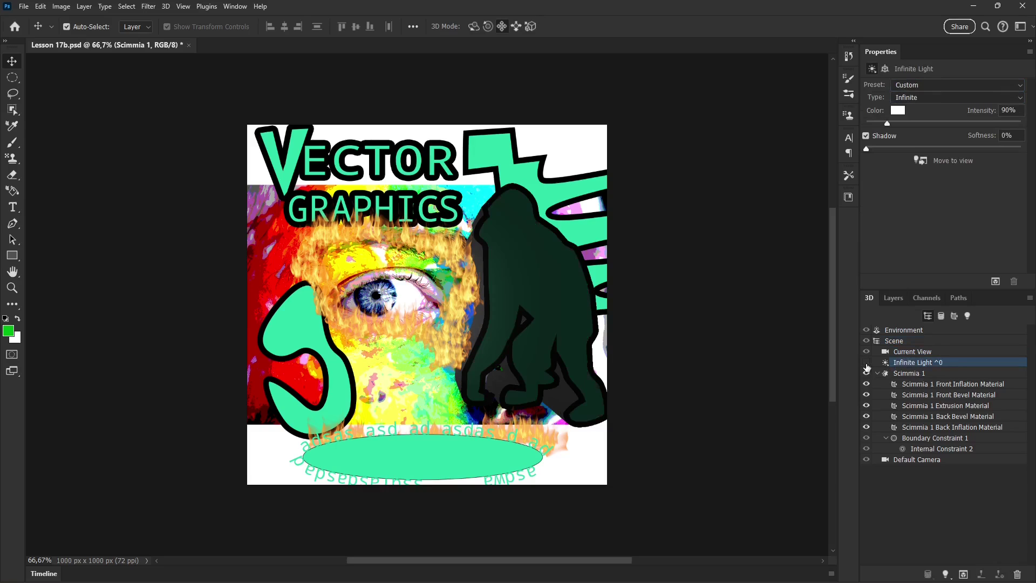
{"action": "left_click", "coordinate": [867, 364]}
{"action": "left_click", "coordinate": [867, 363]}
{"action": "left_click", "coordinate": [867, 364]}
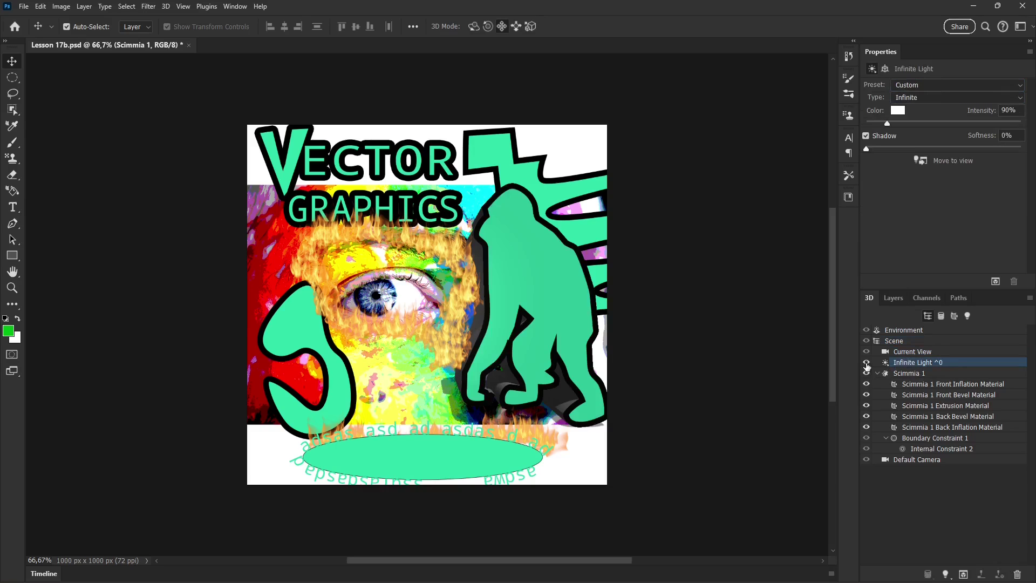
{"action": "left_click", "coordinate": [867, 364]}
{"action": "left_click", "coordinate": [867, 364]}
Examine the gorilla mesh's properties and its Front Inflation, Extrusion, Back Inflation and Front Bevel materials
{"action": "left_click", "coordinate": [914, 375]}
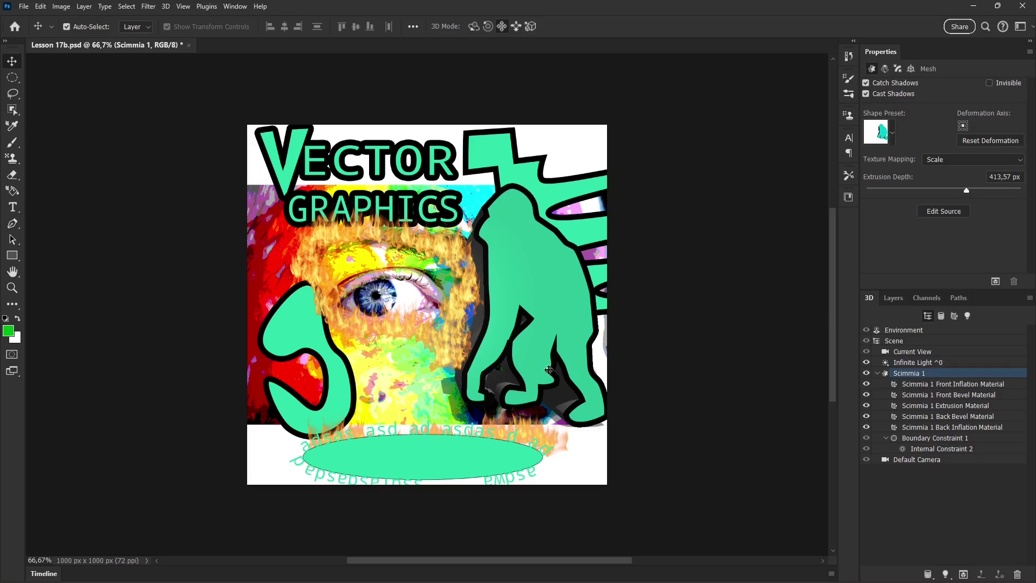
{"action": "left_click", "coordinate": [947, 384]}
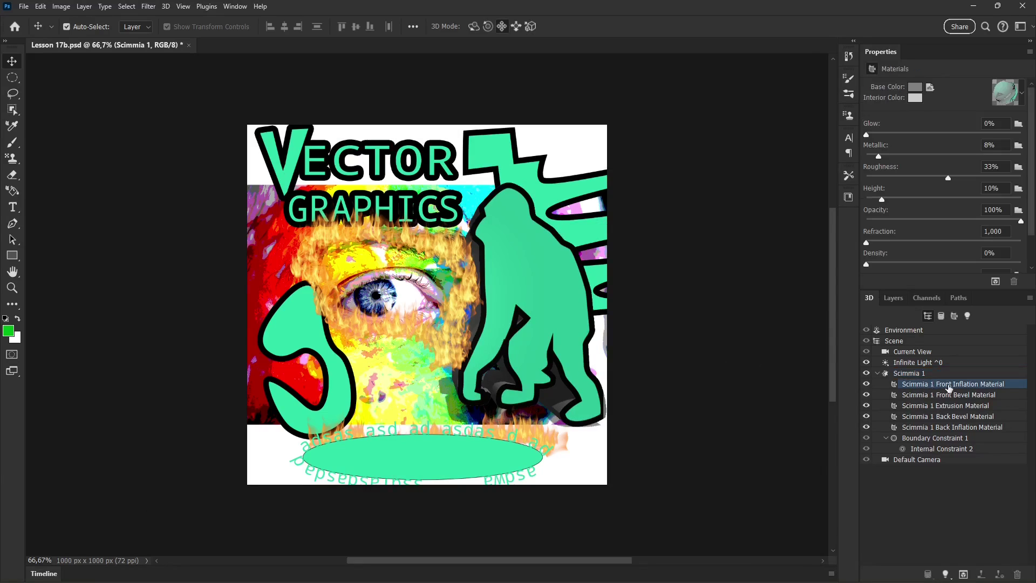
{"action": "left_click", "coordinate": [947, 410]}
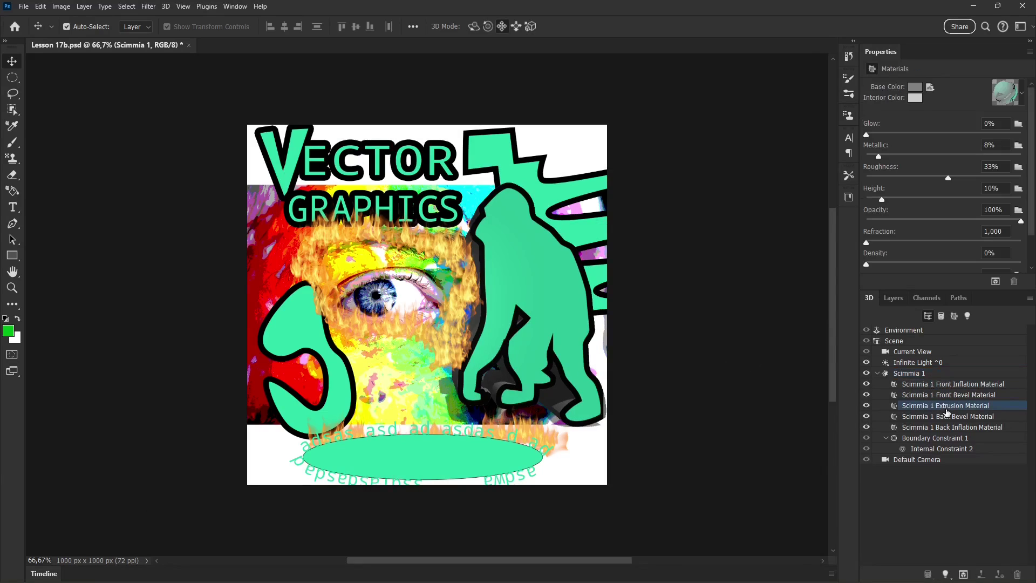
{"action": "left_click", "coordinate": [937, 429]}
{"action": "left_click", "coordinate": [944, 395]}
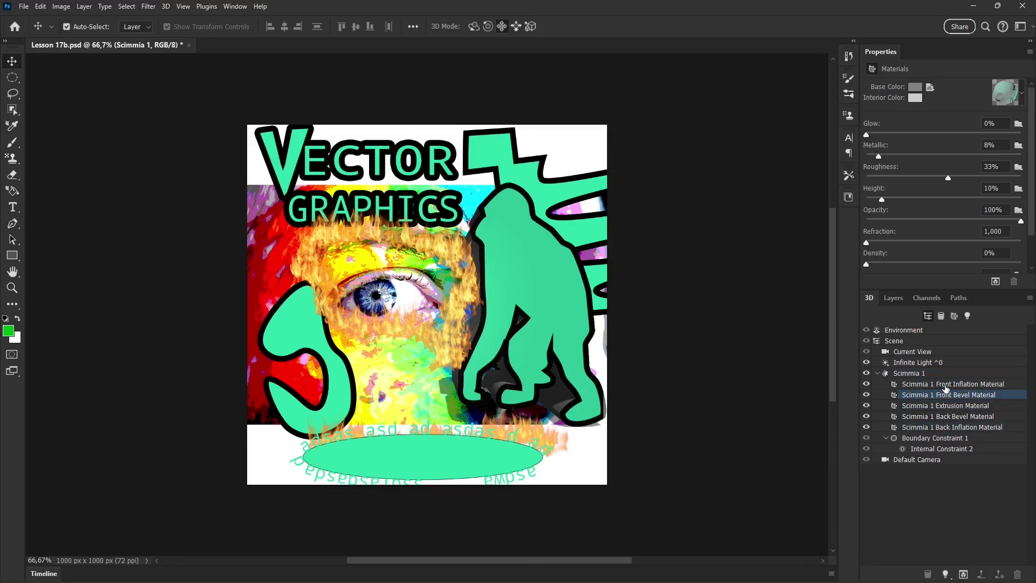
Try the white and blue fabric presets on the gorilla's Front Inflation Material, and apply the red horizontally patterned preset
{"action": "left_click", "coordinate": [908, 386]}
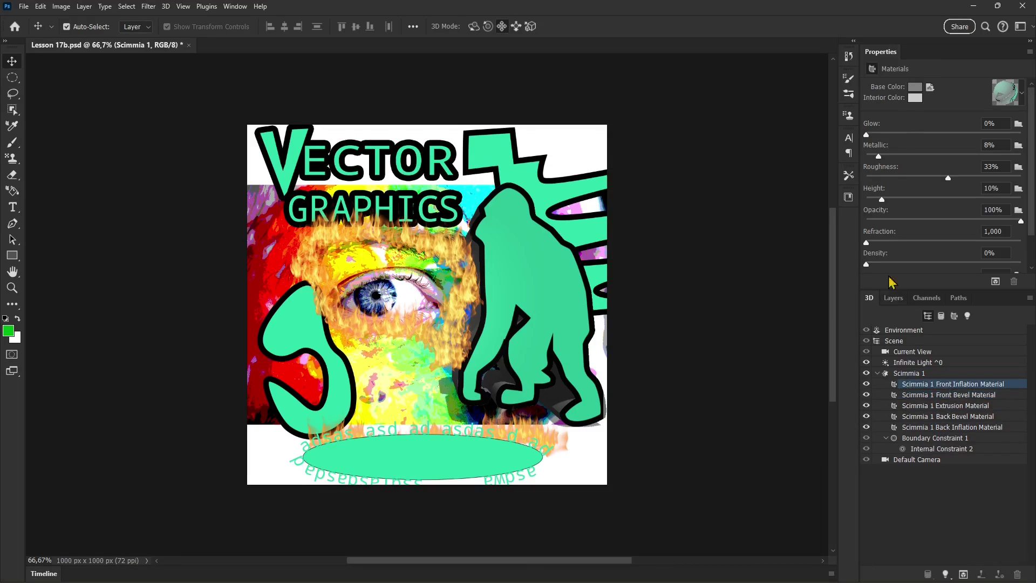
{"action": "left_click", "coordinate": [1022, 92]}
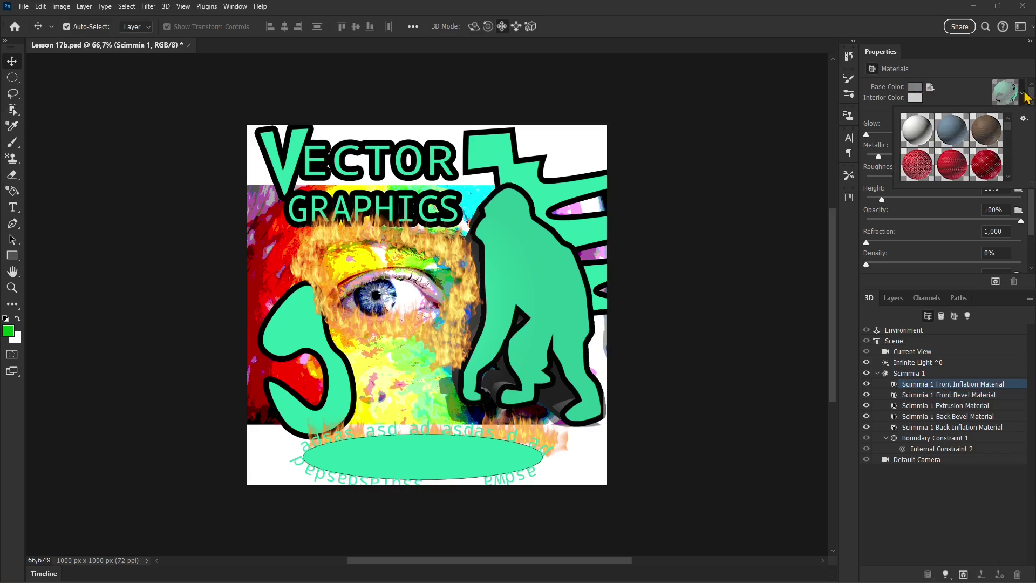
{"action": "left_click", "coordinate": [919, 133]}
{"action": "left_click", "coordinate": [964, 137]}
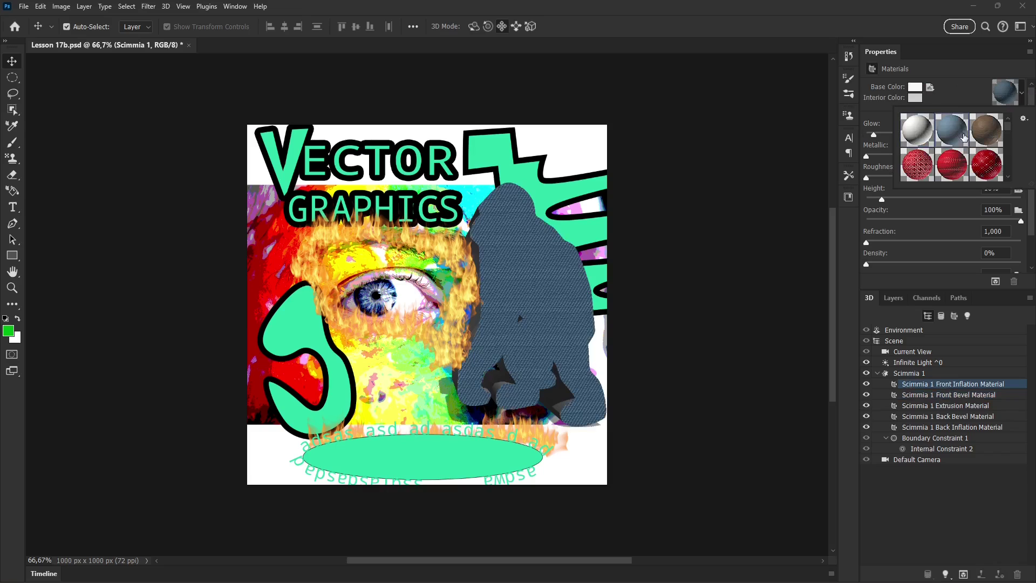
{"action": "left_click", "coordinate": [960, 175]}
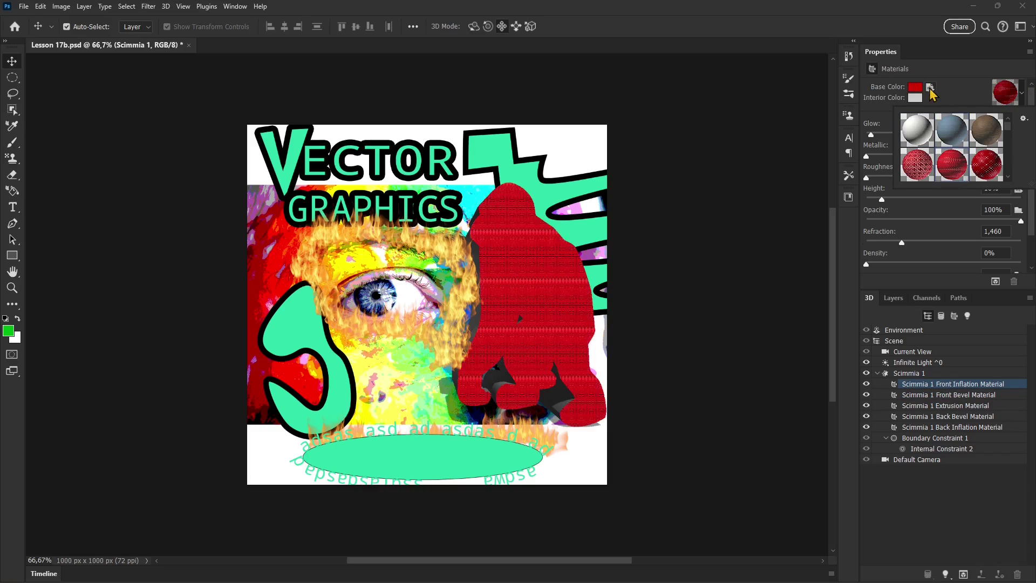
Remove the Front Inflation Material's base color texture and set its base color to the pale pink RGB 185, 157, 157
{"action": "left_click", "coordinate": [930, 88]}
{"action": "left_click", "coordinate": [930, 88]}
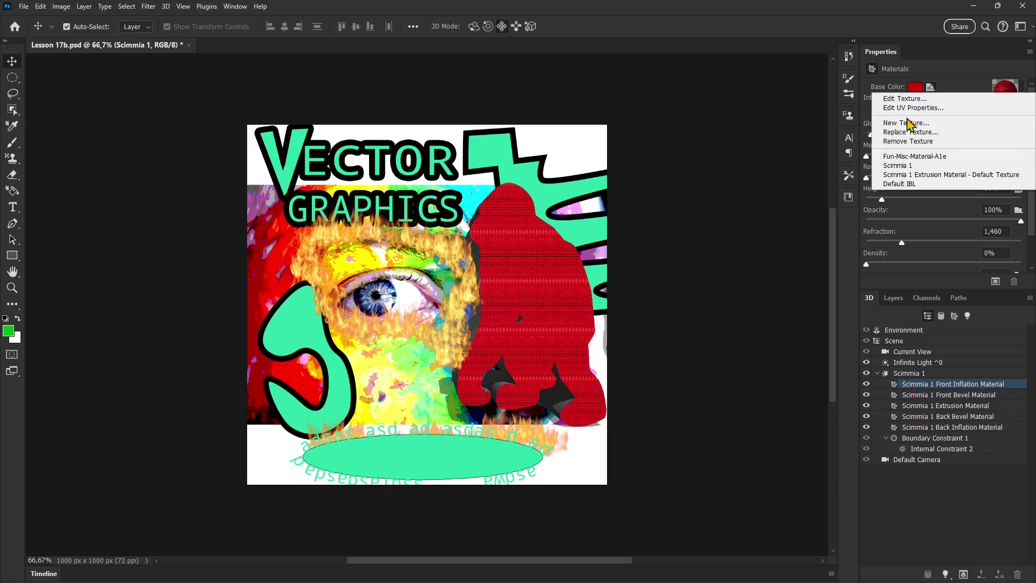
{"action": "left_click", "coordinate": [908, 140]}
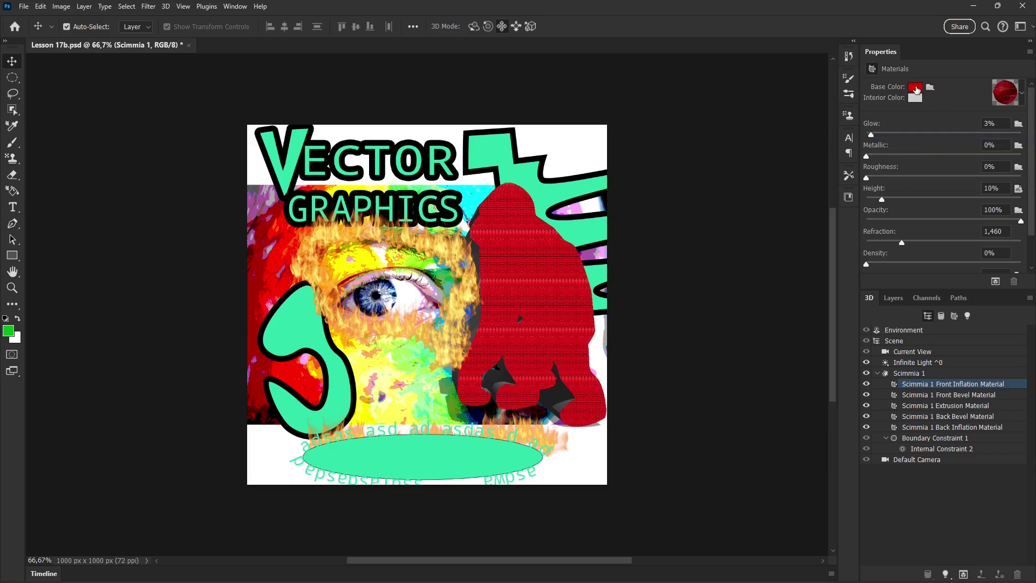
{"action": "left_click", "coordinate": [915, 87]}
{"action": "left_click", "coordinate": [664, 279]}
{"action": "left_click", "coordinate": [797, 112]}
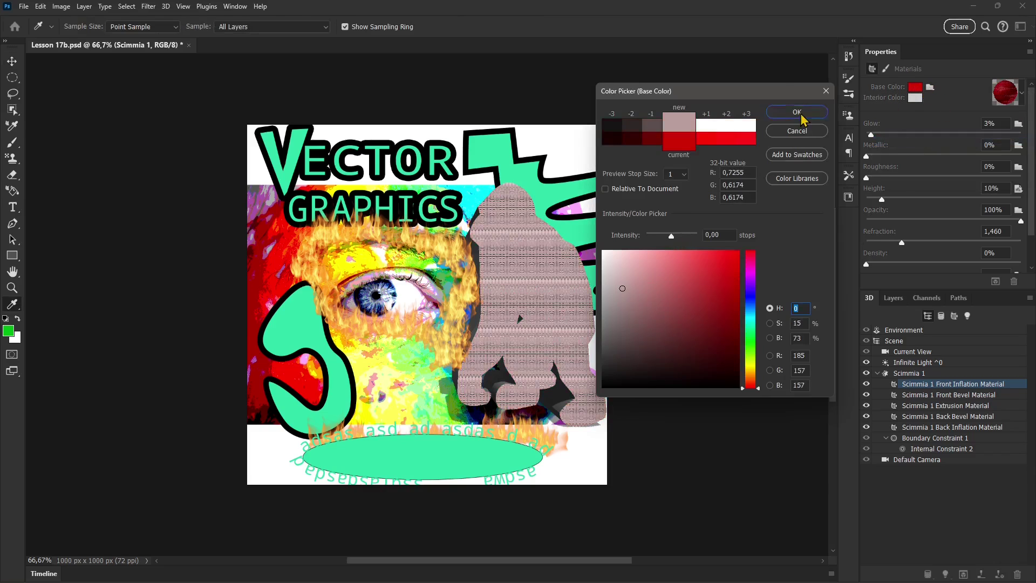
{"action": "left_click", "coordinate": [916, 87]}
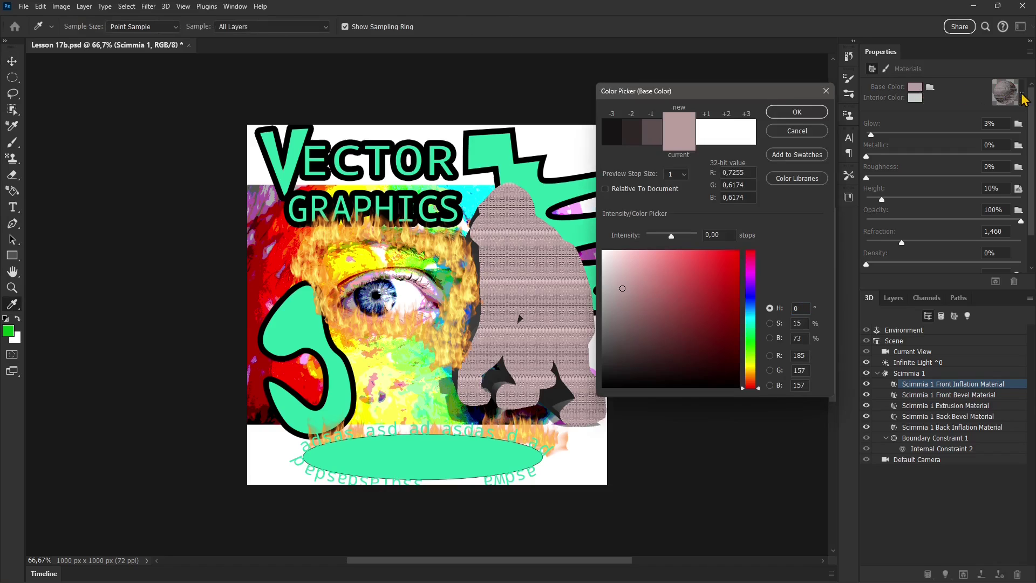
{"action": "left_click", "coordinate": [826, 90]}
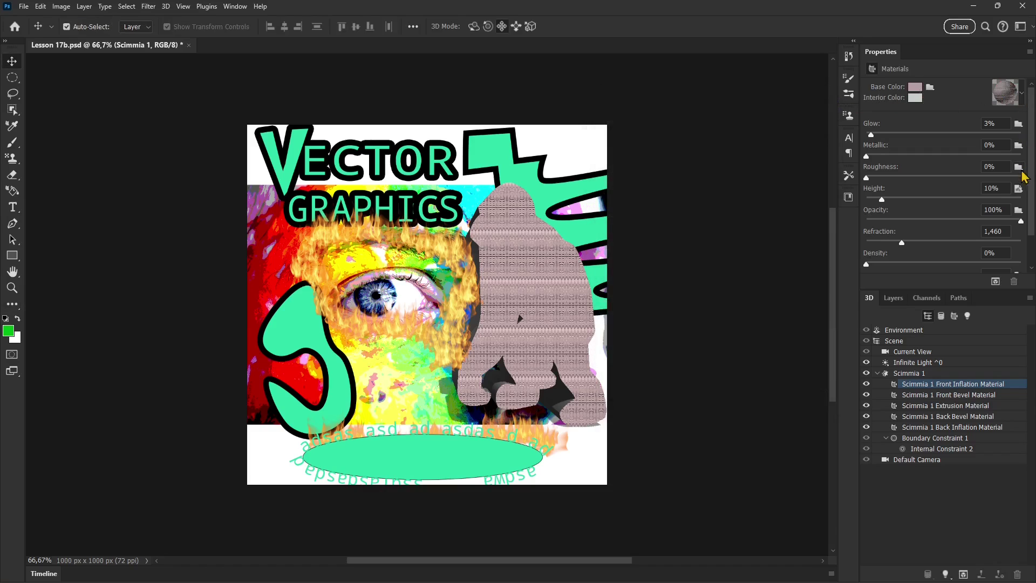
Remove the Height texture from the gorilla's Front Inflation Material
{"action": "left_click", "coordinate": [1018, 188]}
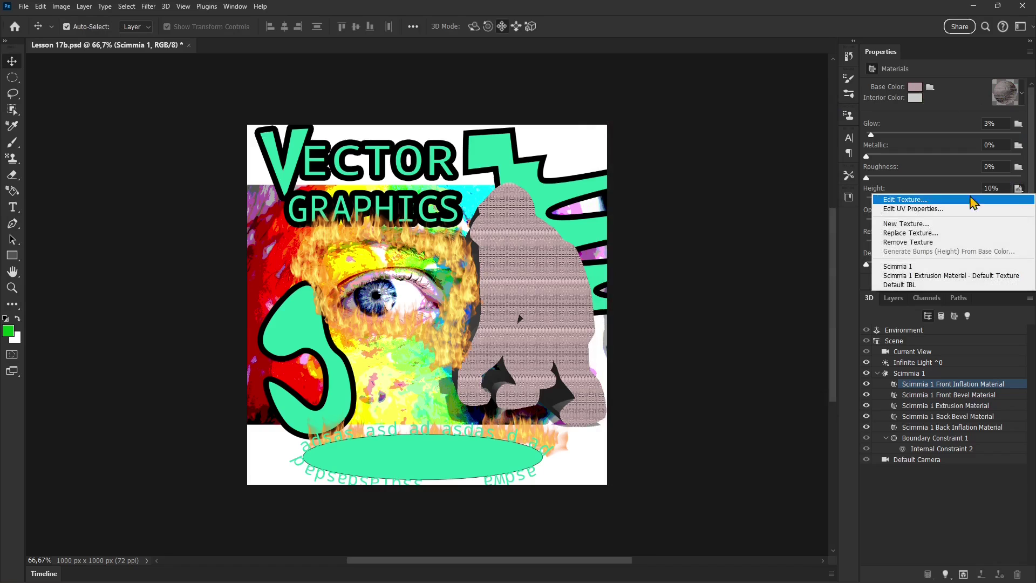
{"action": "left_click", "coordinate": [908, 242]}
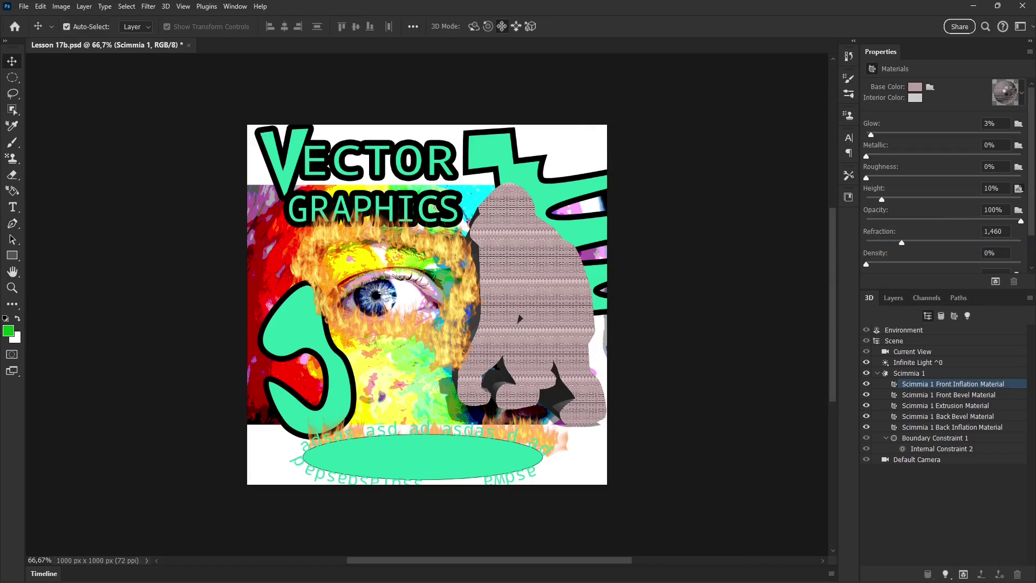
{"action": "scroll", "coordinate": [1031, 213], "scroll_direction": "down", "scroll_amount": 2}
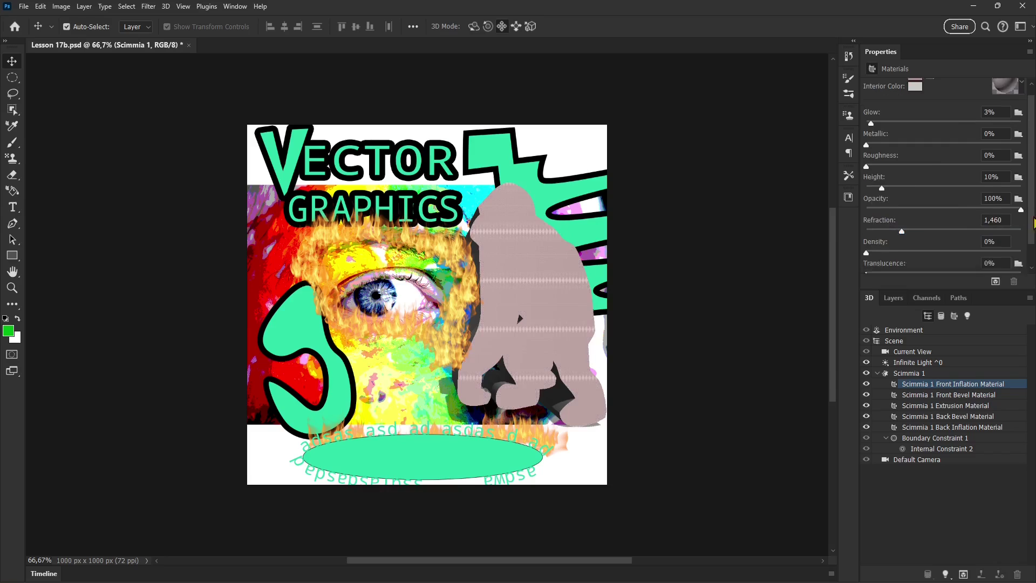
{"action": "scroll", "coordinate": [1006, 122], "scroll_direction": "up", "scroll_amount": 2}
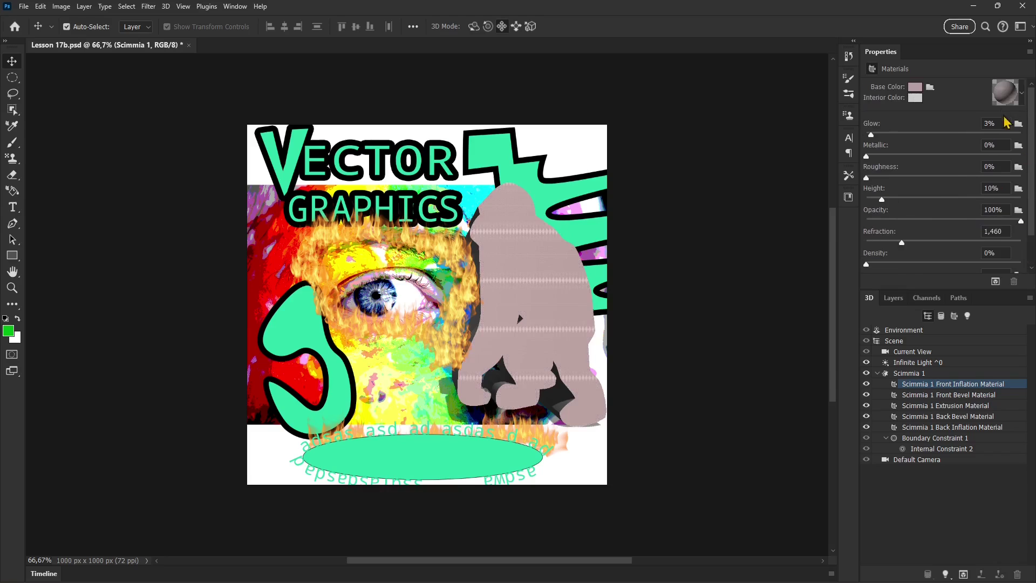
Browse the material presets and apply the white cotton-weave fabric preset to the gorilla's Front Inflation Material
{"action": "left_click", "coordinate": [1021, 92]}
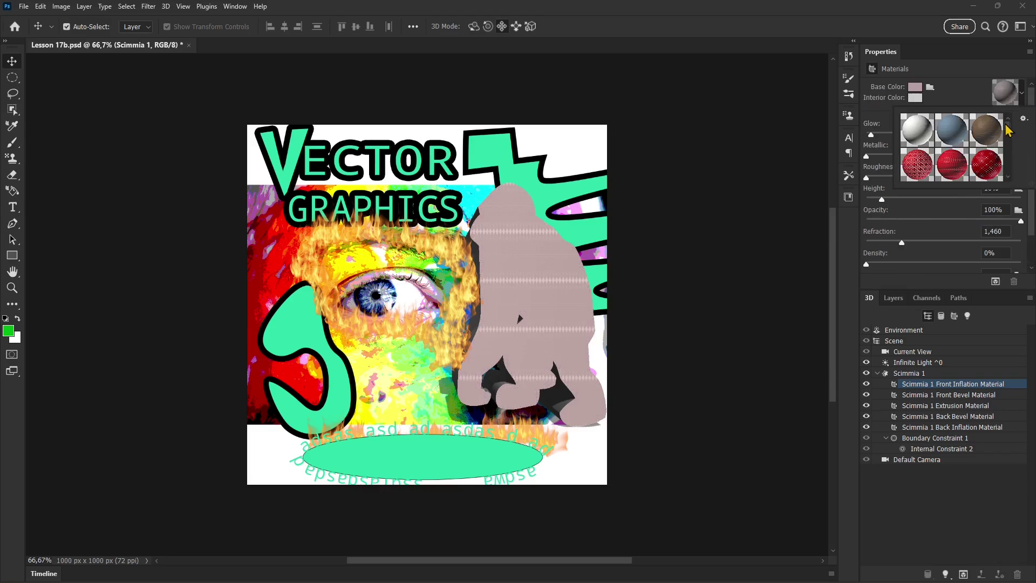
{"action": "left_click_drag", "start_coordinate": [1008, 125], "coordinate": [1008, 173]}
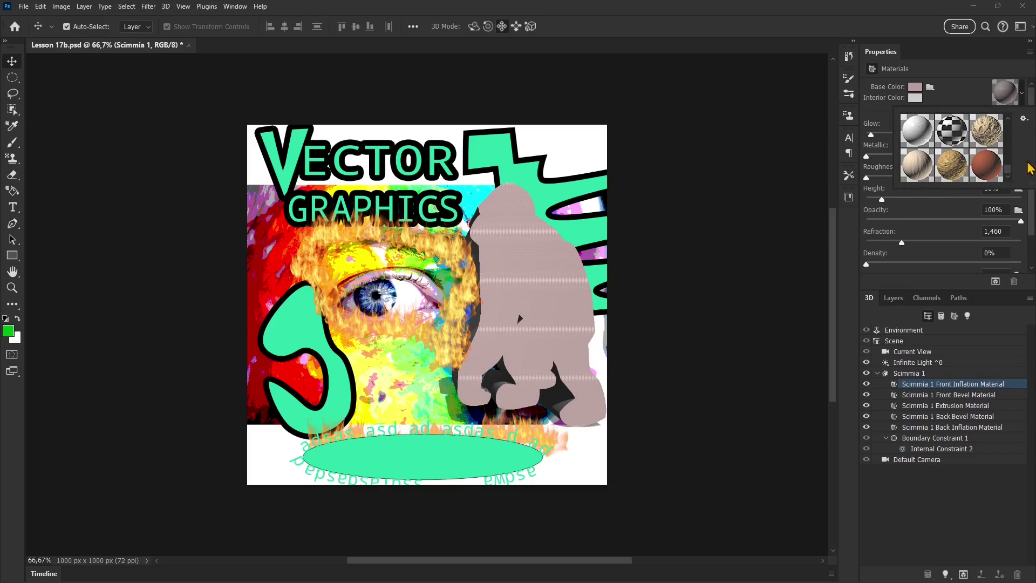
{"action": "scroll", "coordinate": [971, 145], "scroll_direction": "up", "scroll_amount": 3}
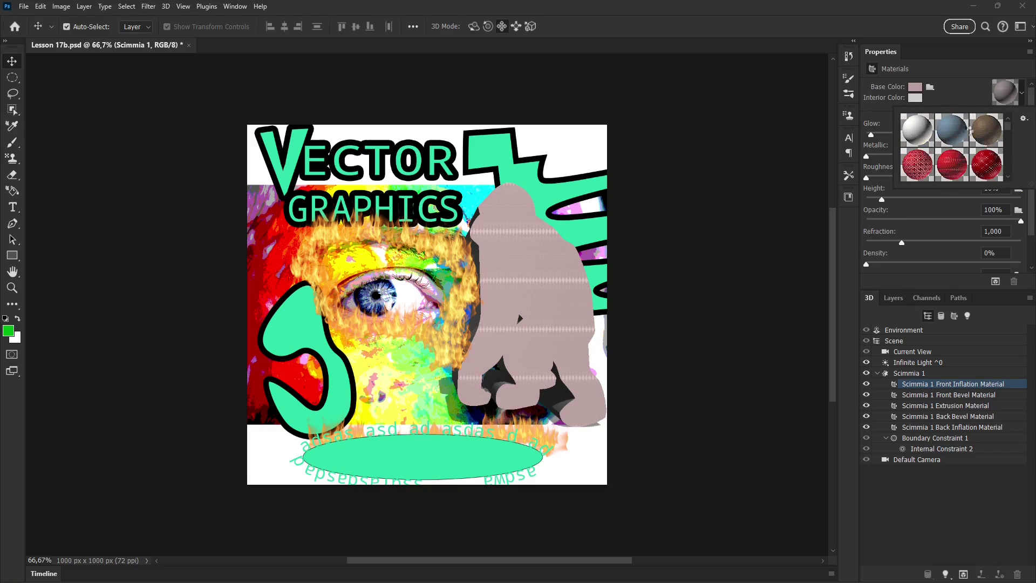
{"action": "left_click", "coordinate": [987, 132]}
Save the gorilla's current front material as a new material preset with a custom name
{"action": "left_click", "coordinate": [1023, 119]}
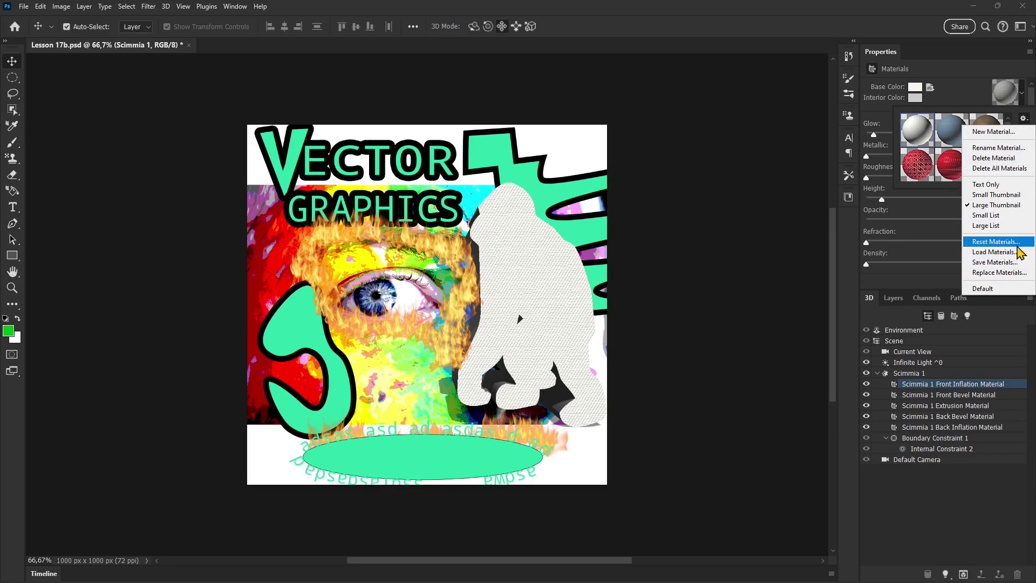
{"action": "left_click", "coordinate": [992, 132]}
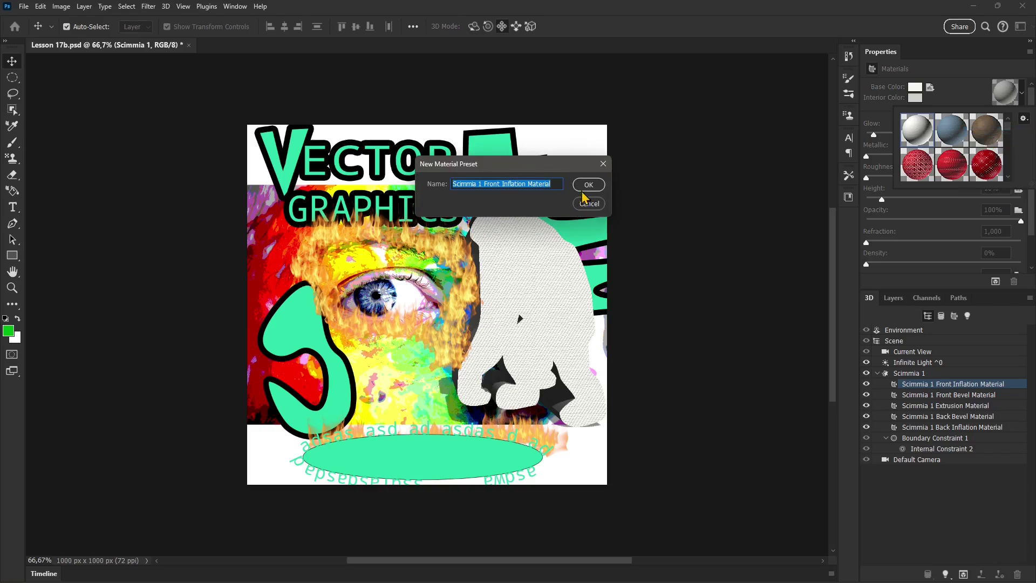
{"action": "type", "text": "red"}
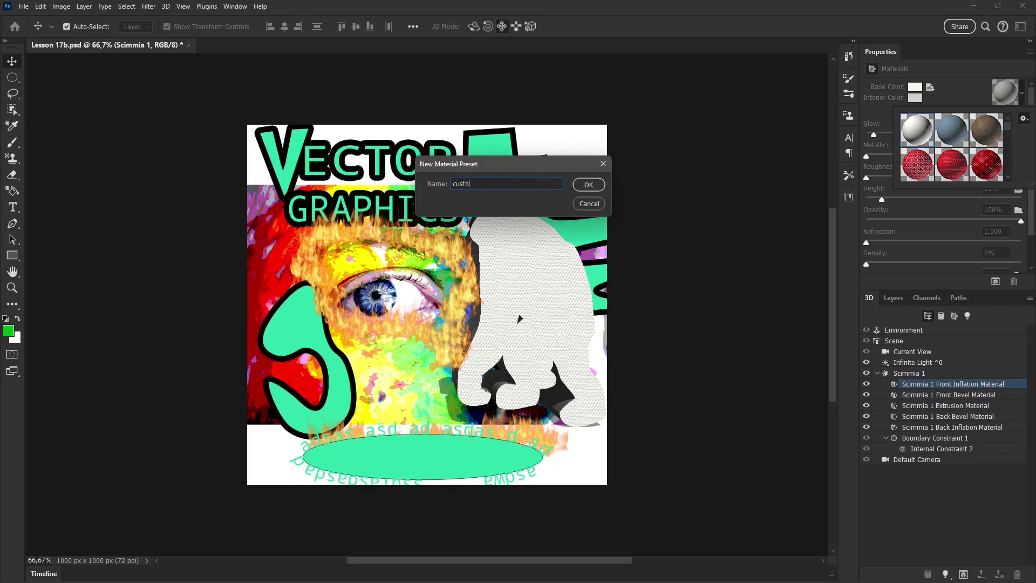
{"action": "key", "text": "Return"}
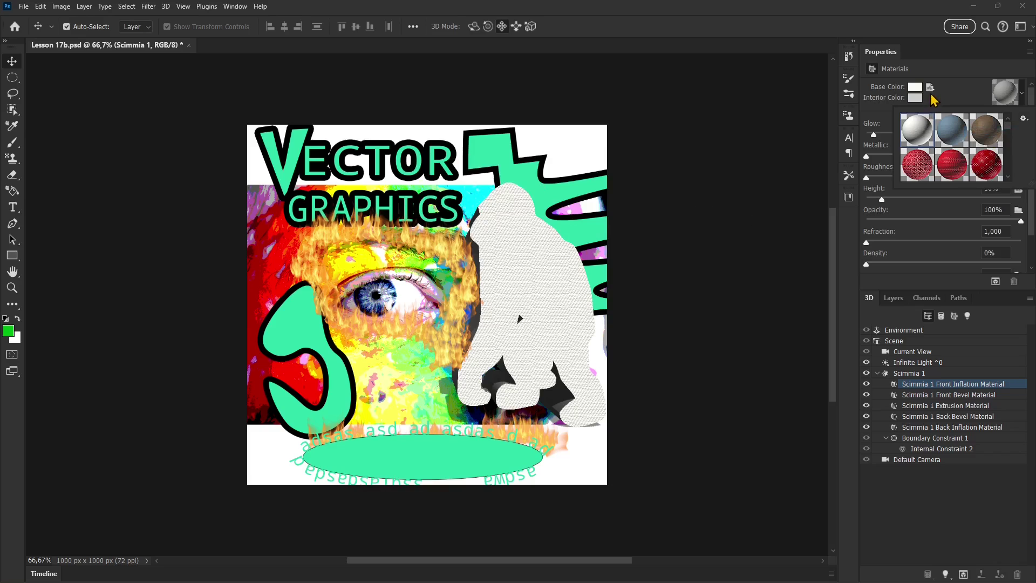
{"action": "left_click", "coordinate": [972, 101]}
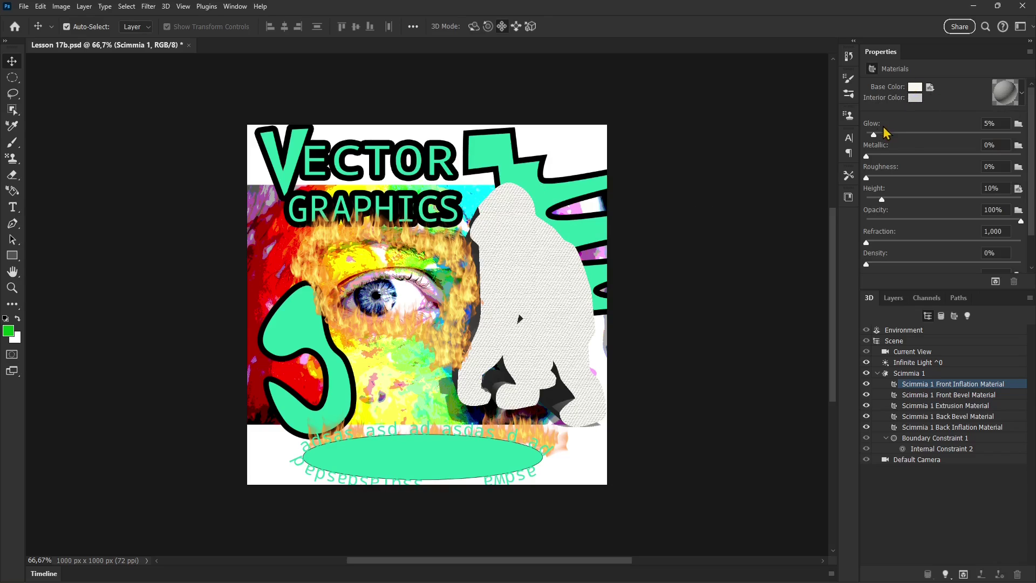
Set the Front Inflation Material's Glow to 17%, Metallic to 41%, Roughness to 8% and Height to 32%
{"action": "left_click_drag", "start_coordinate": [874, 134], "coordinate": [930, 156]}
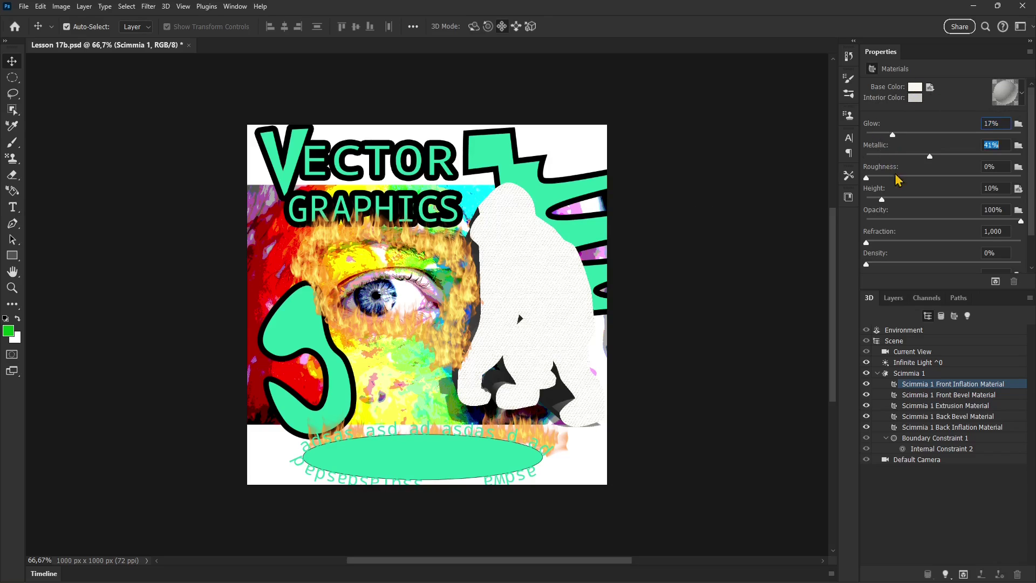
{"action": "left_click", "coordinate": [904, 177]}
{"action": "left_click_drag", "start_coordinate": [895, 198], "coordinate": [916, 199]}
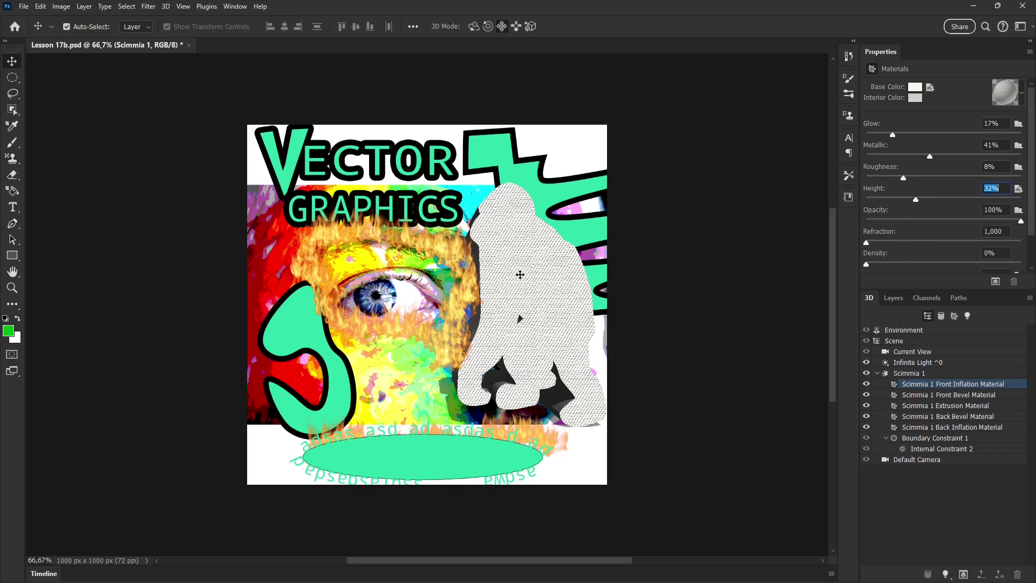
Move the gorilla mesh slightly up and right on the canvas and bring its Scimmia 1 layer forward in the stack
{"action": "left_click", "coordinate": [449, 281]}
{"action": "left_click_drag", "start_coordinate": [515, 309], "coordinate": [423, 291]}
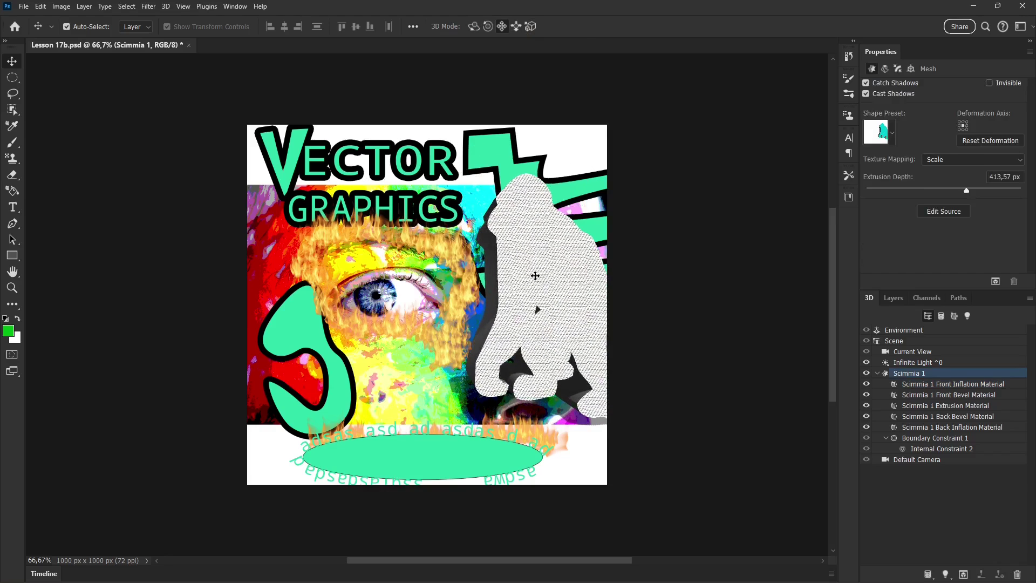
{"action": "left_click", "coordinate": [892, 301]}
{"action": "key", "text": "ctrl+bracketright"}
{"action": "key", "text": "ctrl+bracketright"}
{"action": "key", "text": "ctrl+bracketright"}
{"action": "key", "text": "ctrl+bracketright"}
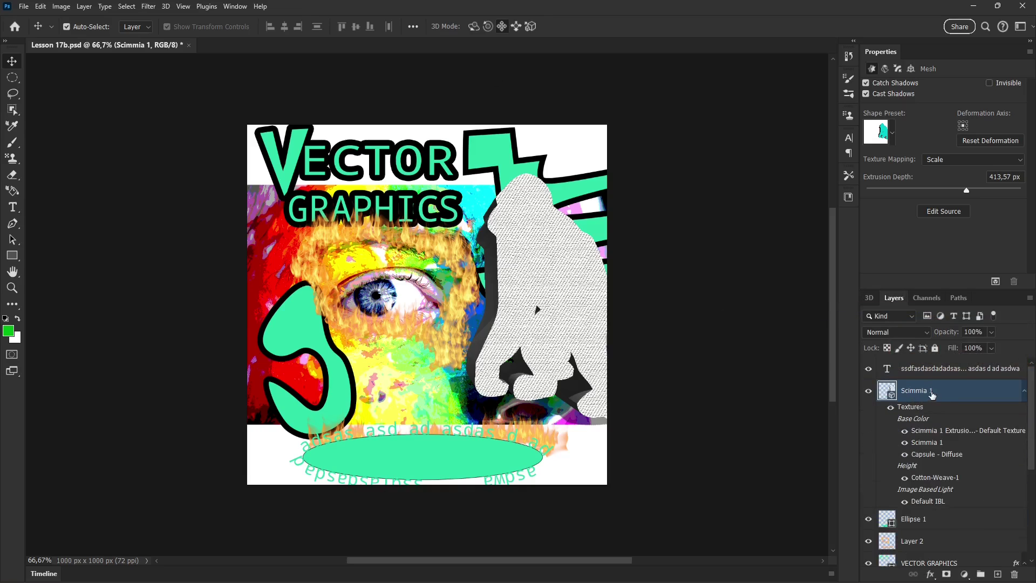
Hide the Scimmia 1 layer's textures: the Base Color textures, the Cotton-Weave-1 height texture and the Default IBL
{"action": "left_click", "coordinate": [891, 410]}
{"action": "left_click", "coordinate": [891, 408]}
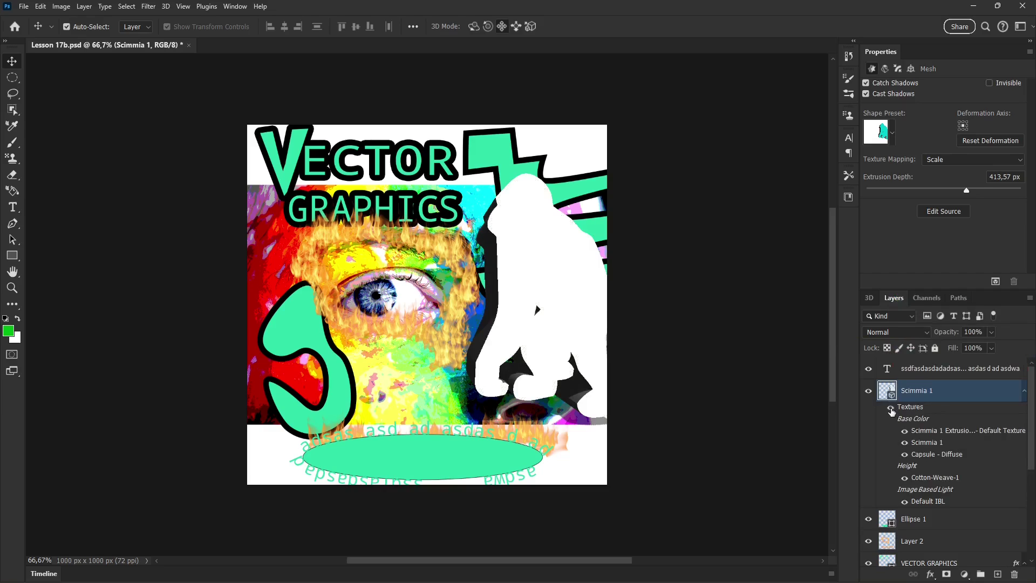
{"action": "left_click", "coordinate": [903, 478]}
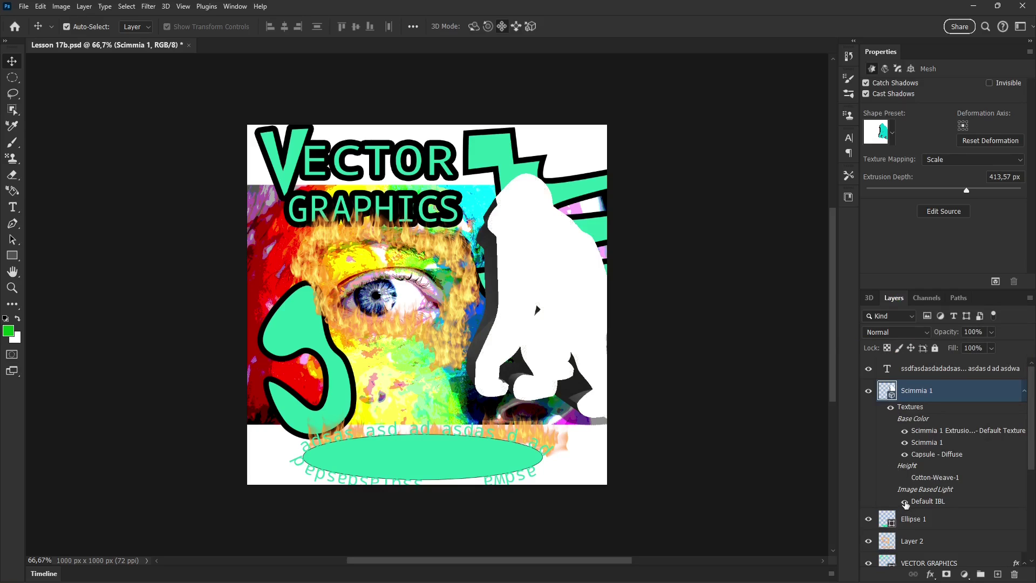
{"action": "left_click", "coordinate": [904, 444]}
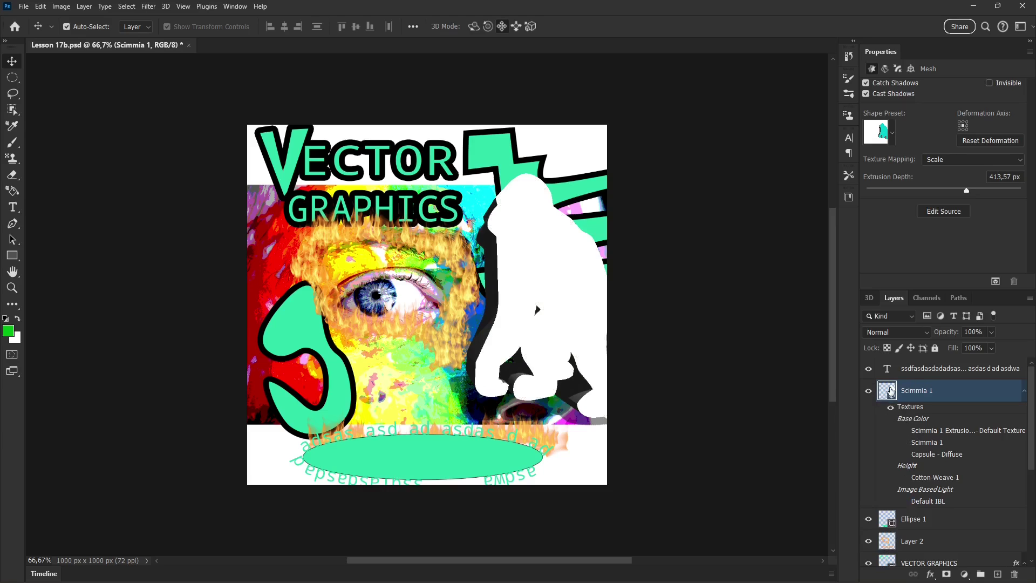
Try rasterizing the Scimmia 1 layer and erasing strokes across the gorilla, and undo both the erasing and the rasterizing
{"action": "right_click", "coordinate": [954, 395]}
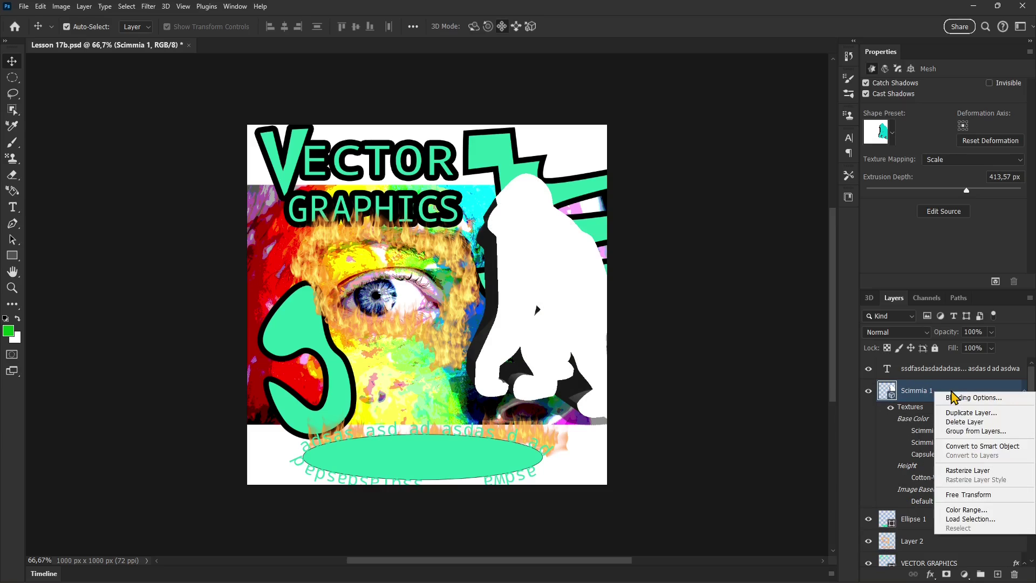
{"action": "left_click", "coordinate": [967, 470]}
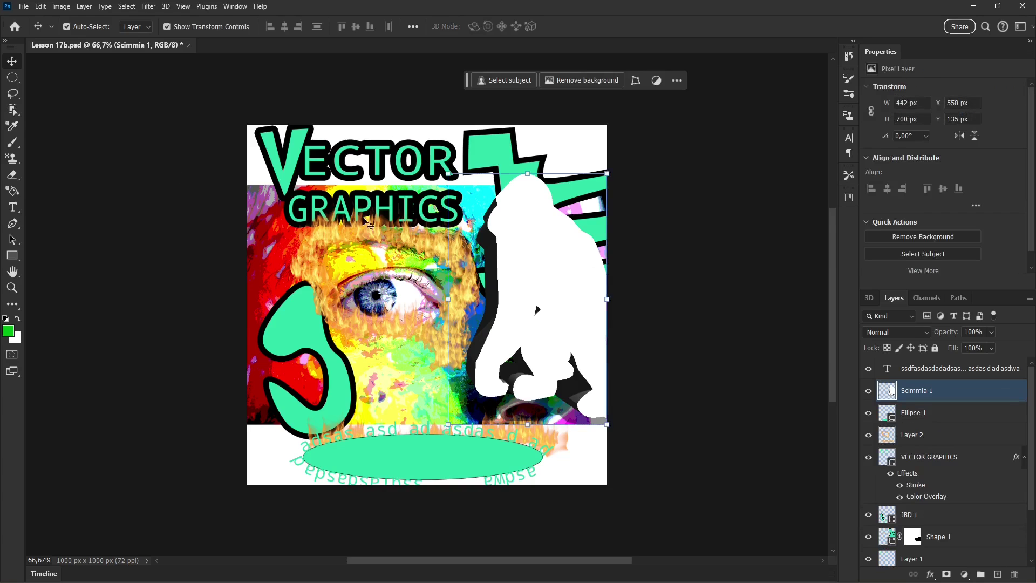
{"action": "left_click", "coordinate": [12, 174]}
{"action": "left_click", "coordinate": [494, 227]}
{"action": "mouse_move", "coordinate": [602, 214]}
{"action": "left_mouse_down"}
{"action": "mouse_move", "coordinate": [533, 258]}
{"action": "mouse_move", "coordinate": [496, 304]}
{"action": "mouse_move", "coordinate": [535, 337]}
{"action": "left_mouse_up"}
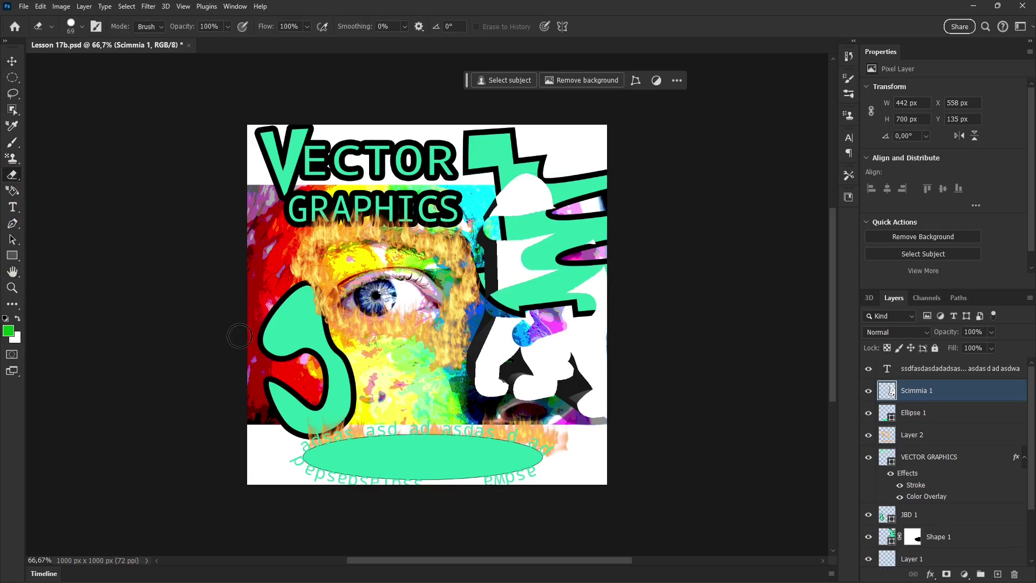
{"action": "key", "text": "ctrl+z"}
{"action": "key", "text": "ctrl+z"}
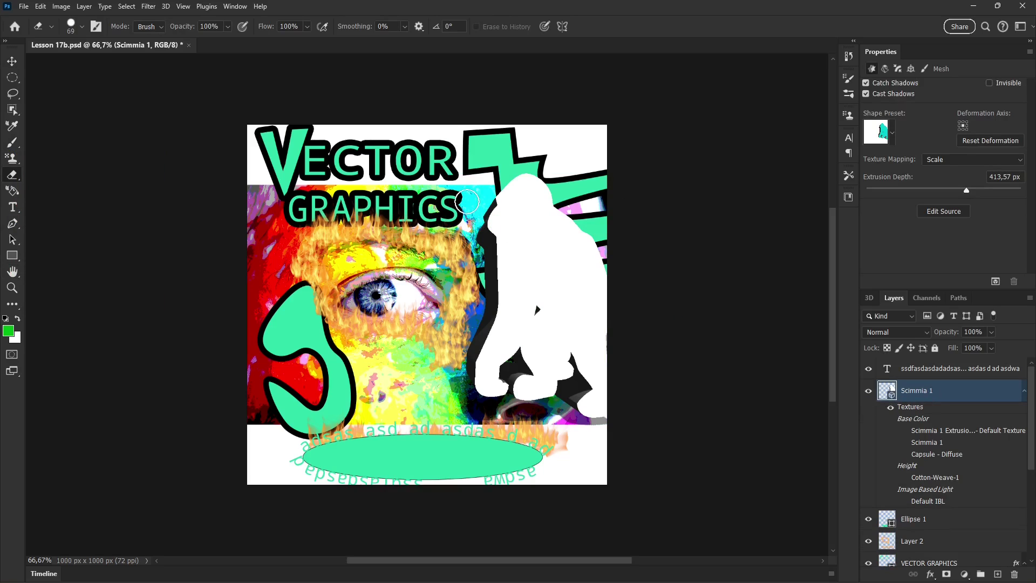
Rotate the gorilla mesh in 3D to reveal its extruded side, and roll it slightly
{"action": "left_click", "coordinate": [10, 64]}
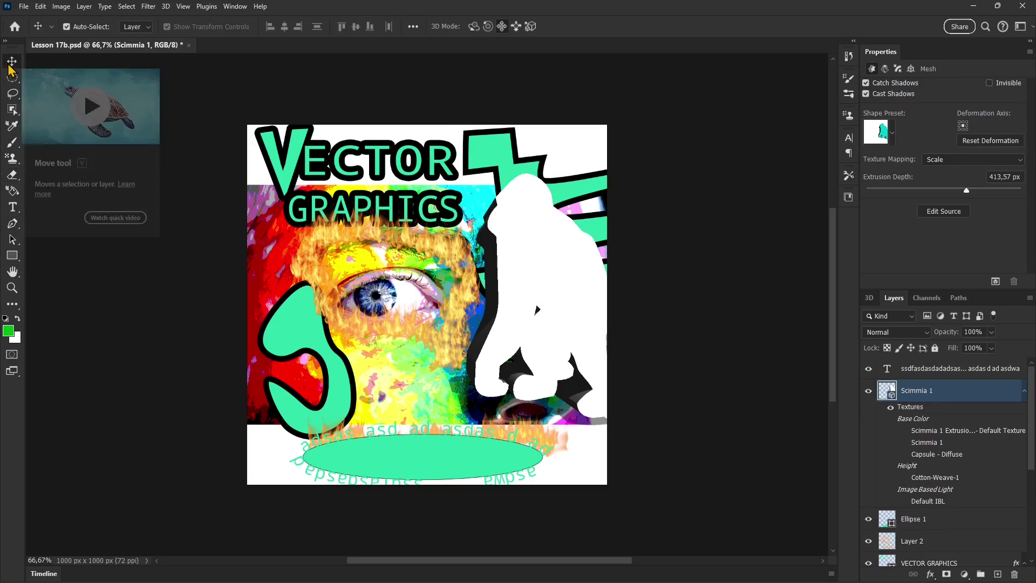
{"action": "left_click_drag", "start_coordinate": [519, 220], "coordinate": [525, 291]}
{"action": "left_click", "coordinate": [473, 26]}
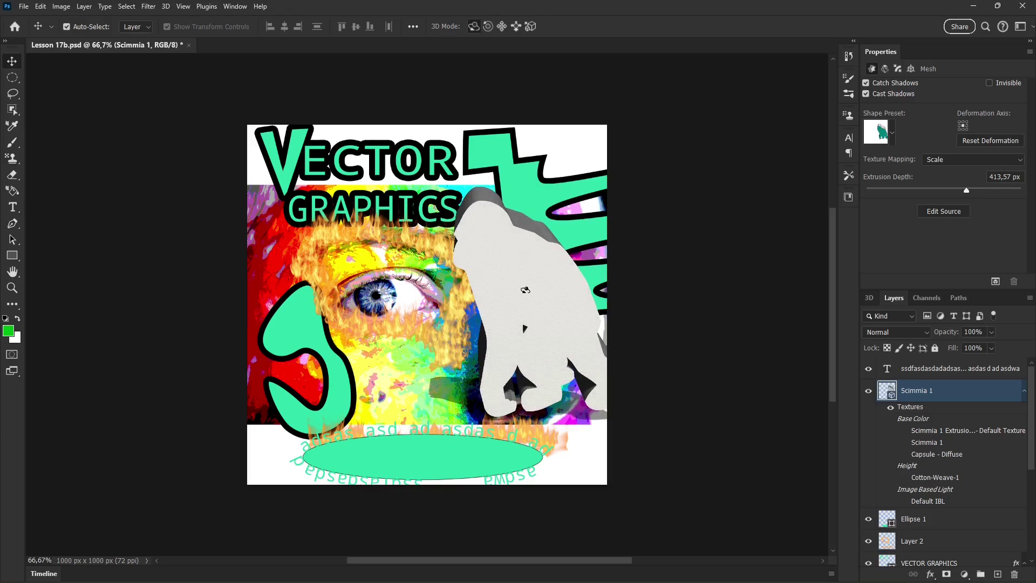
{"action": "left_click", "coordinate": [487, 27]}
{"action": "mouse_move", "coordinate": [510, 253]}
{"action": "left_mouse_down"}
{"action": "mouse_move", "coordinate": [614, 335]}
{"action": "mouse_move", "coordinate": [507, 288]}
{"action": "mouse_move", "coordinate": [521, 249]}
{"action": "left_mouse_up"}
Slide the gorilla mesh through 3D space and scale it with the 3D scale mode
{"action": "left_click", "coordinate": [501, 26]}
{"action": "left_click", "coordinate": [517, 26]}
{"action": "left_click_drag", "start_coordinate": [518, 312], "coordinate": [500, 349]}
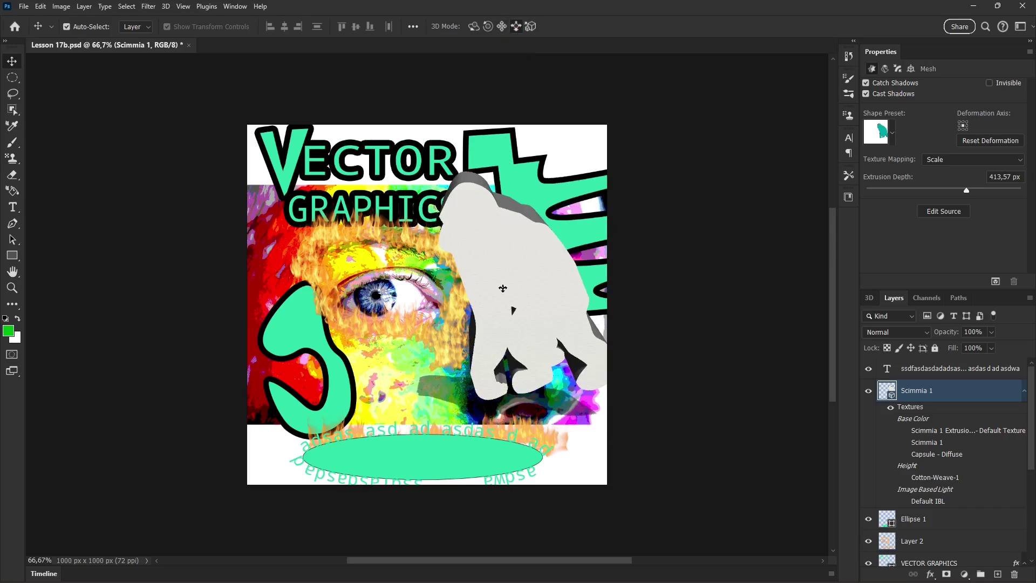
{"action": "left_click_drag", "start_coordinate": [523, 236], "coordinate": [475, 241]}
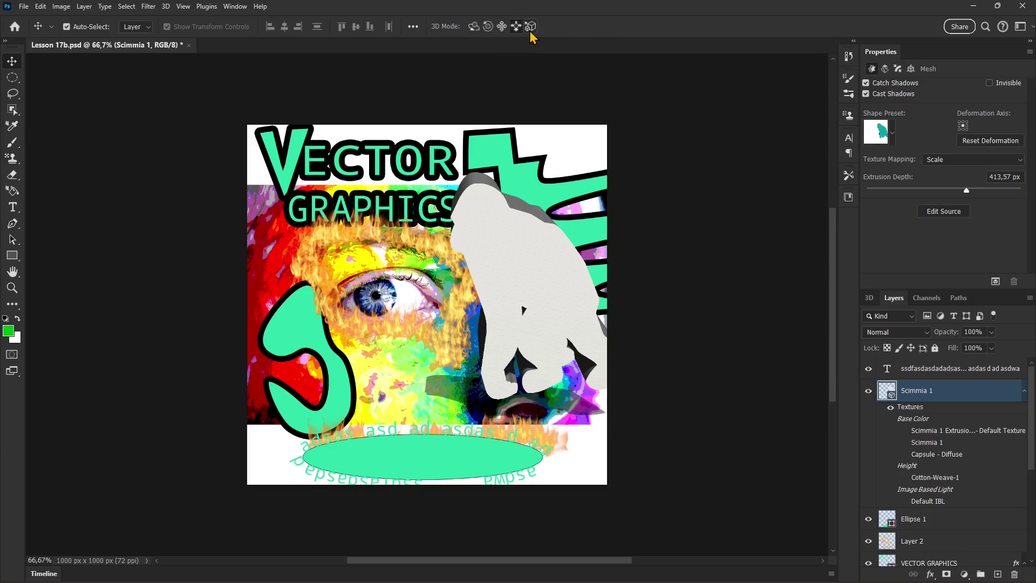
{"action": "left_click", "coordinate": [530, 28]}
{"action": "left_click_drag", "start_coordinate": [511, 281], "coordinate": [507, 300]}
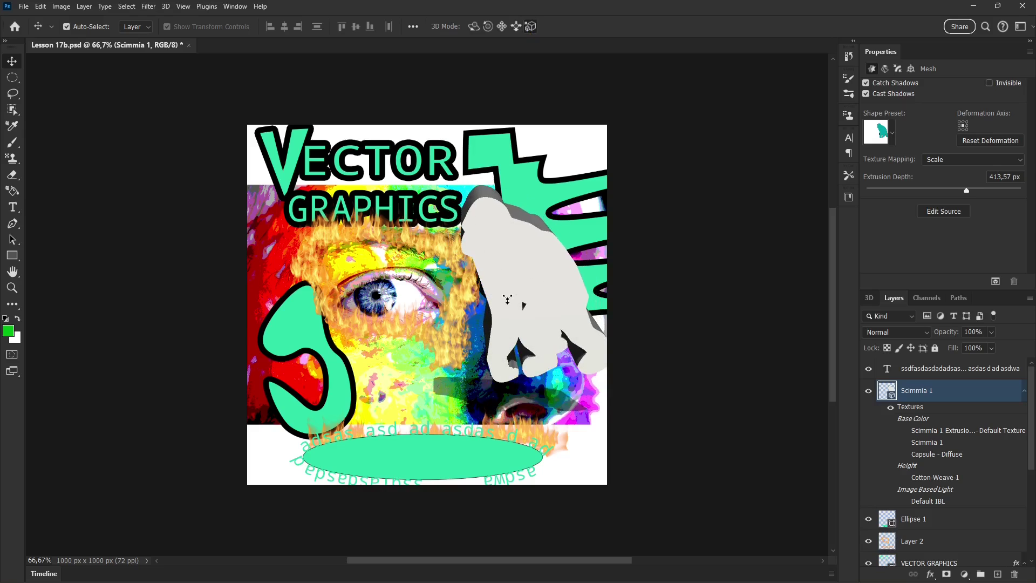
Hide every layer except the white Background, from the top text layer down to the pexels photo
{"action": "left_click", "coordinate": [868, 390]}
{"action": "left_click", "coordinate": [869, 518]}
{"action": "scroll", "coordinate": [871, 486], "scroll_direction": "down", "scroll_amount": 3}
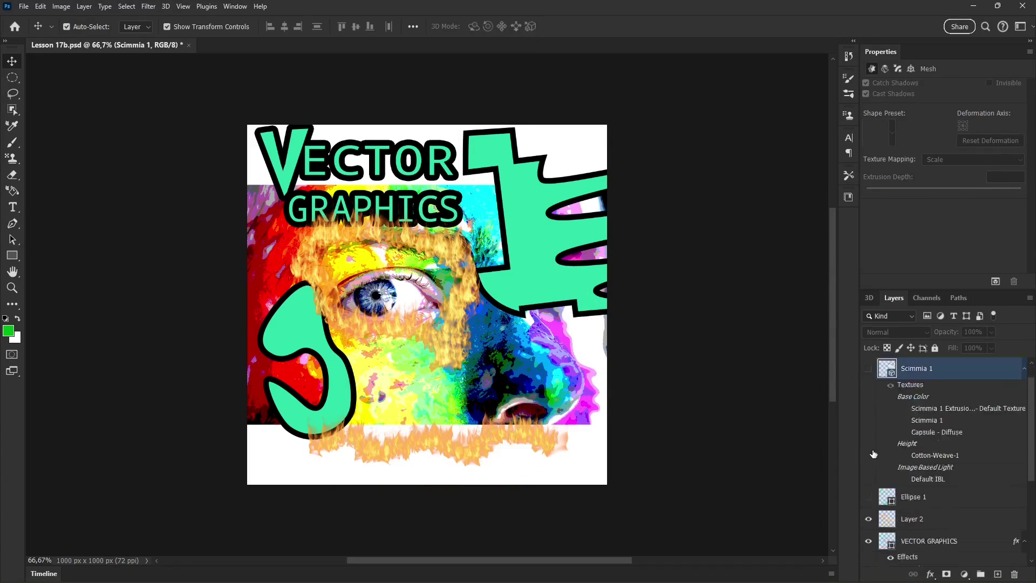
{"action": "left_click", "coordinate": [868, 474]}
{"action": "left_click", "coordinate": [868, 497]}
{"action": "scroll", "coordinate": [869, 508], "scroll_direction": "down", "scroll_amount": 1}
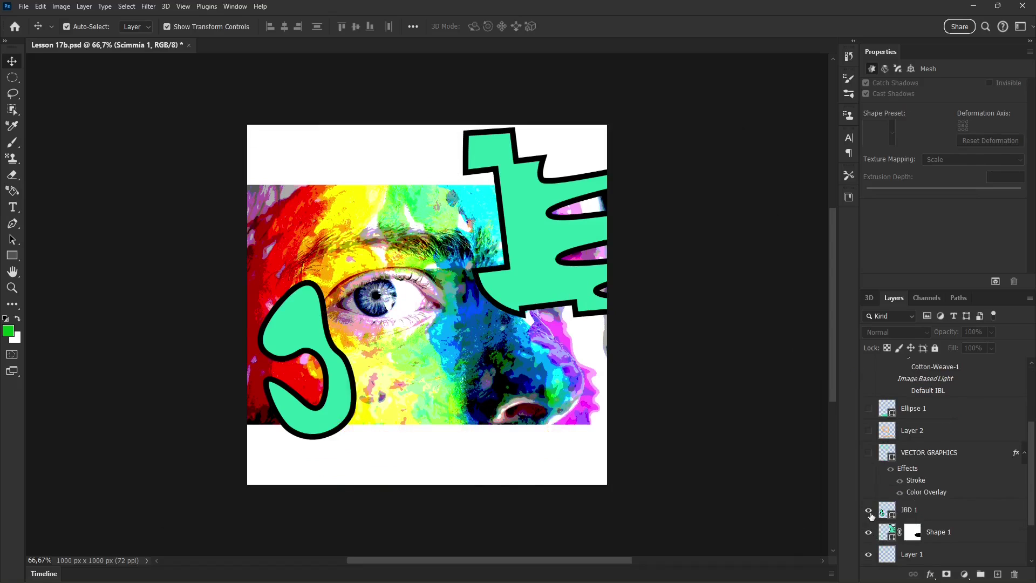
{"action": "left_click", "coordinate": [868, 510]}
{"action": "scroll", "coordinate": [877, 506], "scroll_direction": "down", "scroll_amount": 3}
{"action": "left_click", "coordinate": [868, 511]}
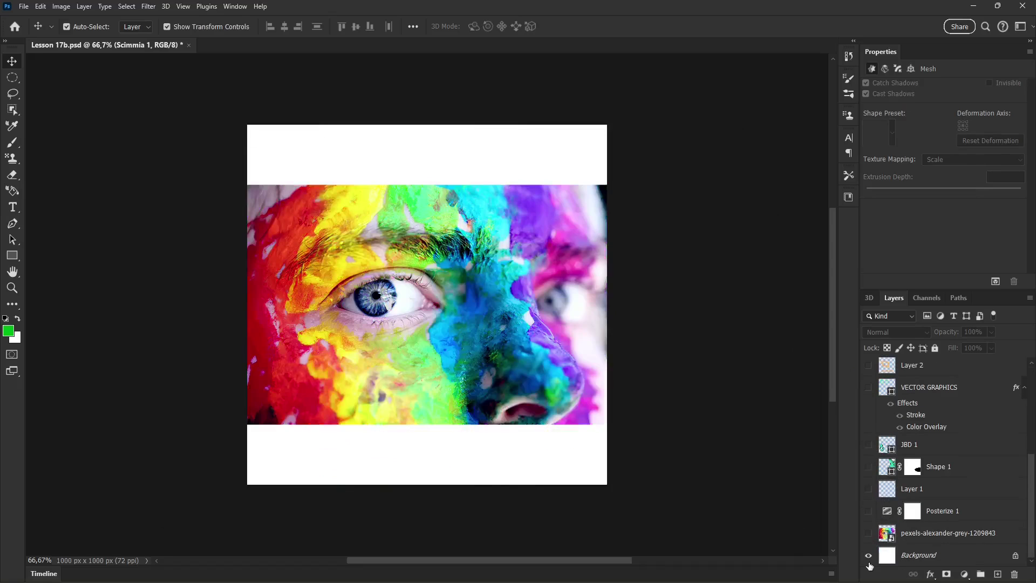
{"action": "left_click", "coordinate": [868, 533]}
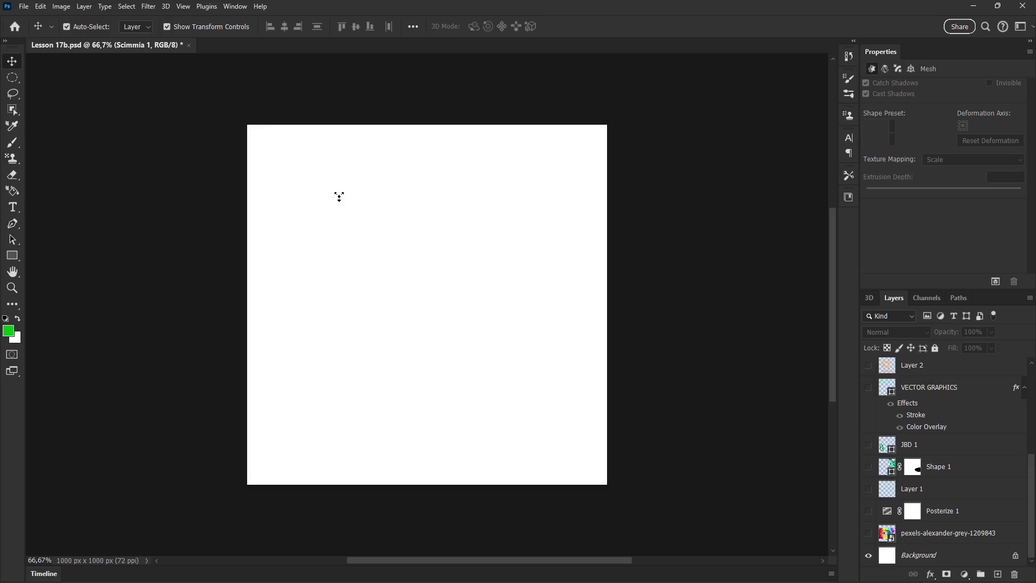
Create a wide paragraph text box across the upper canvas and enter the text "3D GRAPHCIS"
{"action": "left_click", "coordinate": [13, 208]}
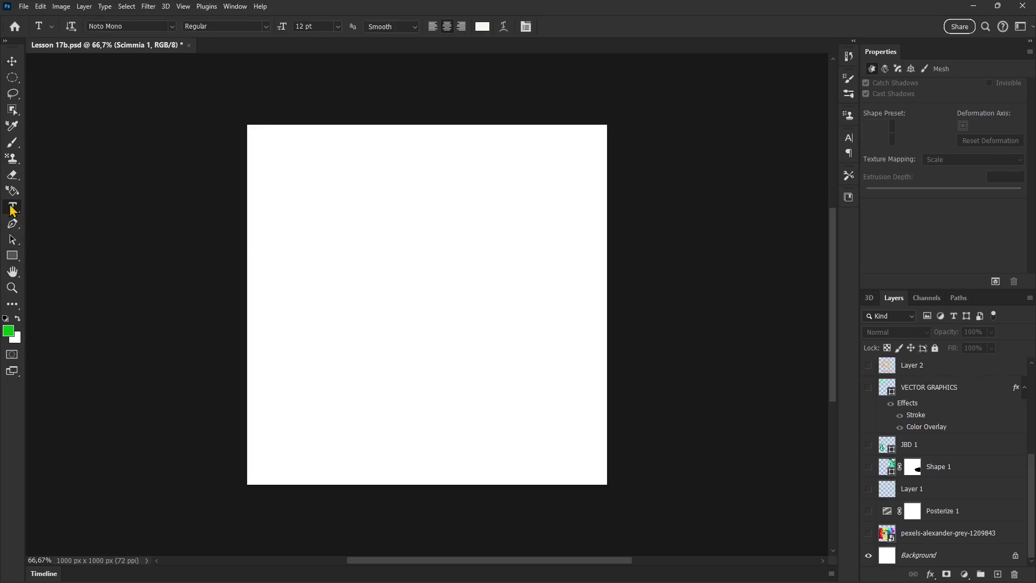
{"action": "left_click_drag", "start_coordinate": [266, 147], "coordinate": [598, 235]}
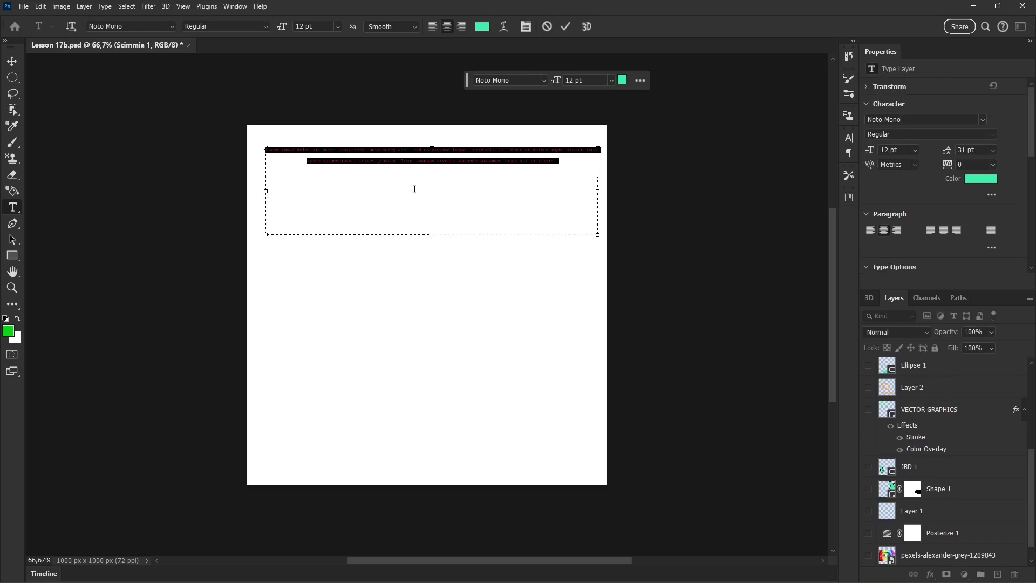
{"action": "left_click", "coordinate": [415, 188]}
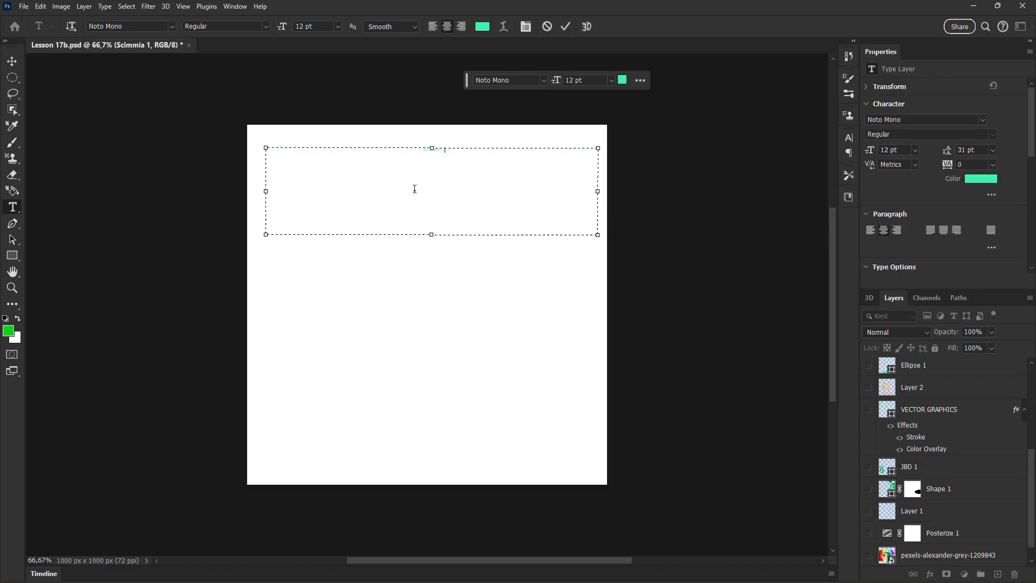
Try 72 pt for the "3D GRAPHCIS" text and set its font size to 150 pt
{"action": "left_click_drag", "start_coordinate": [410, 150], "coordinate": [448, 150]}
{"action": "left_click", "coordinate": [611, 80]}
{"action": "left_click", "coordinate": [582, 236]}
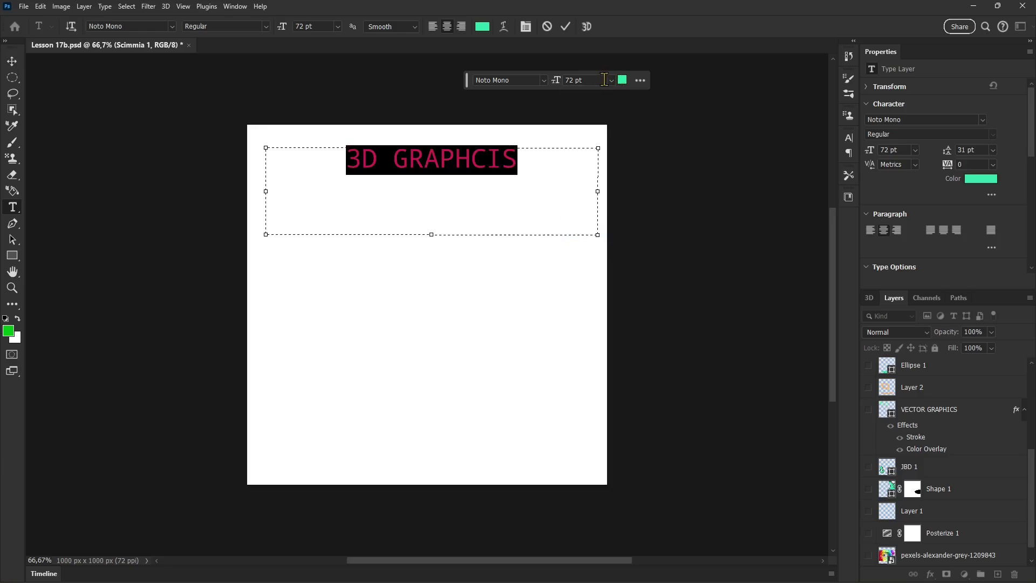
{"action": "left_click", "coordinate": [612, 80]}
{"action": "left_click", "coordinate": [594, 245]}
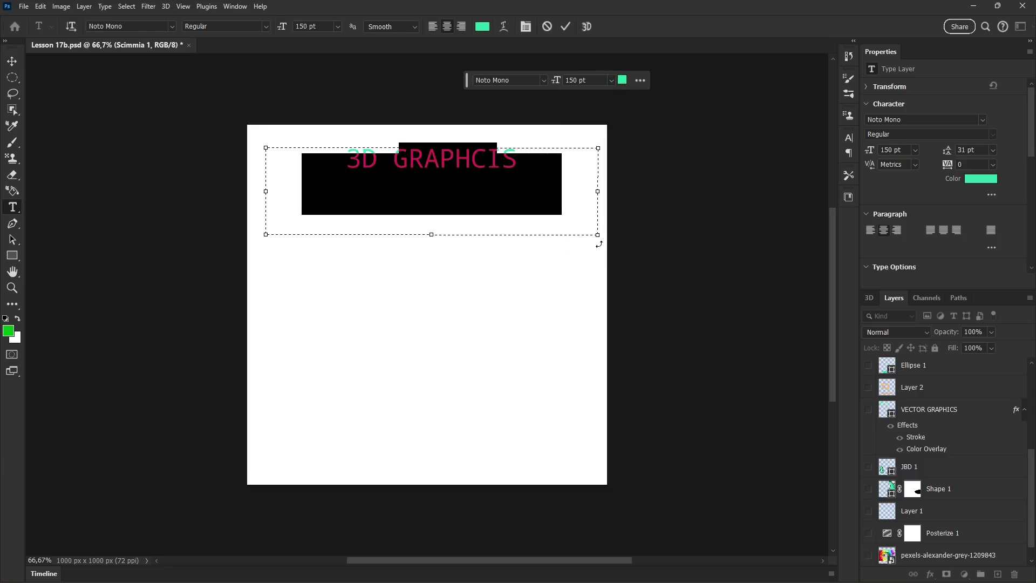
Correct the misspelled text in the upper text box so it reads "3DGRAPHICS"
{"action": "left_click", "coordinate": [470, 189]}
{"action": "double_click", "coordinate": [470, 189]}
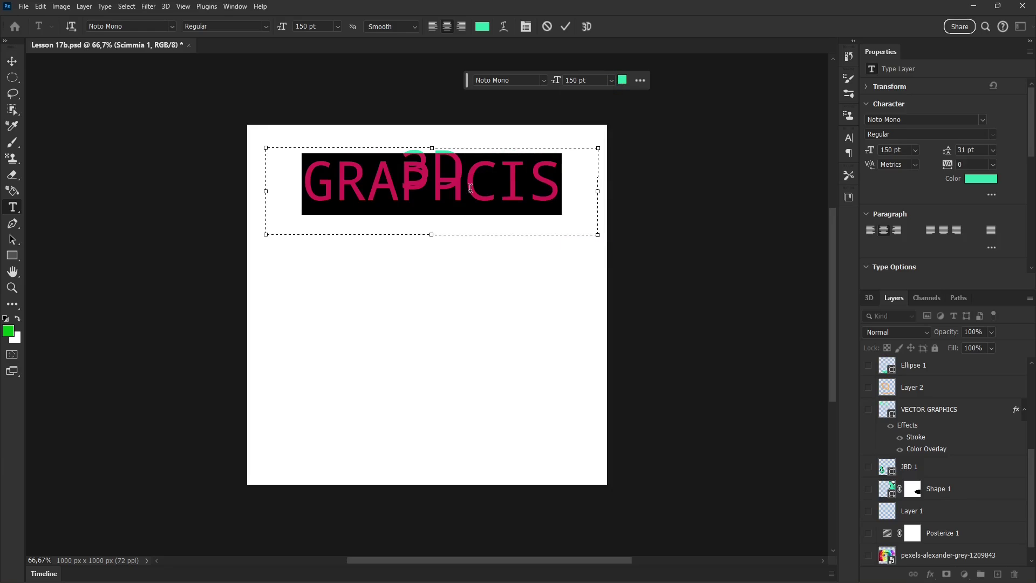
{"action": "type", "text": "3d"}
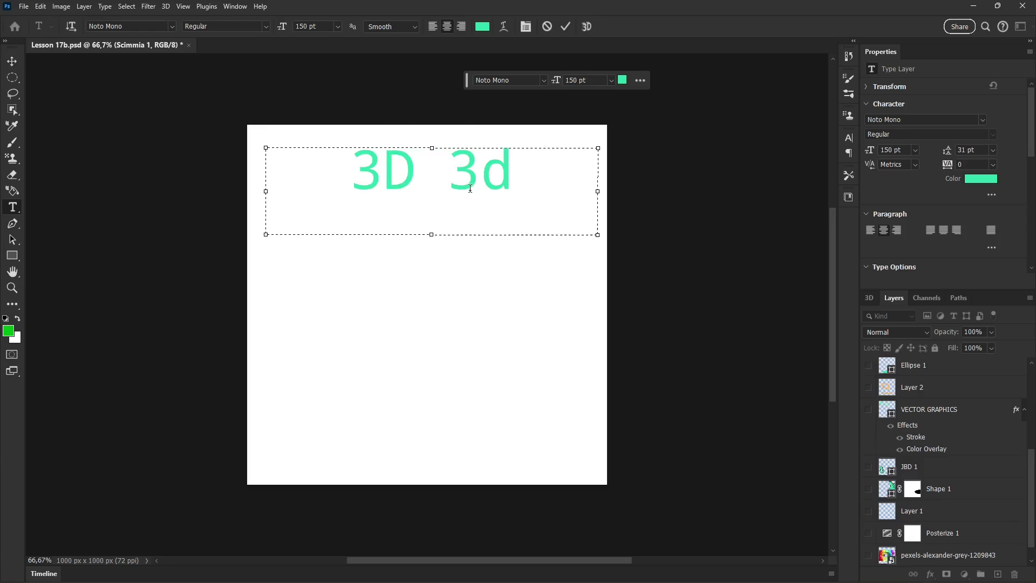
{"action": "key", "text": "BackSpace"}
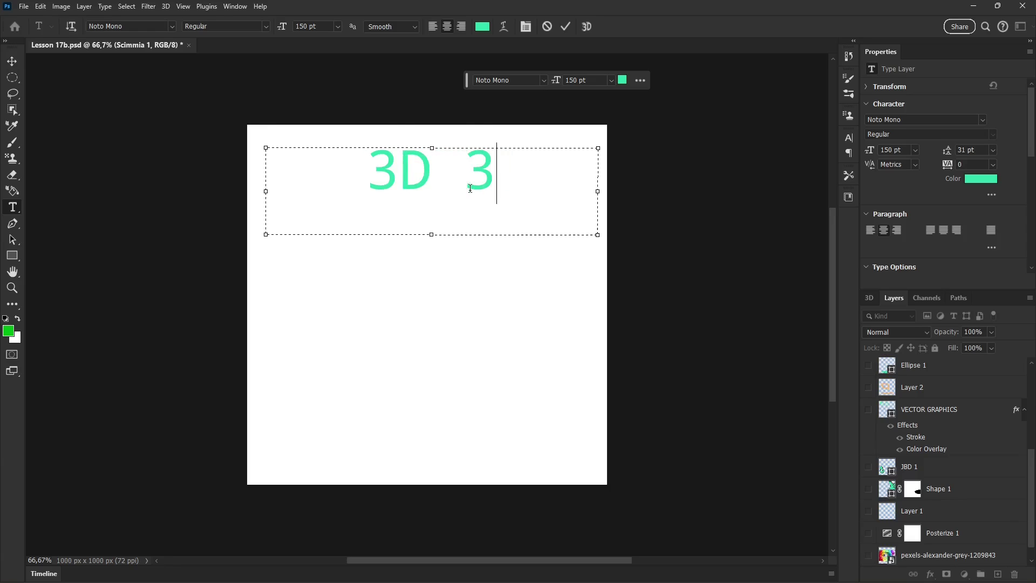
{"action": "key", "text": "BackSpace"}
{"action": "key", "text": "BackSpace"}
{"action": "key", "text": "BackSpace"}
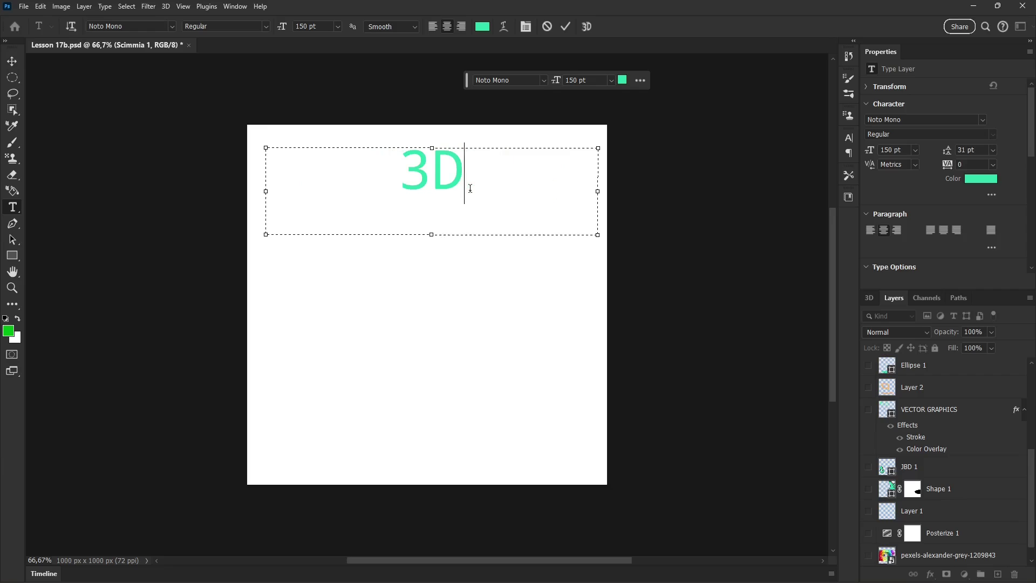
{"action": "type", "text": "GRAPHICS"}
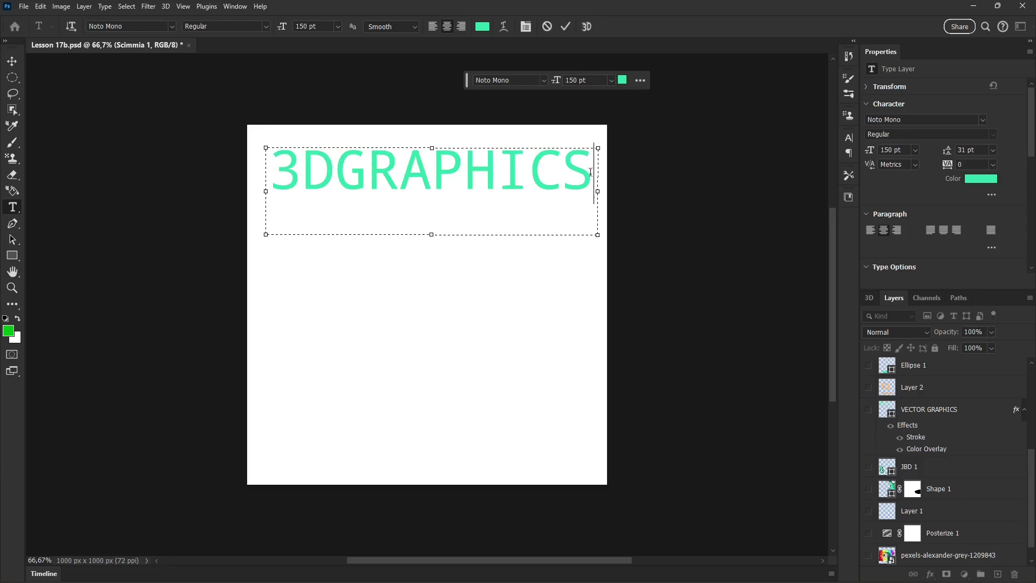
Recolor the word "GRAPHICS" in the text to dark teal, hex 028c87, leaving "3D" in its lighter green
{"action": "left_click_drag", "start_coordinate": [590, 172], "coordinate": [331, 181]}
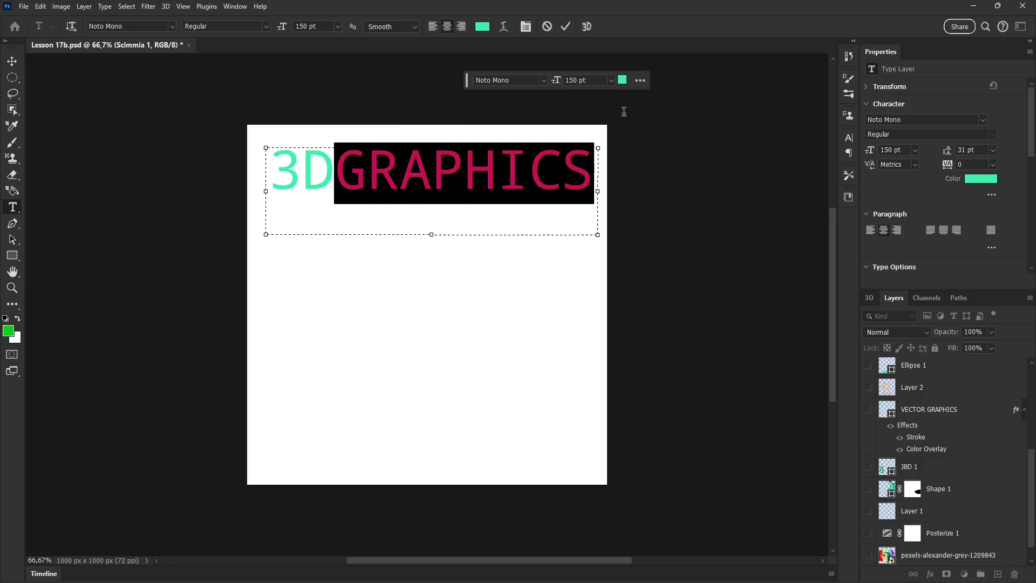
{"action": "left_click", "coordinate": [621, 81]}
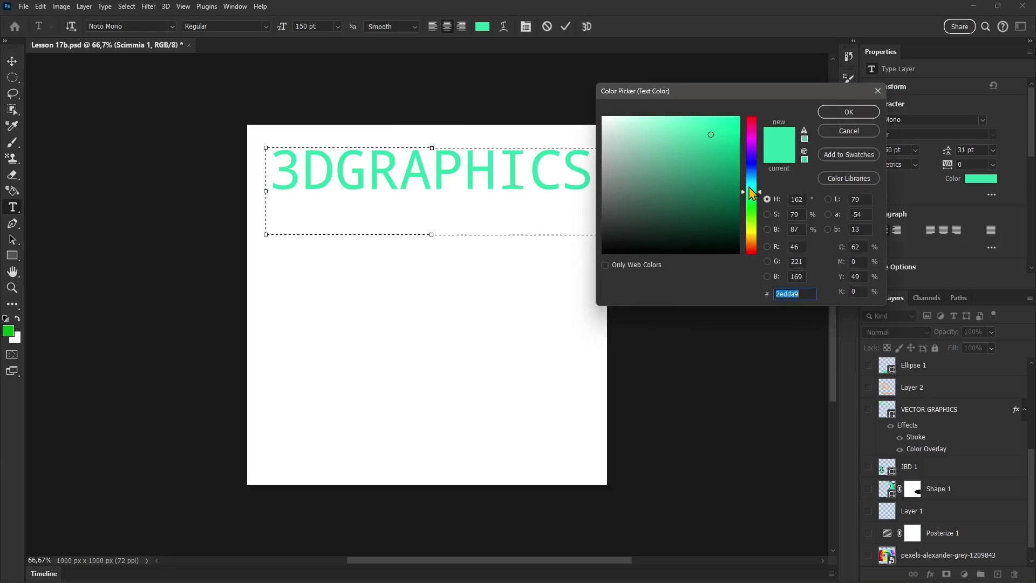
{"action": "mouse_move", "coordinate": [751, 192]}
{"action": "left_mouse_down"}
{"action": "mouse_move", "coordinate": [725, 185]}
{"action": "mouse_move", "coordinate": [740, 180]}
{"action": "left_mouse_up"}
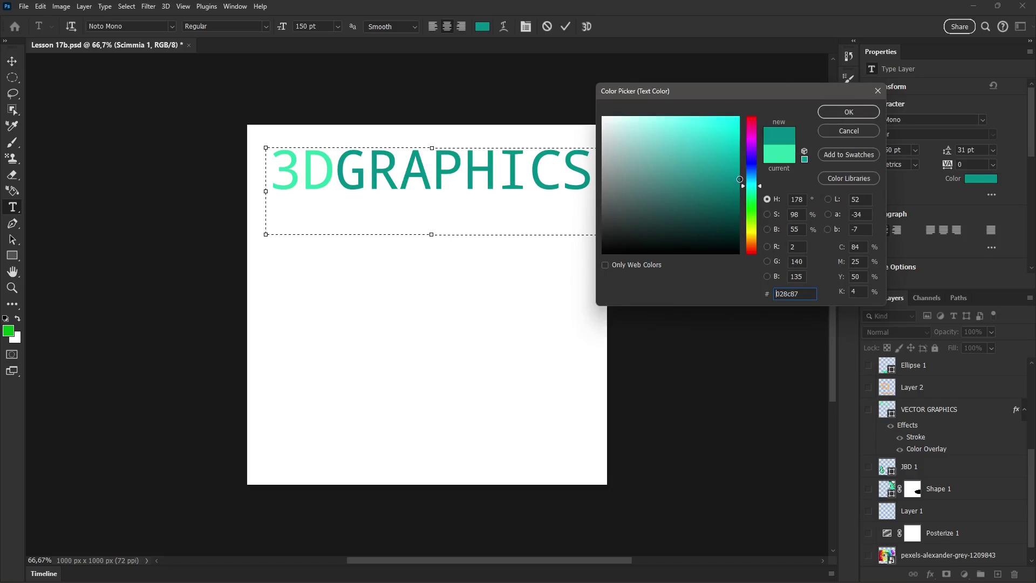
{"action": "left_click", "coordinate": [859, 112]}
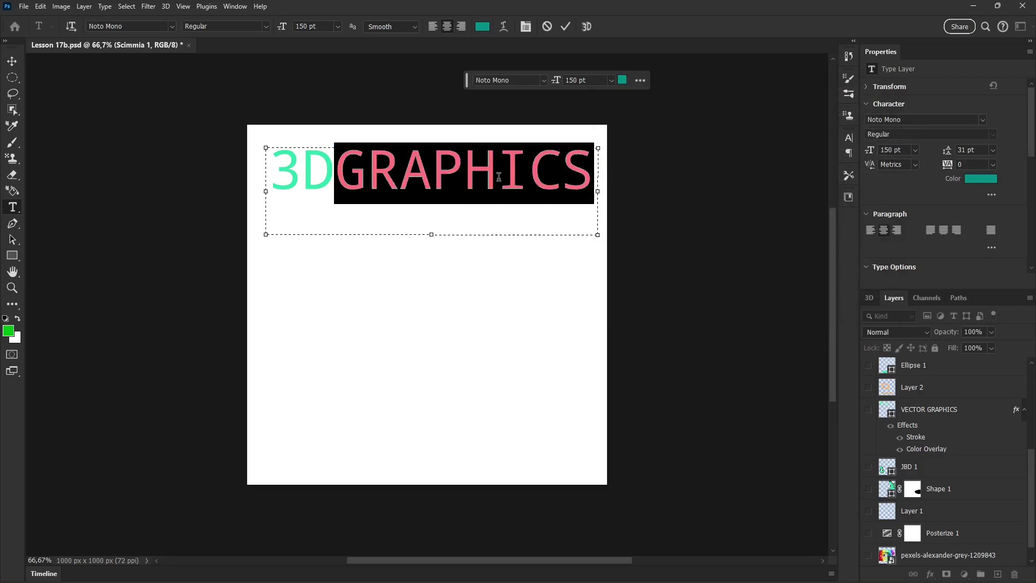
Change the font of the entire "3DGRAPHICS" text to Impact
{"action": "left_click", "coordinate": [499, 176]}
{"action": "key", "text": "ctrl+a"}
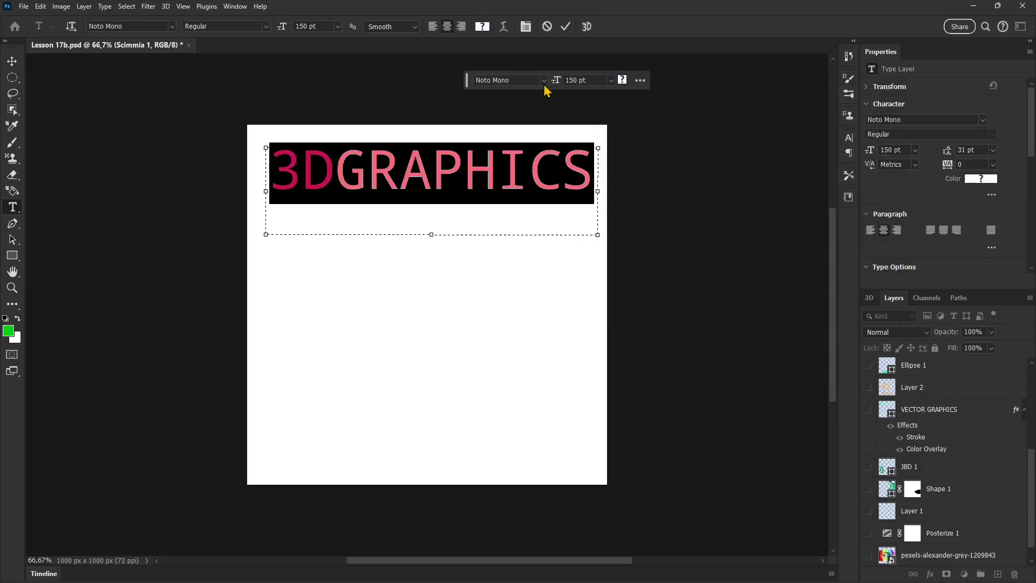
{"action": "left_click", "coordinate": [544, 80]}
{"action": "left_click_drag", "start_coordinate": [707, 147], "coordinate": [710, 189]}
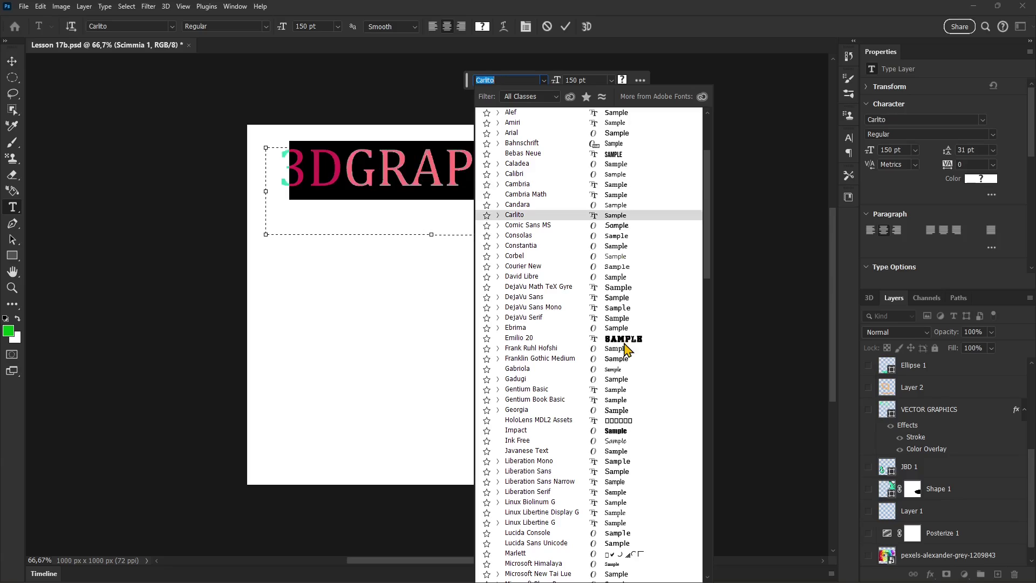
{"action": "left_click", "coordinate": [622, 430]}
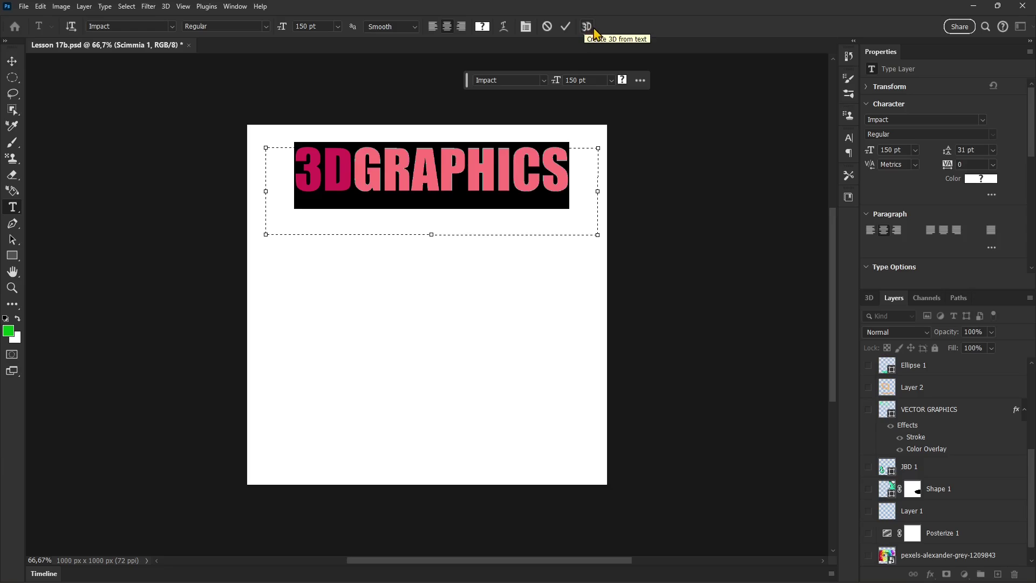
Try the Arc, Shell Lower, Fish, Rise and Fisheye warp styles on the "3DGRAPHICS" text, varying the bend
{"action": "left_click", "coordinate": [504, 27]}
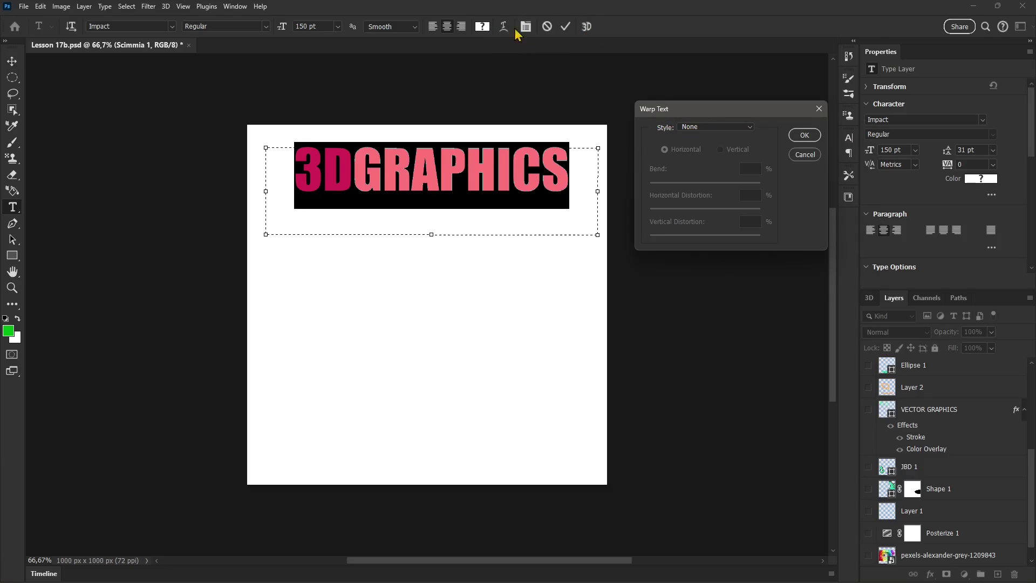
{"action": "left_click", "coordinate": [685, 127]}
{"action": "left_click", "coordinate": [707, 157]}
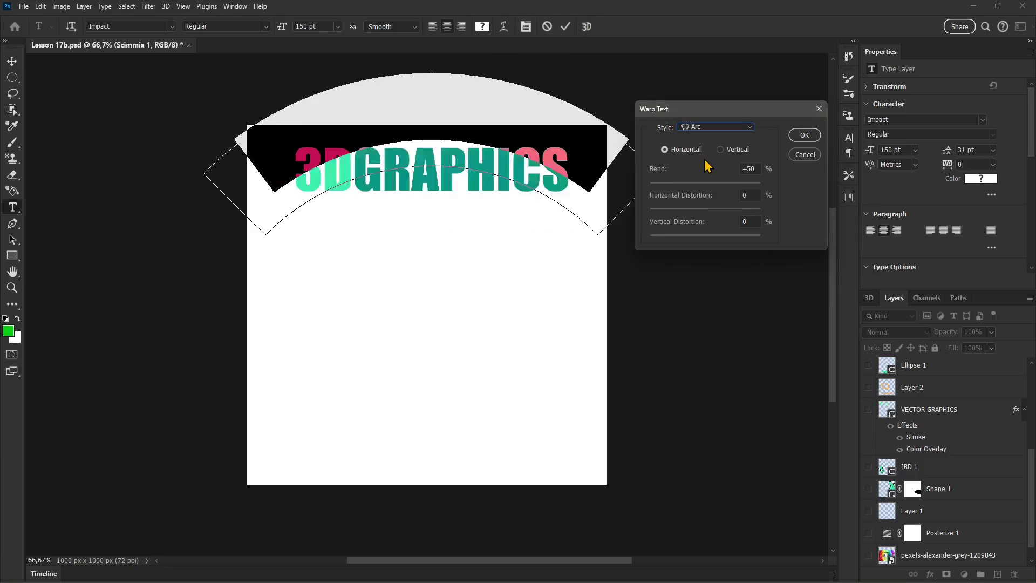
{"action": "left_click", "coordinate": [695, 130]}
{"action": "left_click", "coordinate": [706, 178]}
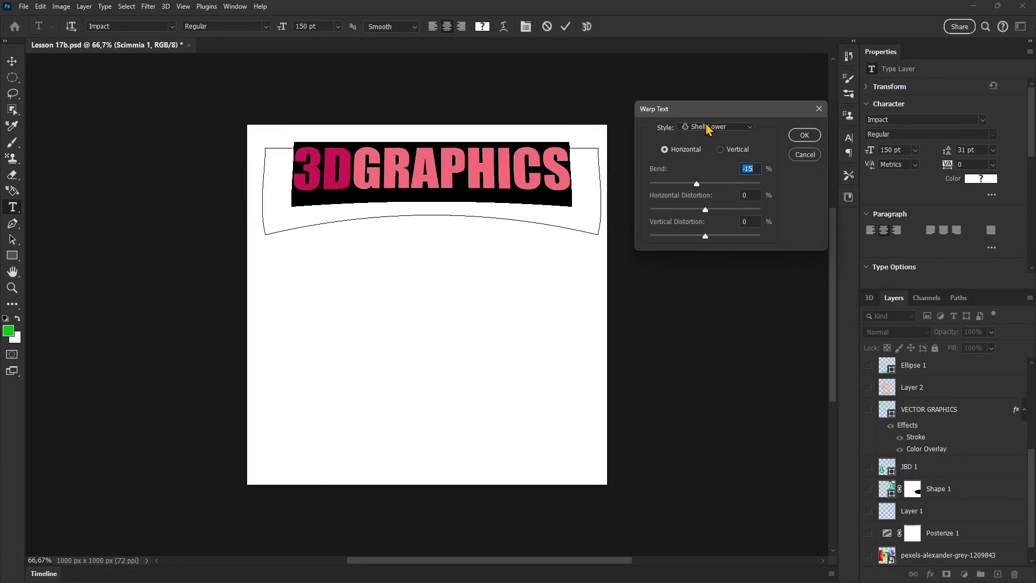
{"action": "left_click", "coordinate": [707, 129]}
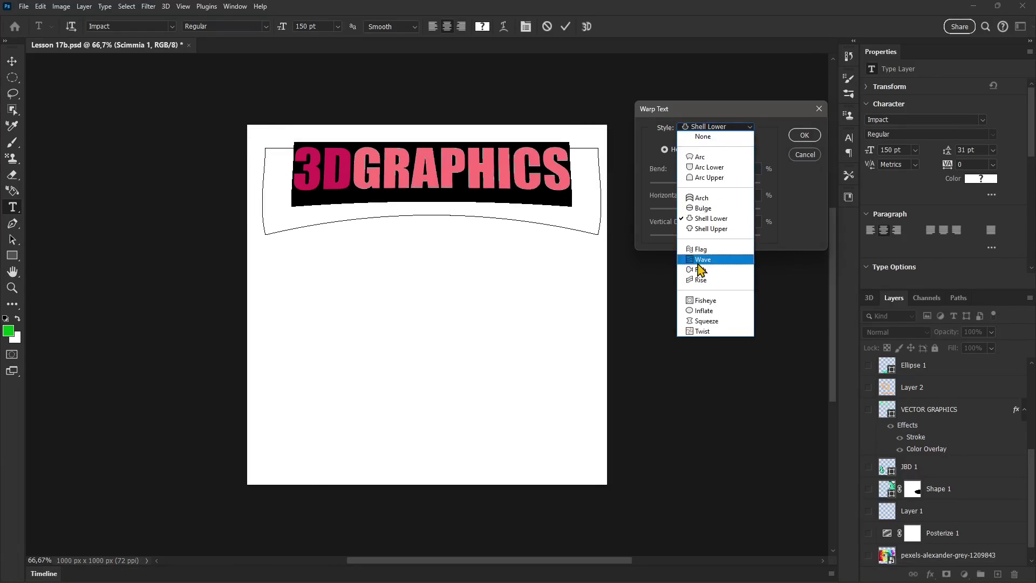
{"action": "left_click", "coordinate": [699, 270]}
{"action": "left_click", "coordinate": [707, 127]}
{"action": "left_click", "coordinate": [700, 280]}
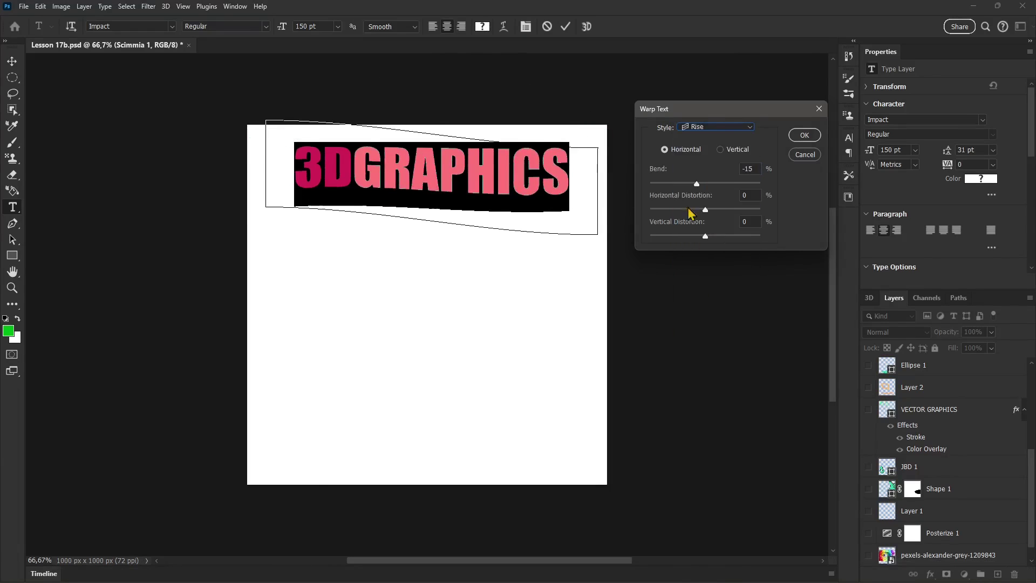
{"action": "left_click", "coordinate": [717, 128]}
{"action": "left_click", "coordinate": [711, 301]}
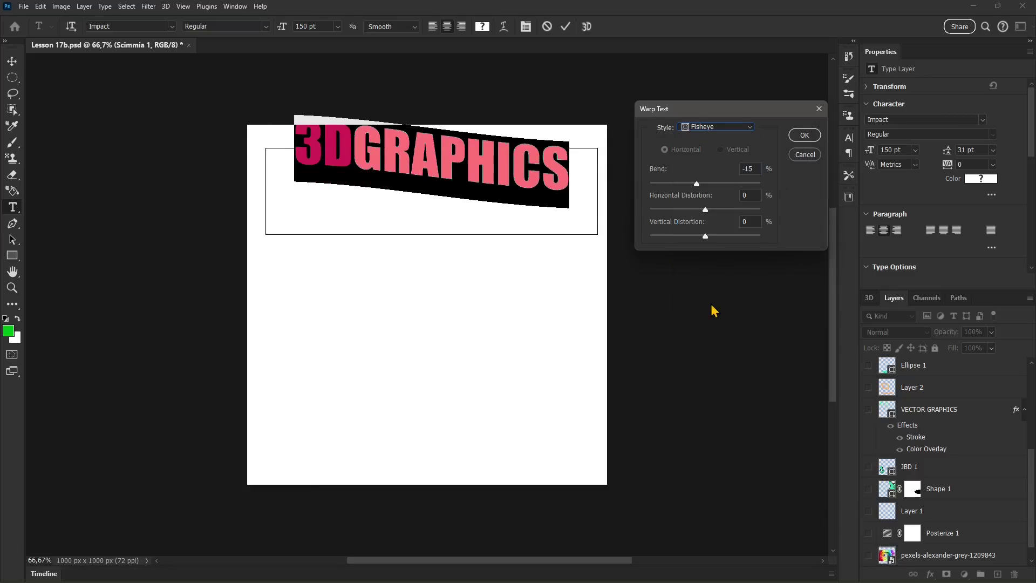
{"action": "mouse_move", "coordinate": [698, 184]}
{"action": "left_mouse_down"}
{"action": "mouse_move", "coordinate": [726, 187]}
{"action": "mouse_move", "coordinate": [698, 188]}
{"action": "left_mouse_up"}
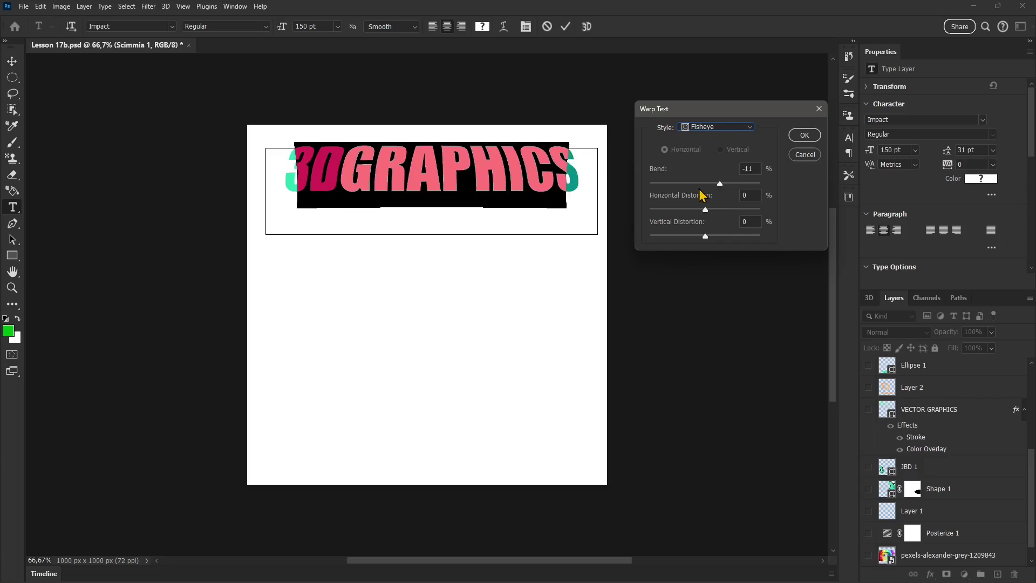
Warp the "3DGRAPHICS" text with the Inflate style at +13% bend and commit the text edit
{"action": "left_click", "coordinate": [715, 127]}
{"action": "left_click", "coordinate": [704, 311]}
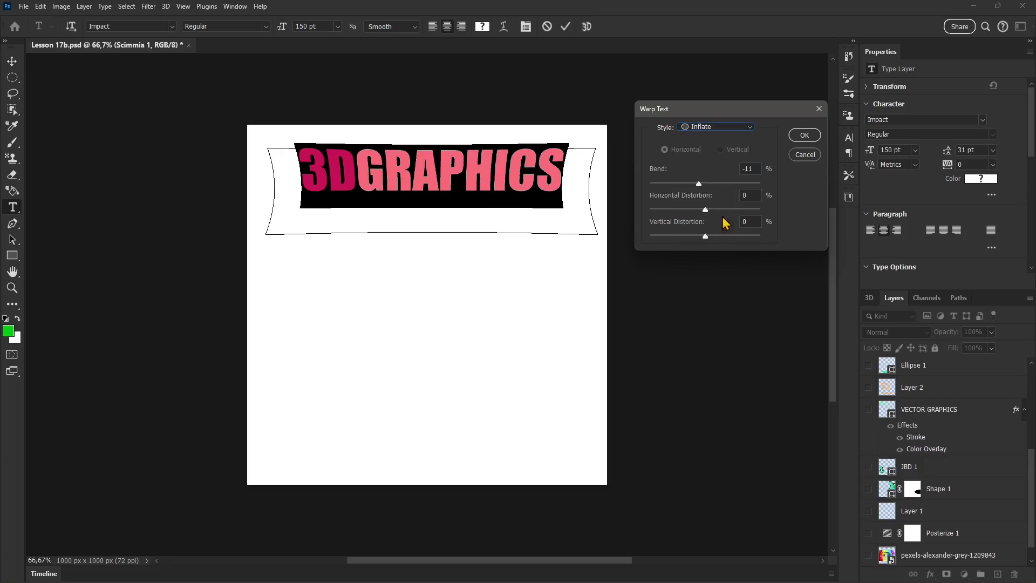
{"action": "left_click", "coordinate": [717, 184]}
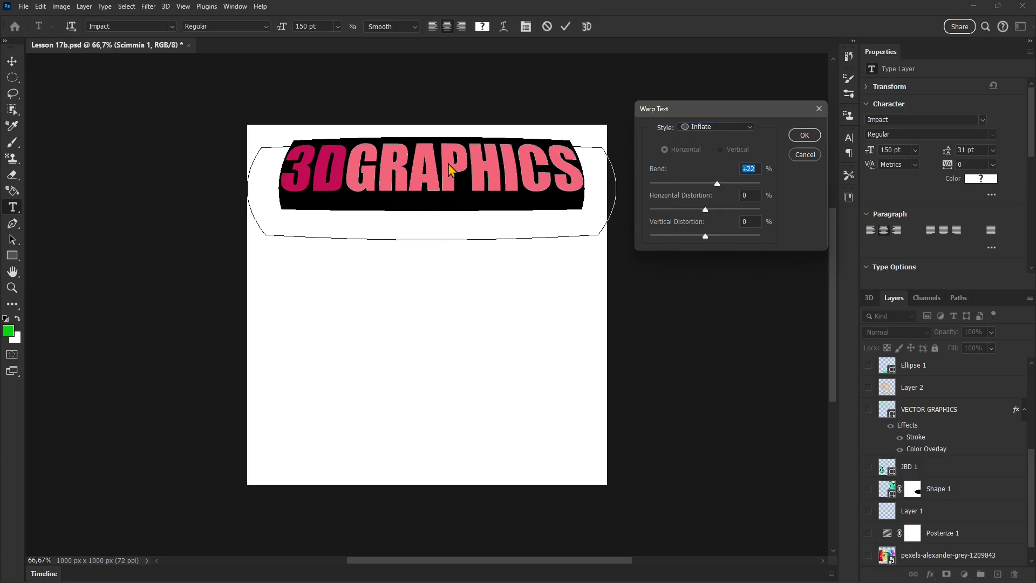
{"action": "left_click_drag", "start_coordinate": [719, 185], "coordinate": [712, 183]}
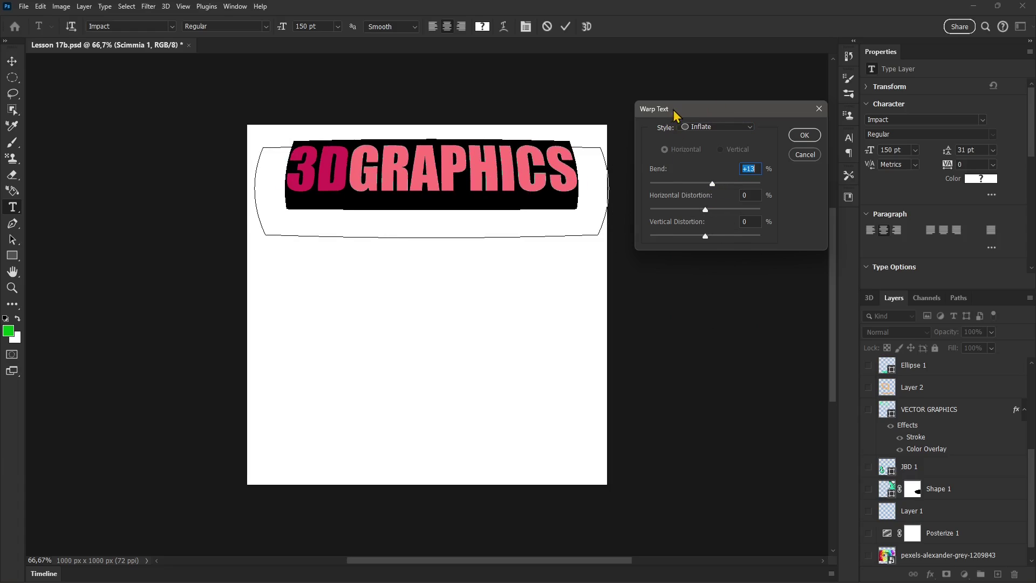
{"action": "left_click", "coordinate": [808, 139]}
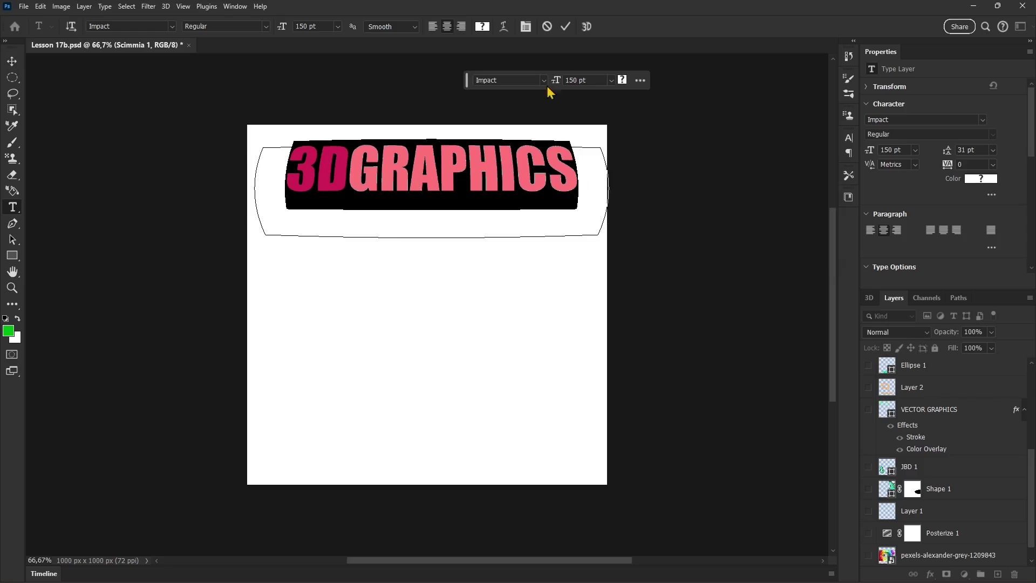
{"action": "left_click", "coordinate": [565, 26]}
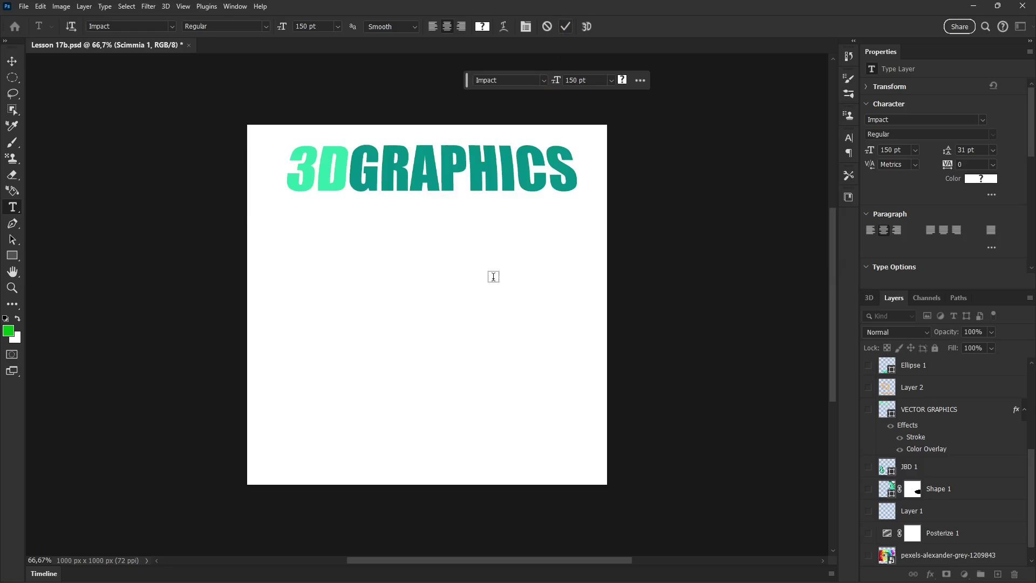
Place a duplicate of the "3DGRAPHICS" text near the canvas's lower edge and enable Bevel & Emboss on the copy
{"action": "left_click", "coordinate": [16, 57]}
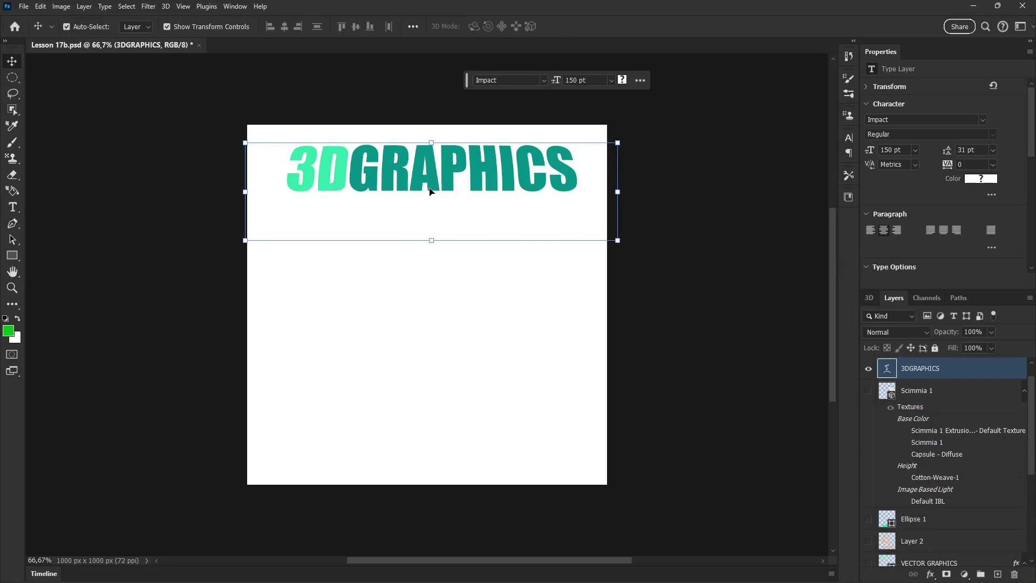
{"action": "left_click_drag", "start_coordinate": [432, 192], "coordinate": [473, 442]}
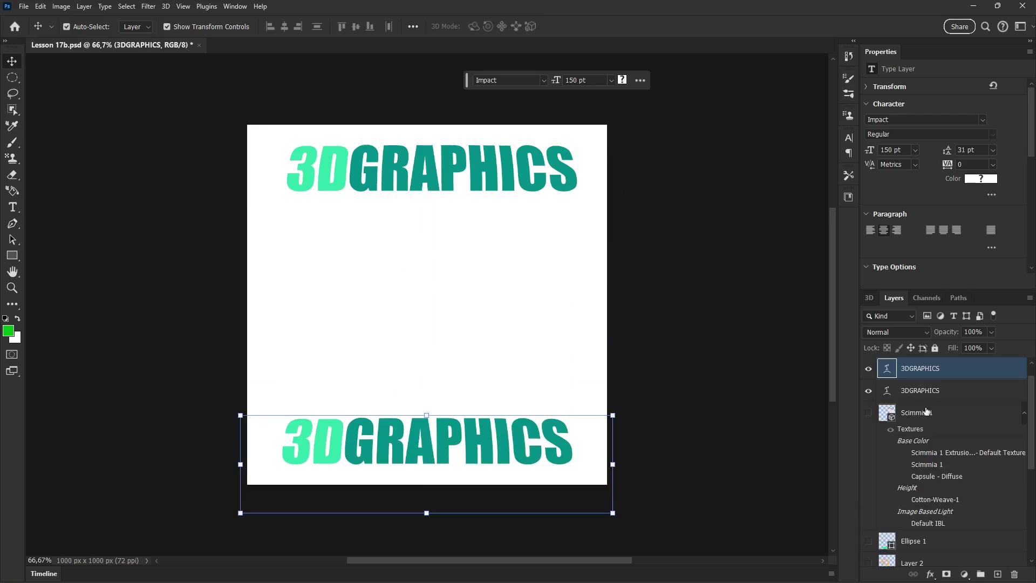
{"action": "double_click", "coordinate": [954, 372]}
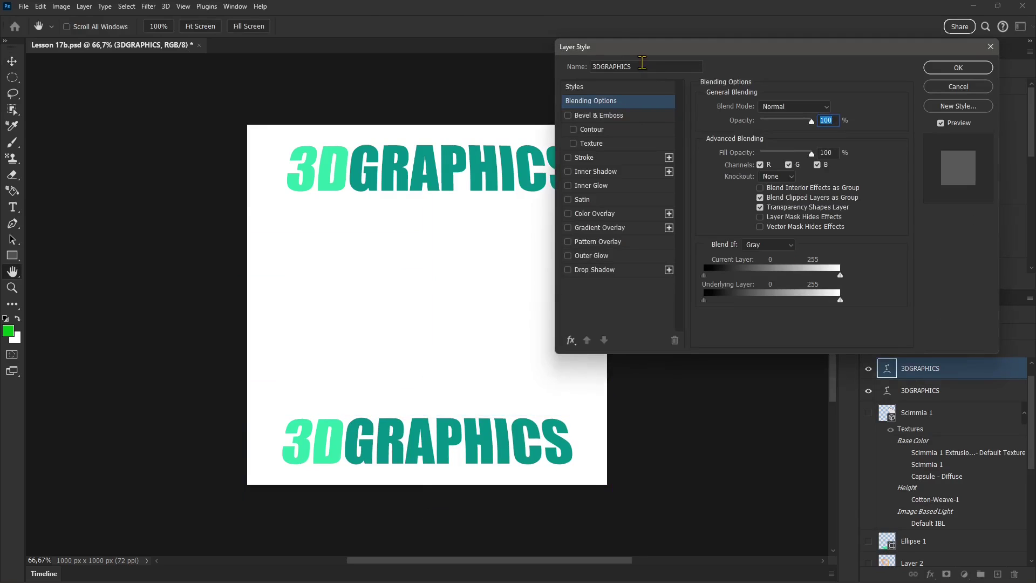
{"action": "left_click", "coordinate": [568, 115]}
{"action": "left_click", "coordinate": [626, 119]}
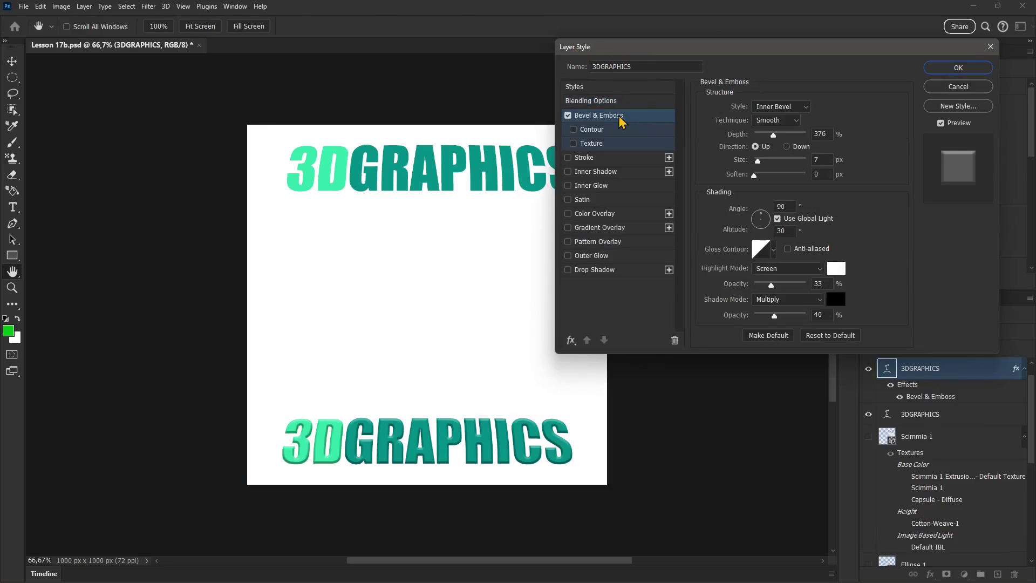
Set the copy's bevel to 230% depth, 6 px size, 59% highlight and 65% shadow opacity, with light angle 93° and altitude 58°
{"action": "left_click_drag", "start_coordinate": [773, 136], "coordinate": [755, 178]}
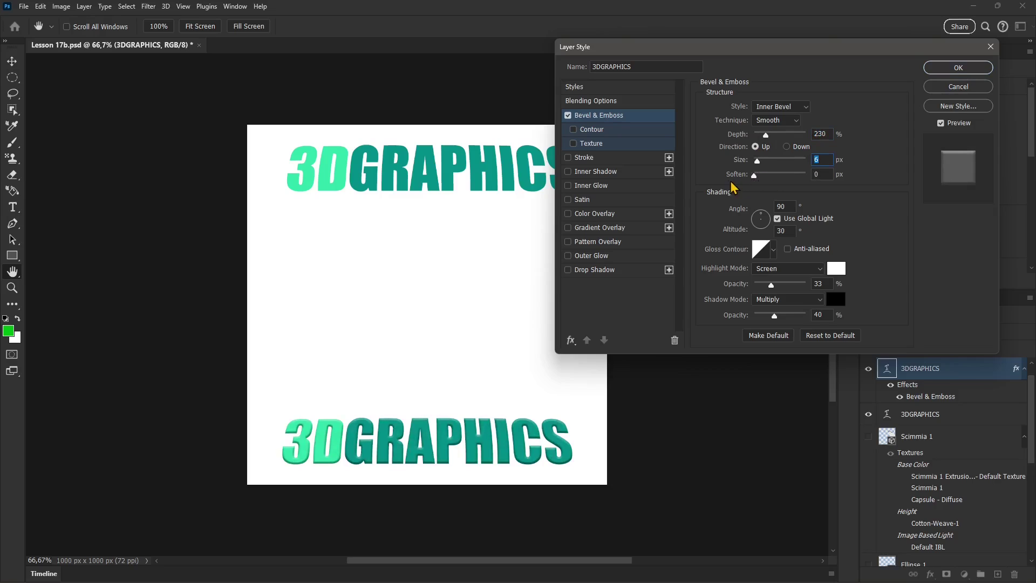
{"action": "key", "text": "Tab"}
{"action": "left_click_drag", "start_coordinate": [772, 286], "coordinate": [786, 303]}
{"action": "left_click", "coordinate": [774, 315]}
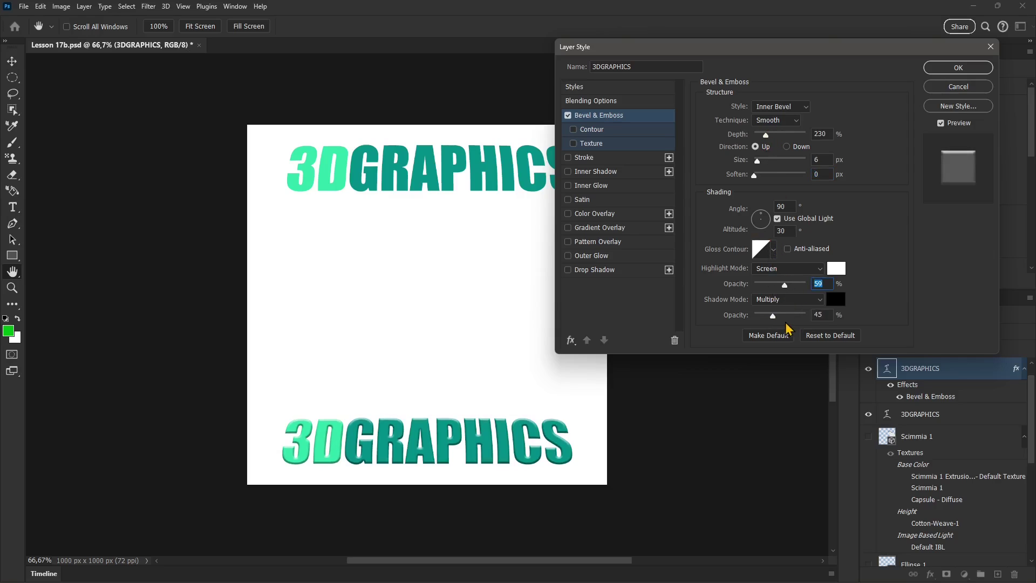
{"action": "left_click", "coordinate": [788, 315]}
{"action": "left_click", "coordinate": [767, 230]}
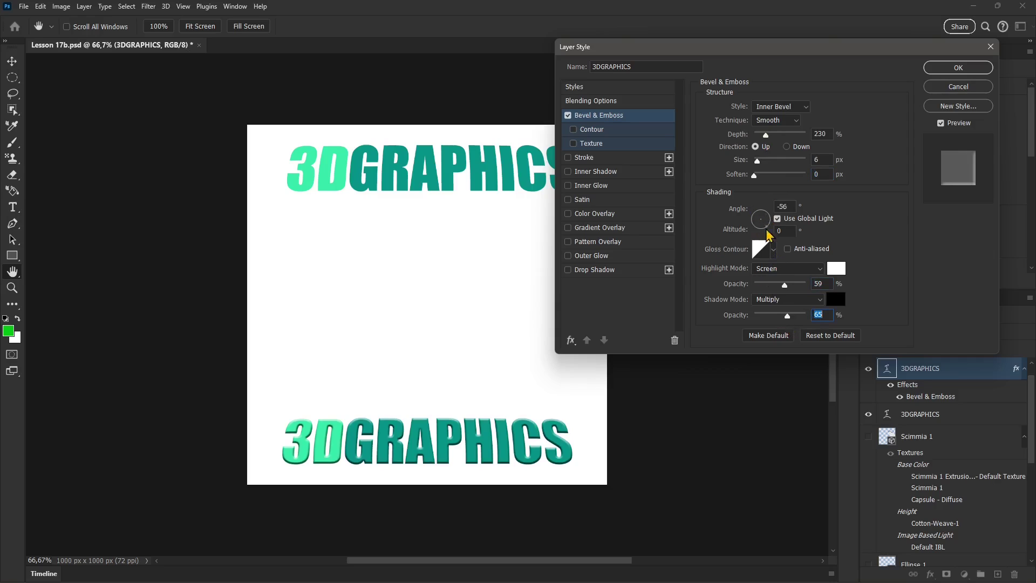
{"action": "left_click", "coordinate": [760, 214]}
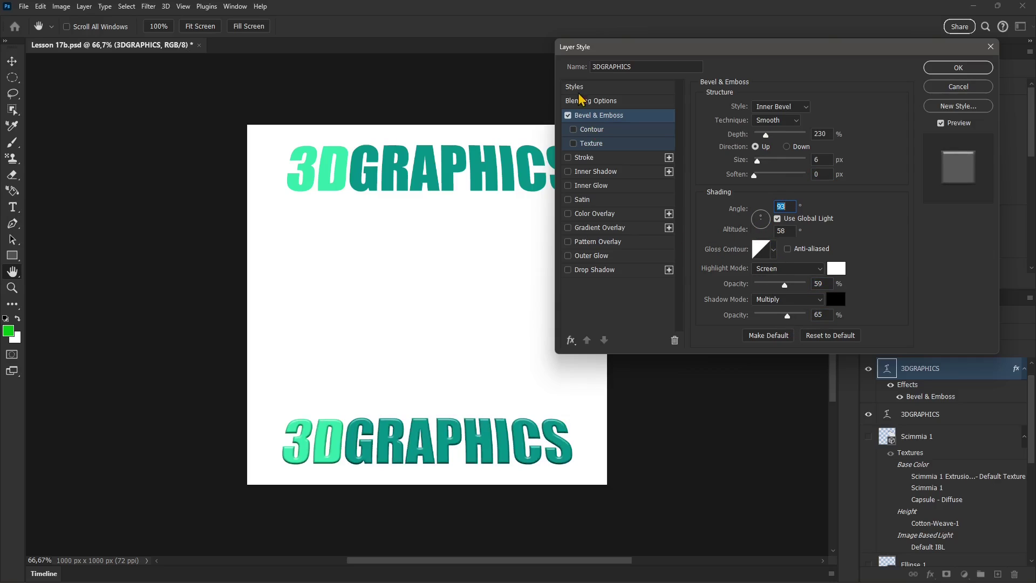
Enable Contour and Texture for the copy's bevel and choose the fourth loose pattern, a gray rough one, as the texture
{"action": "left_click", "coordinate": [573, 130]}
{"action": "left_click", "coordinate": [573, 143]}
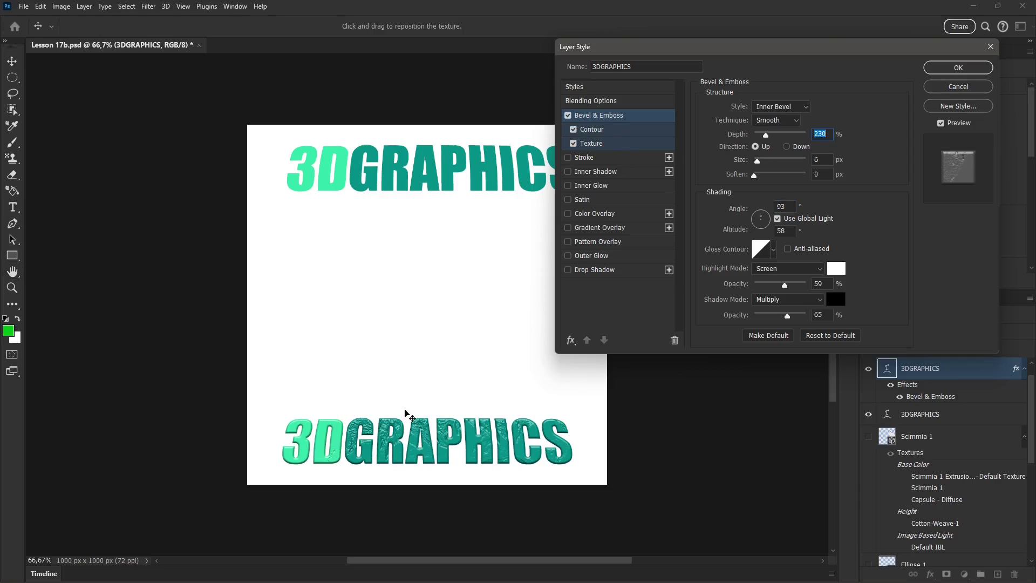
{"action": "left_click", "coordinate": [627, 145]}
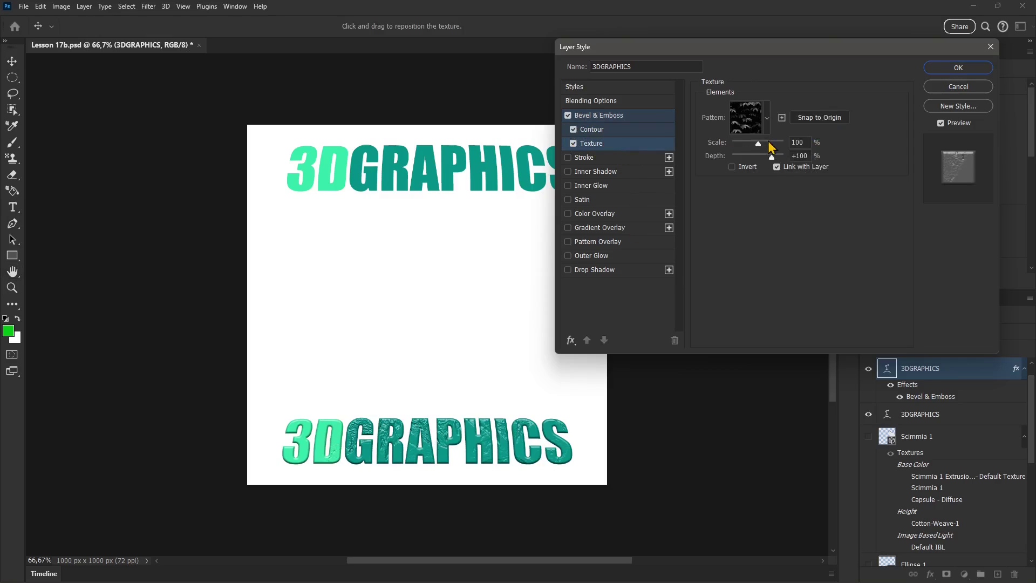
{"action": "left_click", "coordinate": [766, 118]}
{"action": "left_click", "coordinate": [718, 212]}
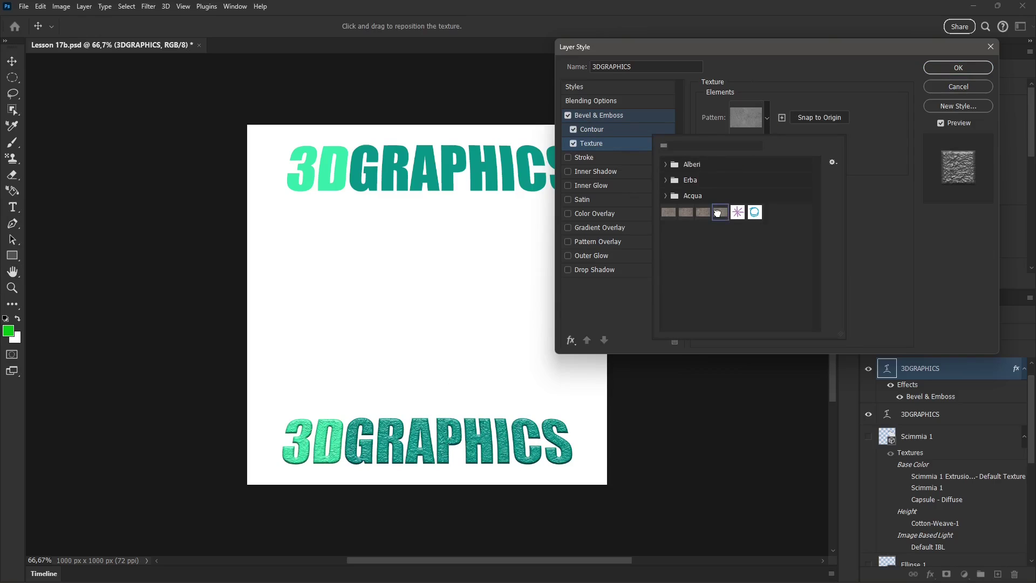
Choose the sketched circle pattern as the copy's bevel texture and set its scale to 5% and depth to -26%
{"action": "left_click", "coordinate": [737, 216]}
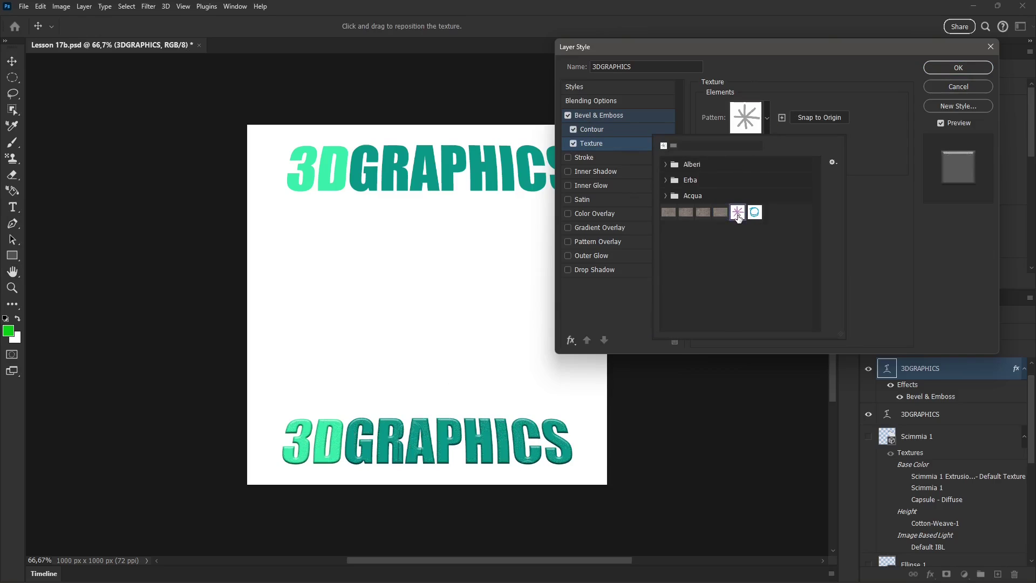
{"action": "left_click", "coordinate": [754, 212]}
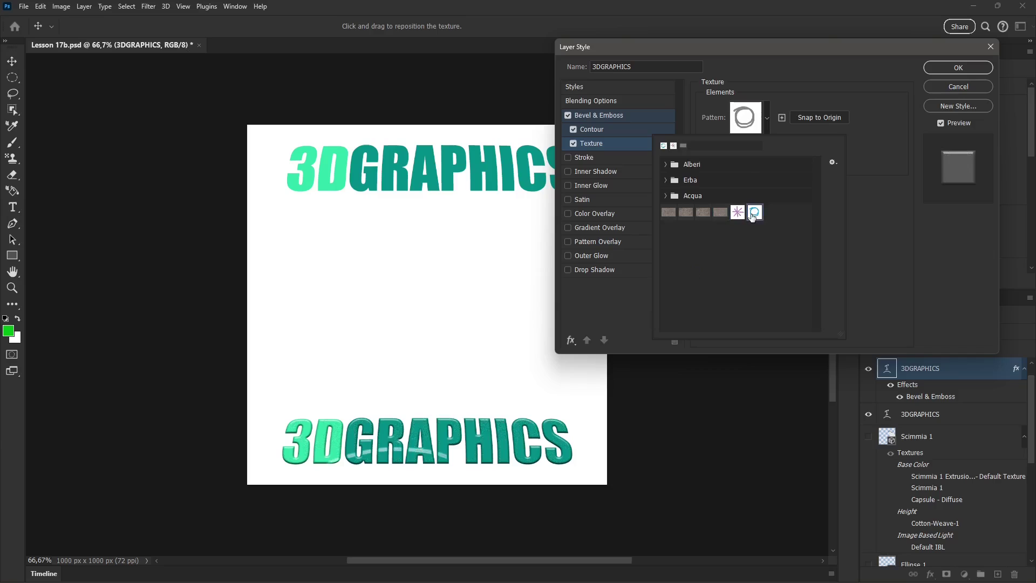
{"action": "left_click", "coordinate": [805, 94]}
{"action": "left_click_drag", "start_coordinate": [782, 144], "coordinate": [730, 148]}
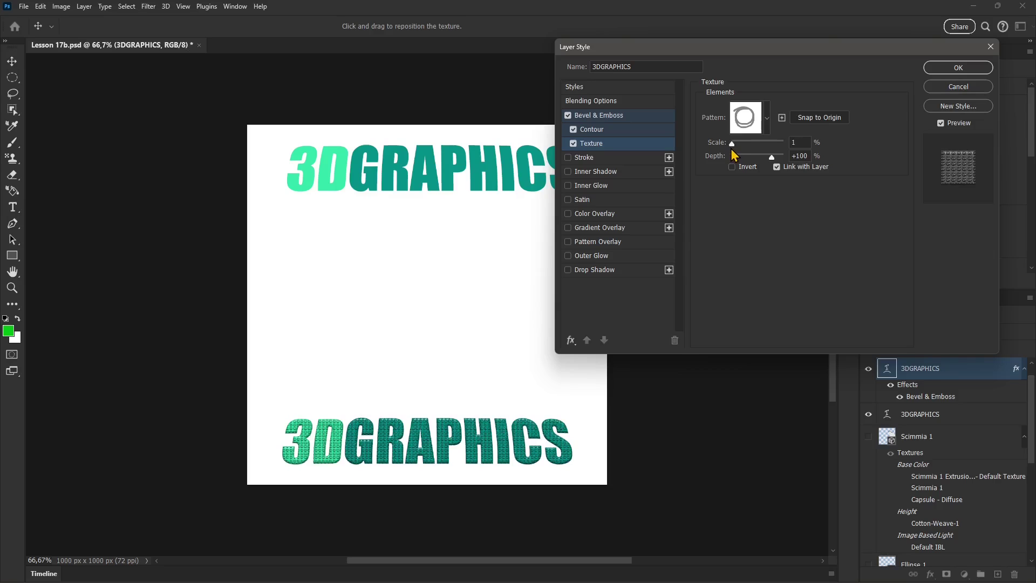
{"action": "left_click_drag", "start_coordinate": [733, 151], "coordinate": [756, 160]}
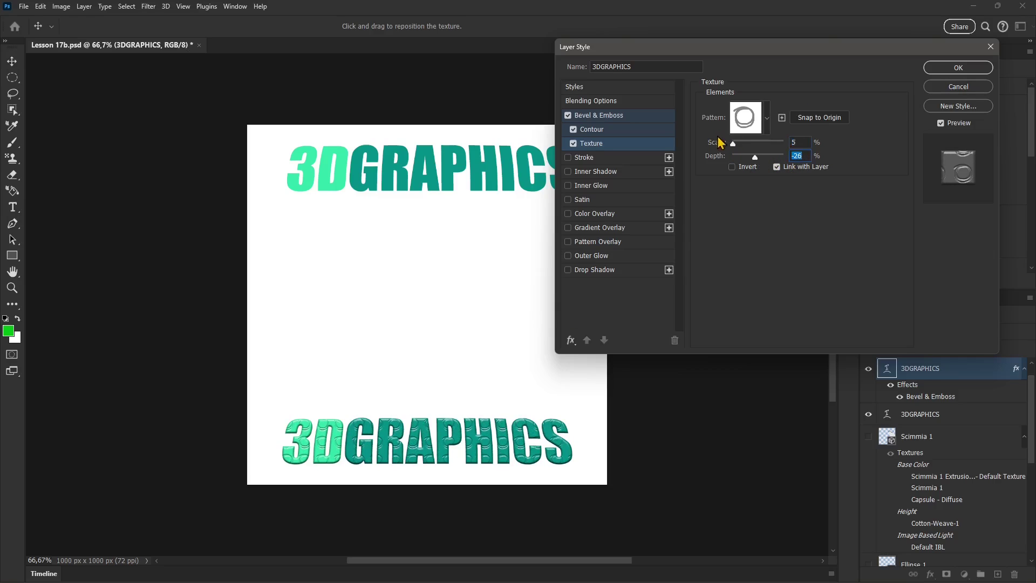
Enable Stroke, Inner Shadow and Inner Glow on the text copy and show the Inner Glow settings
{"action": "left_click", "coordinate": [568, 158]}
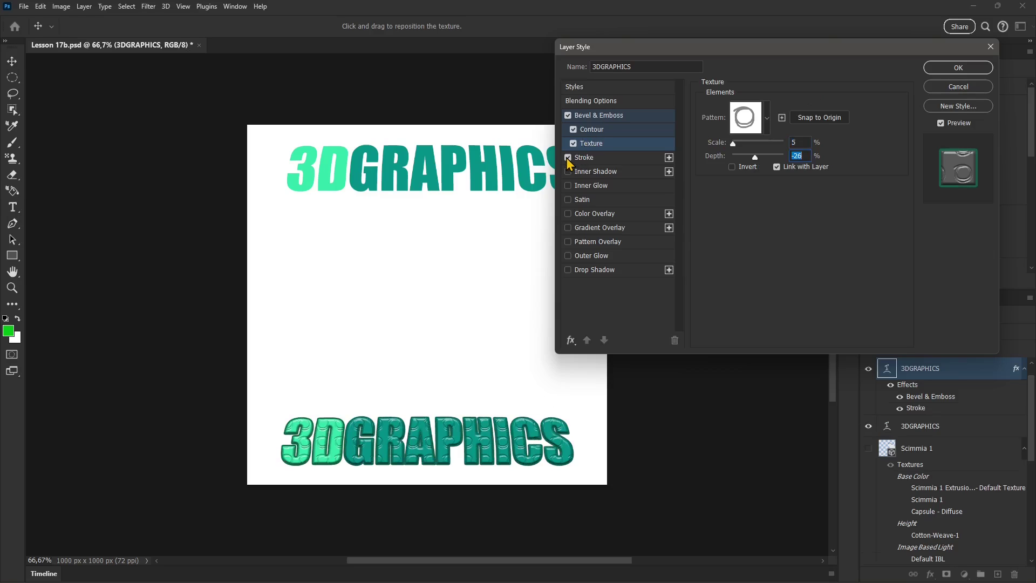
{"action": "left_click", "coordinate": [606, 158]}
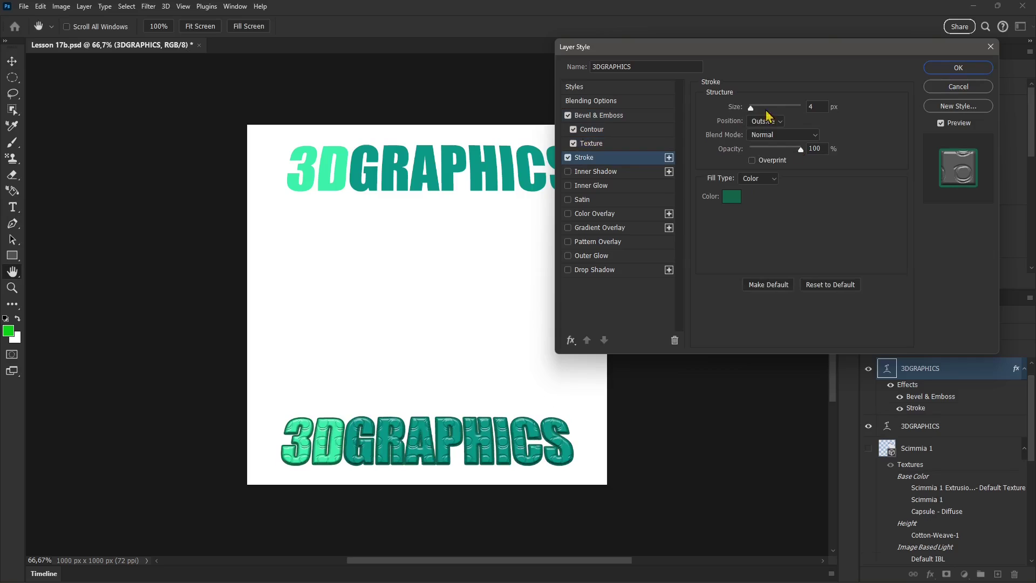
{"action": "left_click", "coordinate": [568, 172]}
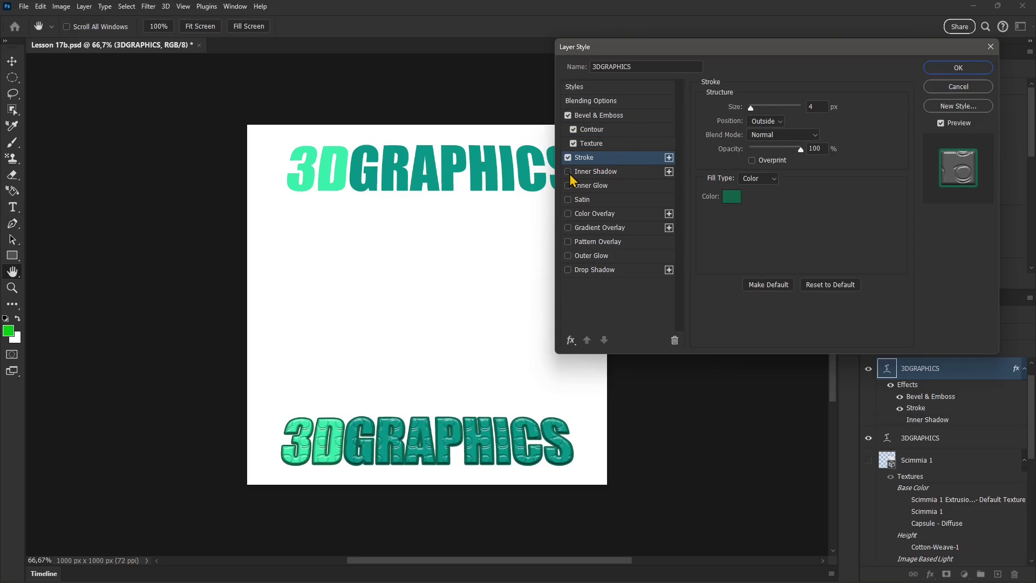
{"action": "left_click", "coordinate": [569, 172]}
{"action": "left_click", "coordinate": [568, 185]}
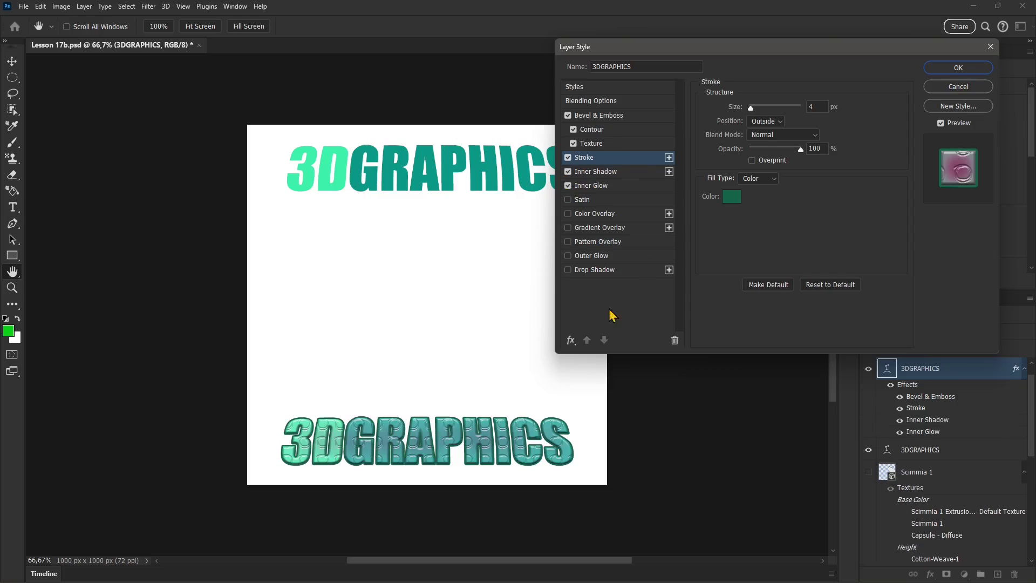
{"action": "left_click", "coordinate": [616, 172]}
{"action": "left_click", "coordinate": [627, 187]}
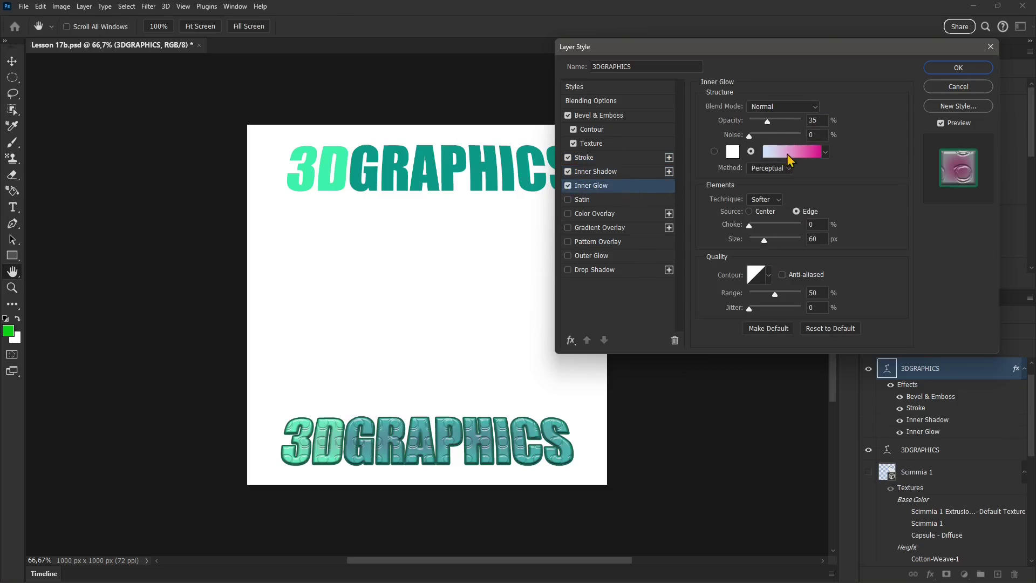
Try the inner glow at 100% opacity in Darken mode and look at its gradient and the available presets
{"action": "left_click_drag", "start_coordinate": [766, 120], "coordinate": [801, 122]}
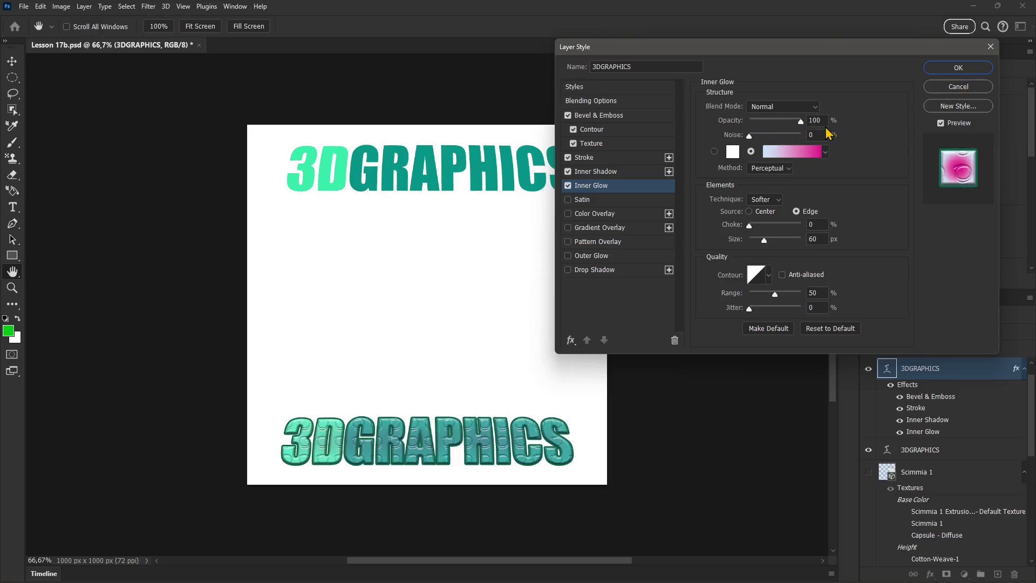
{"action": "left_click", "coordinate": [788, 108]}
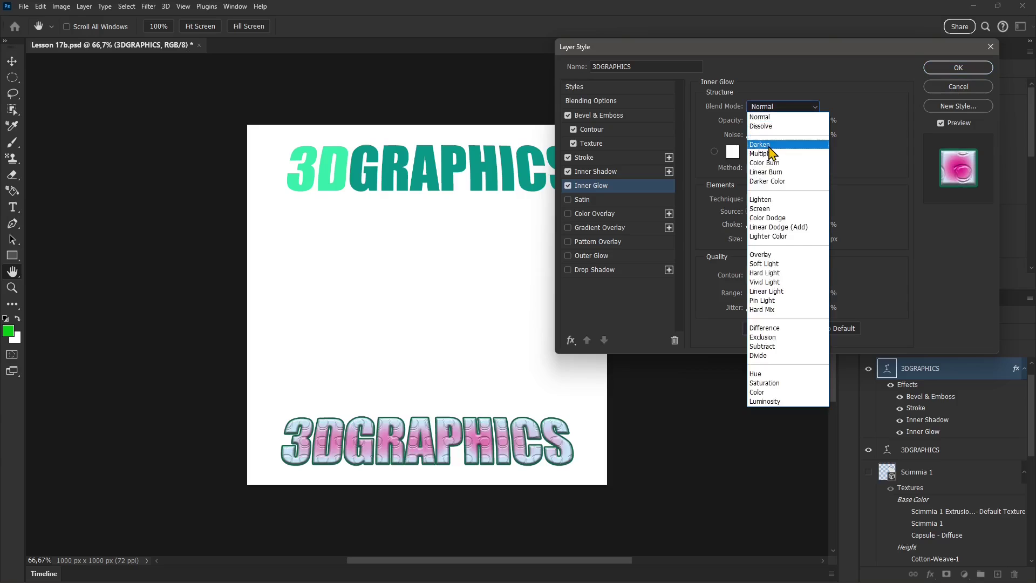
{"action": "left_click", "coordinate": [770, 145]}
{"action": "left_click", "coordinate": [780, 153]}
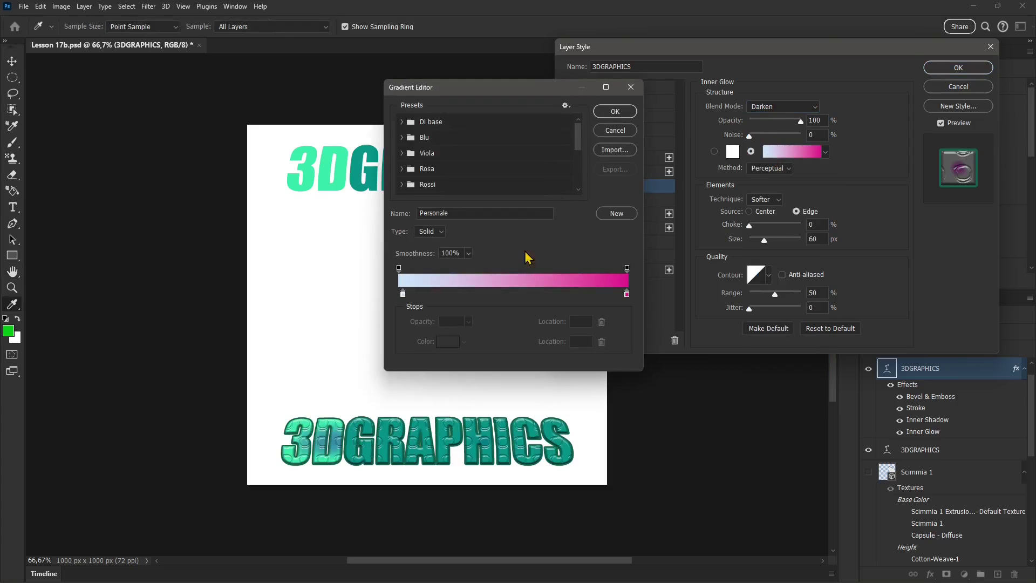
{"action": "left_click", "coordinate": [630, 86]}
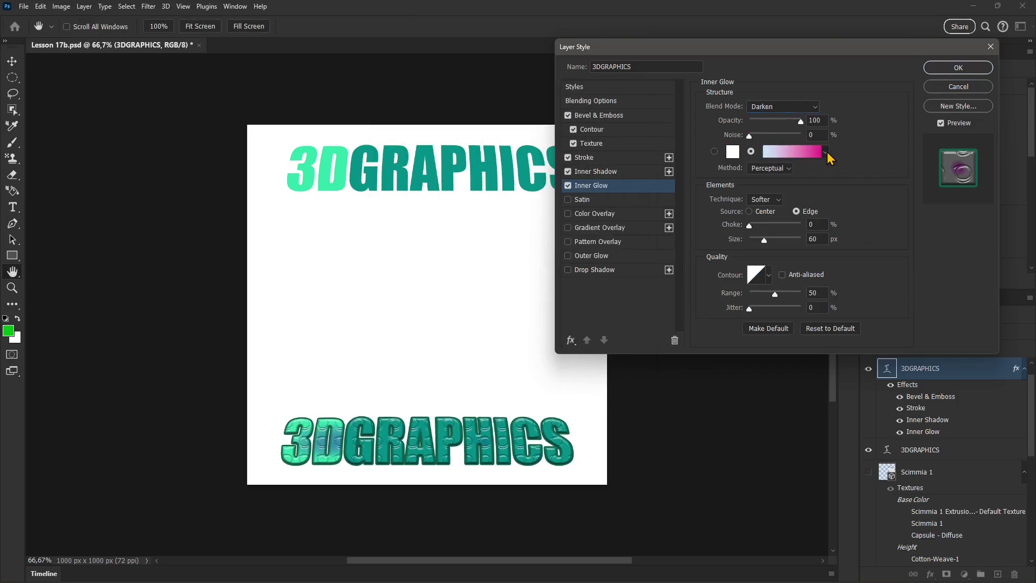
{"action": "left_click", "coordinate": [825, 153]}
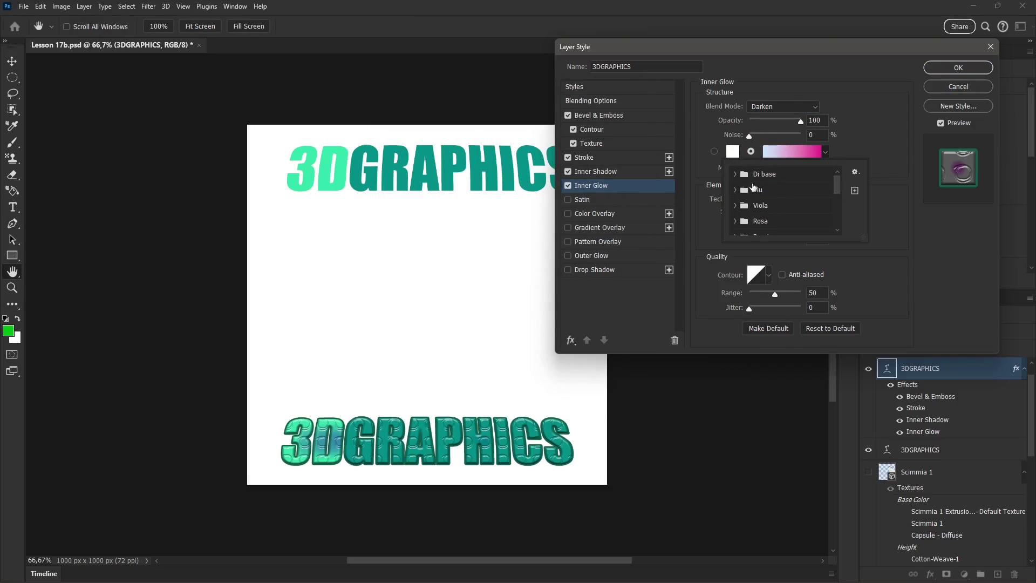
{"action": "left_click", "coordinate": [853, 132]}
Go through the inner glow's blend modes, settle on Overlay, and set its opacity to 45%
{"action": "left_click", "coordinate": [780, 107]}
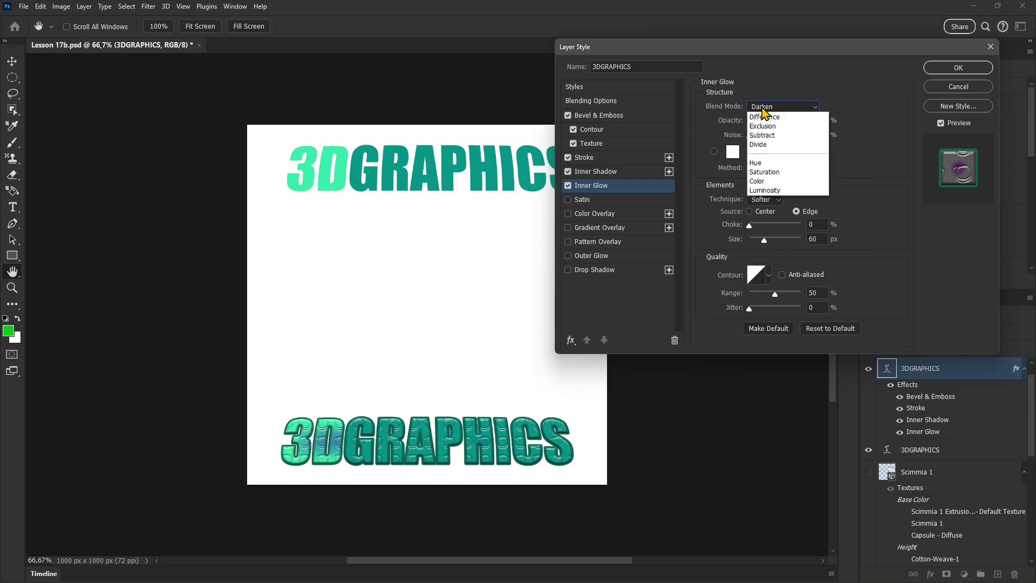
{"action": "left_click", "coordinate": [763, 114]}
{"action": "key", "text": "Down"}
{"action": "key", "text": "Down"}
{"action": "key", "text": "Down"}
{"action": "key", "text": "Down"}
{"action": "key", "text": "Down"}
{"action": "key", "text": "Down"}
{"action": "key", "text": "Down"}
{"action": "key", "text": "Down"}
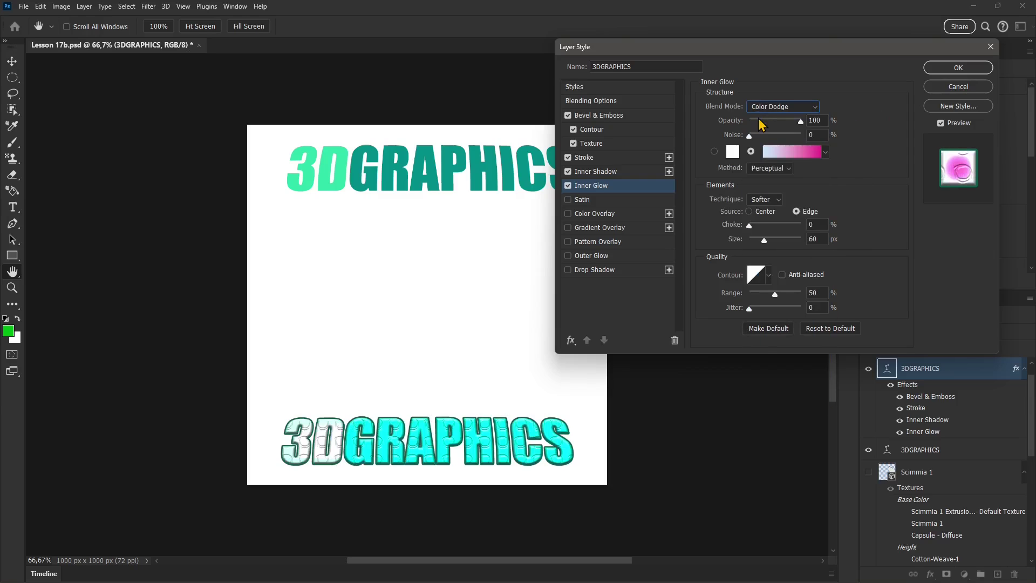
{"action": "key", "text": "Down"}
{"action": "key", "text": "Down"}
{"action": "key", "text": "Down"}
{"action": "key", "text": "Down"}
{"action": "key", "text": "Down"}
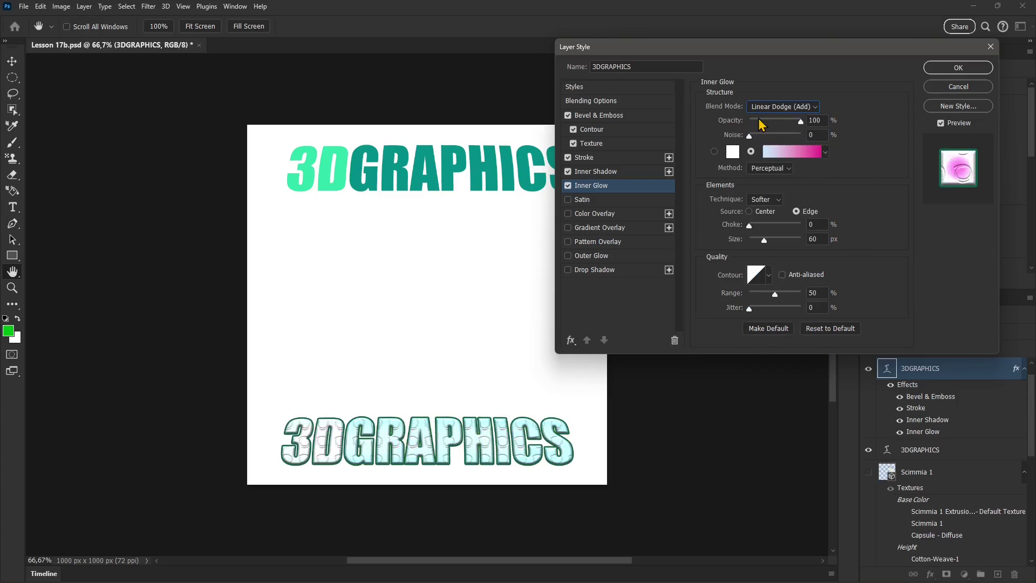
{"action": "key", "text": "Up"}
{"action": "key", "text": "Up"}
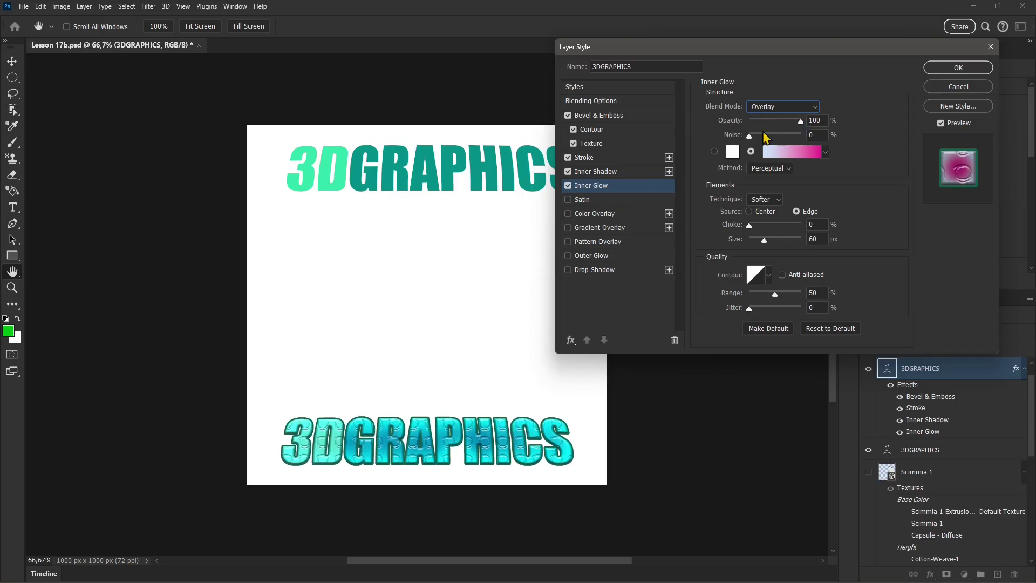
{"action": "left_click", "coordinate": [787, 121]}
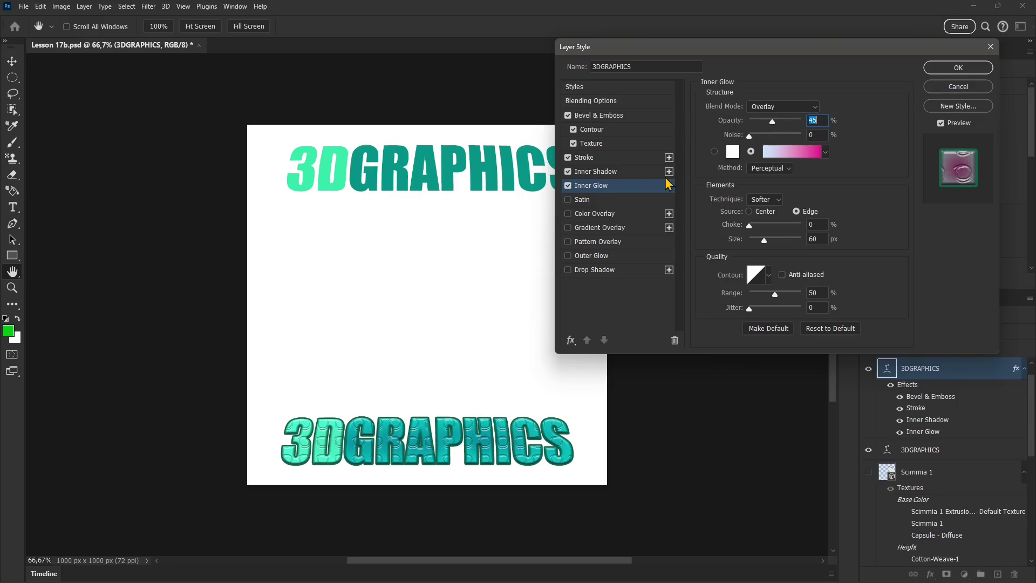
Enable Satin on the text copy and set its opacity to 20%
{"action": "left_click", "coordinate": [568, 199]}
{"action": "left_click", "coordinate": [568, 199]}
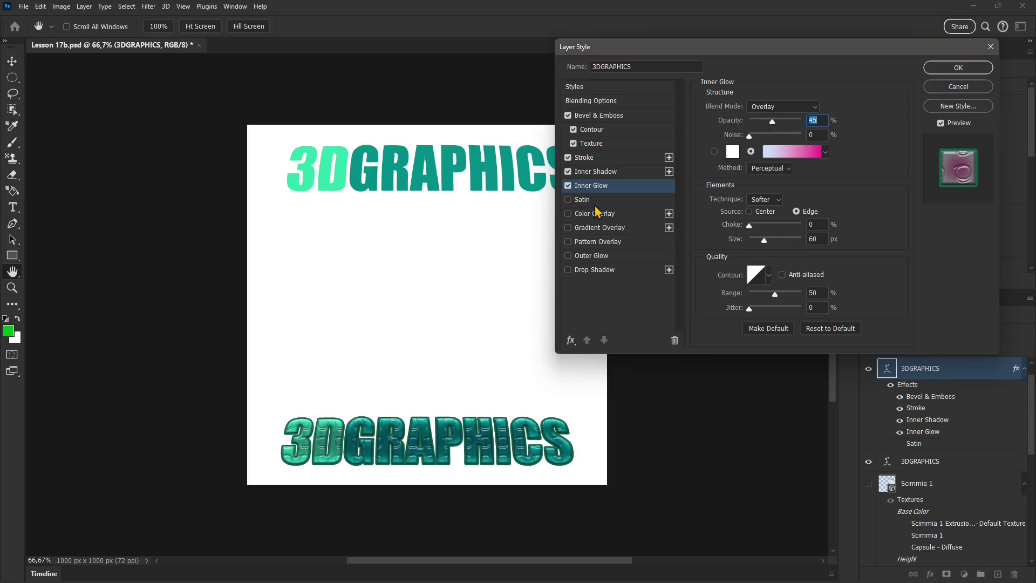
{"action": "left_click", "coordinate": [568, 199]}
{"action": "left_click", "coordinate": [606, 204]}
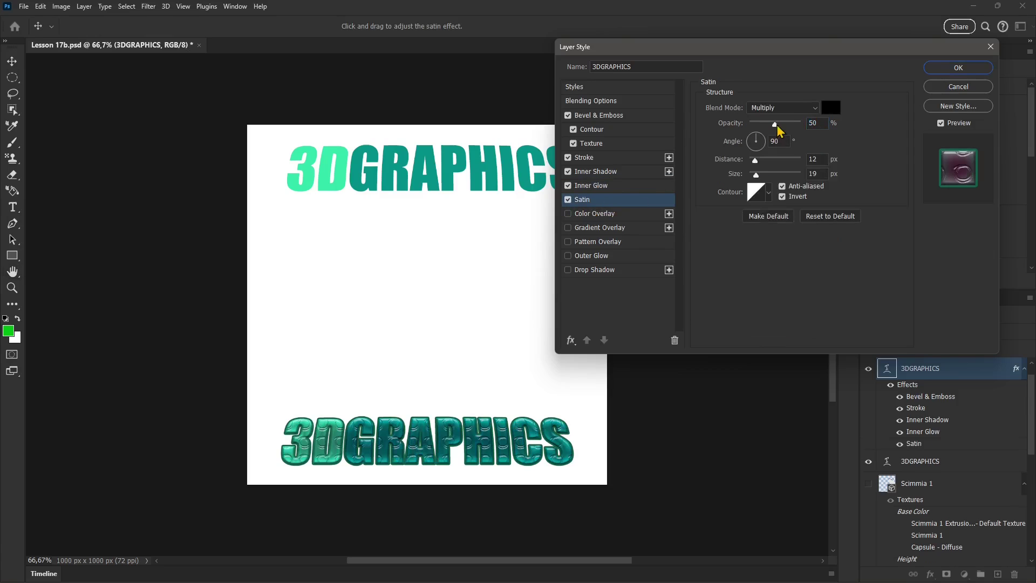
{"action": "left_click_drag", "start_coordinate": [775, 124], "coordinate": [760, 125]}
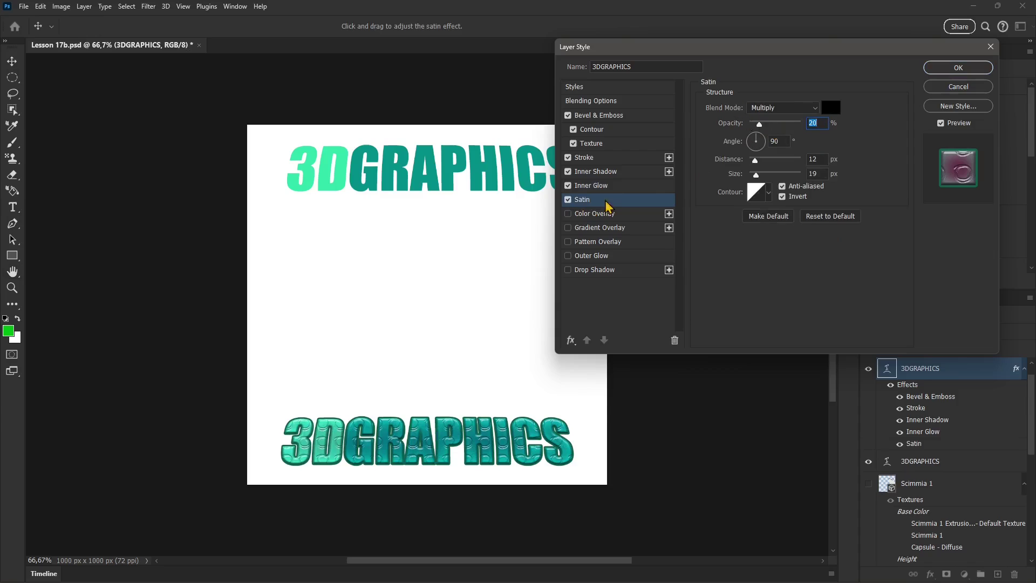
Enable the green Color Overlay on the text copy and set its opacity to 84%
{"action": "left_click", "coordinate": [568, 214]}
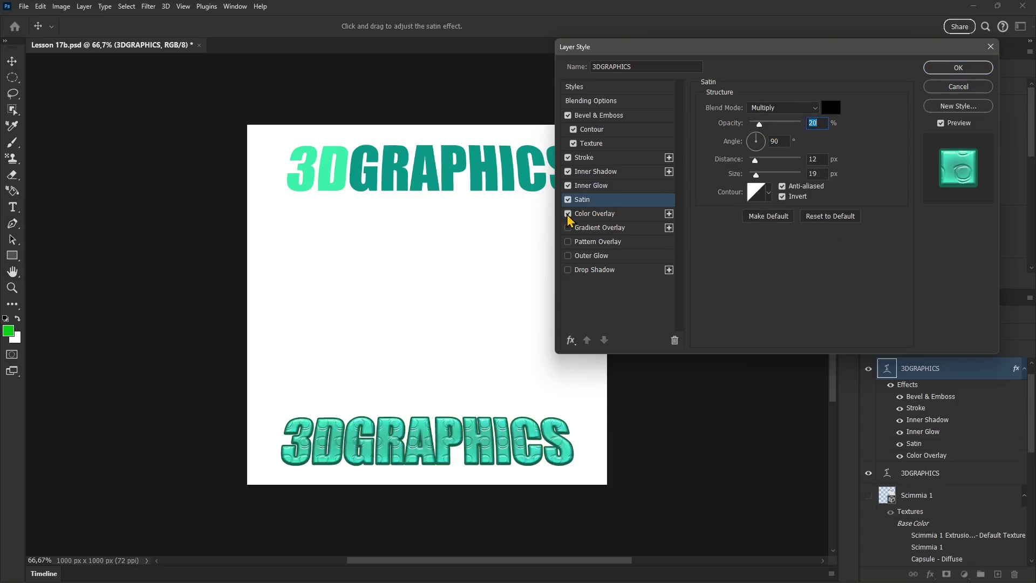
{"action": "left_click", "coordinate": [628, 214]}
{"action": "mouse_move", "coordinate": [801, 125]}
{"action": "left_mouse_down"}
{"action": "mouse_move", "coordinate": [772, 124]}
{"action": "mouse_move", "coordinate": [793, 124]}
{"action": "left_mouse_up"}
Enable Gradient Overlay on the text copy, set its blend mode to Normal, and look at its gradient without editing it
{"action": "left_click", "coordinate": [567, 228]}
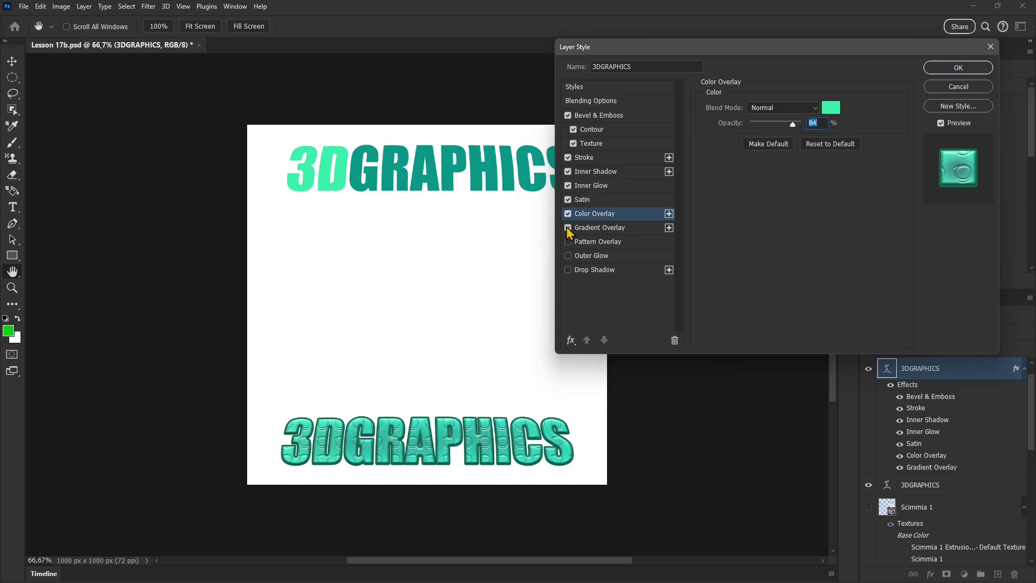
{"action": "left_click", "coordinate": [615, 229]}
{"action": "left_click", "coordinate": [773, 108]}
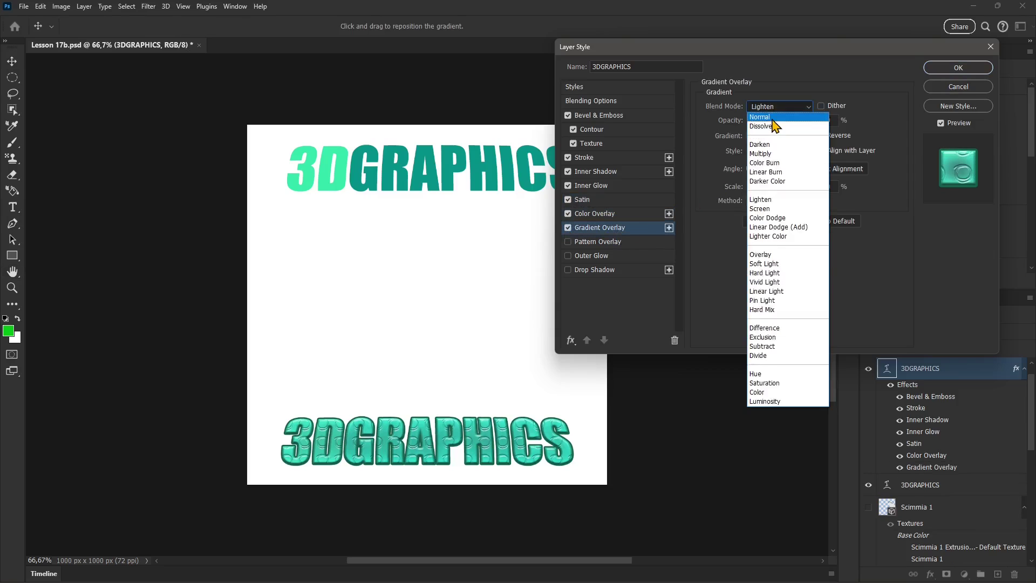
{"action": "left_click", "coordinate": [771, 116]}
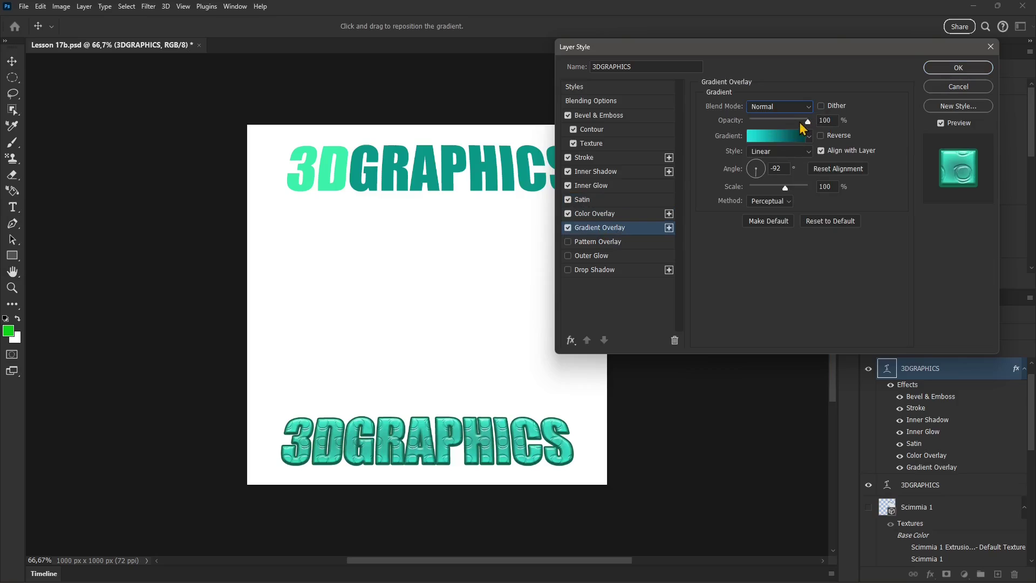
{"action": "left_click", "coordinate": [773, 136]}
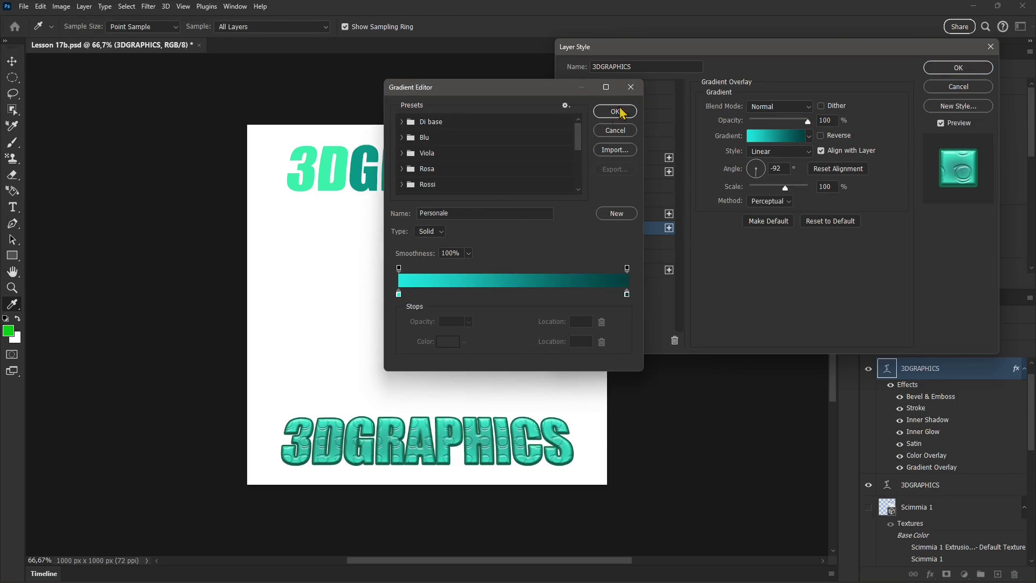
{"action": "left_click", "coordinate": [630, 89]}
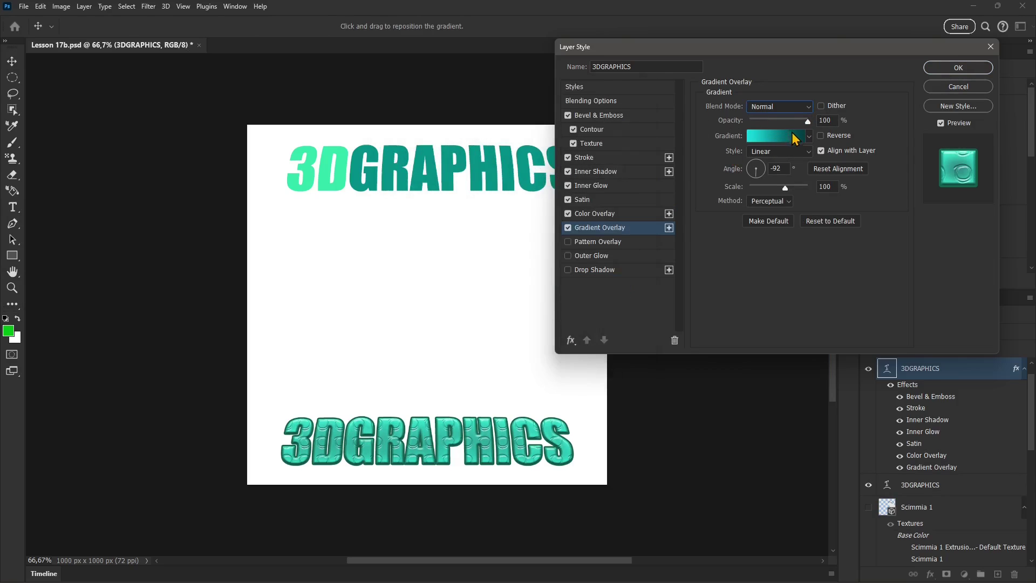
Apply the third gradient preset of the Blu group to the gradient overlay, with angle -124° and 97% opacity
{"action": "left_click", "coordinate": [808, 137]}
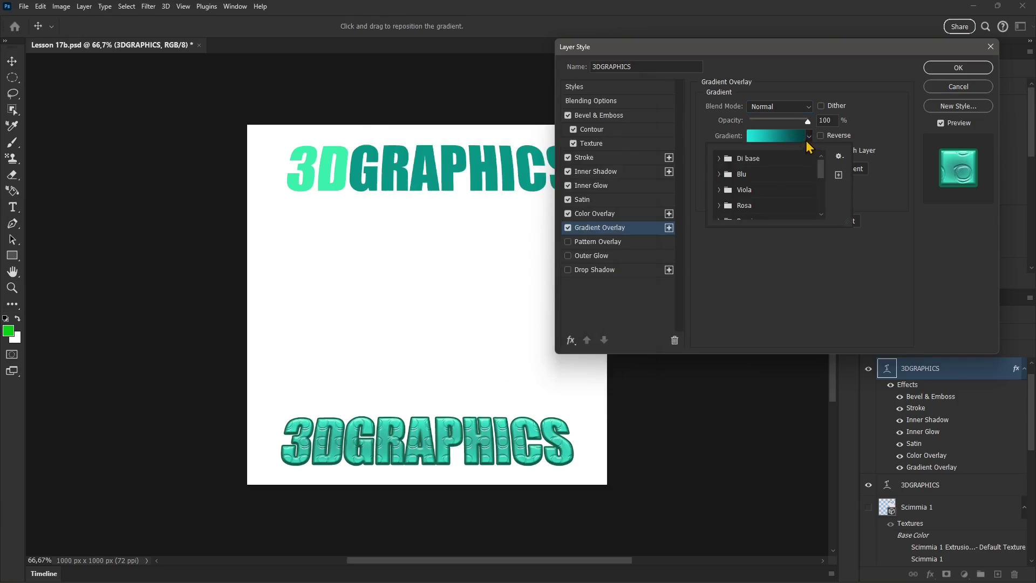
{"action": "left_click", "coordinate": [734, 178]}
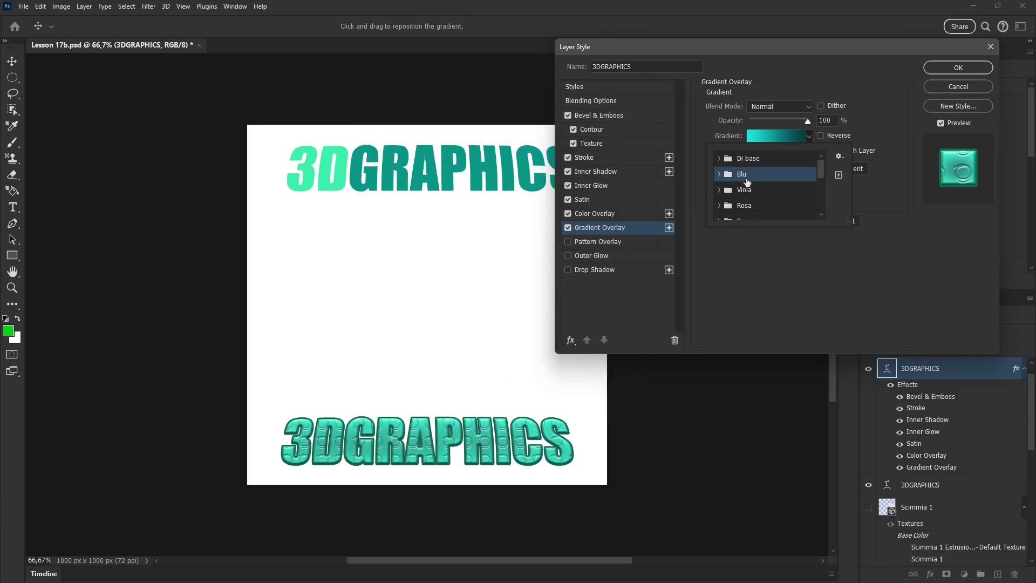
{"action": "left_click", "coordinate": [720, 174]}
{"action": "left_click", "coordinate": [768, 193]}
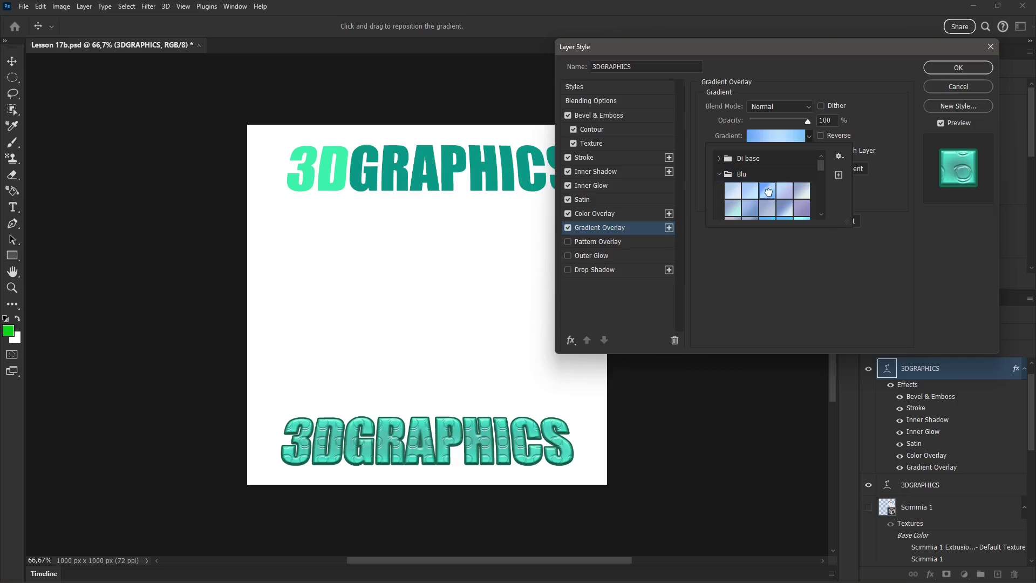
{"action": "left_click", "coordinate": [792, 265]}
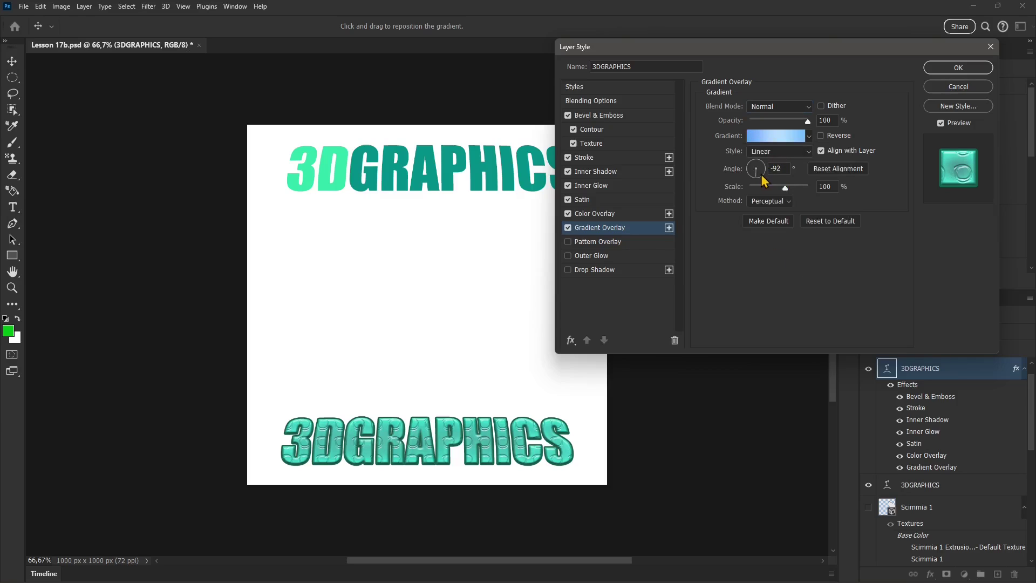
{"action": "left_click_drag", "start_coordinate": [761, 174], "coordinate": [752, 182]}
{"action": "mouse_move", "coordinate": [809, 121]}
{"action": "left_mouse_down"}
{"action": "mouse_move", "coordinate": [777, 122]}
{"action": "mouse_move", "coordinate": [806, 122]}
{"action": "left_mouse_up"}
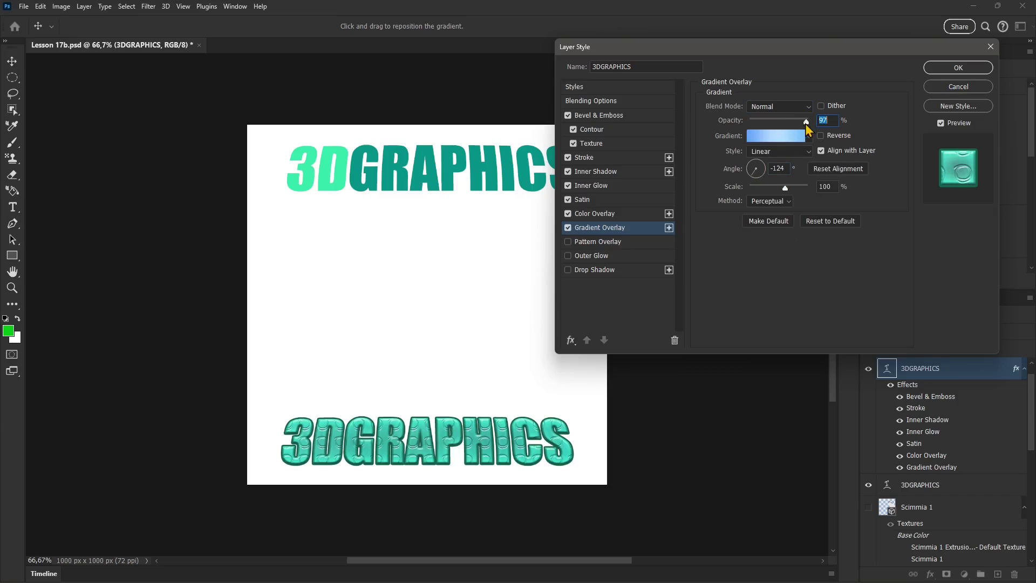
Turn off the Color Overlay and change the gradient overlay's blend mode to Screen
{"action": "left_click", "coordinate": [568, 213]}
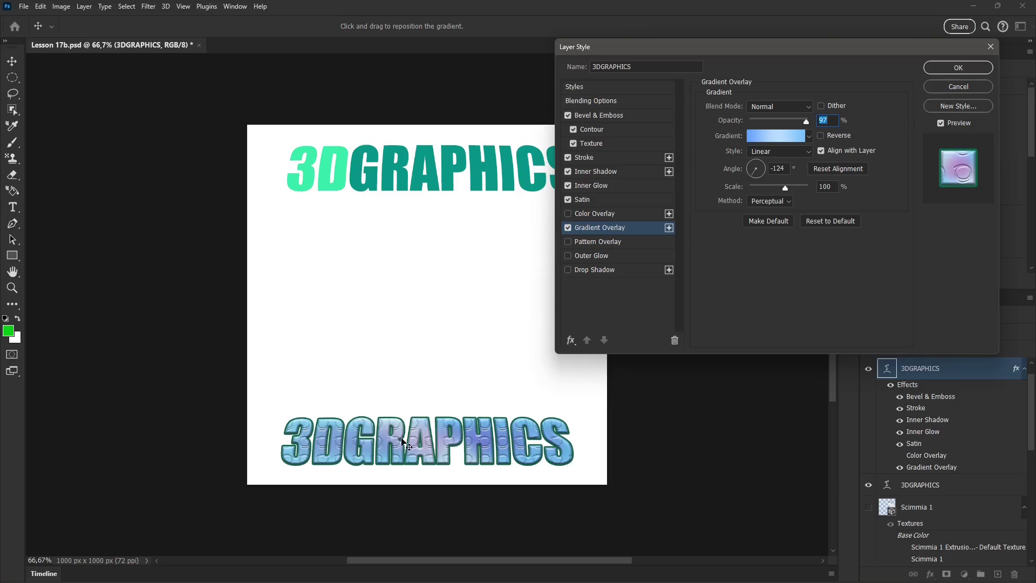
{"action": "left_click", "coordinate": [777, 107]}
{"action": "left_click", "coordinate": [767, 108]}
{"action": "key", "text": "Down"}
{"action": "key", "text": "Down"}
{"action": "key", "text": "Down"}
{"action": "key", "text": "Down"}
{"action": "key", "text": "Down"}
{"action": "key", "text": "Down"}
{"action": "key", "text": "Down"}
{"action": "key", "text": "Down"}
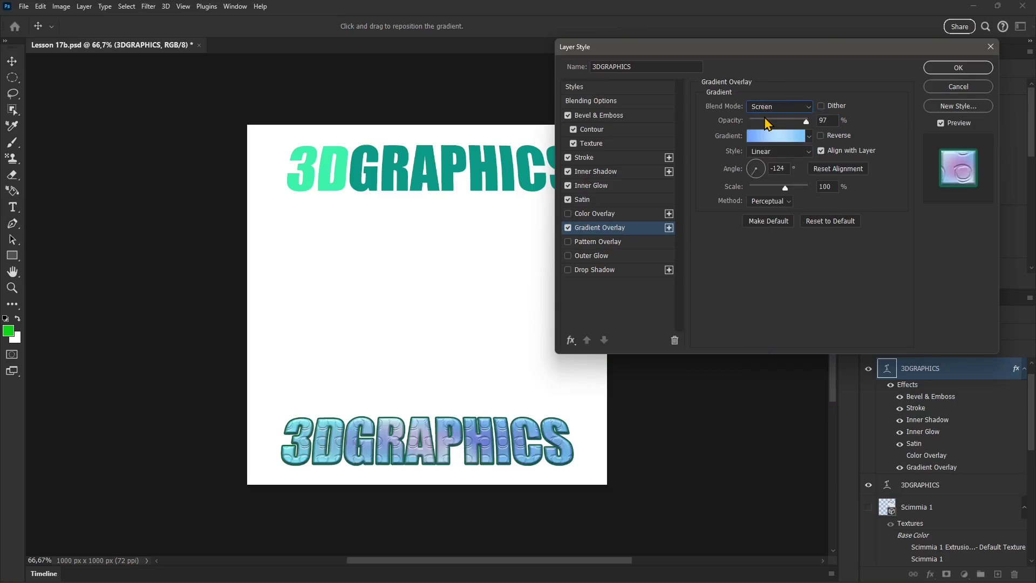
Go through the gradient overlay's blend modes, settle on Hue, and set the overlay's opacity to 71%
{"action": "key", "text": "Down"}
{"action": "key", "text": "Down"}
{"action": "key", "text": "Down"}
{"action": "key", "text": "Down"}
{"action": "key", "text": "Down"}
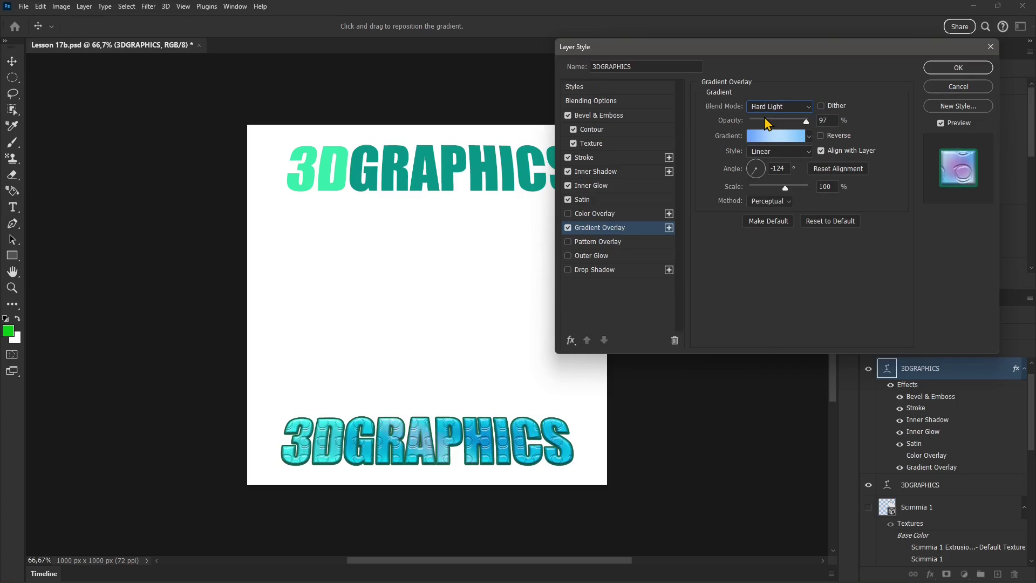
{"action": "key", "text": "Down"}
{"action": "key", "text": "Down"}
{"action": "key", "text": "Down"}
{"action": "key", "text": "Down"}
{"action": "key", "text": "Down"}
{"action": "key", "text": "Down"}
{"action": "key", "text": "Down"}
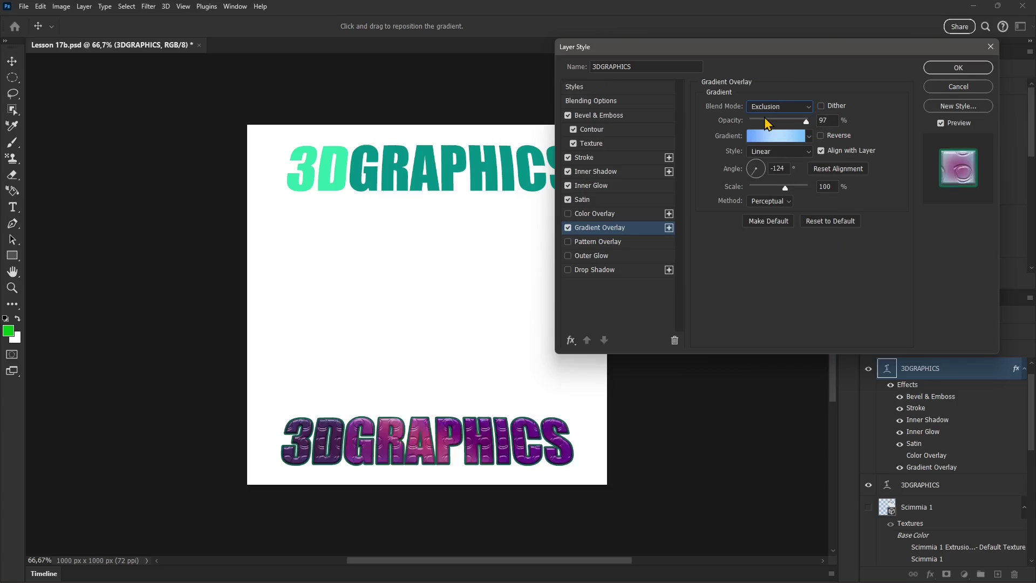
{"action": "key", "text": "Down"}
{"action": "key", "text": "Down"}
{"action": "key", "text": "Down"}
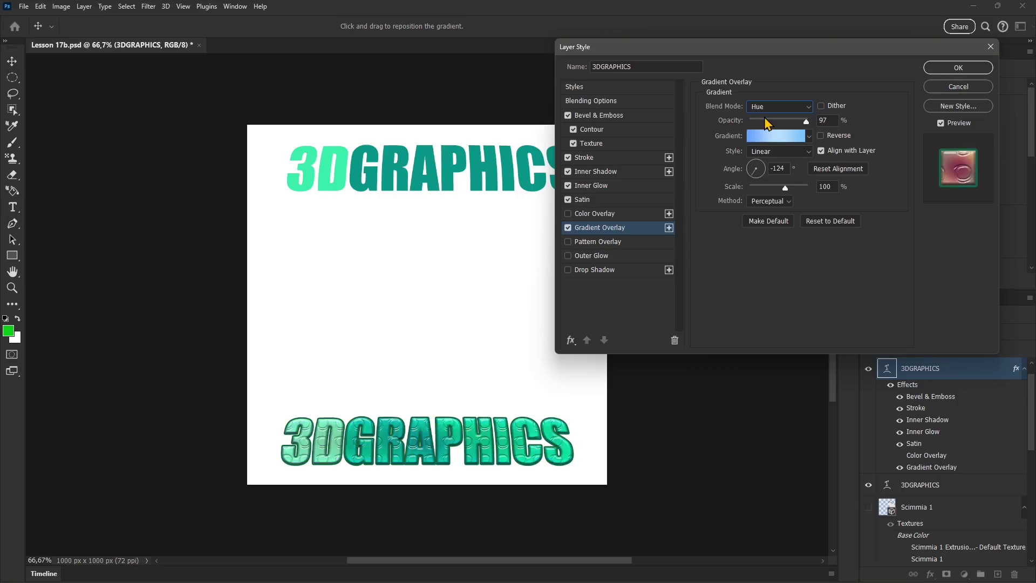
{"action": "key", "text": "Up"}
{"action": "mouse_move", "coordinate": [805, 121]}
{"action": "left_mouse_down"}
{"action": "mouse_move", "coordinate": [770, 123]}
{"action": "mouse_move", "coordinate": [790, 124]}
{"action": "left_mouse_up"}
Enable Pattern Overlay on the text copy and adjust the pattern's scale to 19%
{"action": "left_click", "coordinate": [568, 242]}
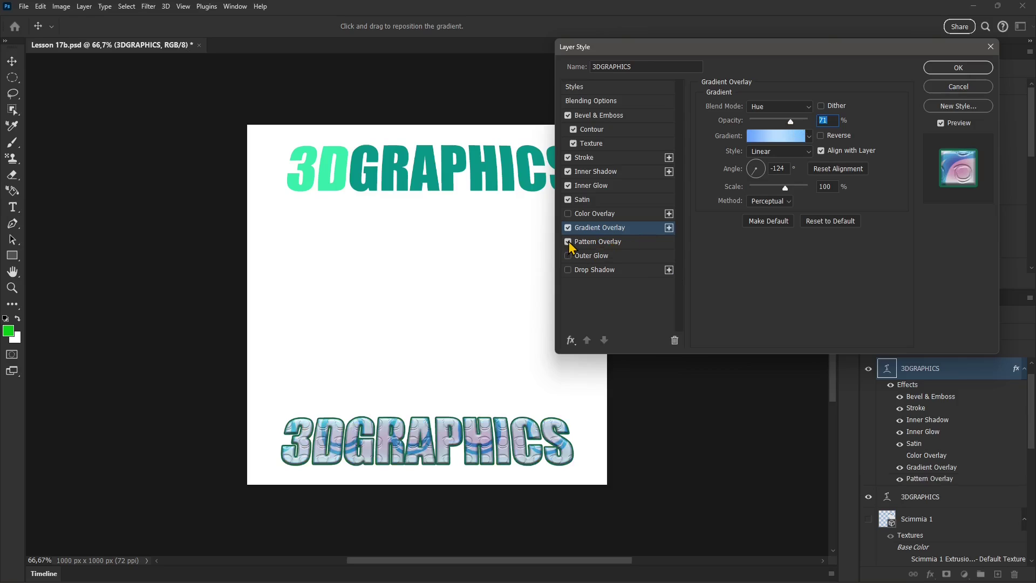
{"action": "left_click", "coordinate": [636, 243]}
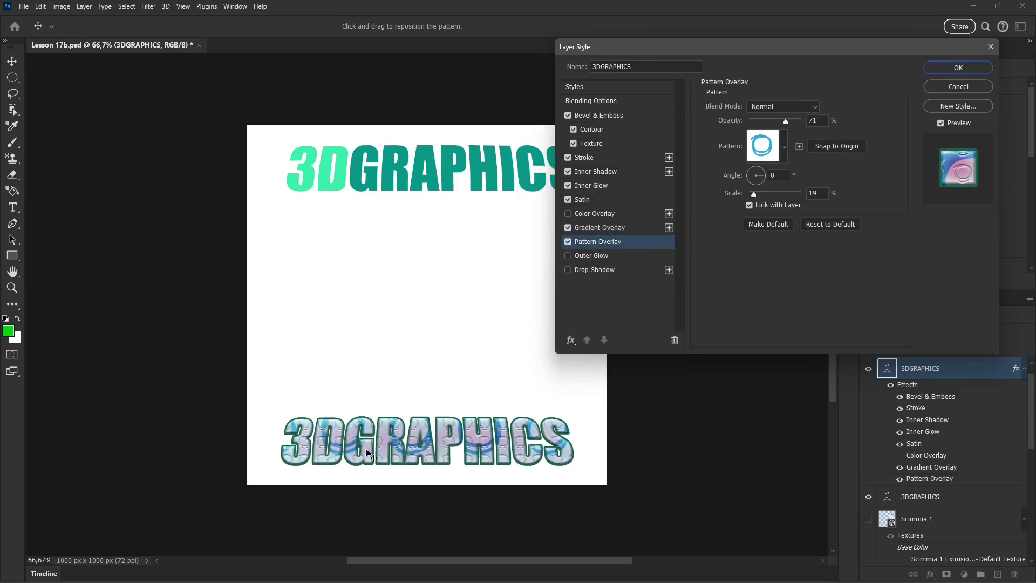
{"action": "mouse_move", "coordinate": [772, 195]}
{"action": "left_mouse_down"}
{"action": "mouse_move", "coordinate": [758, 195]}
{"action": "mouse_move", "coordinate": [758, 209]}
{"action": "left_mouse_up"}
Enable Outer Glow on the text copy with 41% opacity and the light cyan color a8ebfa
{"action": "left_click", "coordinate": [568, 255]}
{"action": "left_click", "coordinate": [598, 256]}
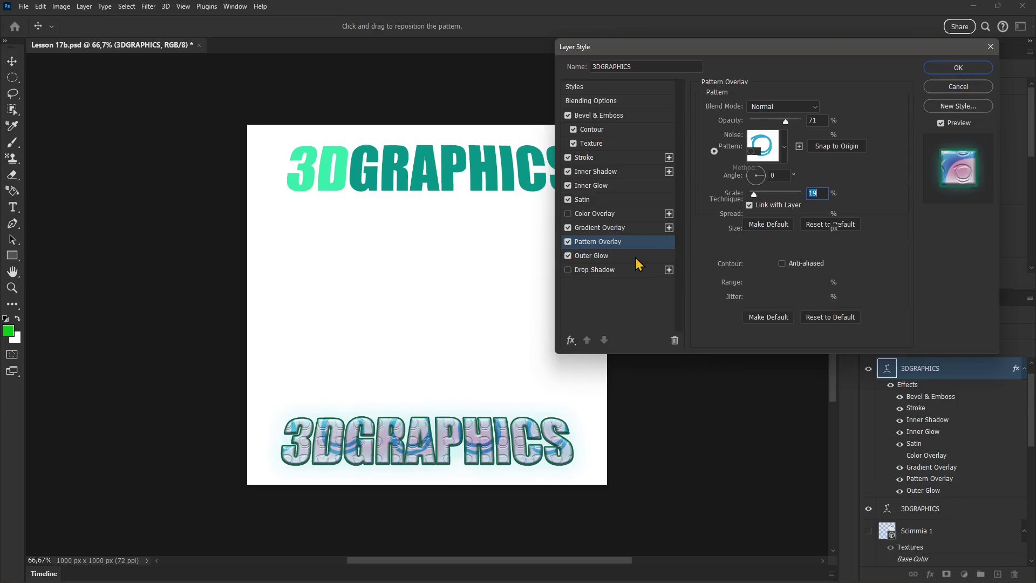
{"action": "left_click_drag", "start_coordinate": [766, 122], "coordinate": [802, 121]}
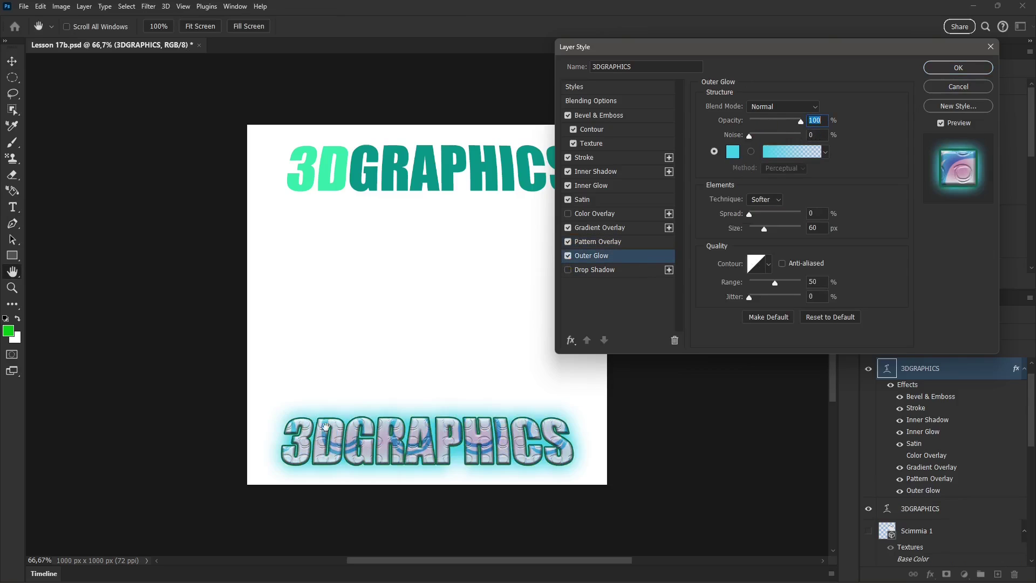
{"action": "left_click", "coordinate": [770, 120]}
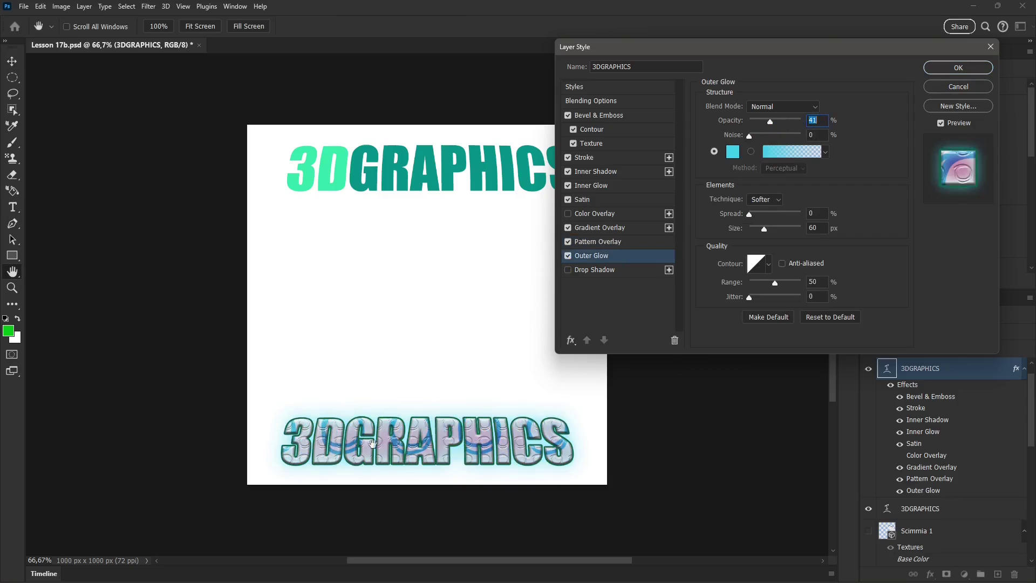
{"action": "left_click", "coordinate": [733, 153]}
{"action": "left_click_drag", "start_coordinate": [671, 149], "coordinate": [647, 119]}
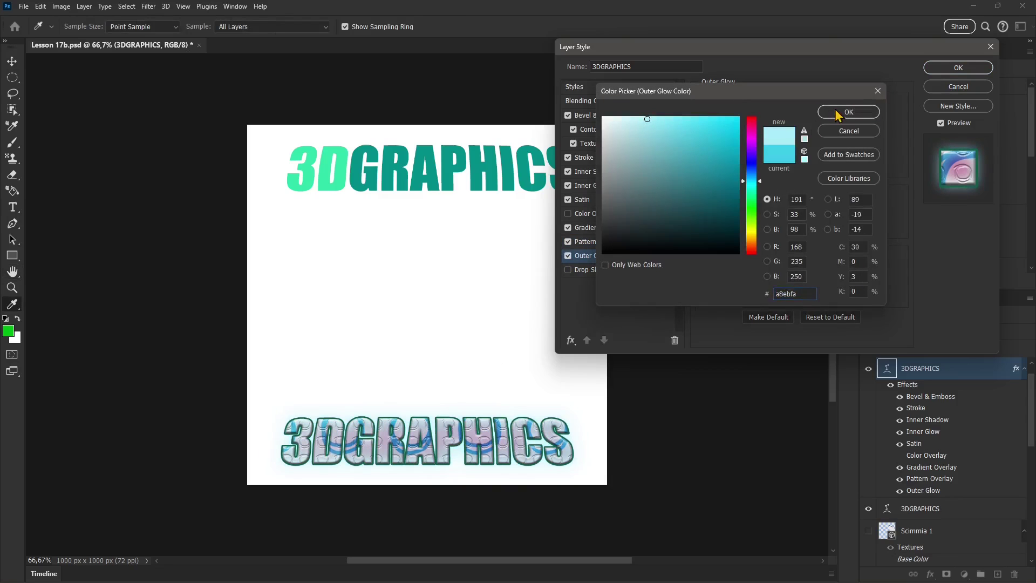
{"action": "left_click", "coordinate": [838, 113]}
Enable Drop Shadow on the text copy and apply all the layer styles
{"action": "left_click", "coordinate": [569, 269]}
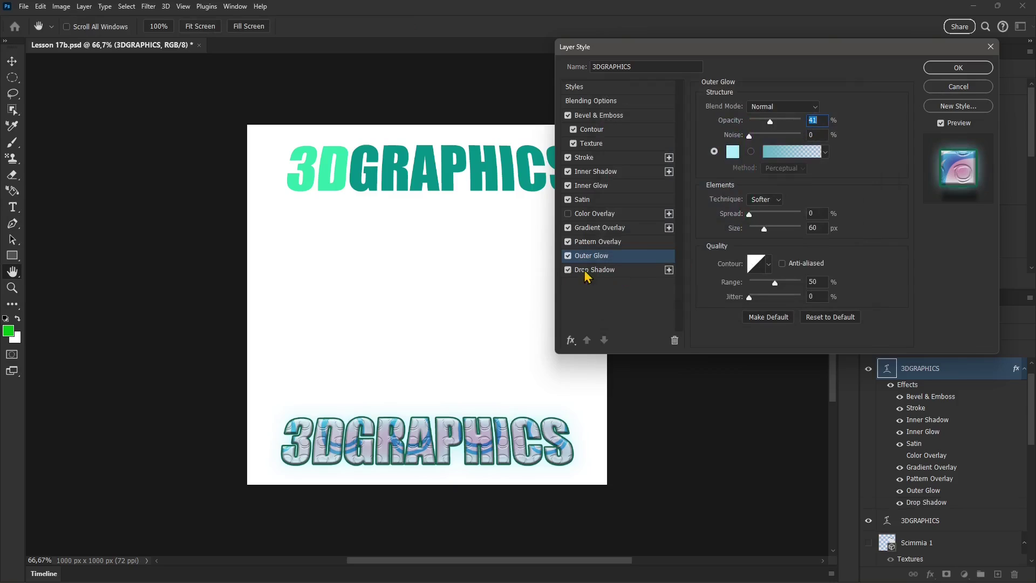
{"action": "left_click", "coordinate": [586, 271]}
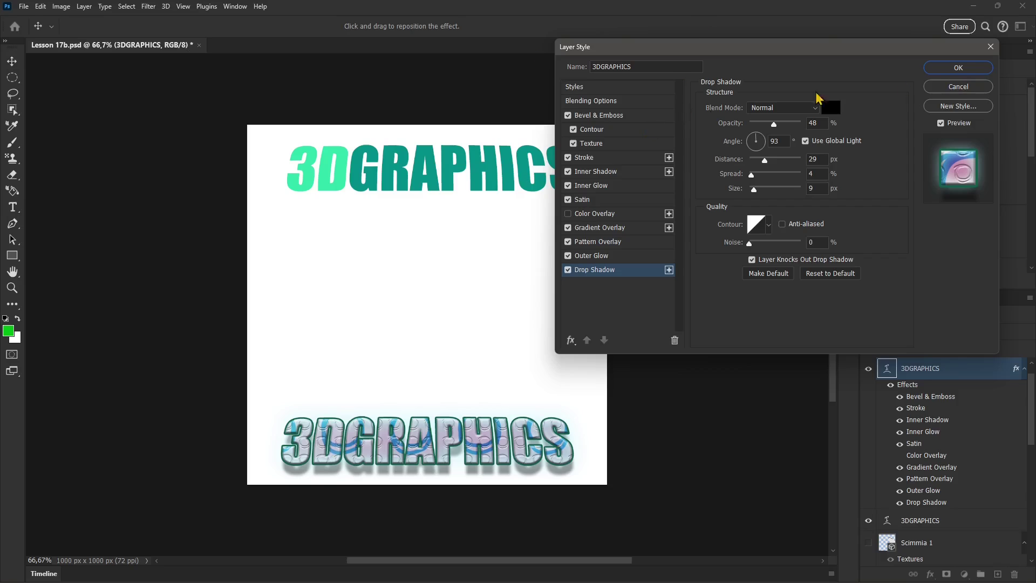
{"action": "left_click", "coordinate": [958, 69]}
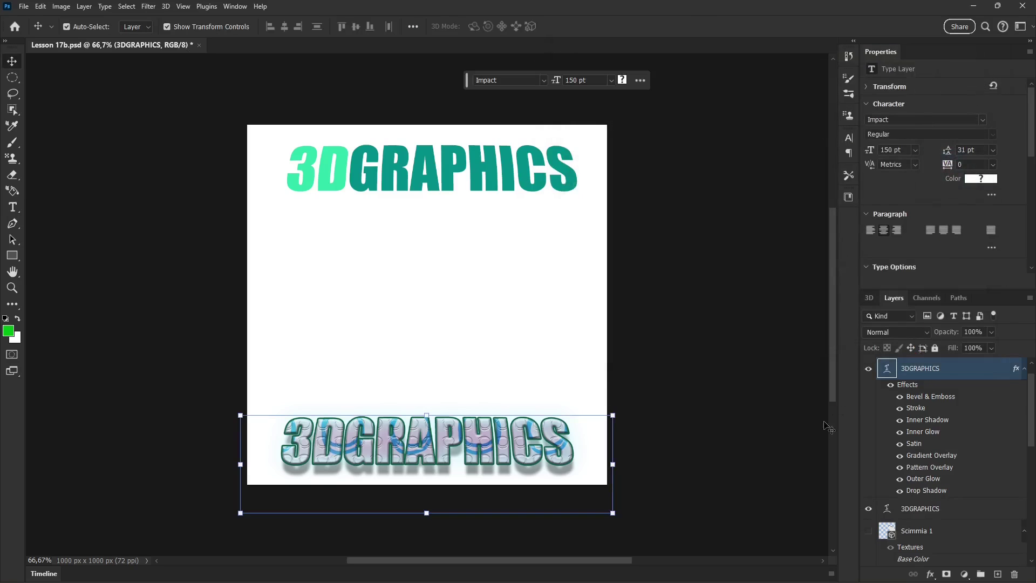
Convert the unstyled 3DGRAPHICS text layer near the canvas's upper edge into a 3D object
{"action": "left_click", "coordinate": [515, 176]}
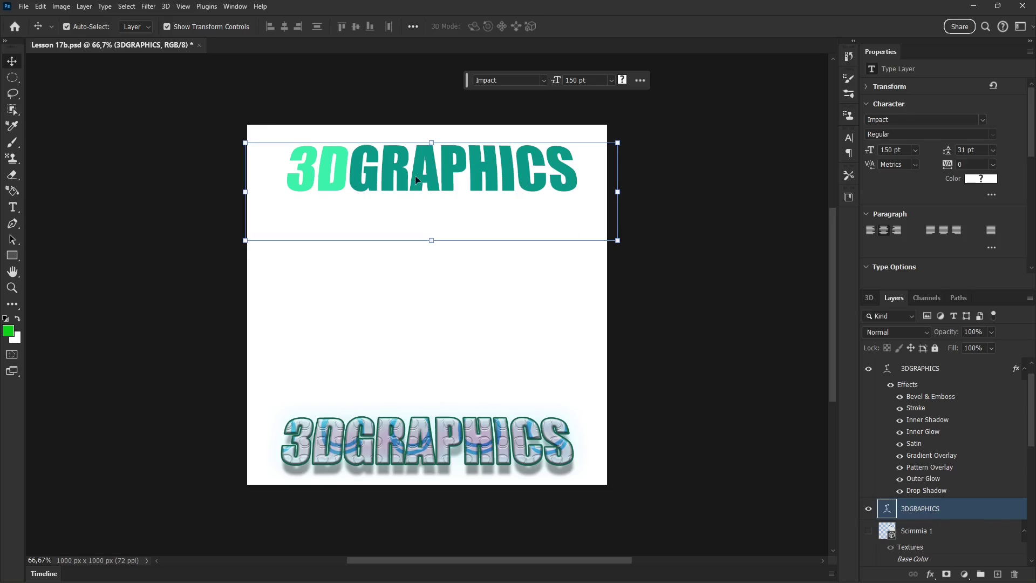
{"action": "left_click", "coordinate": [13, 208]}
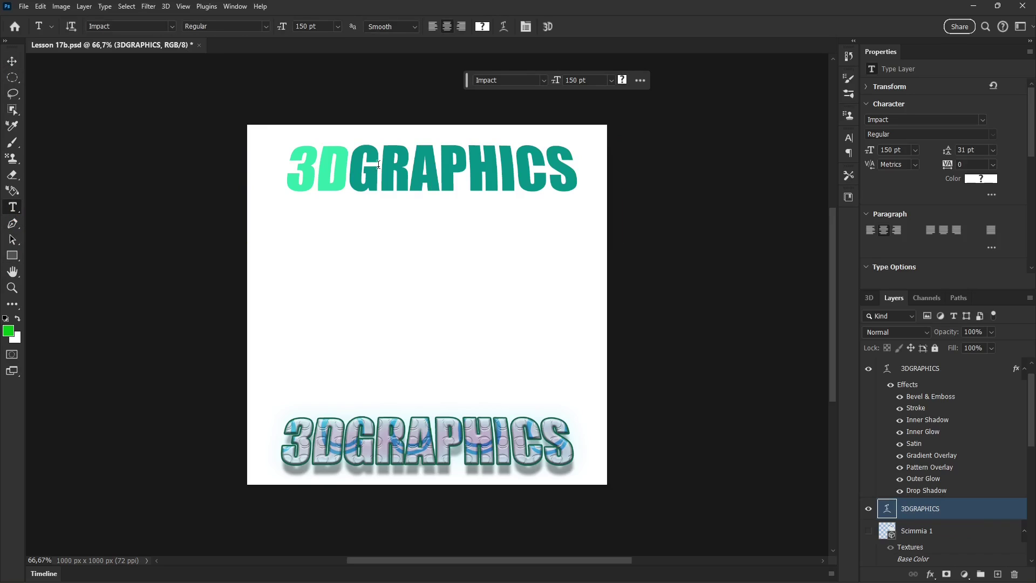
{"action": "left_click", "coordinate": [548, 28]}
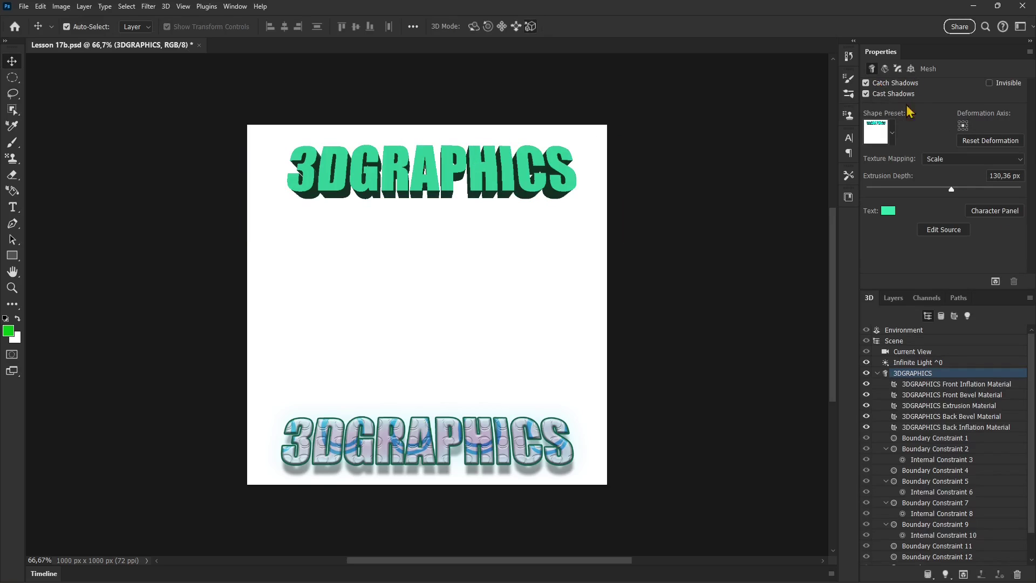
Try several shape presets on the 3D text and keep the second preset of the first row
{"action": "left_click", "coordinate": [892, 136]}
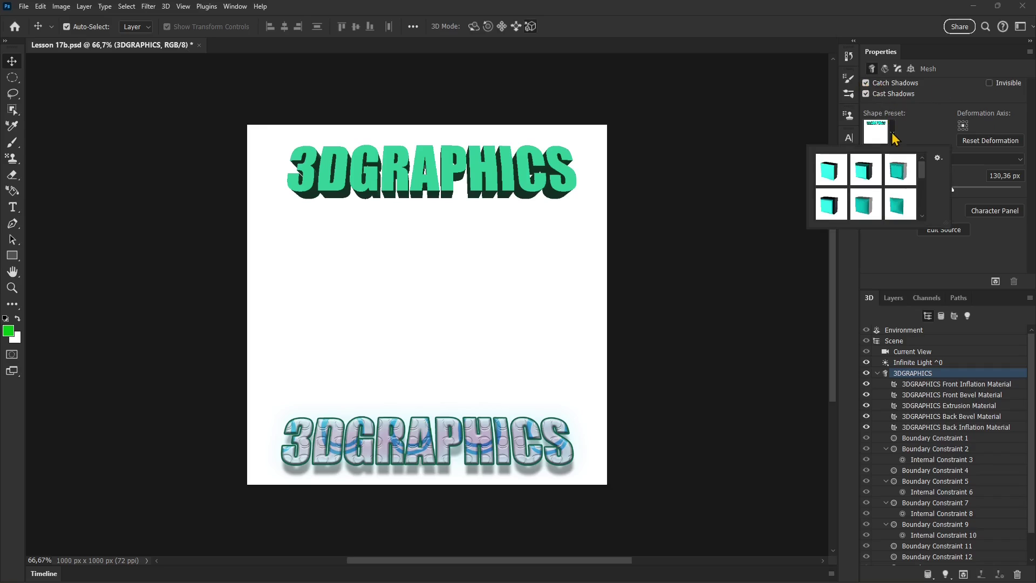
{"action": "left_click", "coordinate": [905, 172]}
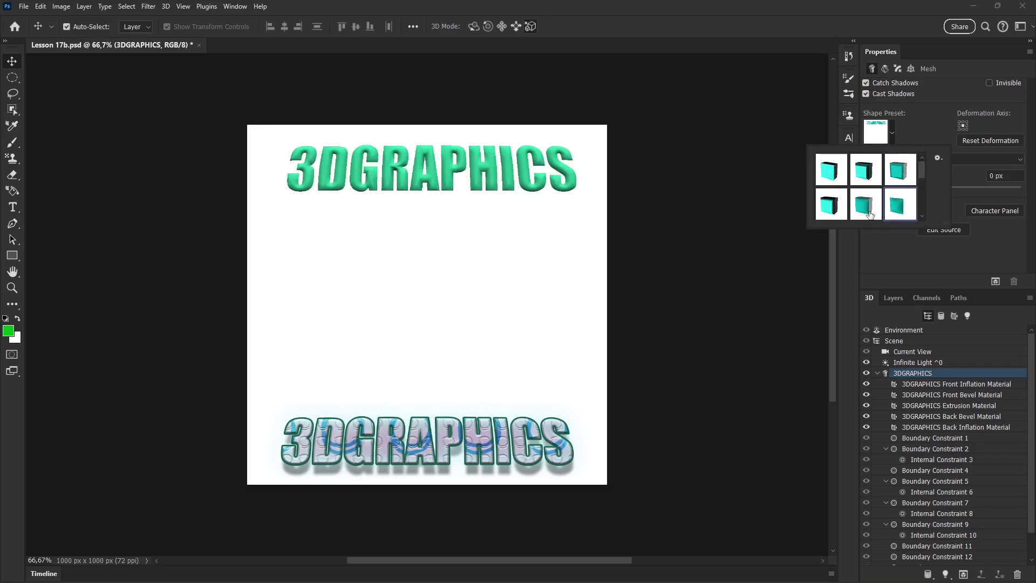
{"action": "left_click", "coordinate": [834, 211]}
{"action": "left_click", "coordinate": [838, 177]}
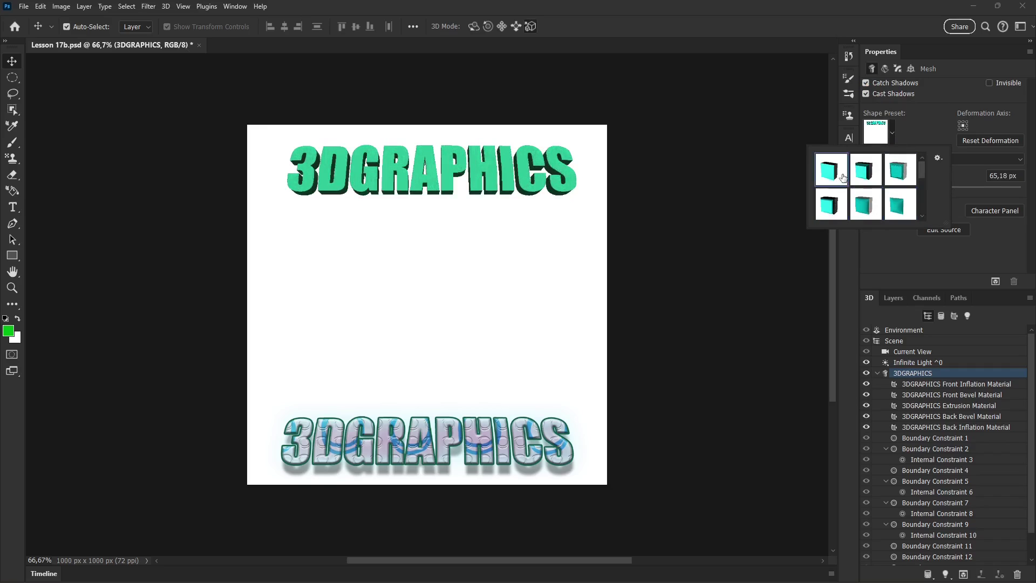
{"action": "left_click", "coordinate": [862, 177]}
{"action": "left_click", "coordinate": [935, 129]}
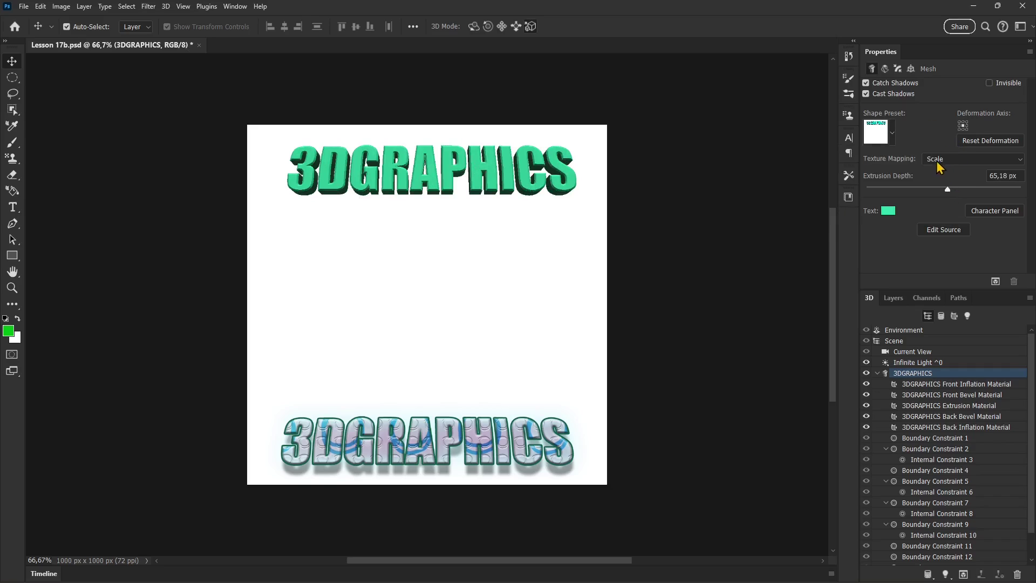
Set the 3D text's extrusion depth to about -270.91 px and move the text down so it fits inside the canvas
{"action": "left_click_drag", "start_coordinate": [947, 189], "coordinate": [921, 196]}
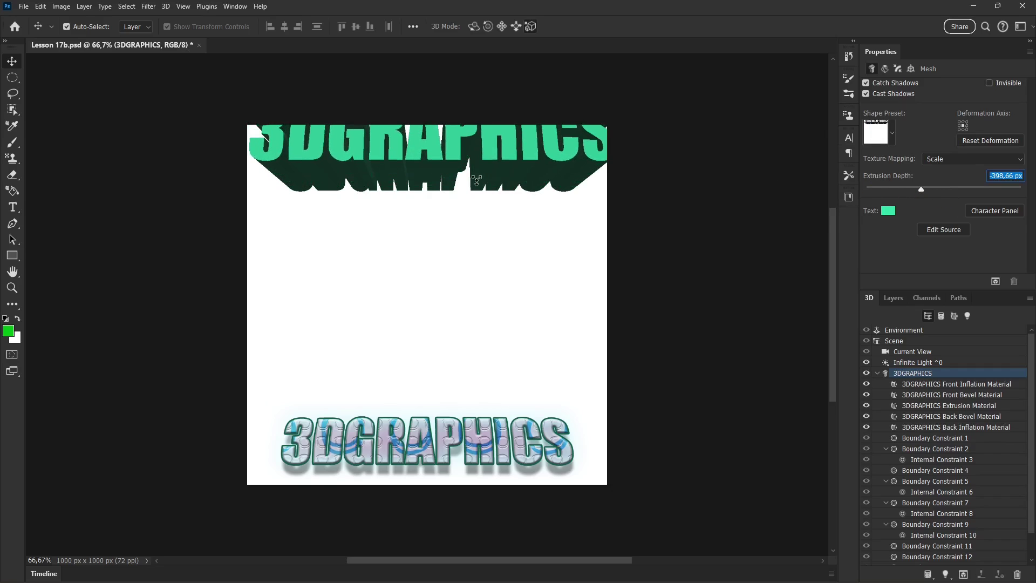
{"action": "left_click", "coordinate": [501, 26]}
{"action": "left_click_drag", "start_coordinate": [419, 157], "coordinate": [417, 187]}
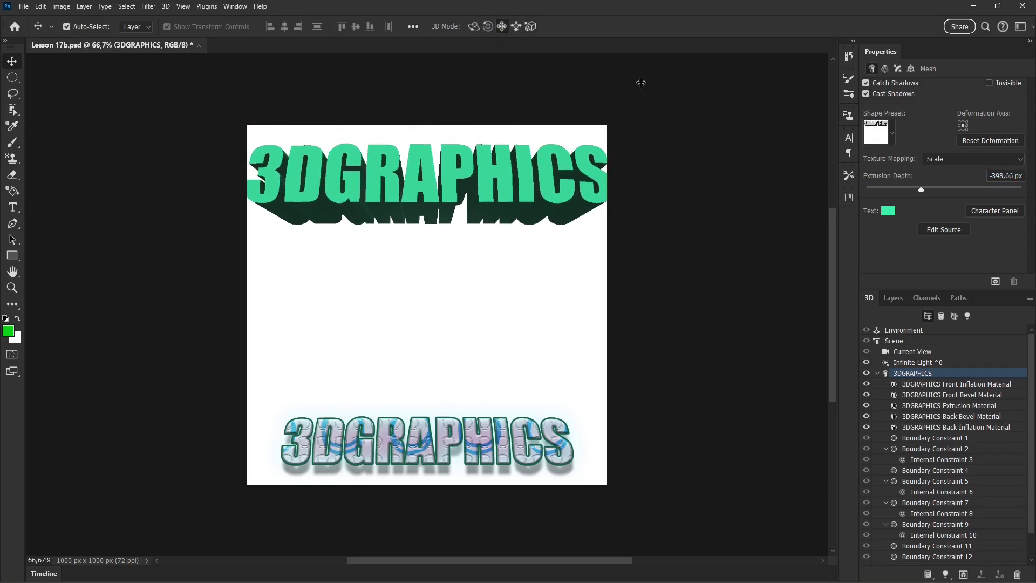
{"action": "mouse_move", "coordinate": [921, 192]}
{"action": "left_mouse_down"}
{"action": "mouse_move", "coordinate": [911, 191]}
{"action": "mouse_move", "coordinate": [927, 196]}
{"action": "left_mouse_up"}
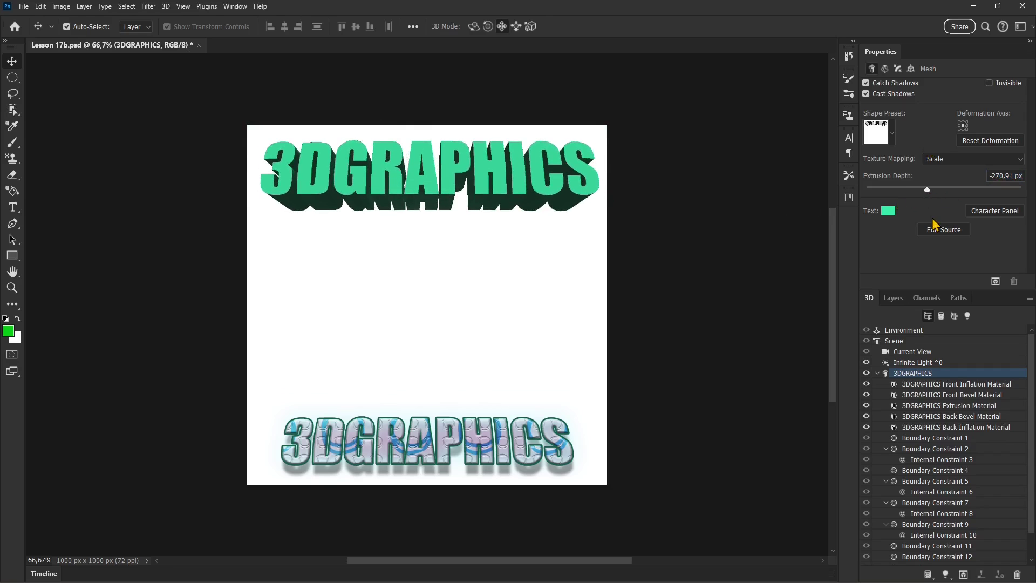
Deform the 3D text with a -6° twist, 108% taper and an extrusion depth of about -187.27 px
{"action": "left_click", "coordinate": [885, 69]}
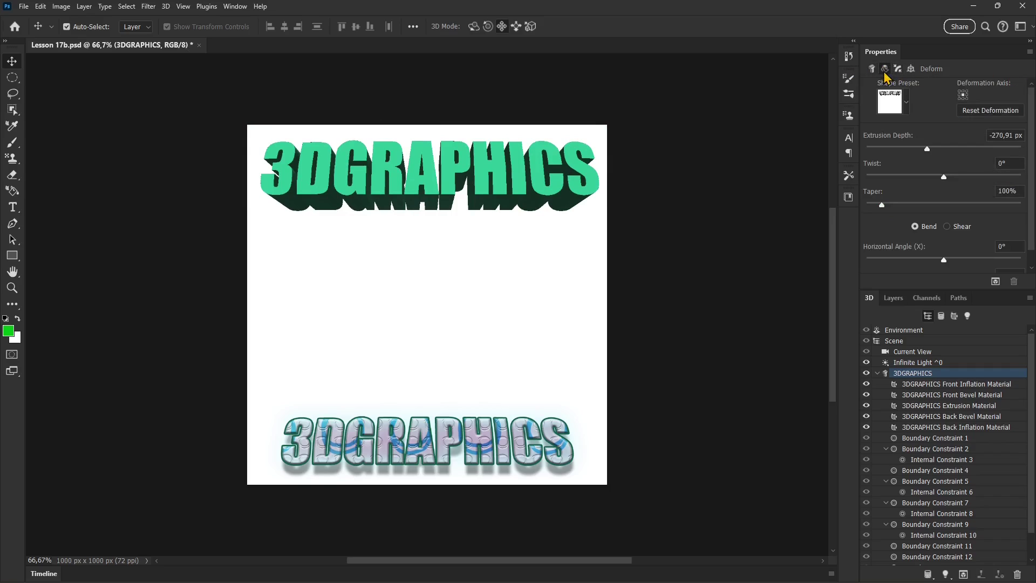
{"action": "left_click_drag", "start_coordinate": [928, 150], "coordinate": [944, 177]}
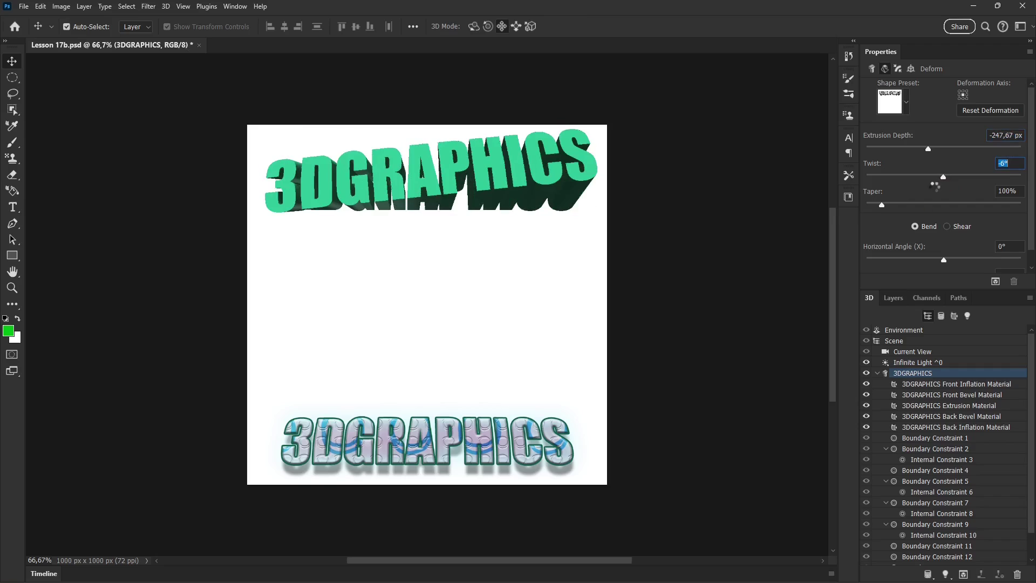
{"action": "mouse_move", "coordinate": [883, 205]}
{"action": "left_mouse_down"}
{"action": "mouse_move", "coordinate": [891, 209]}
{"action": "mouse_move", "coordinate": [875, 215]}
{"action": "mouse_move", "coordinate": [884, 220]}
{"action": "left_mouse_up"}
{"action": "left_click_drag", "start_coordinate": [927, 150], "coordinate": [930, 159]}
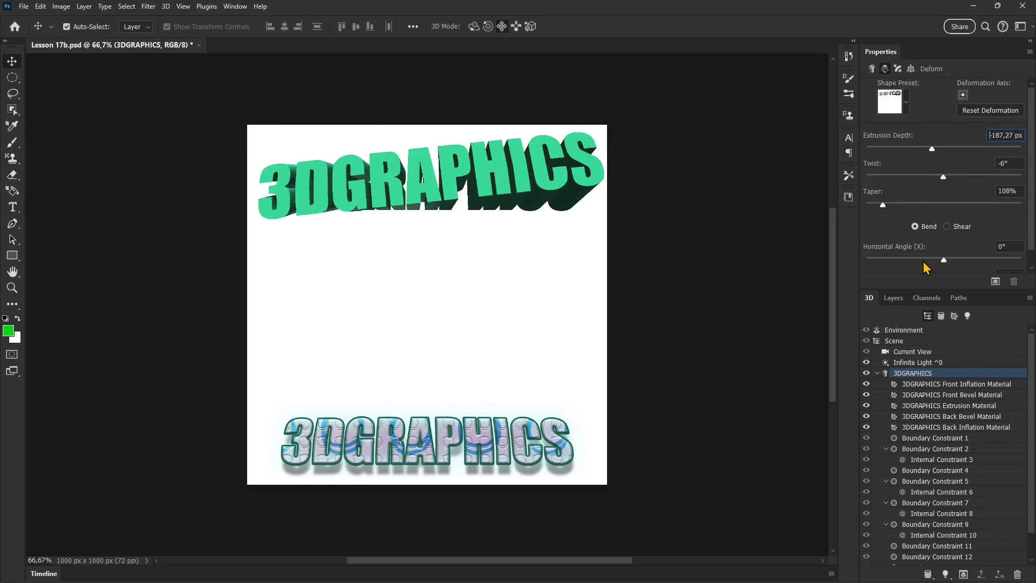
Look through the 3D text's cap settings, including sides and bevel contour, and its coordinates settings
{"action": "left_click", "coordinate": [898, 69]}
{"action": "left_click", "coordinate": [897, 85]}
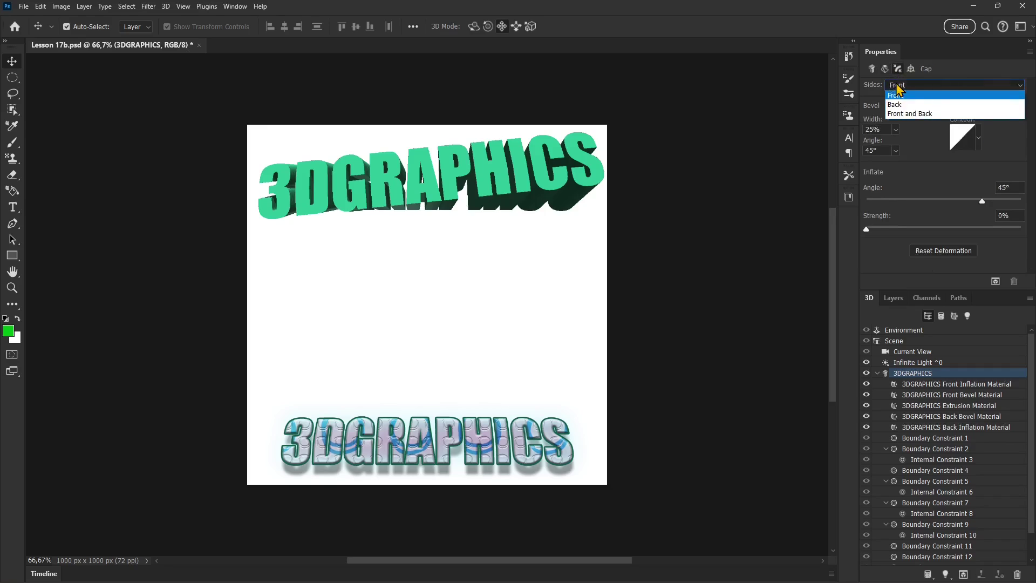
{"action": "left_click", "coordinate": [898, 88]}
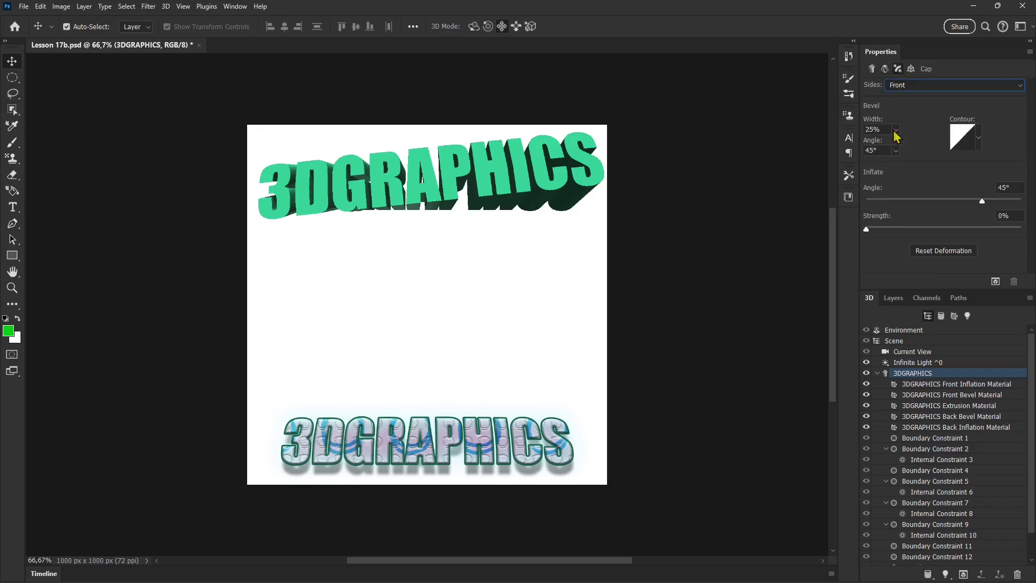
{"action": "left_click", "coordinate": [979, 138]}
{"action": "left_click", "coordinate": [911, 69]}
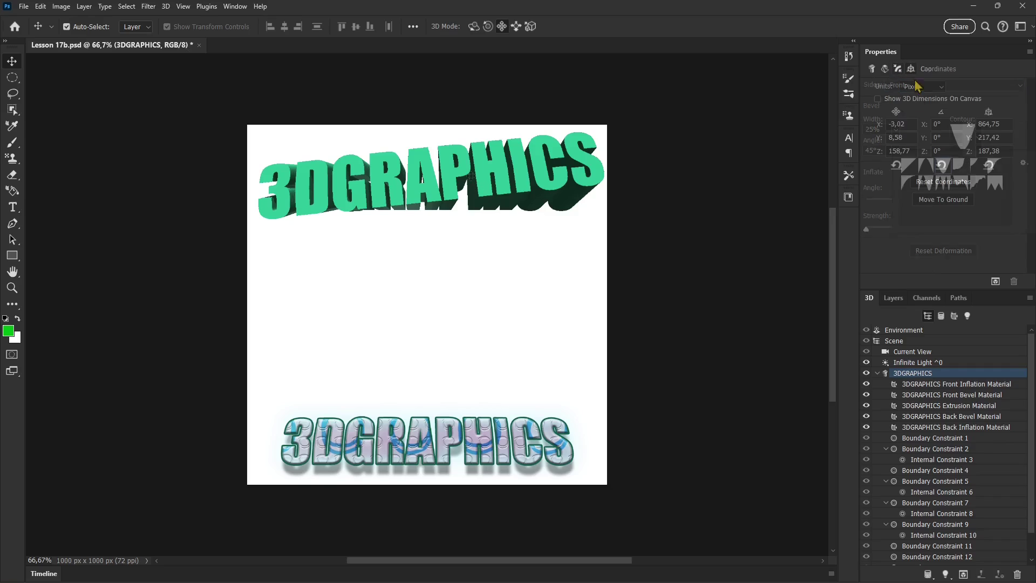
{"action": "left_click_drag", "start_coordinate": [881, 128], "coordinate": [913, 120]}
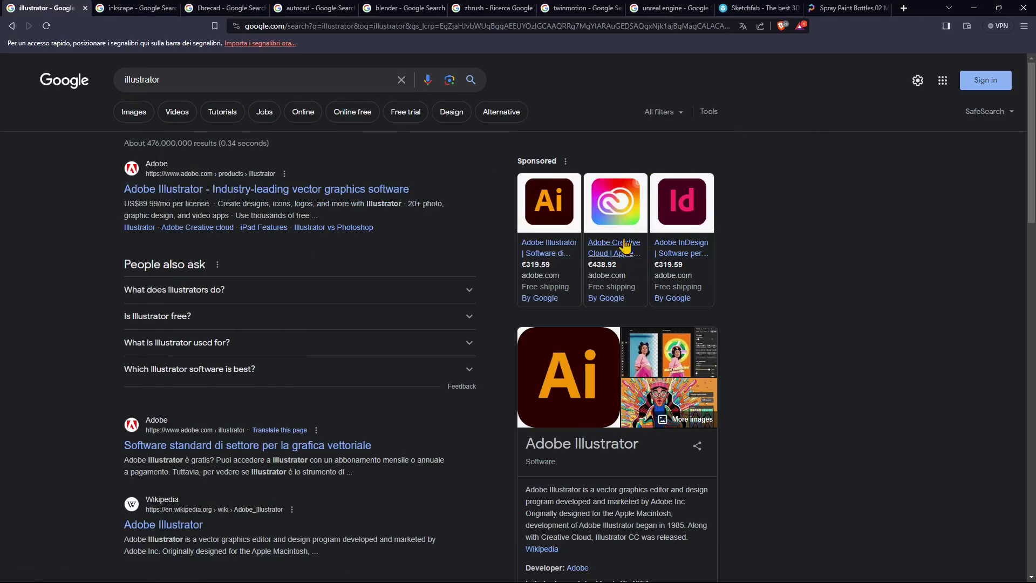
In the browser, view the Inkscape, LibreCAD and Blender search results, placing the AutoCAD page before the LibreCAD one
{"action": "left_click", "coordinate": [135, 8]}
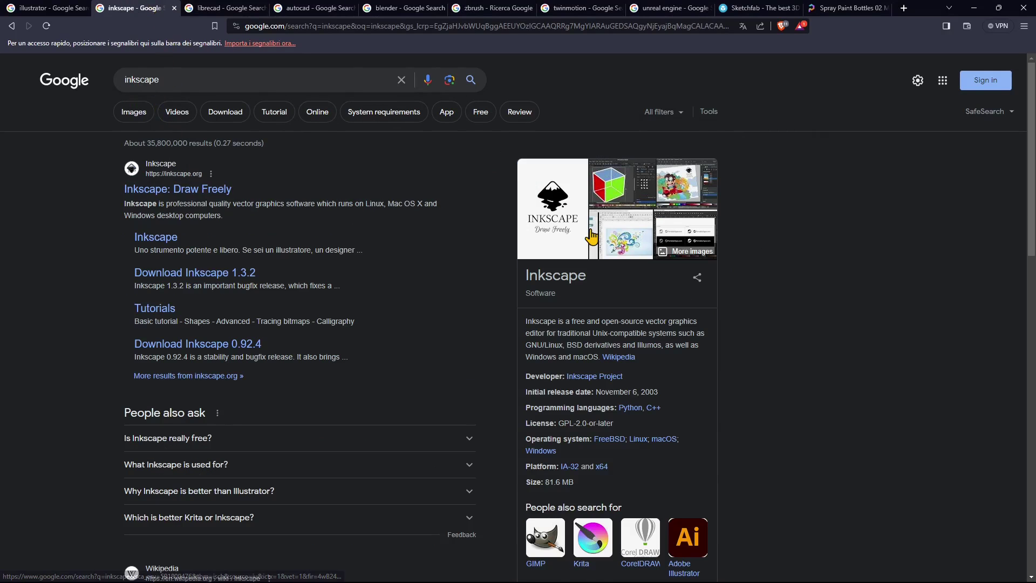
{"action": "left_click", "coordinate": [227, 8]}
{"action": "left_click_drag", "start_coordinate": [303, 8], "coordinate": [227, 20]}
{"action": "left_click", "coordinate": [302, 9]}
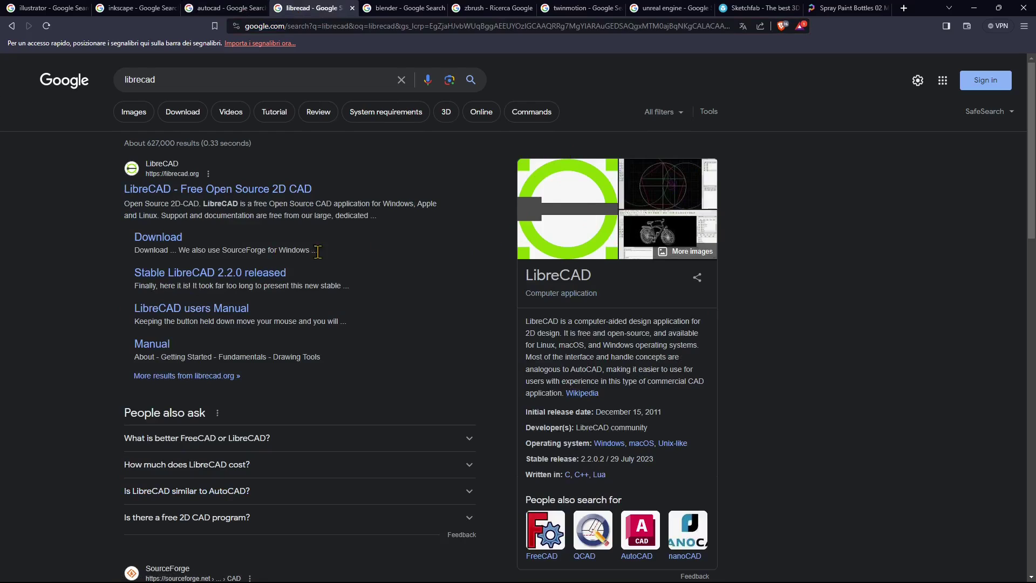
{"action": "left_click", "coordinate": [385, 9]}
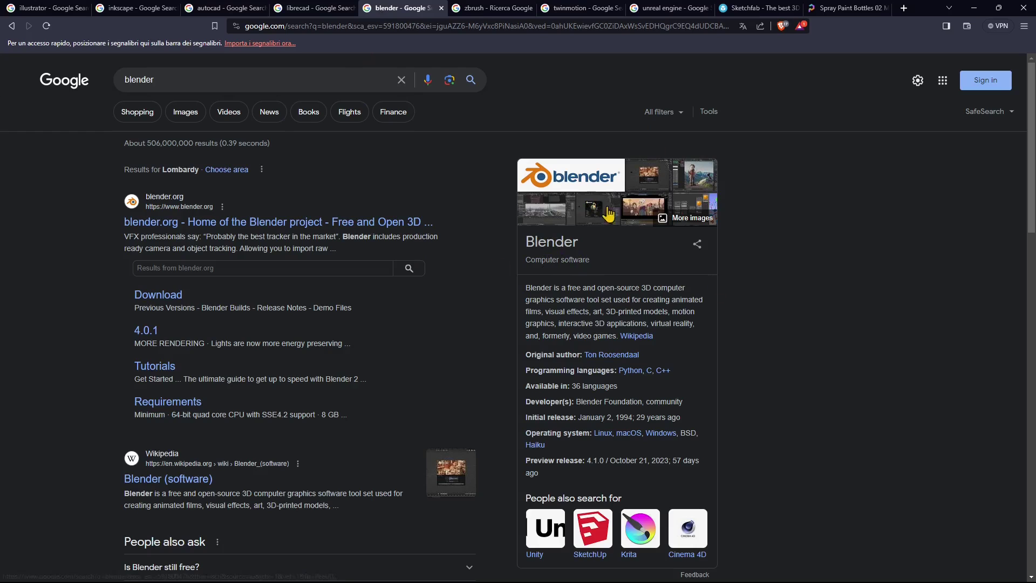
Search Google for "3DS MAX" in place of Blender and look at the Autodesk 3ds Max overview
{"action": "left_click_drag", "start_coordinate": [165, 83], "coordinate": [93, 84]}
{"action": "type", "text": "3D"}
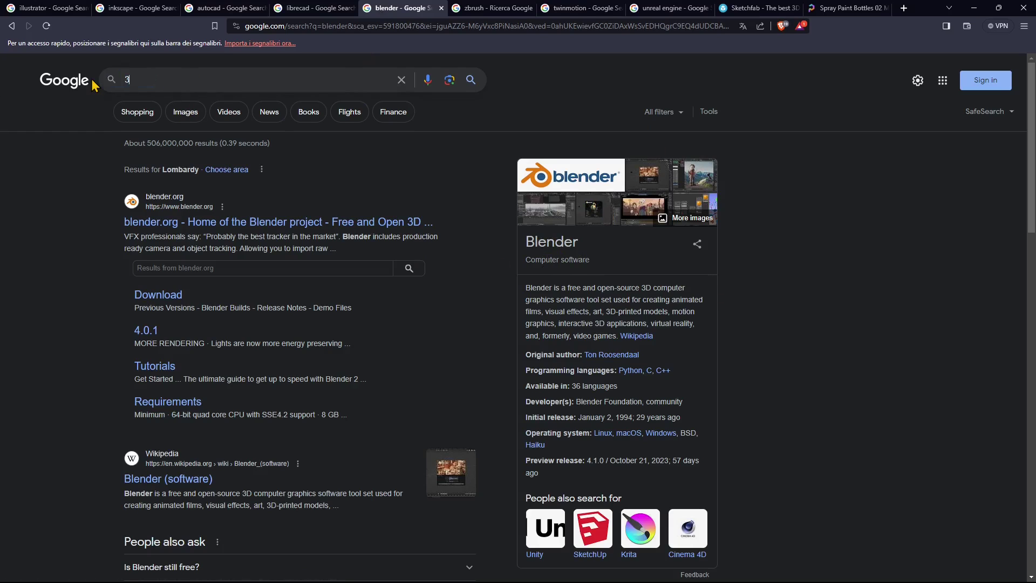
{"action": "type", "text": "AX"}
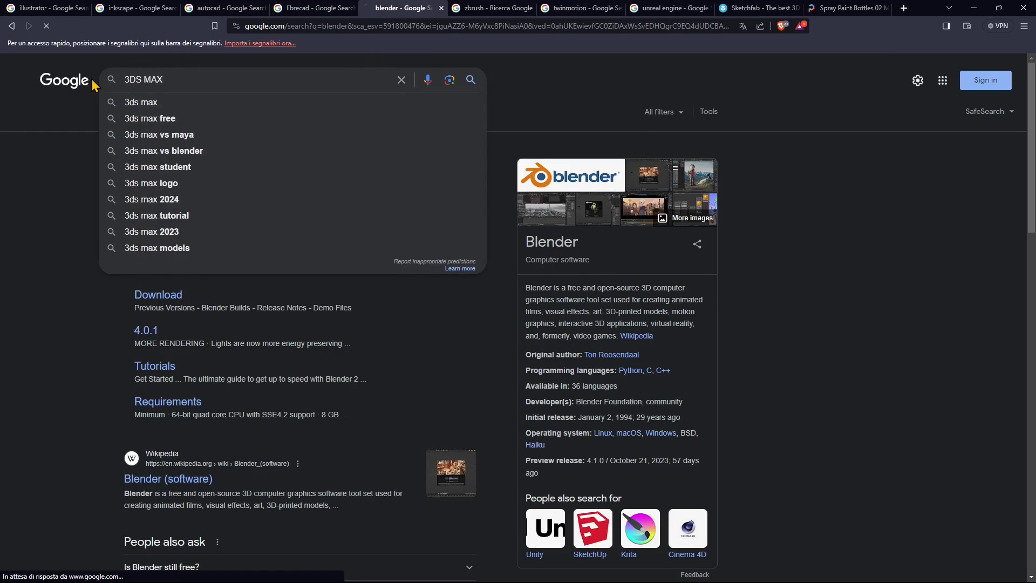
{"action": "key", "text": "Return"}
{"action": "scroll", "coordinate": [556, 462], "scroll_direction": "down", "scroll_amount": 3}
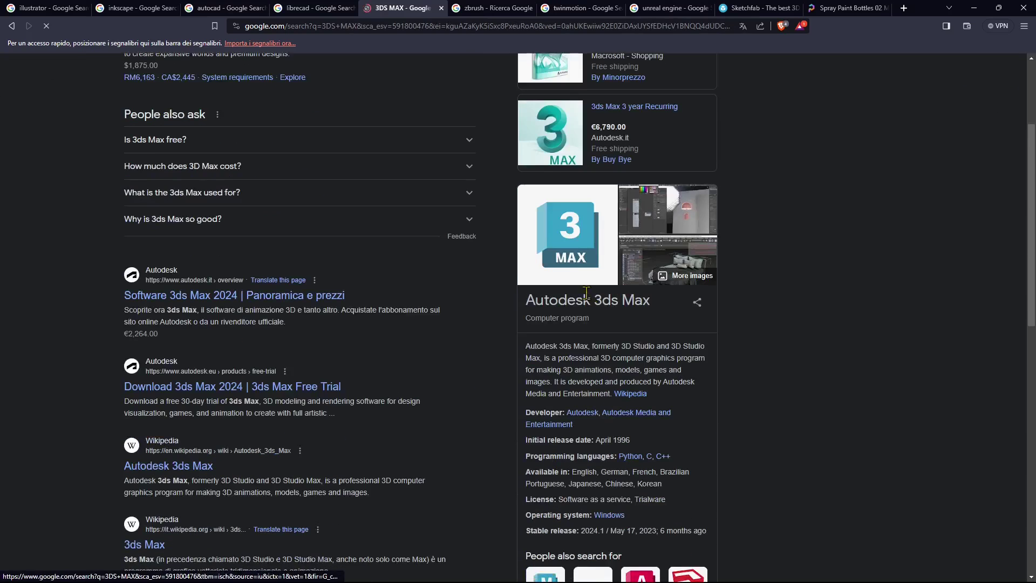
Search Google for "MAYA" and "CINEMA 4D" in place of 3DS MAX and look at each program's results
{"action": "scroll", "coordinate": [556, 378], "scroll_direction": "up", "scroll_amount": 3}
{"action": "triple_click", "coordinate": [127, 80]}
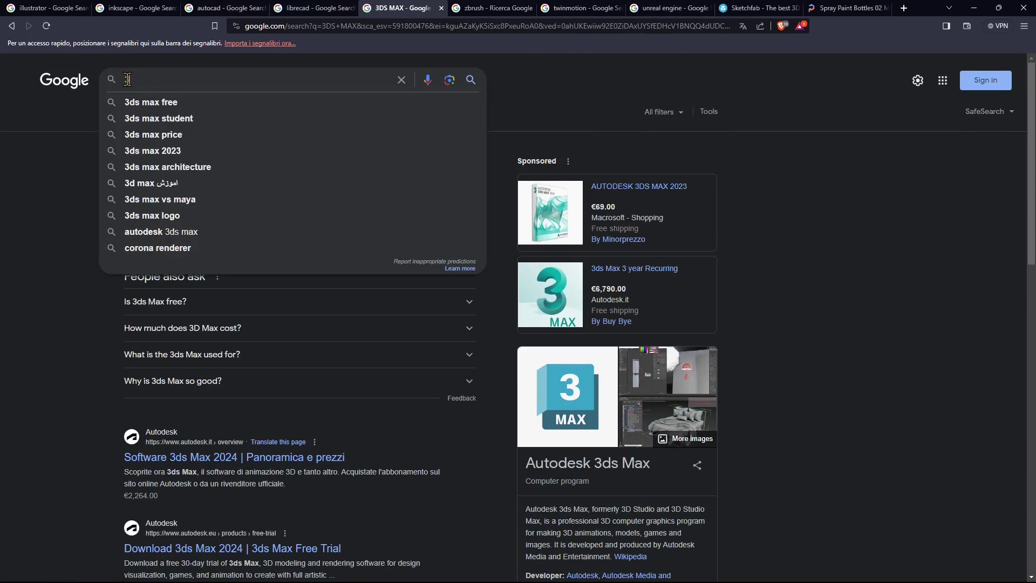
{"action": "type", "text": "MAYA"}
{"action": "key", "text": "Return"}
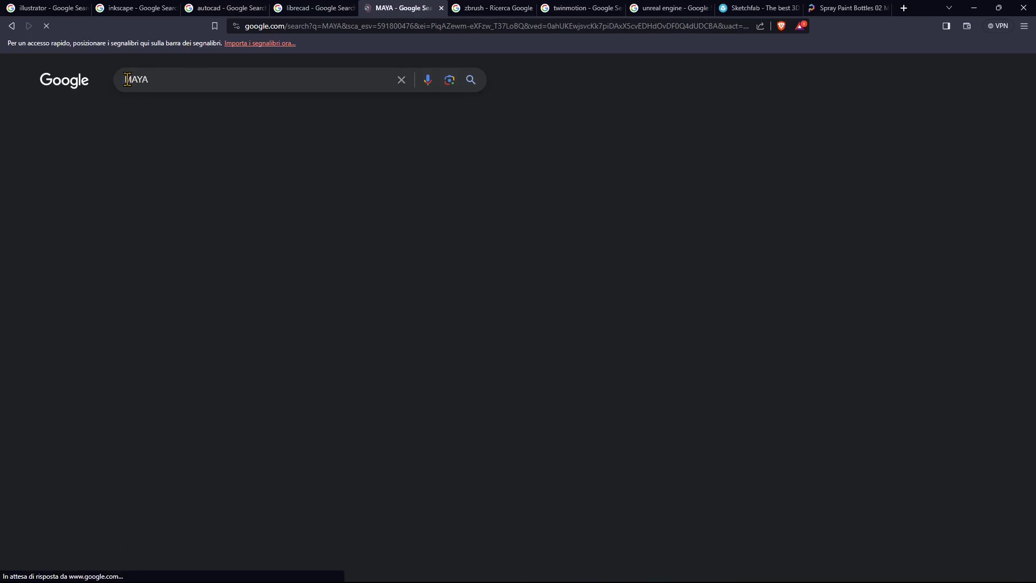
{"action": "triple_click", "coordinate": [128, 80]}
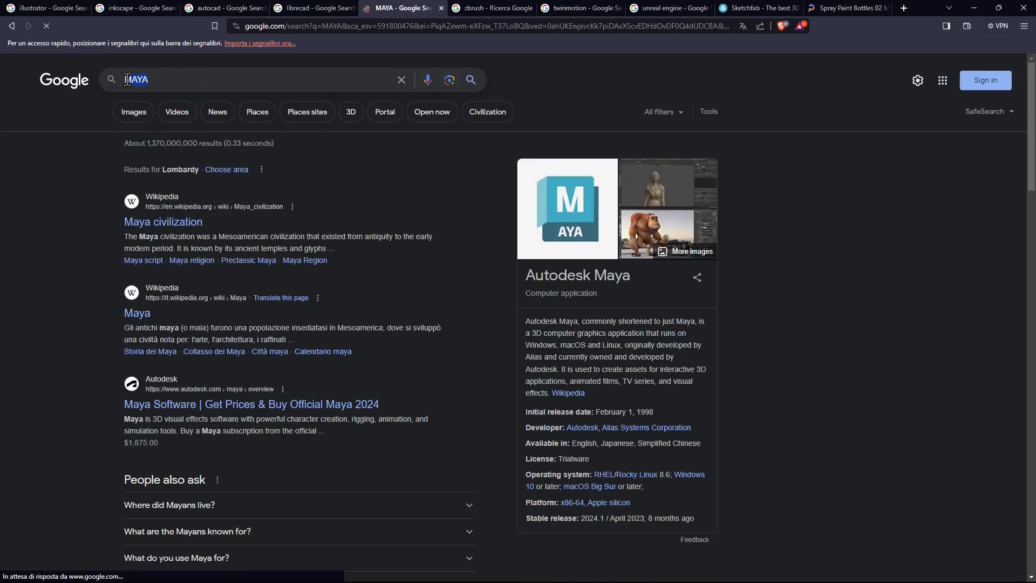
{"action": "type", "text": "CINEMA 4D"}
{"action": "key", "text": "Return"}
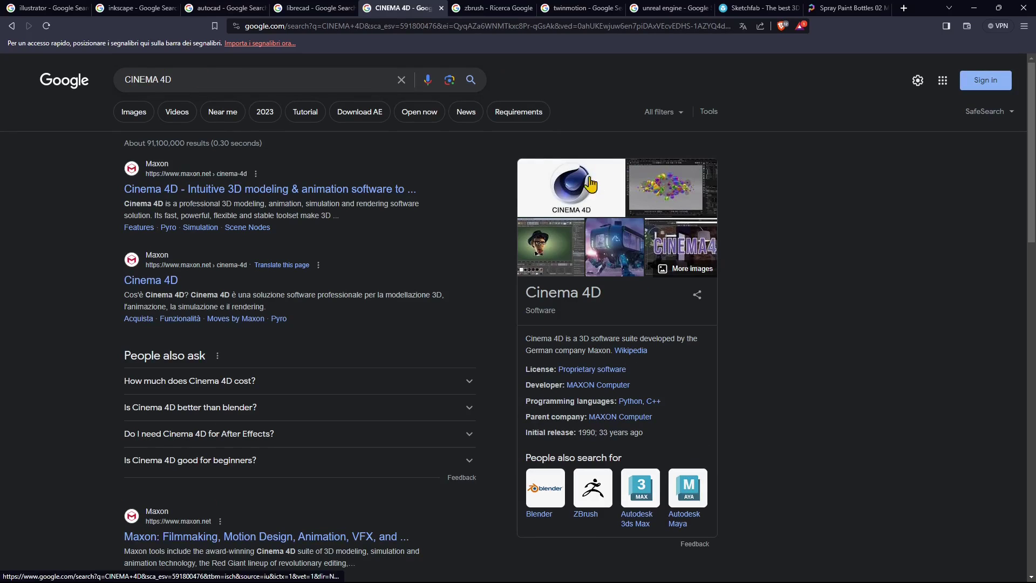
Browse the ZBrush image results to examine examples of digital sculpting
{"action": "left_click", "coordinate": [477, 13]}
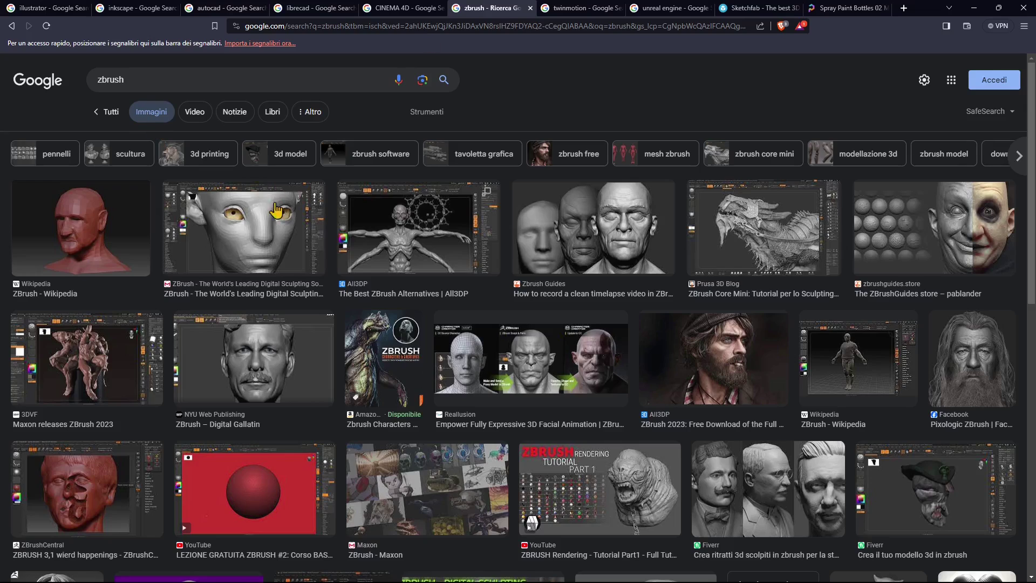
{"action": "scroll", "coordinate": [564, 275], "scroll_direction": "down", "scroll_amount": 2}
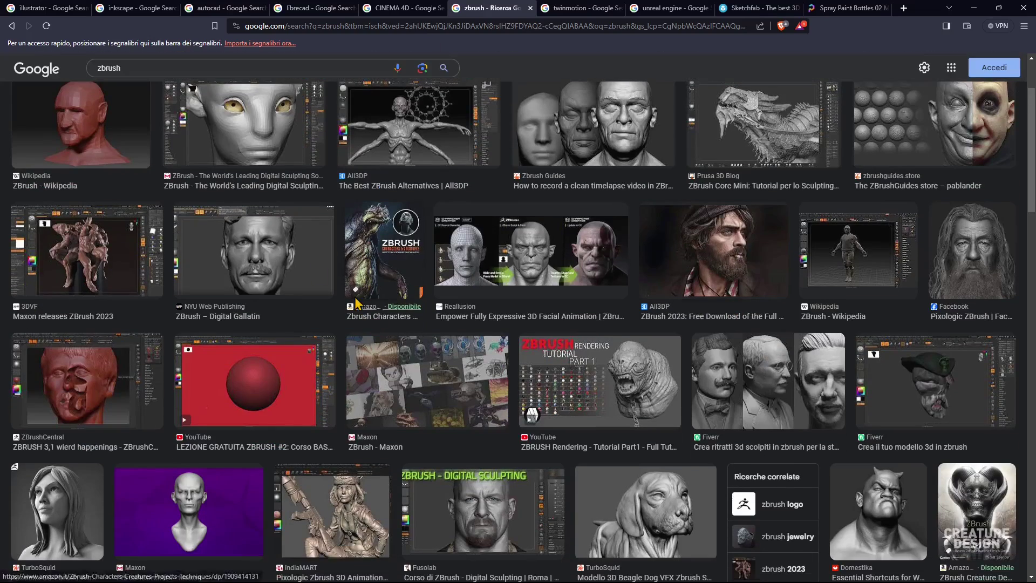
{"action": "scroll", "coordinate": [378, 313], "scroll_direction": "down", "scroll_amount": 2}
{"action": "scroll", "coordinate": [540, 367], "scroll_direction": "down", "scroll_amount": 2}
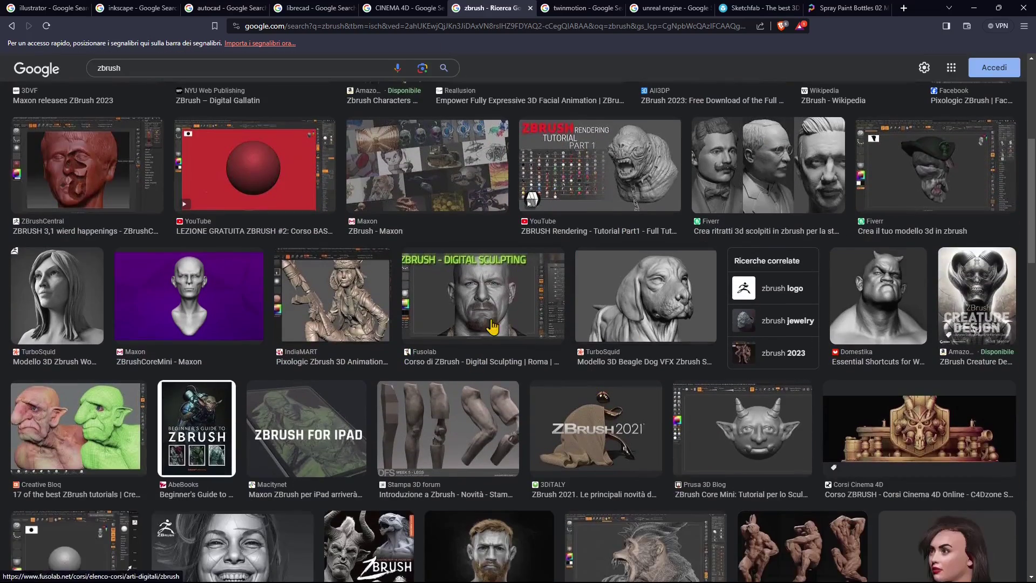
{"action": "scroll", "coordinate": [513, 340], "scroll_direction": "down", "scroll_amount": 4}
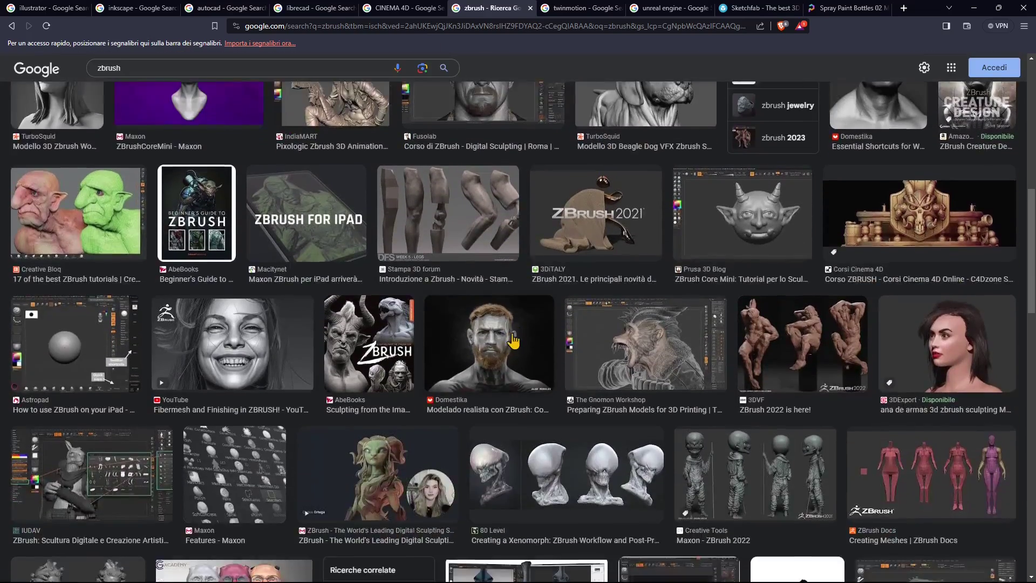
Search Google Images for "MUBDOX" in place of zbrush
{"action": "scroll", "coordinate": [513, 340], "scroll_direction": "up", "scroll_amount": 10}
{"action": "double_click", "coordinate": [125, 83]}
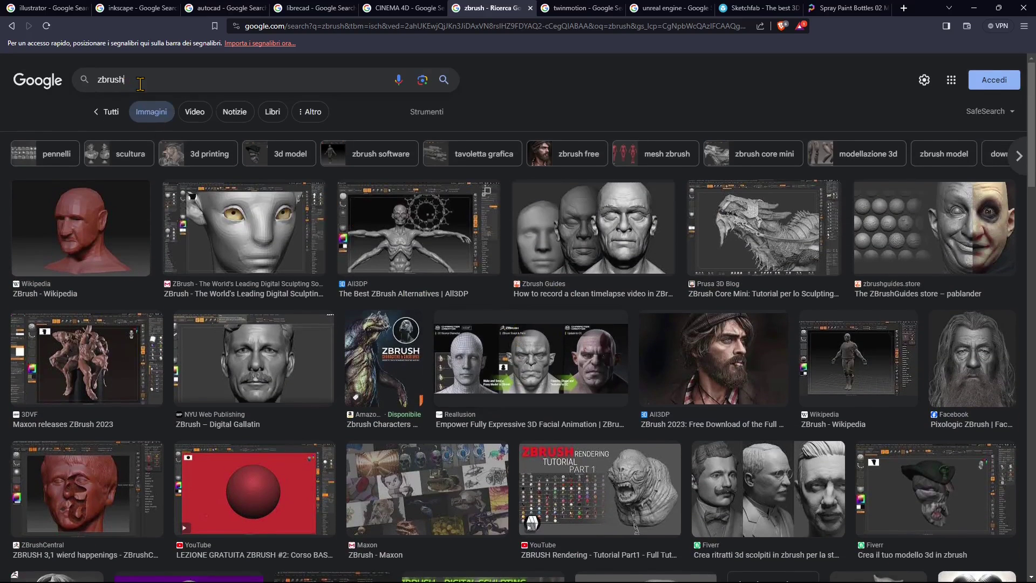
{"action": "type", "text": "MUBDOX"}
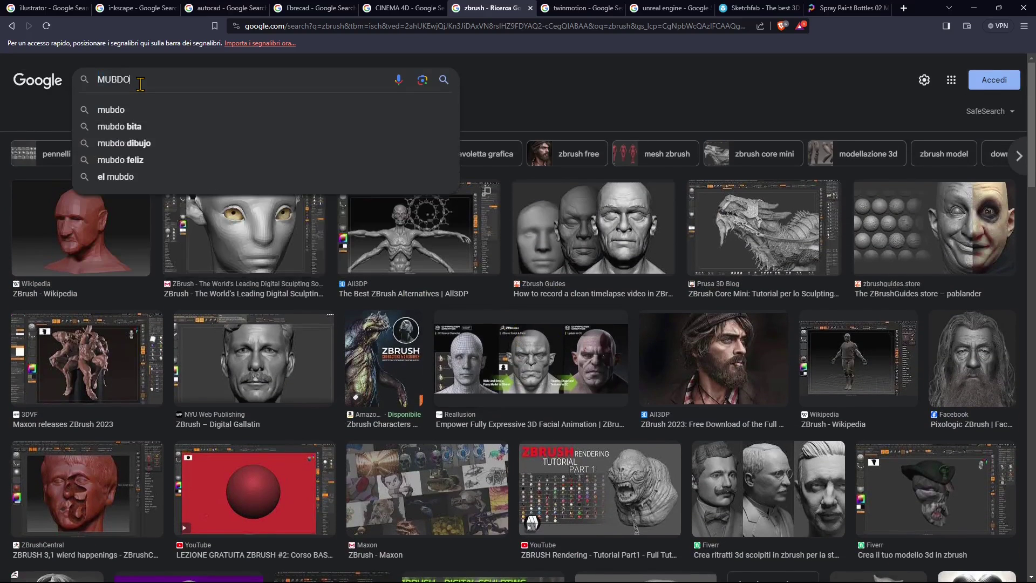
{"action": "key", "text": "Return"}
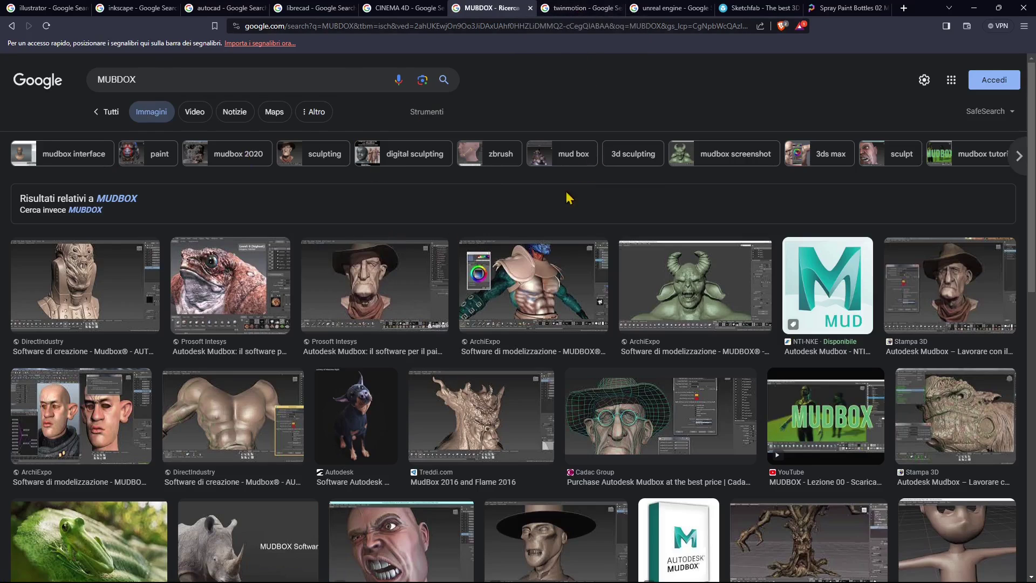
View the image results for the Twinmotion search and for the Unreal Engine search
{"action": "left_click", "coordinate": [574, 13]}
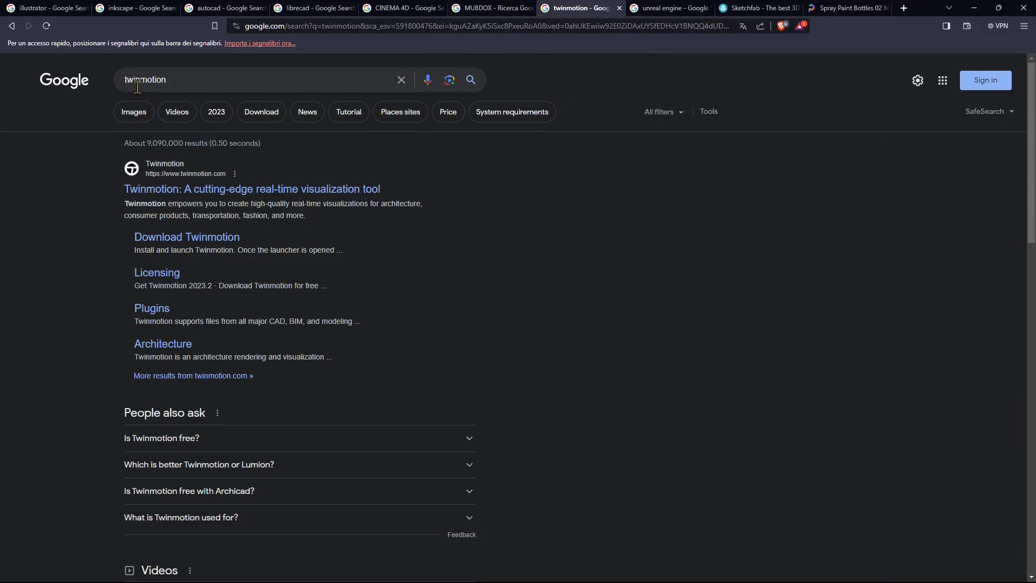
{"action": "left_click", "coordinate": [143, 112]}
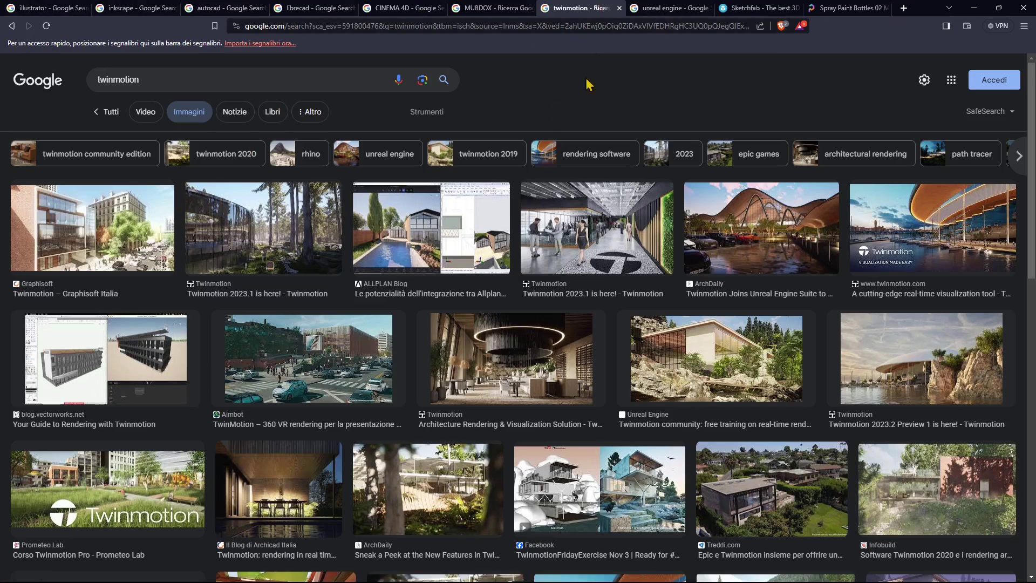
{"action": "left_click", "coordinate": [674, 13]}
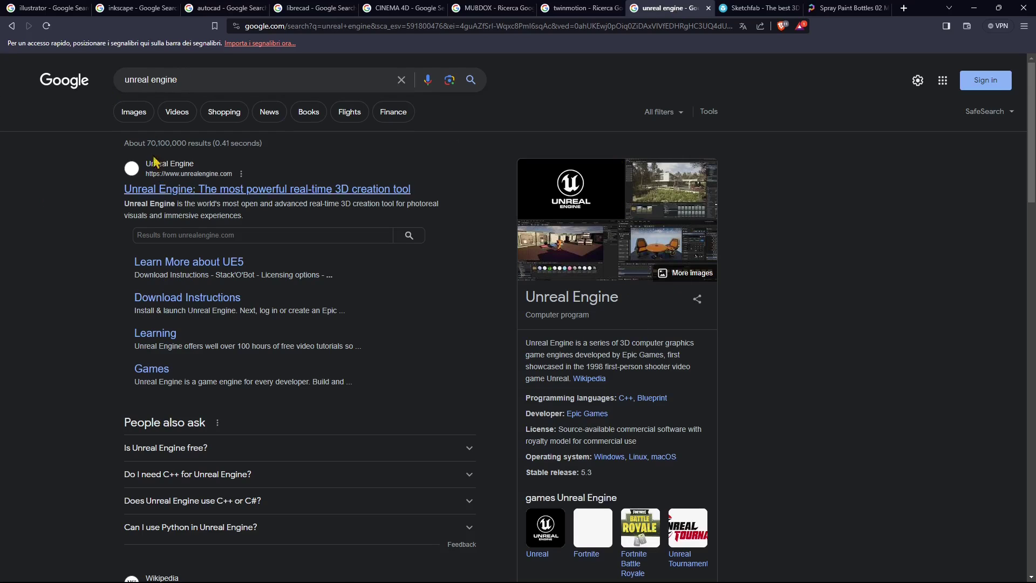
{"action": "left_click", "coordinate": [133, 111]}
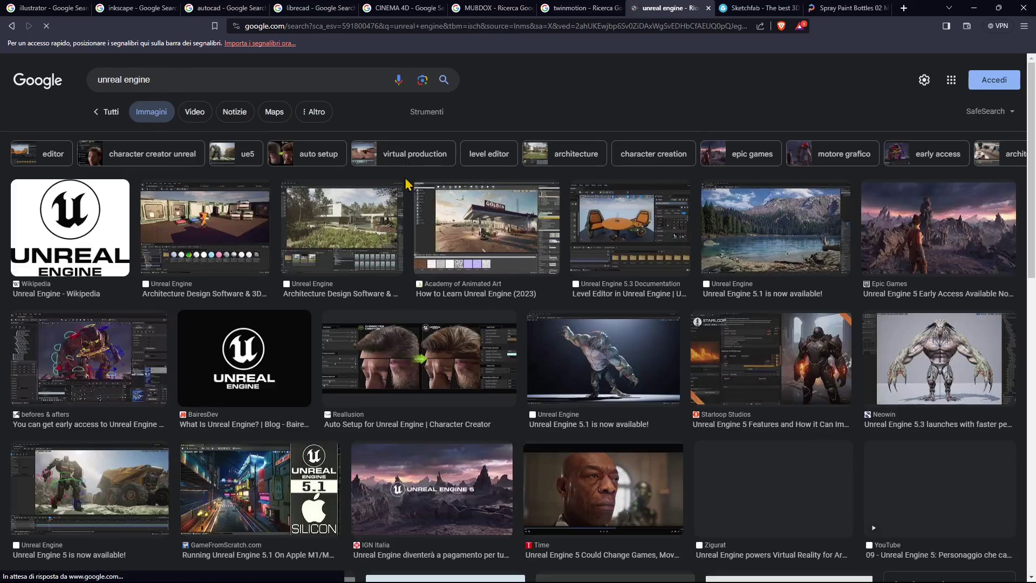
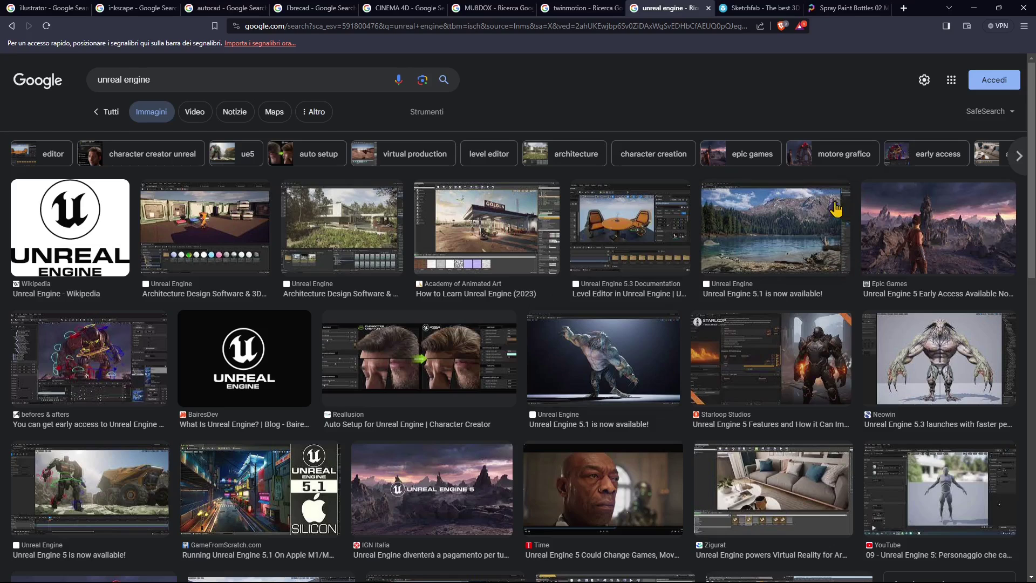
On the Sketchfab site, look over the model categories and list the downloadable 3D models
{"action": "left_click", "coordinate": [755, 8]}
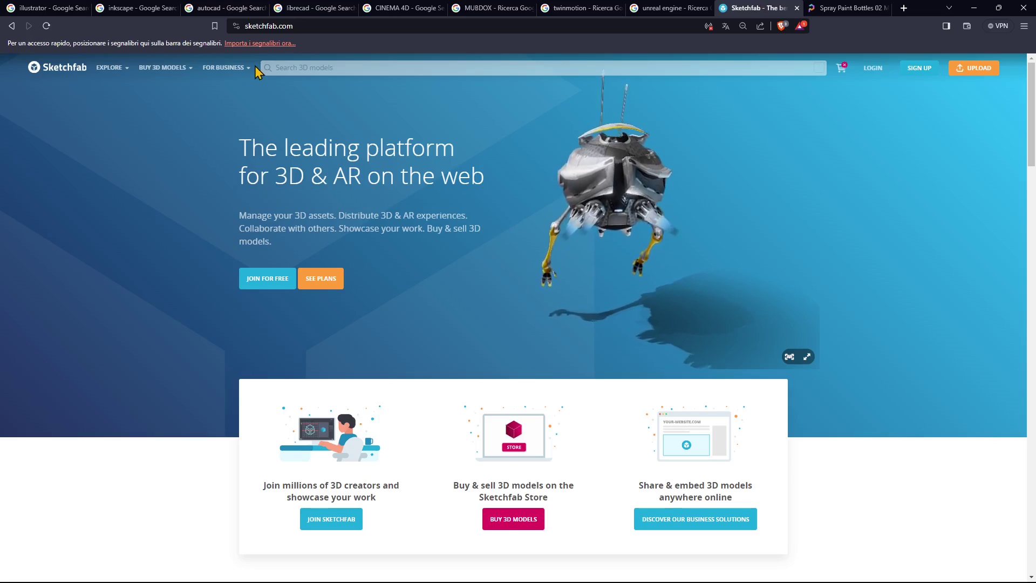
{"action": "mouse_move", "coordinate": [144, 76]}
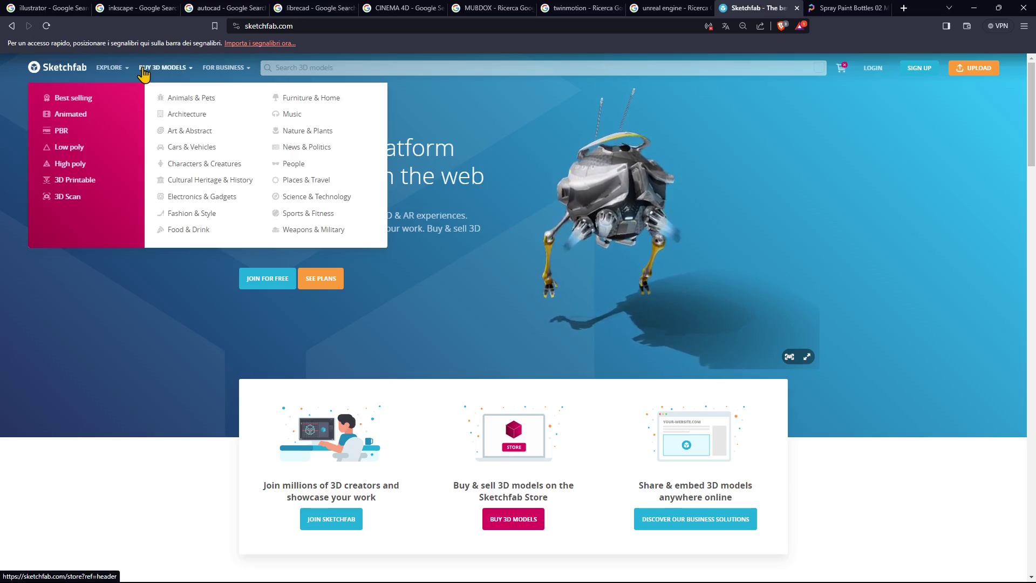
{"action": "mouse_move", "coordinate": [110, 67]}
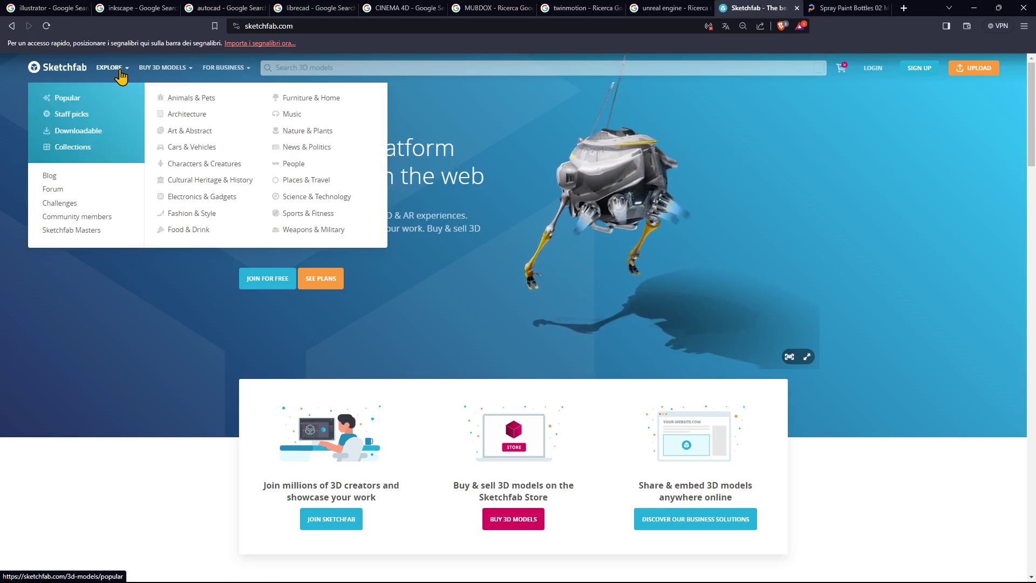
{"action": "left_click", "coordinate": [80, 133]}
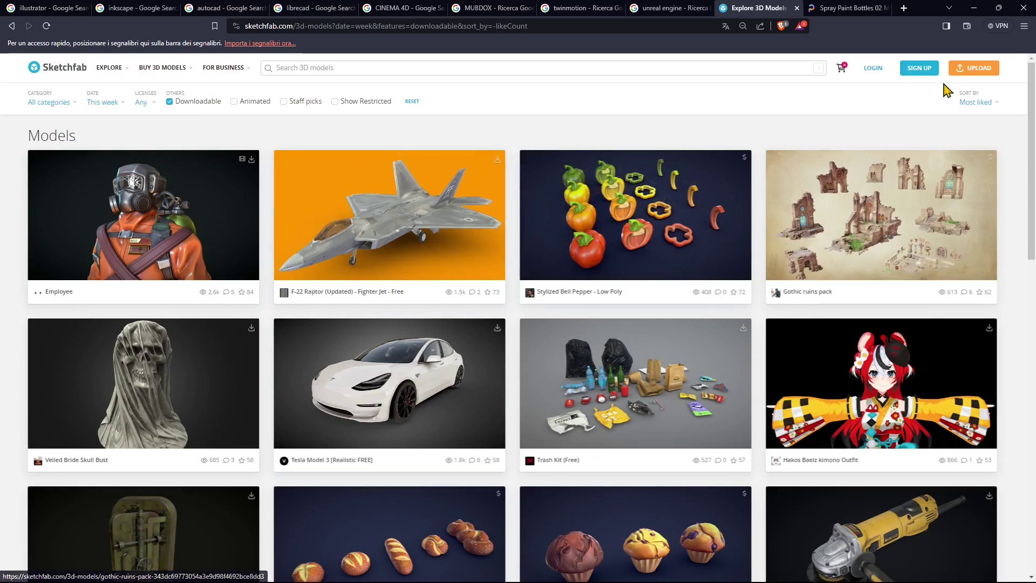
On the Poly Haven site, browse the Models assets and open the Spray Paint Bottles 02 model
{"action": "left_click", "coordinate": [842, 8]}
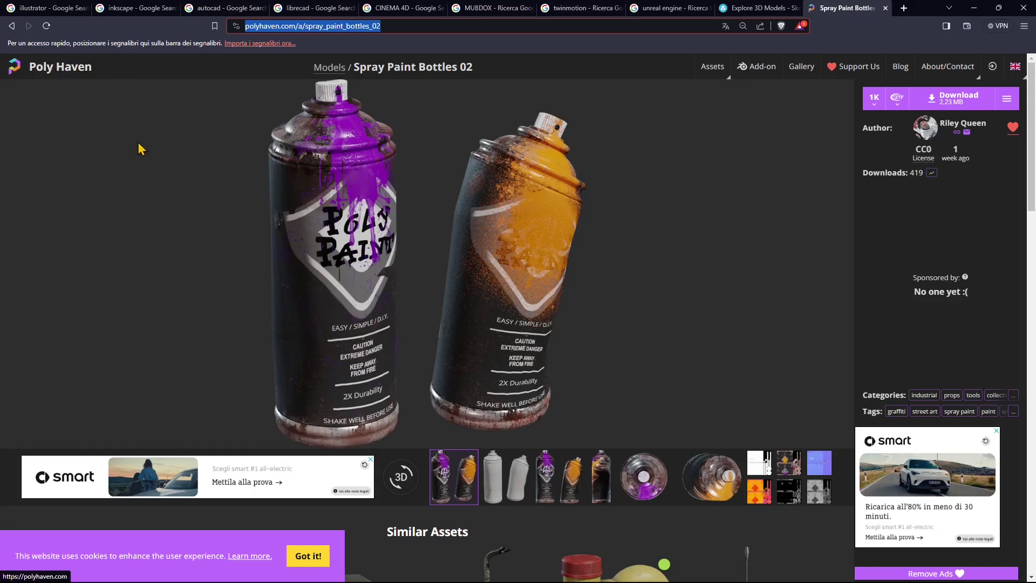
{"action": "mouse_move", "coordinate": [711, 66]}
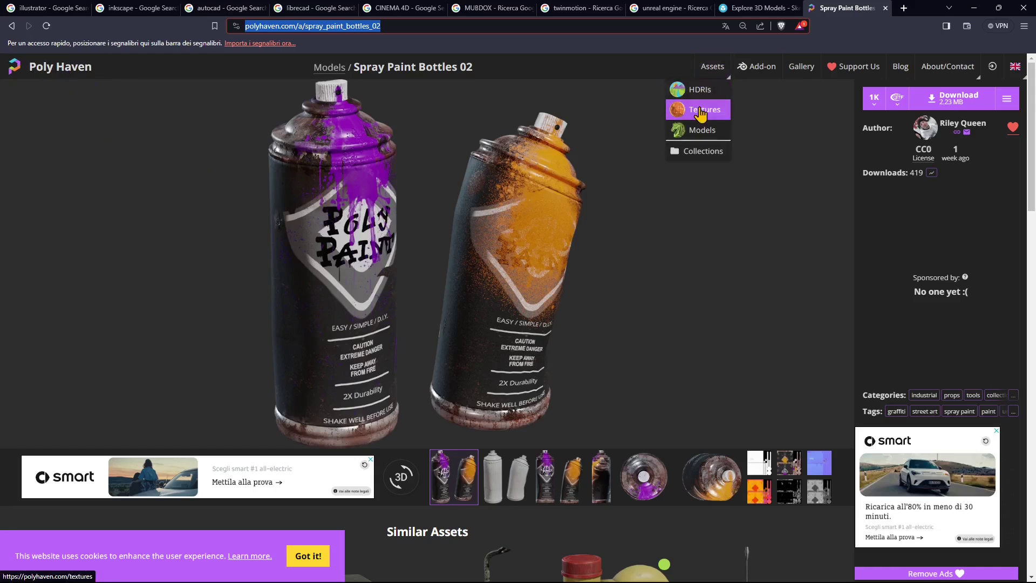
{"action": "left_click", "coordinate": [697, 141]}
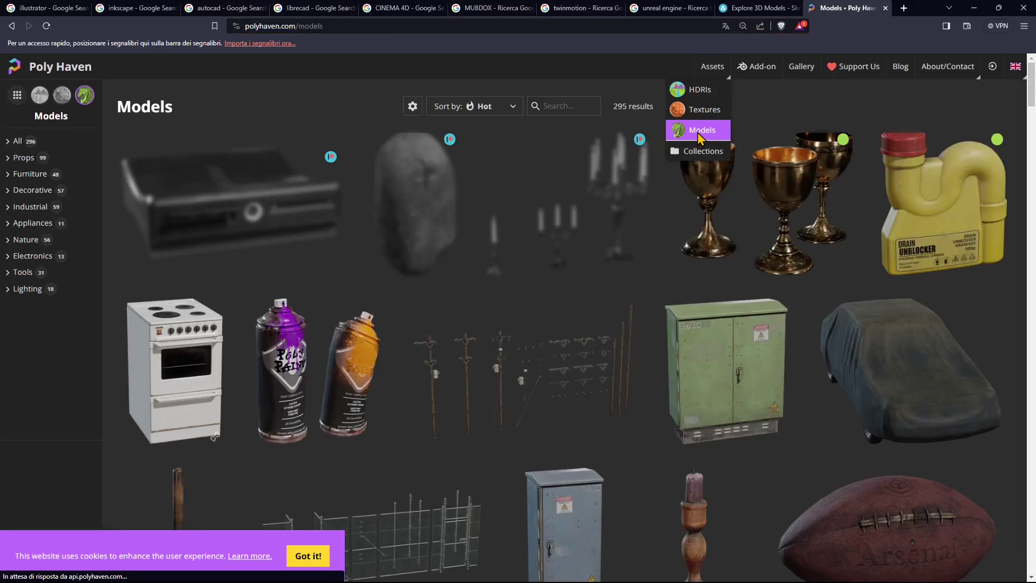
{"action": "left_click", "coordinate": [361, 359]}
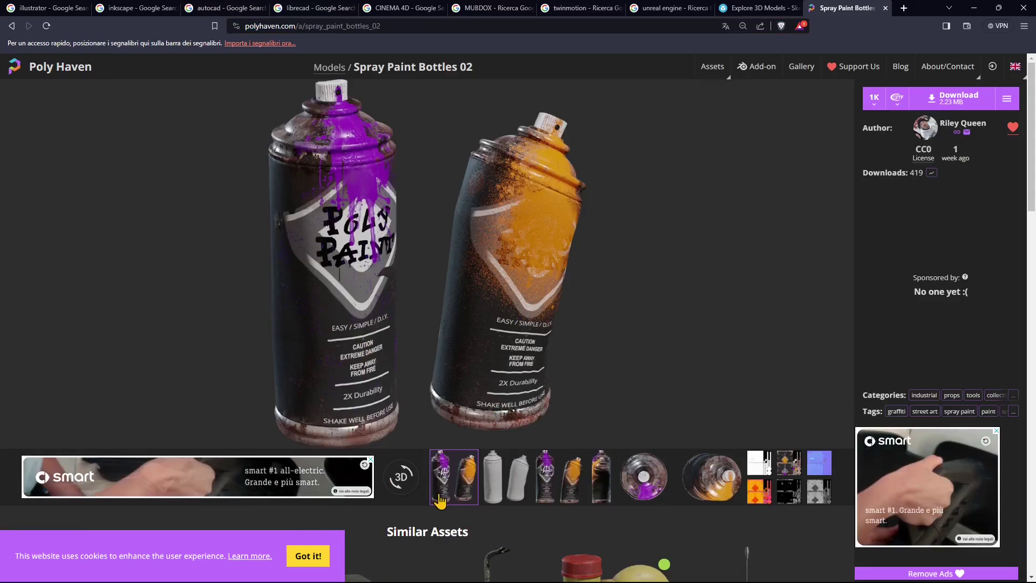
Preview the spray paint bottles' wireframe and several of their texture maps
{"action": "left_click", "coordinate": [506, 477]}
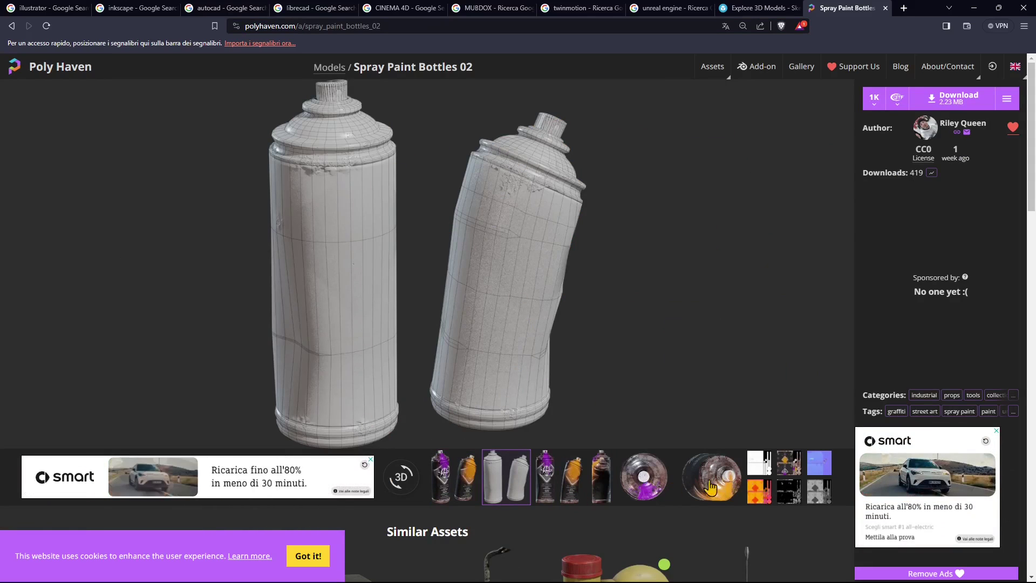
{"action": "left_click", "coordinate": [788, 467]}
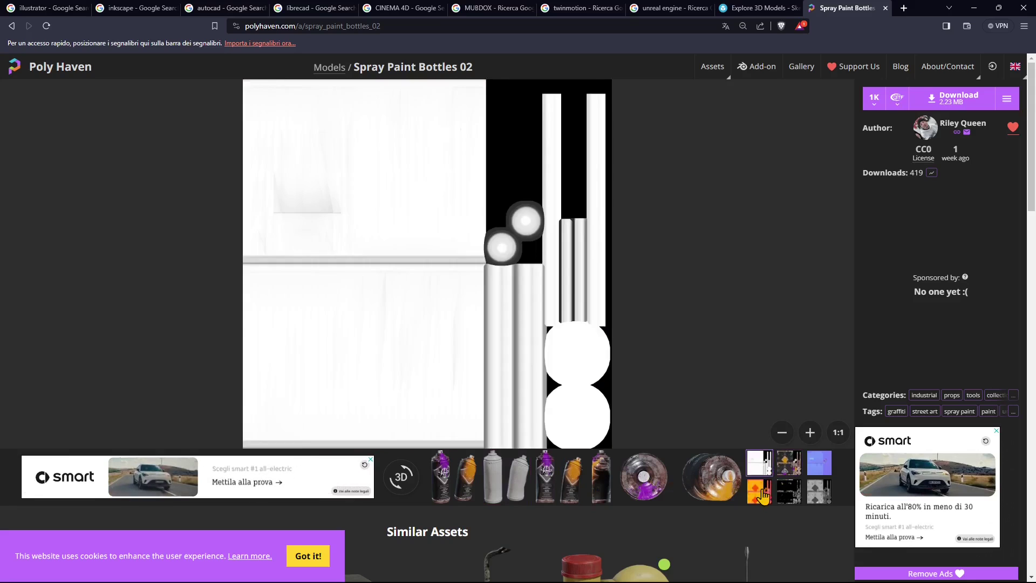
{"action": "left_click", "coordinate": [787, 493]}
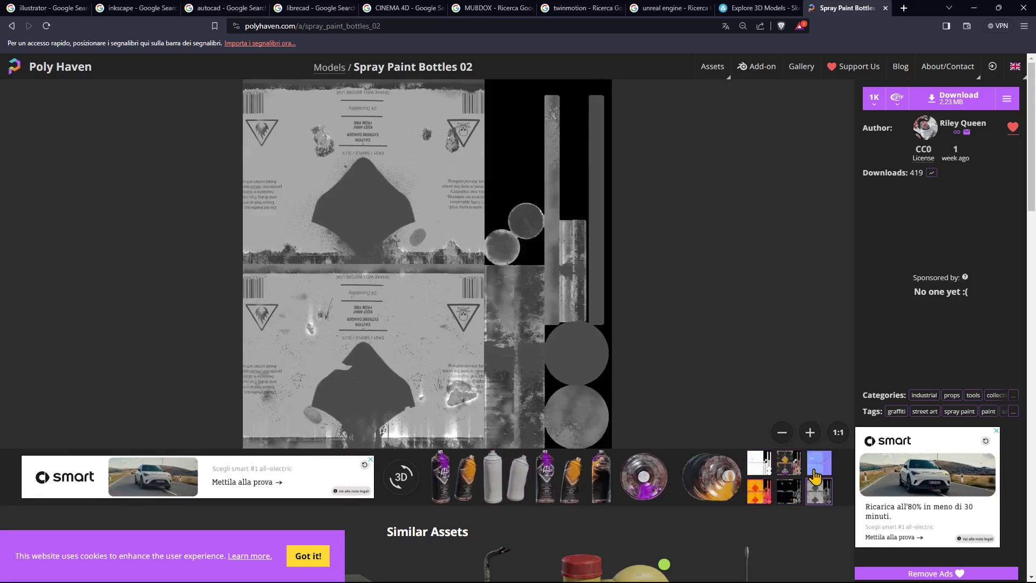
{"action": "left_click", "coordinate": [789, 464]}
{"action": "left_click", "coordinate": [758, 467]}
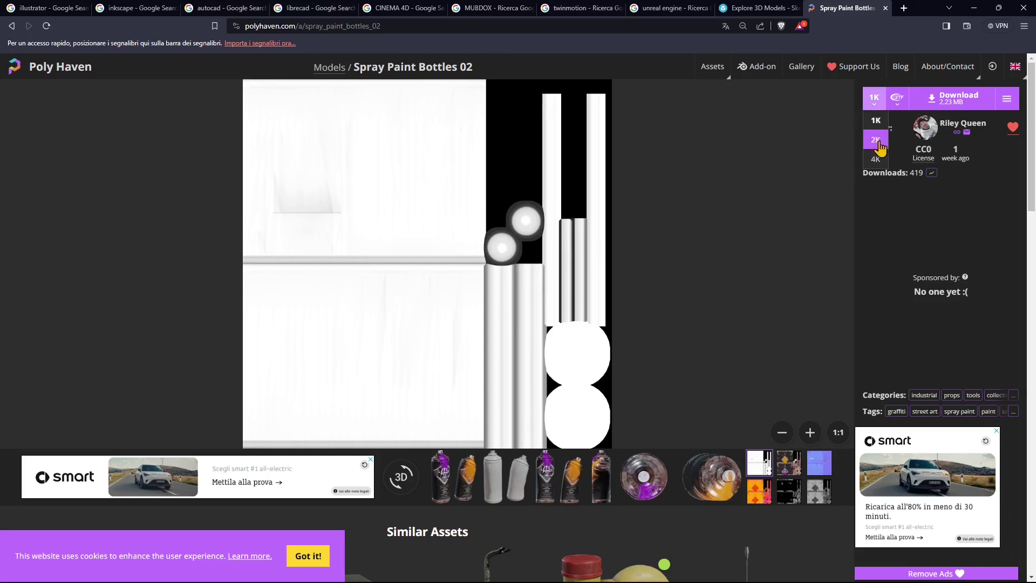
Choose glTF as the model's download format, then switch to File Explorer and open the extracted spray_paint_bottles_02_1k.gltf folder
{"action": "mouse_move", "coordinate": [897, 102]}
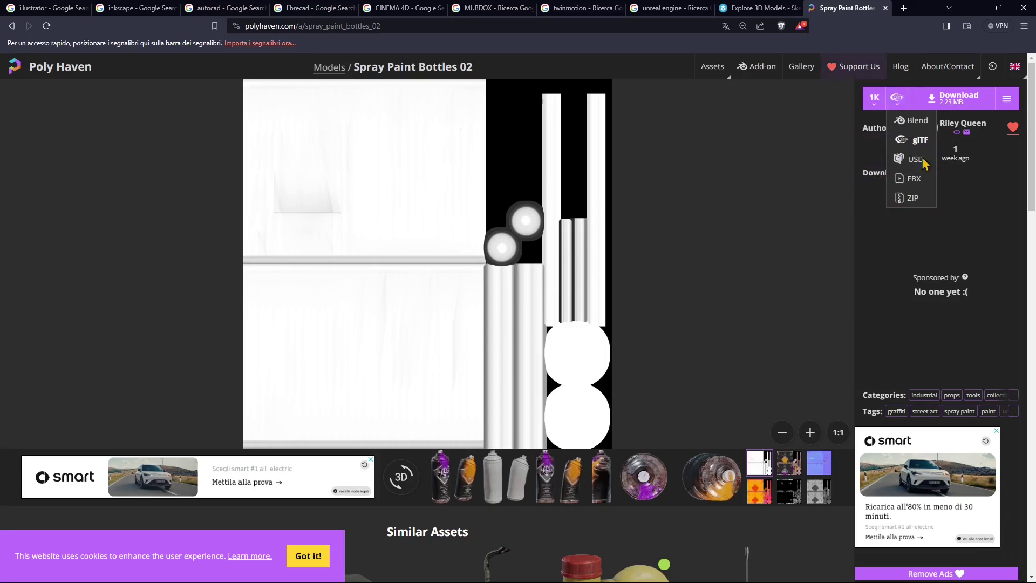
{"action": "left_click", "coordinate": [918, 139]}
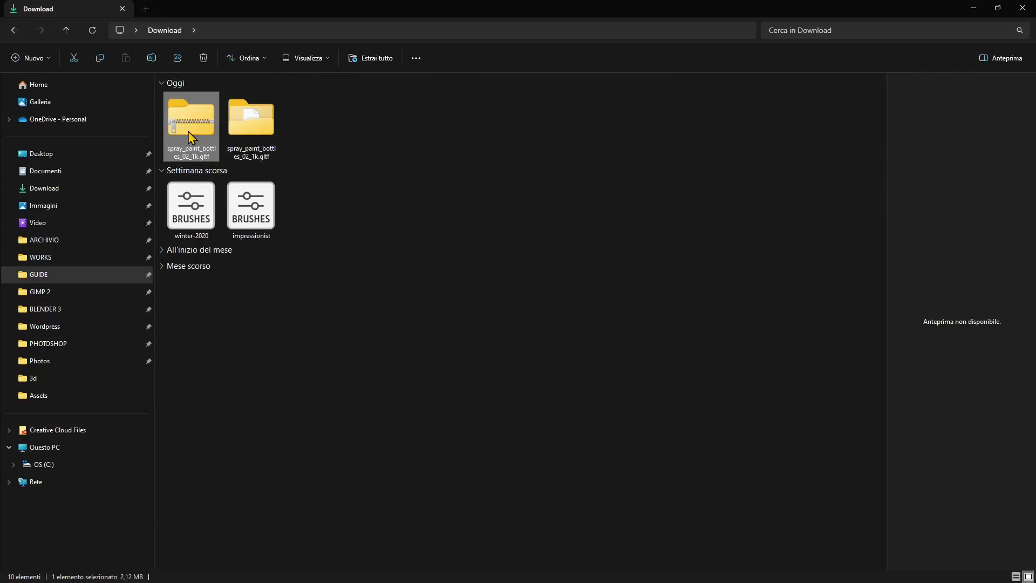
{"action": "left_click", "coordinate": [255, 129]}
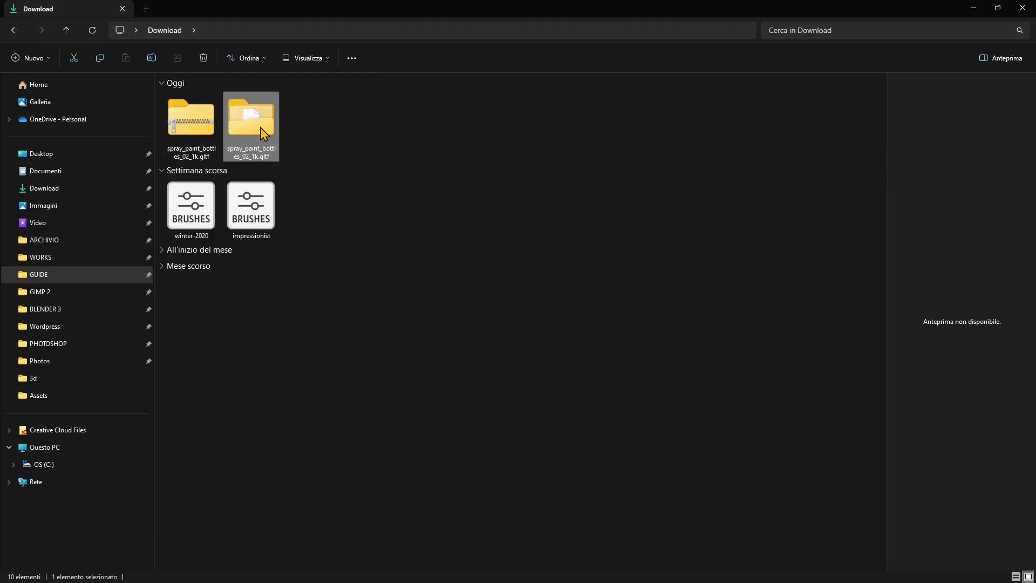
{"action": "double_click", "coordinate": [263, 128]}
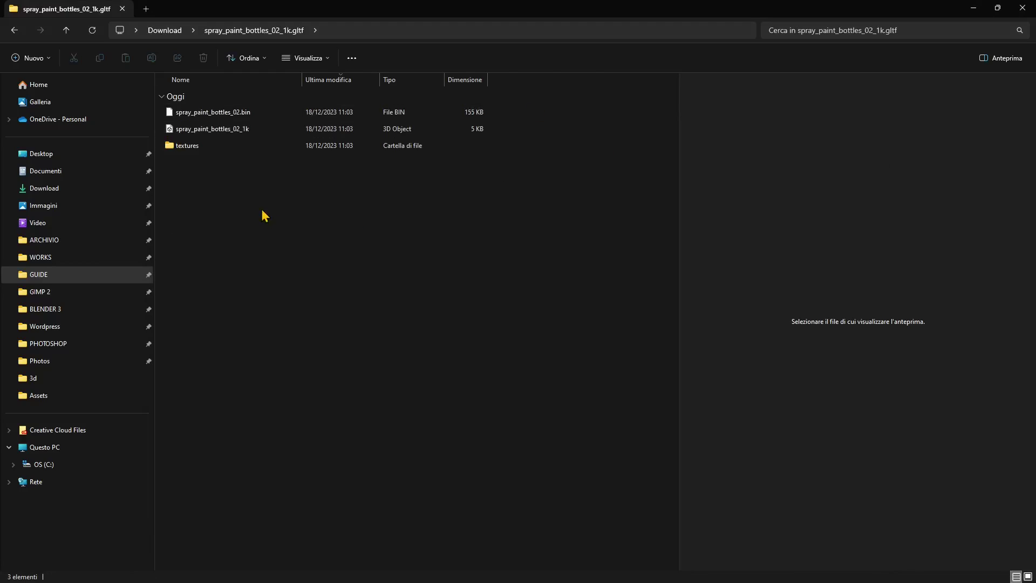
Preview the spray_paint_bottles_02_1k 3D object and the arm, diff and nor_gl images in its textures folder
{"action": "left_click", "coordinate": [208, 132]}
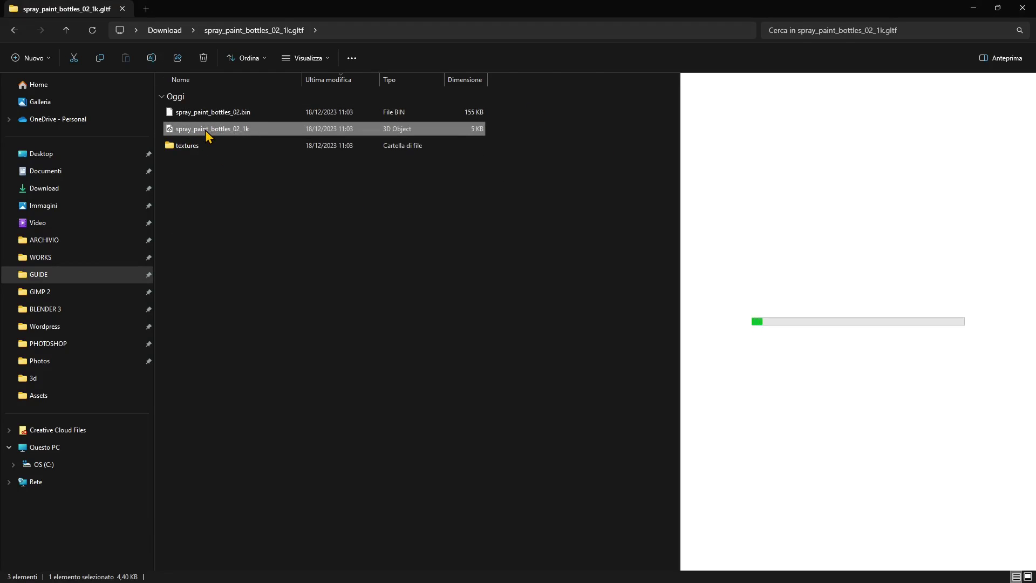
{"action": "double_click", "coordinate": [186, 149]}
{"action": "left_click", "coordinate": [232, 112]}
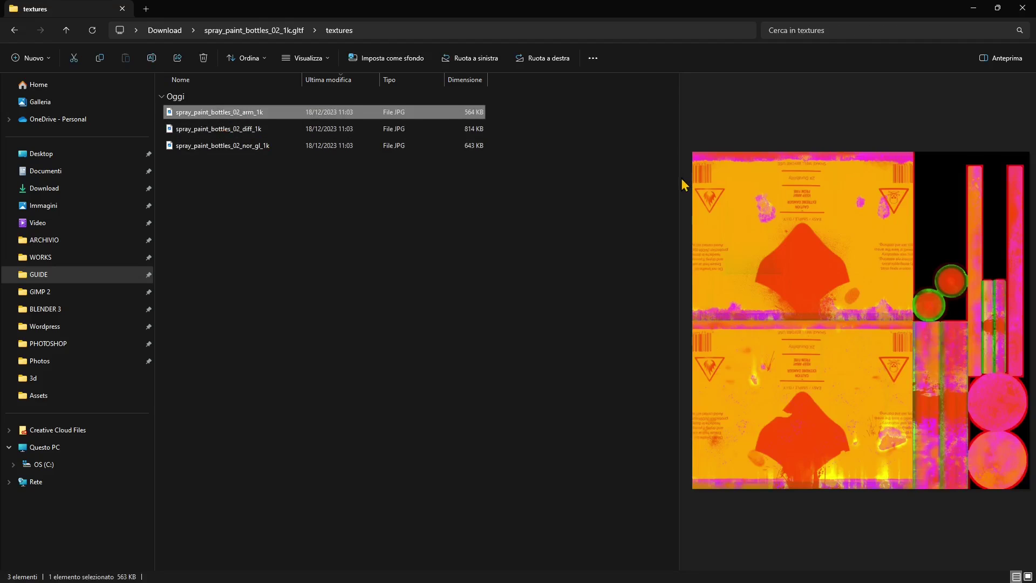
{"action": "left_click_drag", "start_coordinate": [678, 182], "coordinate": [531, 205]}
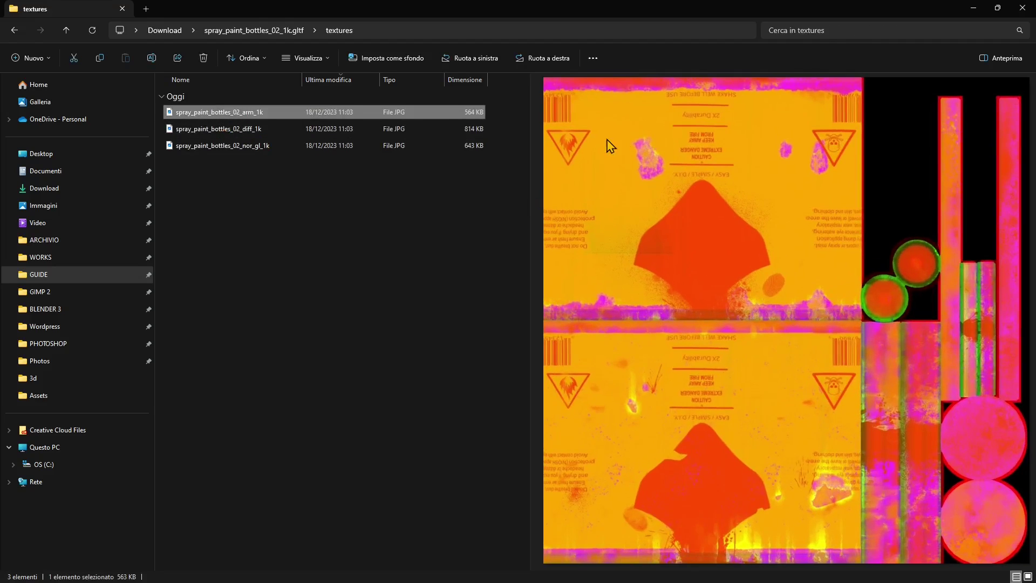
{"action": "left_click", "coordinate": [421, 129]}
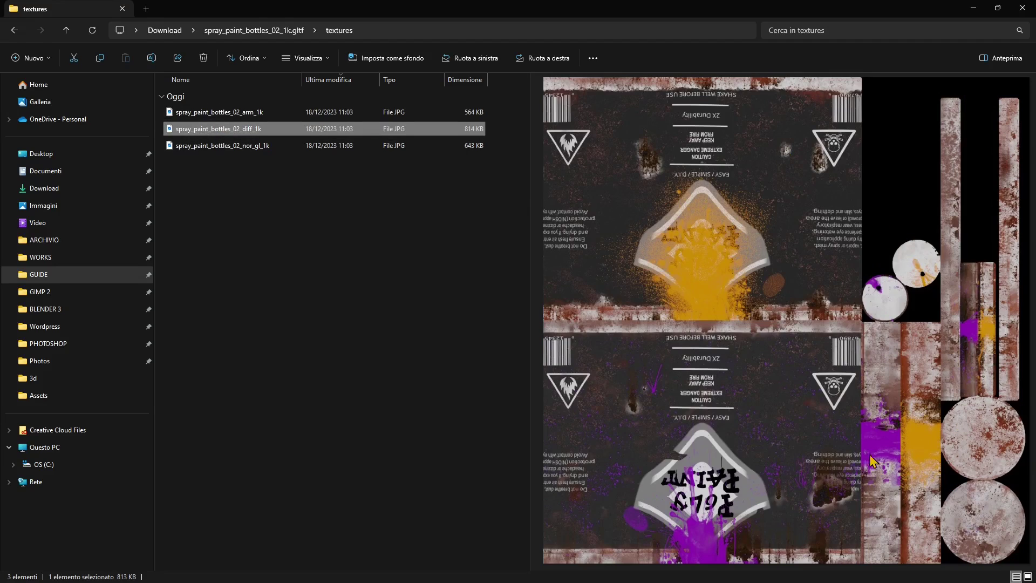
{"action": "left_click", "coordinate": [319, 150]}
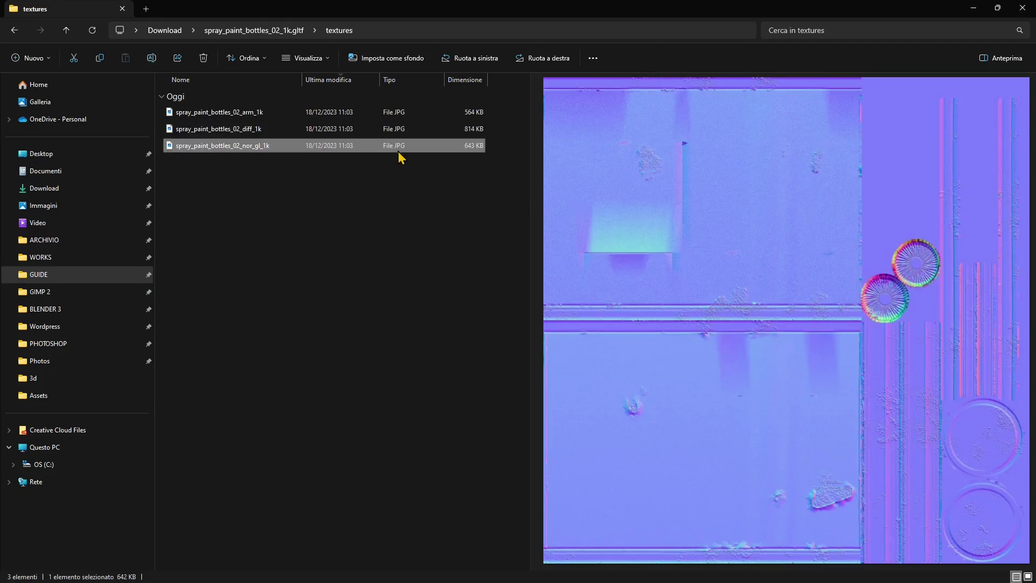
{"action": "left_click", "coordinate": [390, 130]}
{"action": "left_click", "coordinate": [253, 113]}
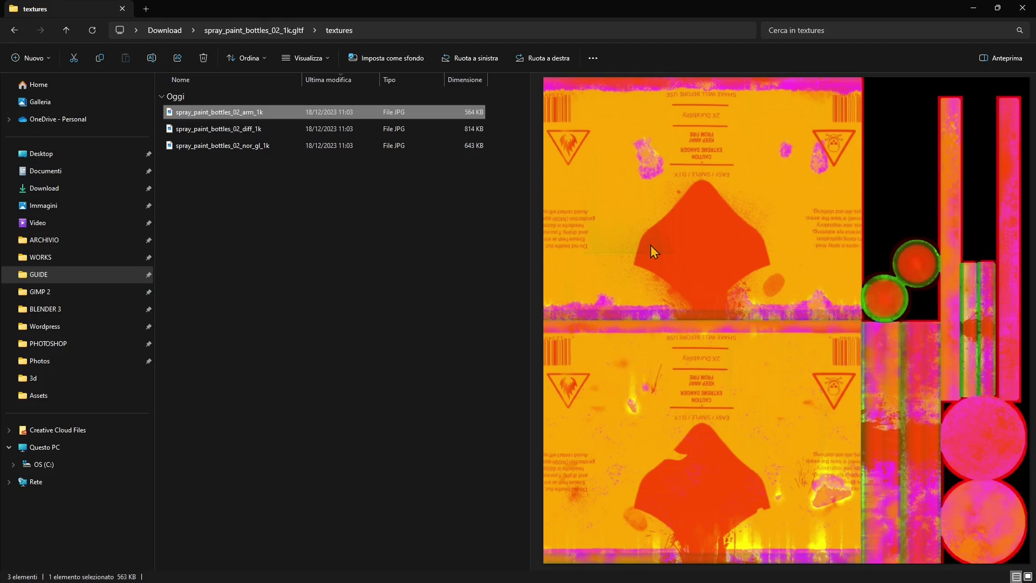
Switch to Photoshop and import spray_paint_bottles_02_1k from the 3d folder as a new 3D layer, with Millimeters as 3D units
{"action": "left_click", "coordinate": [974, 8]}
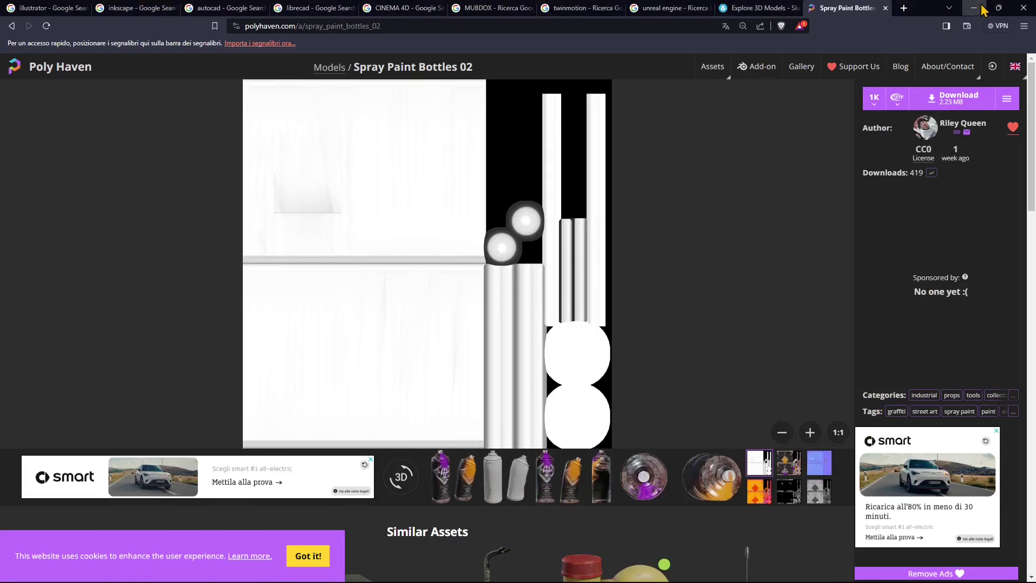
{"action": "left_click", "coordinate": [974, 8]}
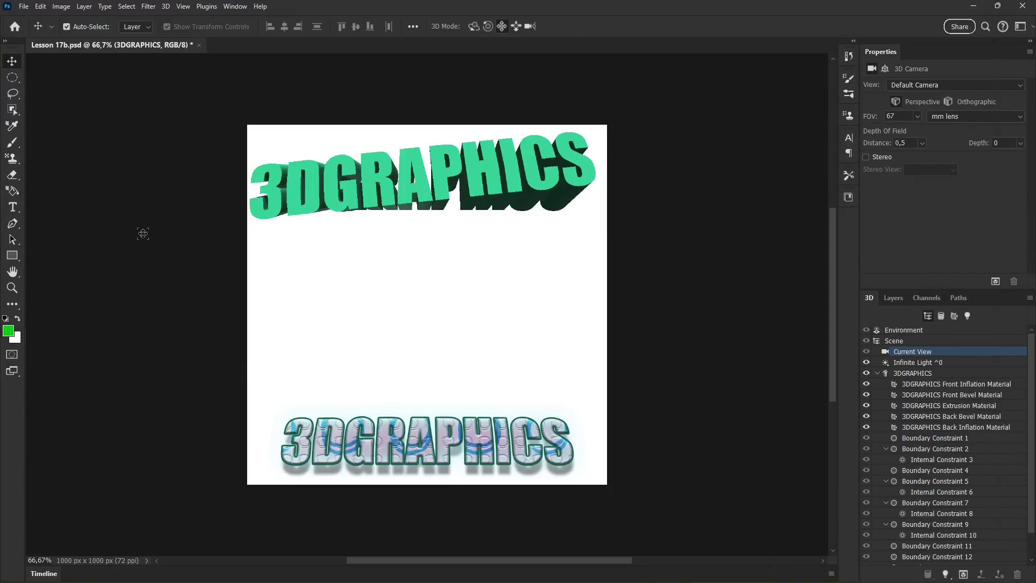
{"action": "left_click", "coordinate": [165, 8]}
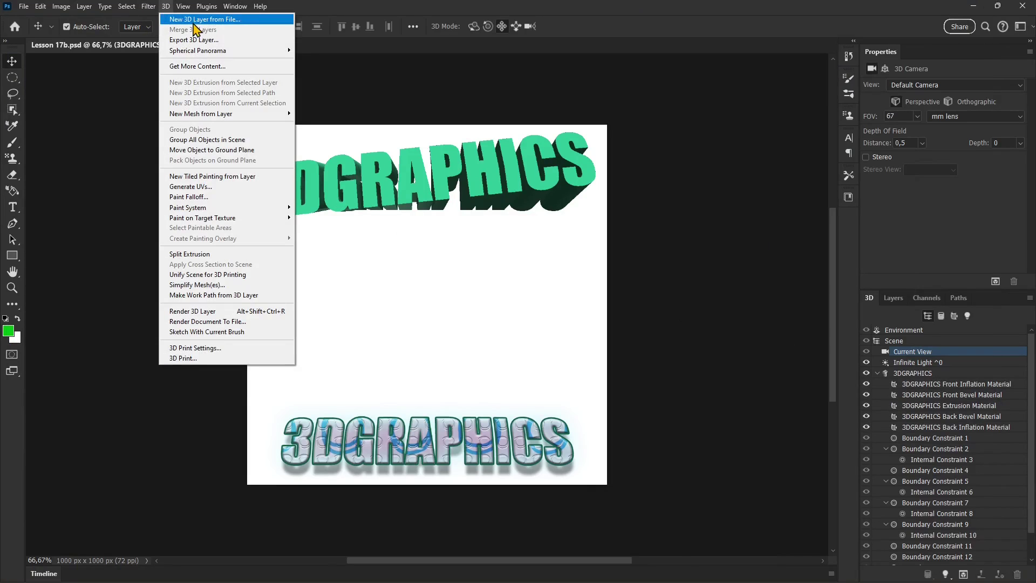
{"action": "left_click", "coordinate": [222, 22]}
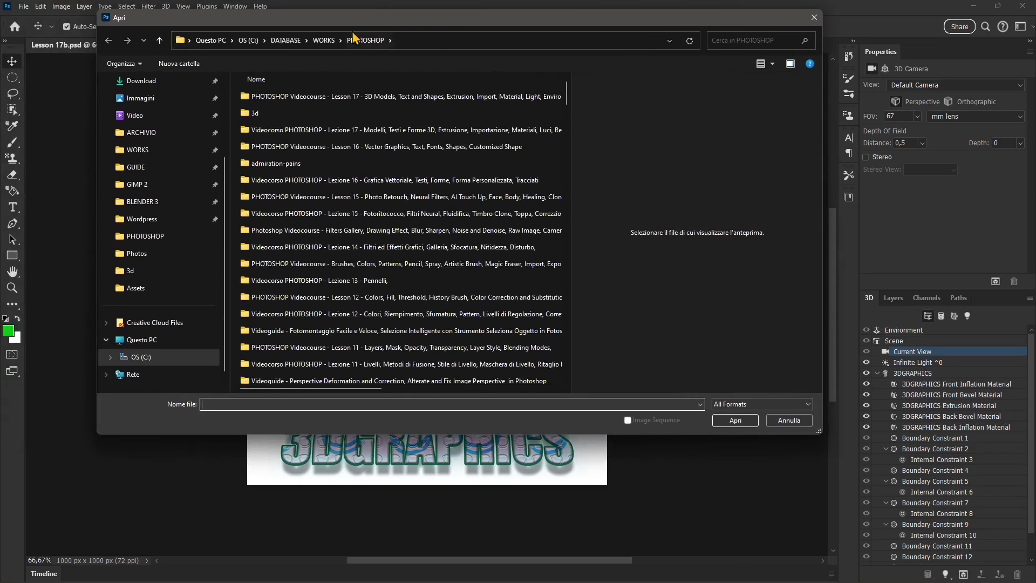
{"action": "double_click", "coordinate": [258, 113]}
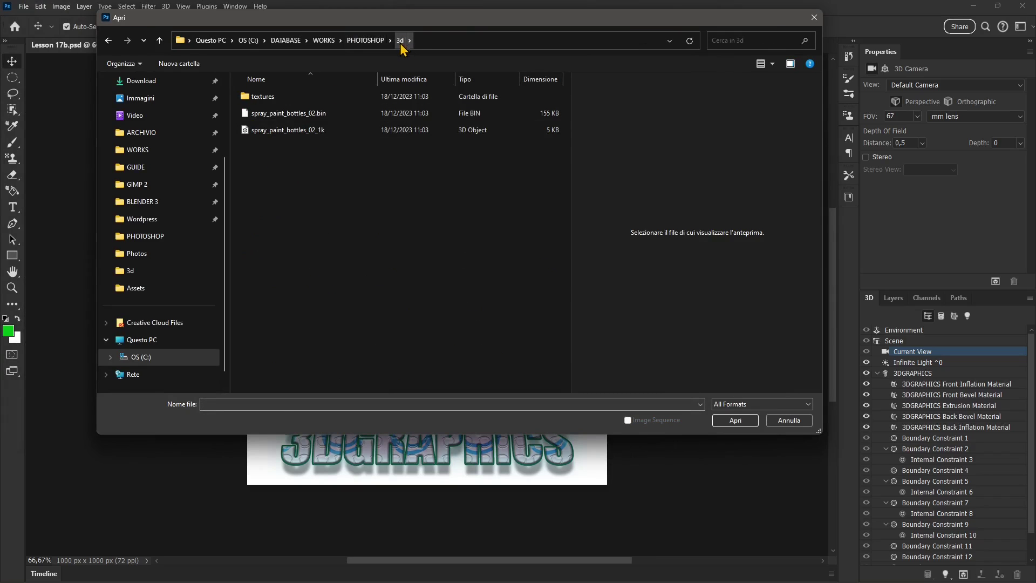
{"action": "left_click", "coordinate": [270, 131]}
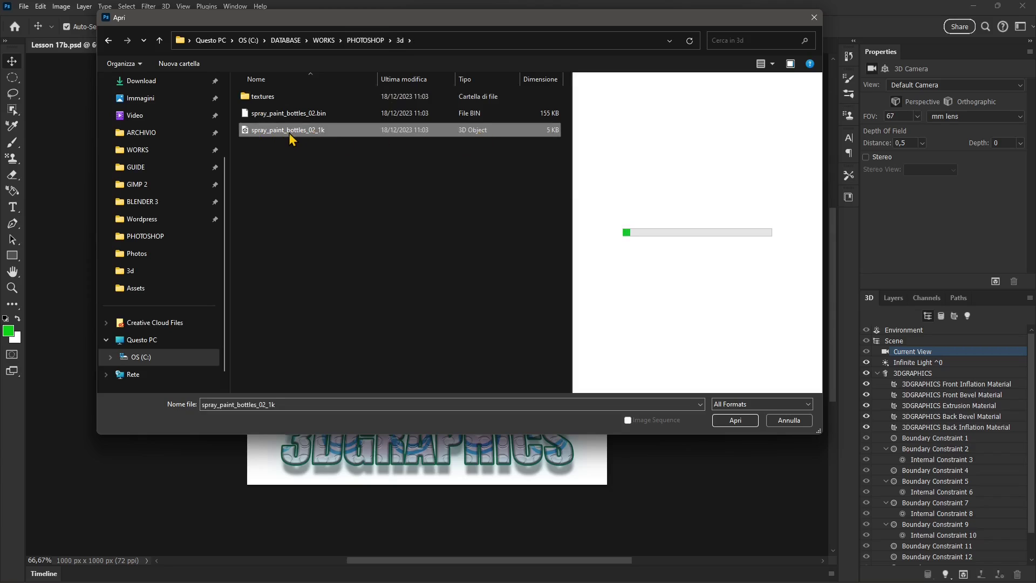
{"action": "left_click", "coordinate": [738, 405]}
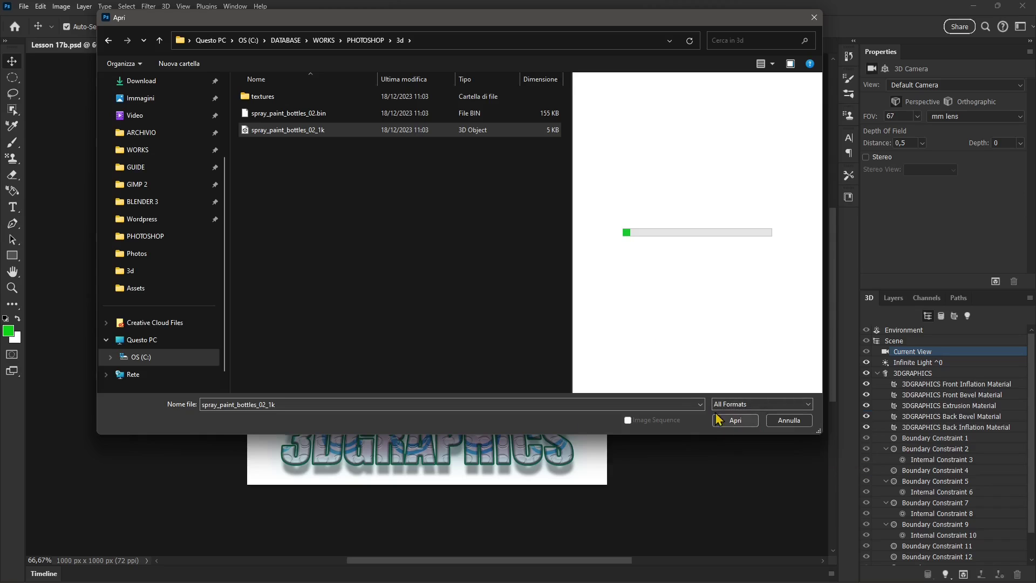
{"action": "double_click", "coordinate": [326, 132]}
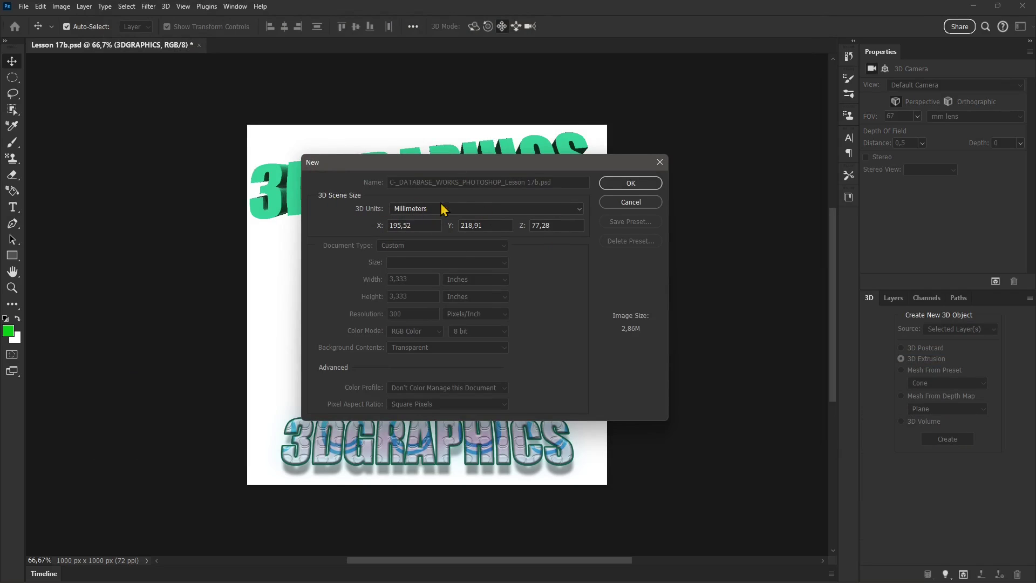
{"action": "left_click", "coordinate": [632, 186]}
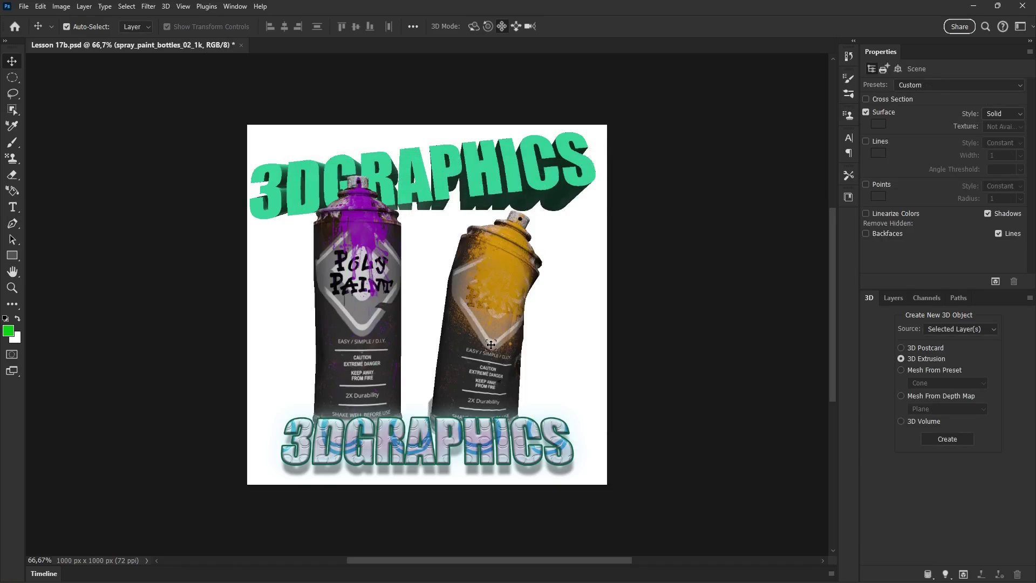
Pan the 3D camera slightly and slide it so the two spray cans sit a little farther back in the scene
{"action": "mouse_move", "coordinate": [385, 319]}
{"action": "left_mouse_down"}
{"action": "mouse_move", "coordinate": [390, 280]}
{"action": "mouse_move", "coordinate": [386, 319]}
{"action": "left_mouse_up"}
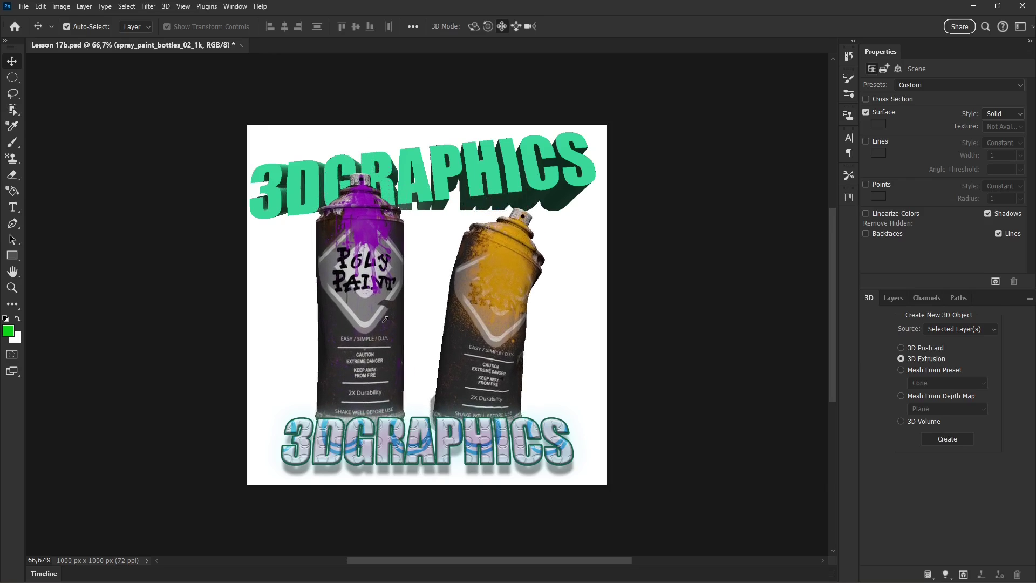
{"action": "left_click", "coordinate": [516, 27]}
{"action": "mouse_move", "coordinate": [426, 314]}
{"action": "left_mouse_down"}
{"action": "mouse_move", "coordinate": [423, 324]}
{"action": "mouse_move", "coordinate": [425, 203]}
{"action": "left_mouse_up"}
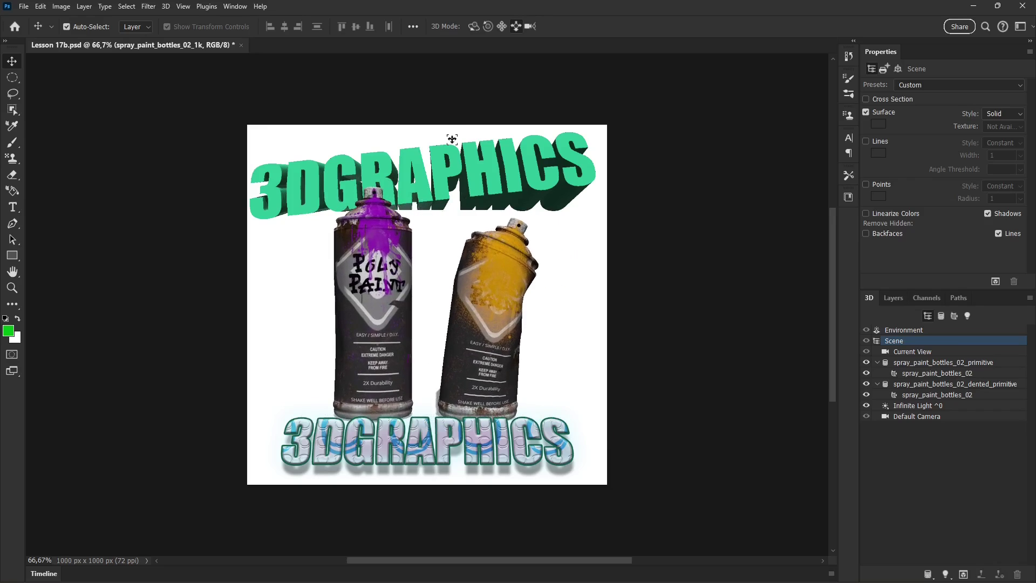
Zoom the 3D camera out and back in on the spray cans, and orbit it slightly around them
{"action": "left_click", "coordinate": [530, 28]}
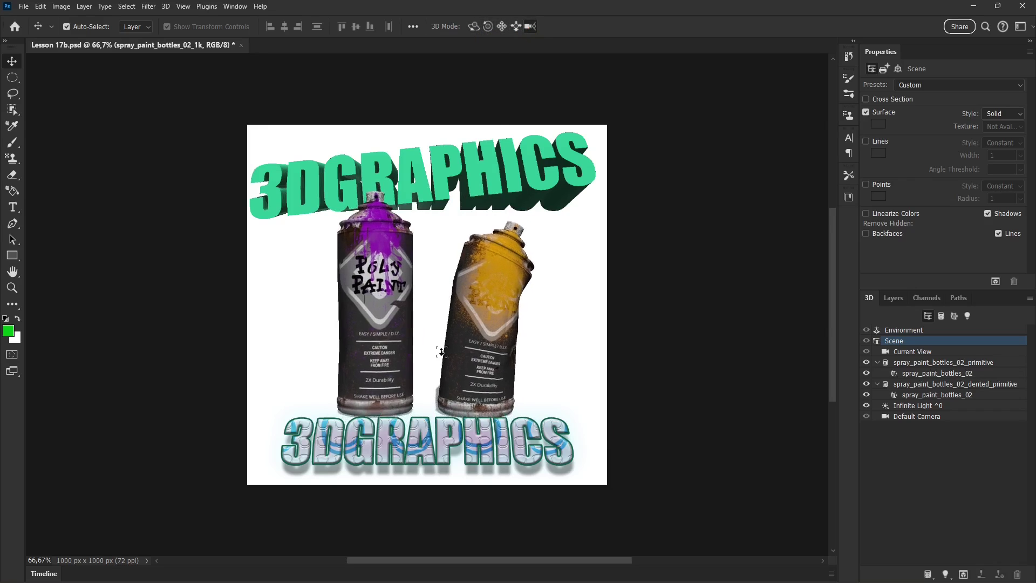
{"action": "mouse_move", "coordinate": [456, 249]}
{"action": "left_mouse_down"}
{"action": "mouse_move", "coordinate": [475, 91]}
{"action": "mouse_move", "coordinate": [502, 424]}
{"action": "left_mouse_up"}
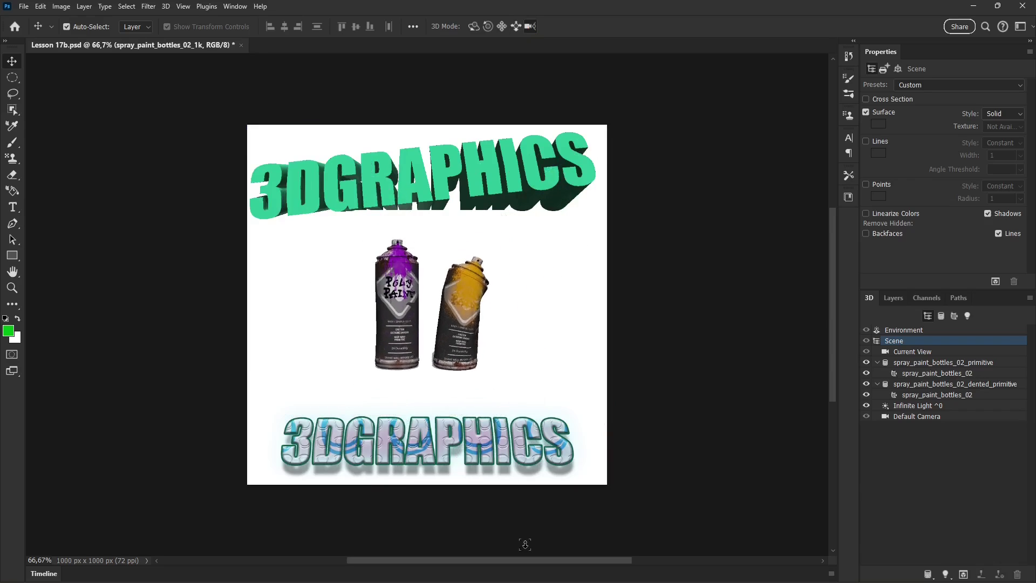
{"action": "left_click_drag", "start_coordinate": [531, 219], "coordinate": [534, 307]}
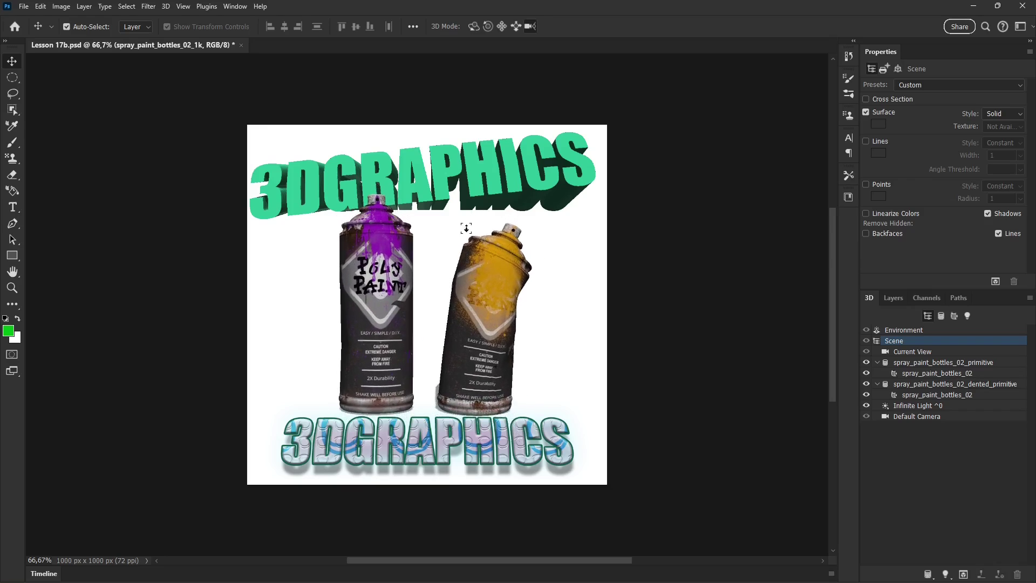
{"action": "left_click", "coordinate": [473, 26]}
{"action": "mouse_move", "coordinate": [411, 259]}
{"action": "left_mouse_down"}
{"action": "mouse_move", "coordinate": [431, 262]}
{"action": "mouse_move", "coordinate": [374, 266]}
{"action": "left_mouse_up"}
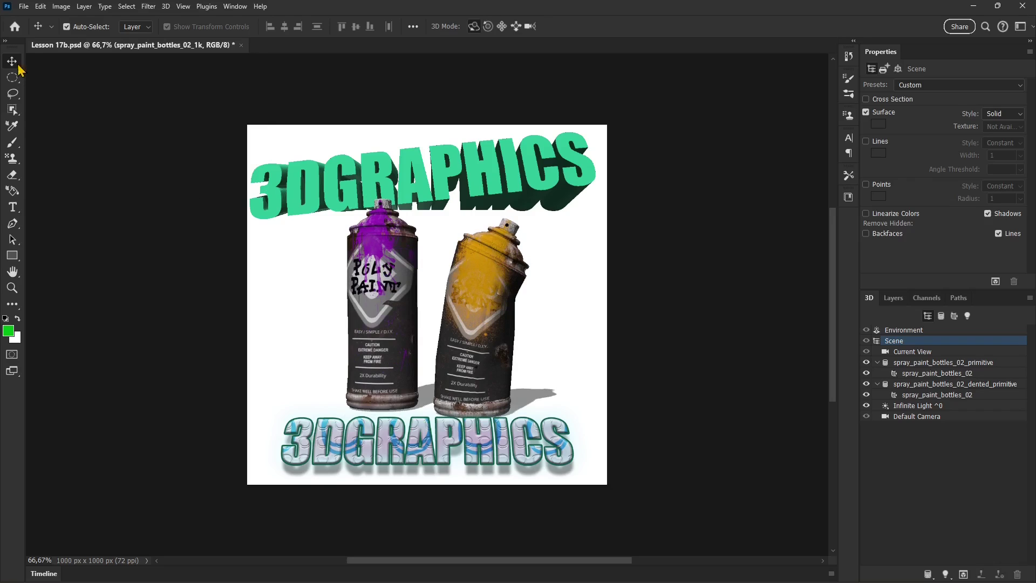
Sample the purple can's material with the 3D Material Eyedropper and browse the available material presets without applying one
{"action": "left_click", "coordinate": [12, 128]}
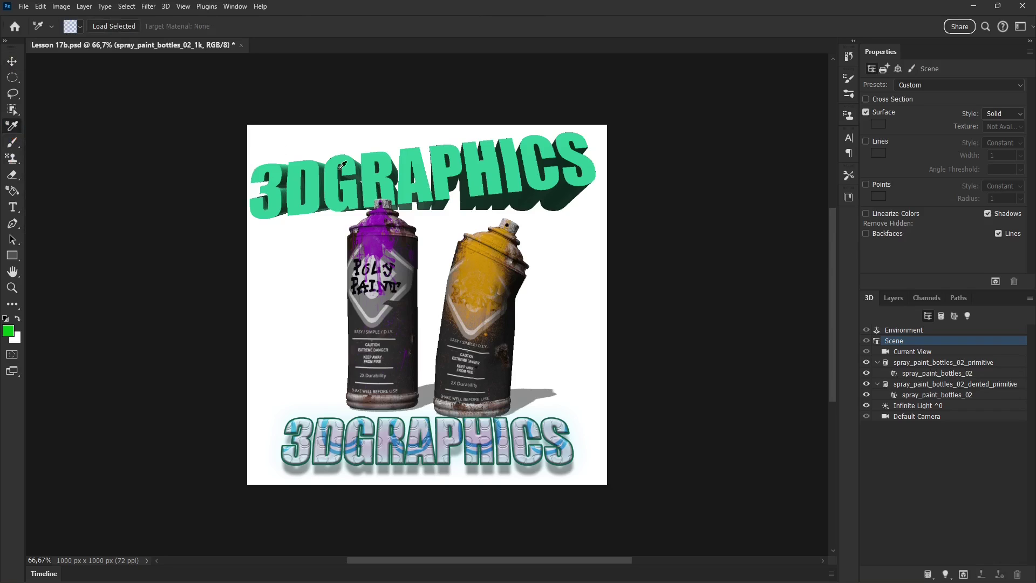
{"action": "left_click", "coordinate": [379, 230]}
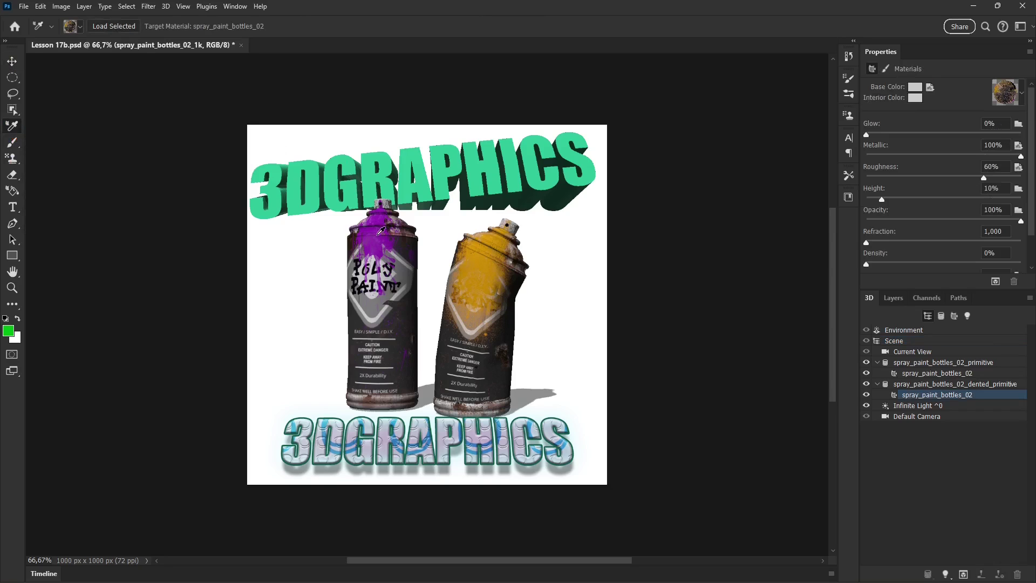
{"action": "left_click", "coordinate": [78, 26]}
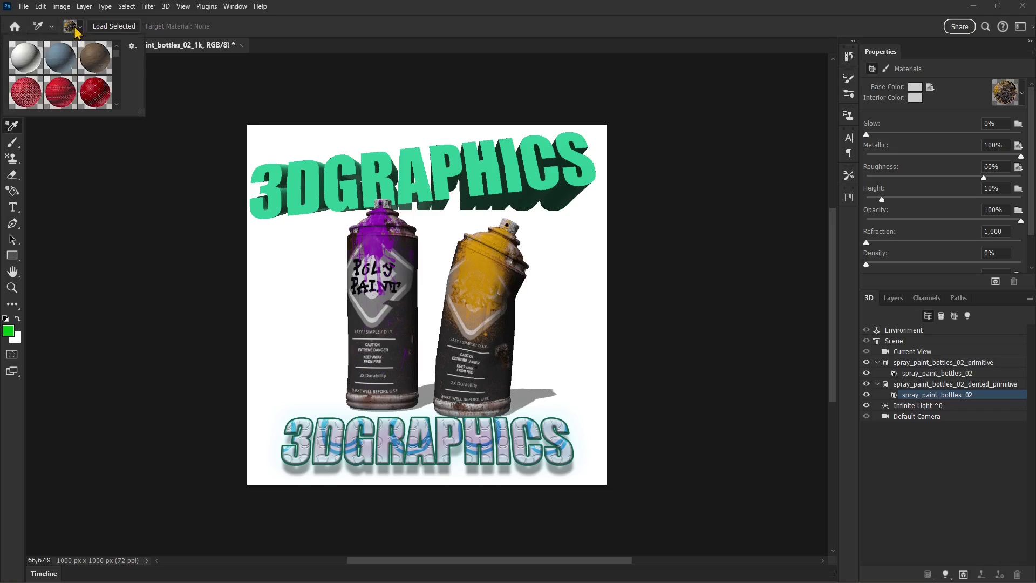
{"action": "scroll", "coordinate": [103, 65], "scroll_direction": "down", "scroll_amount": 5}
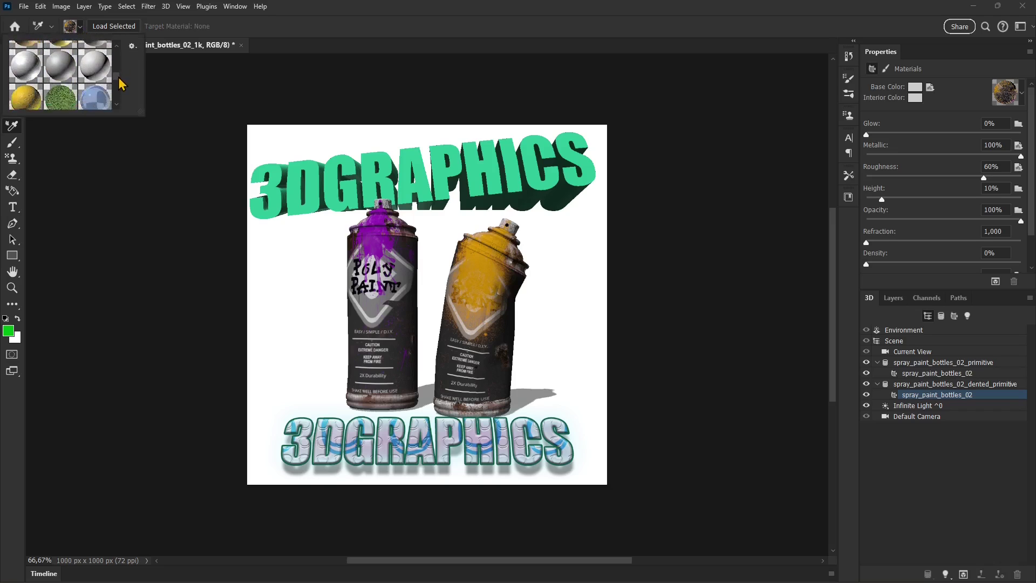
{"action": "left_click", "coordinate": [268, 47]}
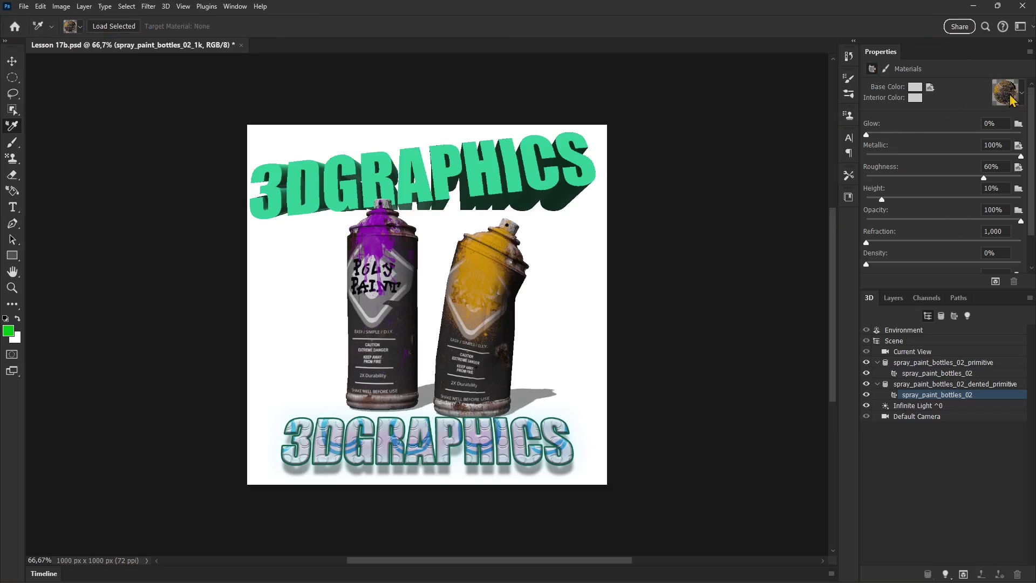
Set the sampled can material's Height to 20% and try its other sliders, leaving Metallic and Opacity at 100% and Density at 0%
{"action": "left_click", "coordinate": [952, 156]}
{"action": "left_click", "coordinate": [1025, 158]}
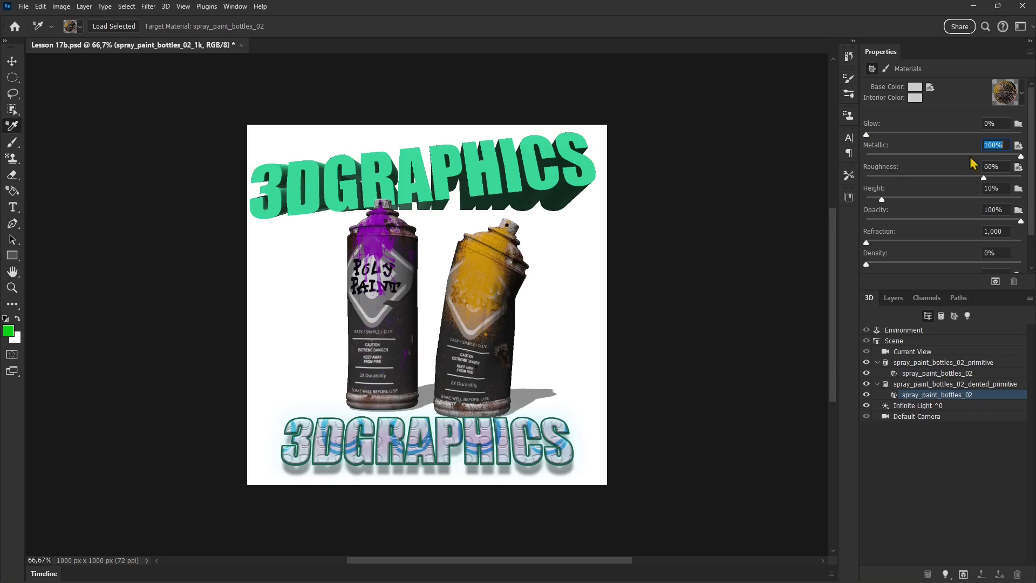
{"action": "left_click_drag", "start_coordinate": [882, 199], "coordinate": [897, 199]}
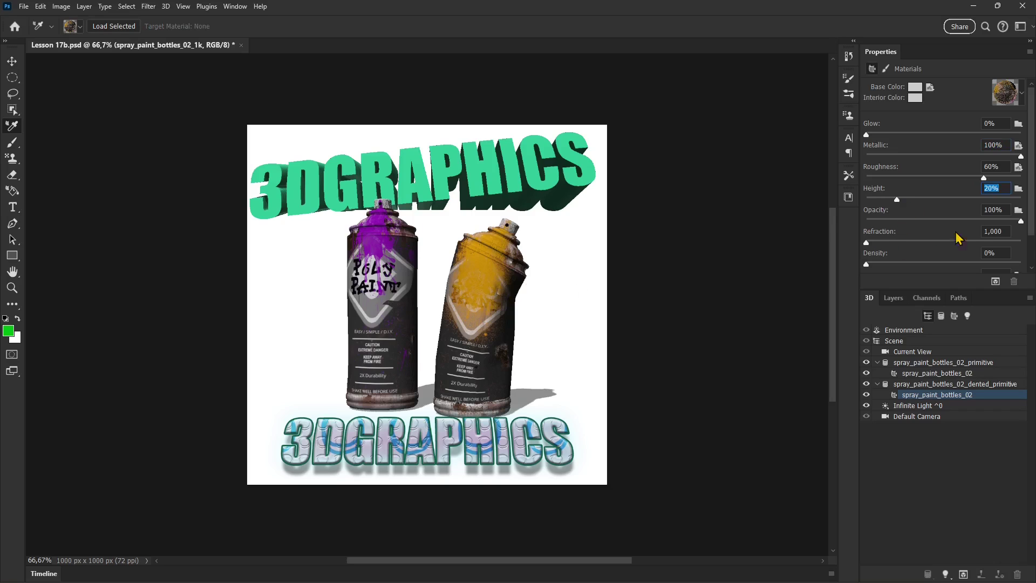
{"action": "mouse_move", "coordinate": [1020, 222]}
{"action": "left_mouse_down"}
{"action": "mouse_move", "coordinate": [892, 220]}
{"action": "mouse_move", "coordinate": [1023, 226]}
{"action": "left_mouse_up"}
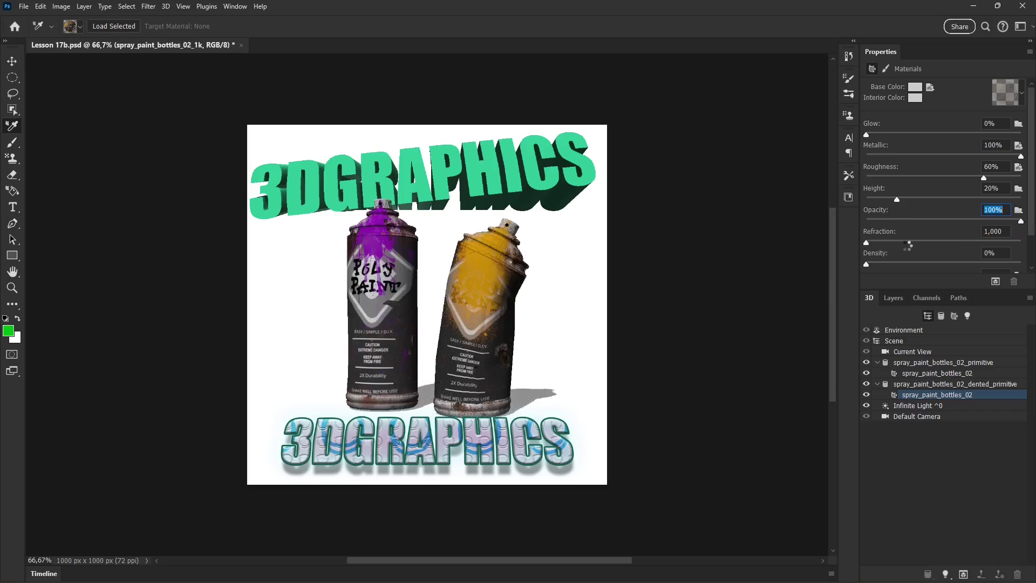
{"action": "left_click_drag", "start_coordinate": [867, 242], "coordinate": [856, 270]}
{"action": "left_click_drag", "start_coordinate": [1030, 140], "coordinate": [561, 190]}
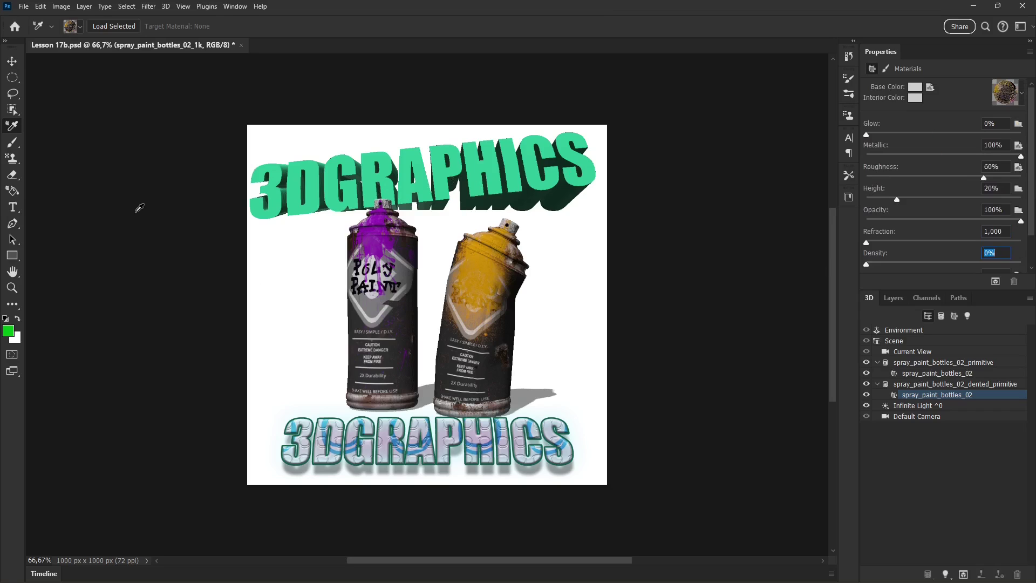
Paint green splatters on the lower part of the purple can with the Brush tool, using the 27 px splatter brush
{"action": "left_click", "coordinate": [893, 298]}
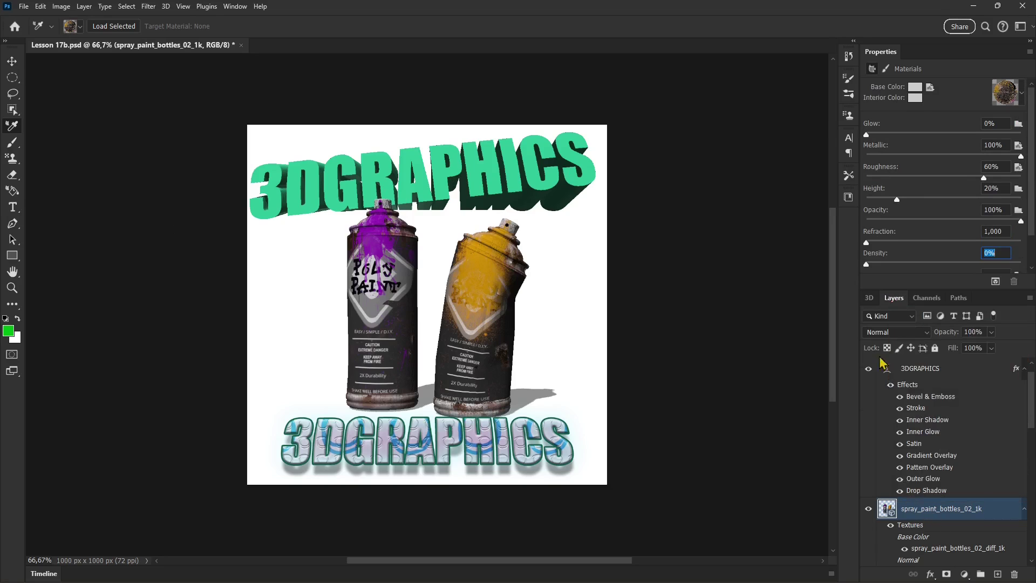
{"action": "left_click", "coordinate": [868, 302]}
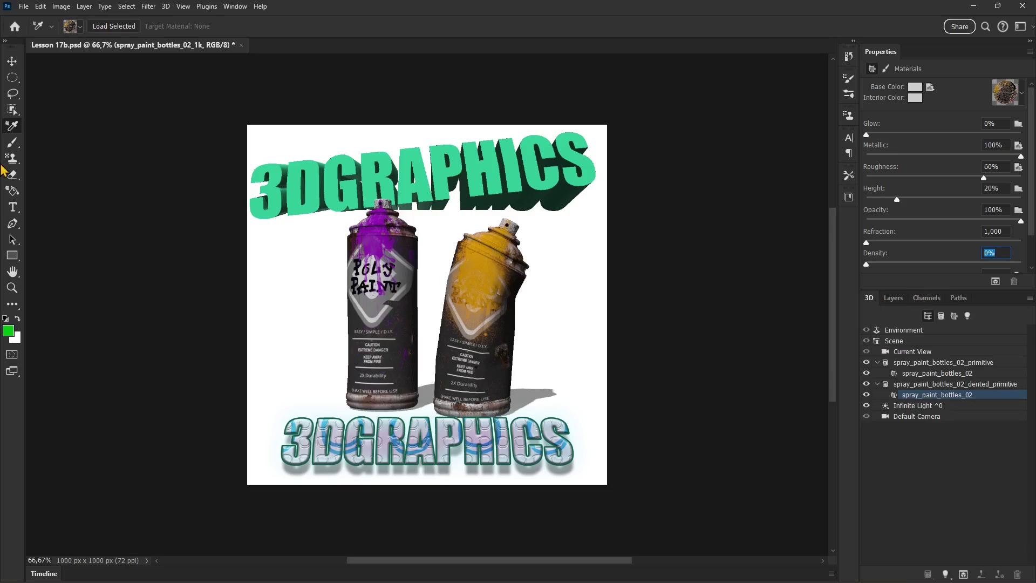
{"action": "left_click", "coordinate": [8, 144]}
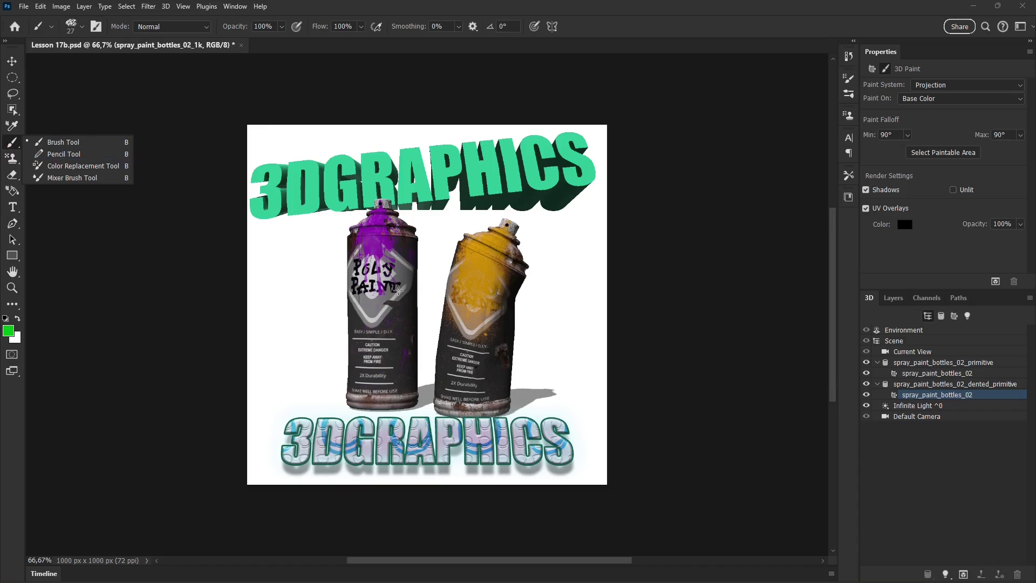
{"action": "left_click", "coordinate": [401, 322]}
{"action": "left_click", "coordinate": [379, 342]}
{"action": "left_click", "coordinate": [397, 382]}
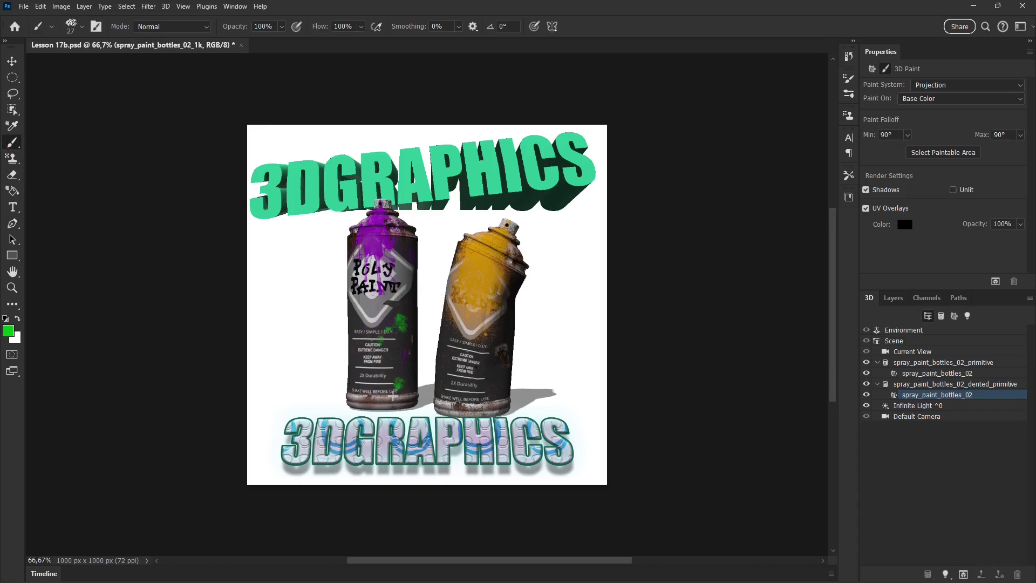
{"action": "mouse_move", "coordinate": [393, 396]}
{"action": "left_mouse_down"}
{"action": "mouse_move", "coordinate": [383, 399]}
{"action": "mouse_move", "coordinate": [406, 375]}
{"action": "left_mouse_up"}
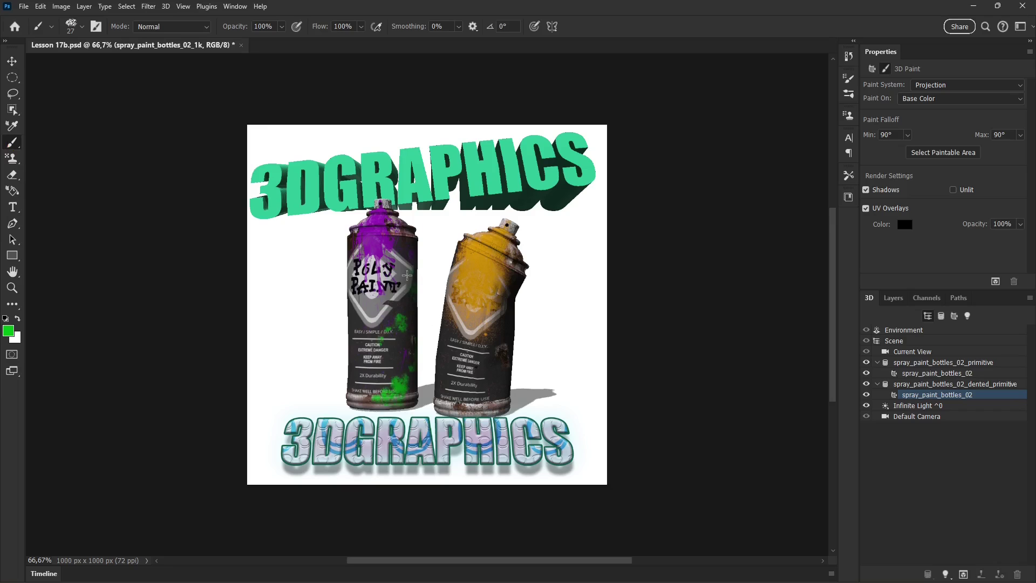
Paint more green splatters over the dented yellow can and along the lower left side of the purple can
{"action": "left_click", "coordinate": [510, 405]}
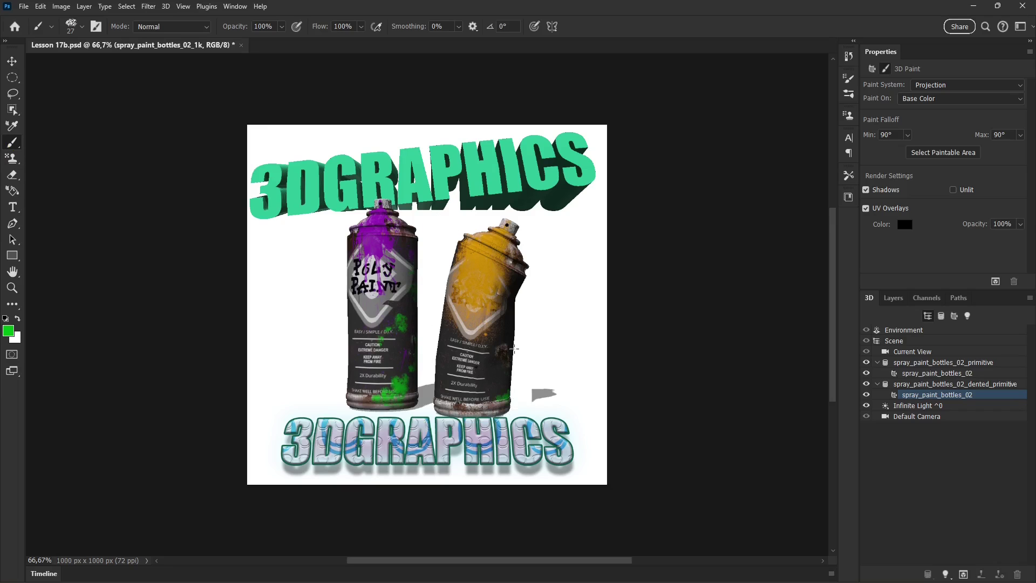
{"action": "left_click", "coordinate": [502, 361]}
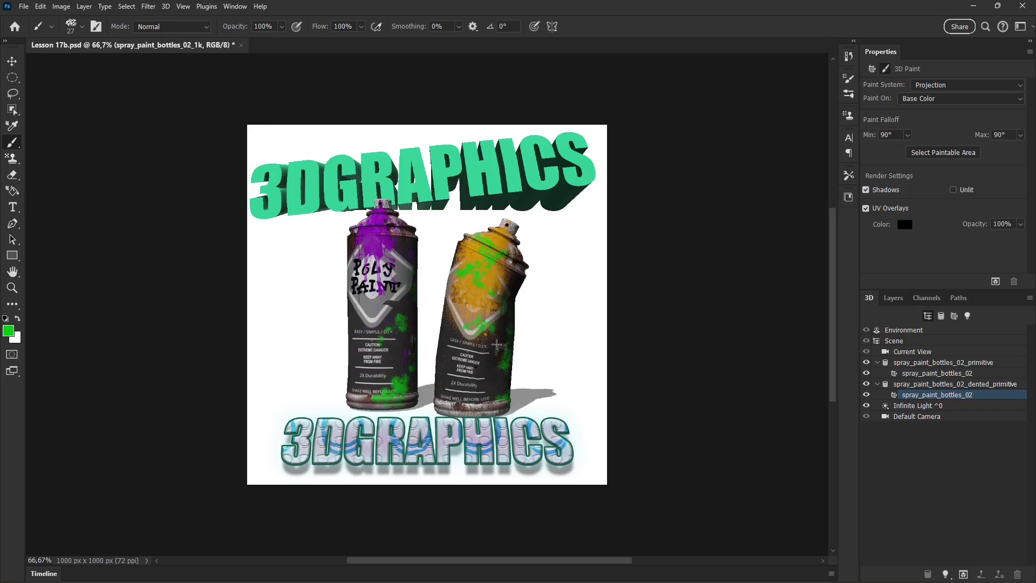
{"action": "left_click", "coordinate": [81, 26]}
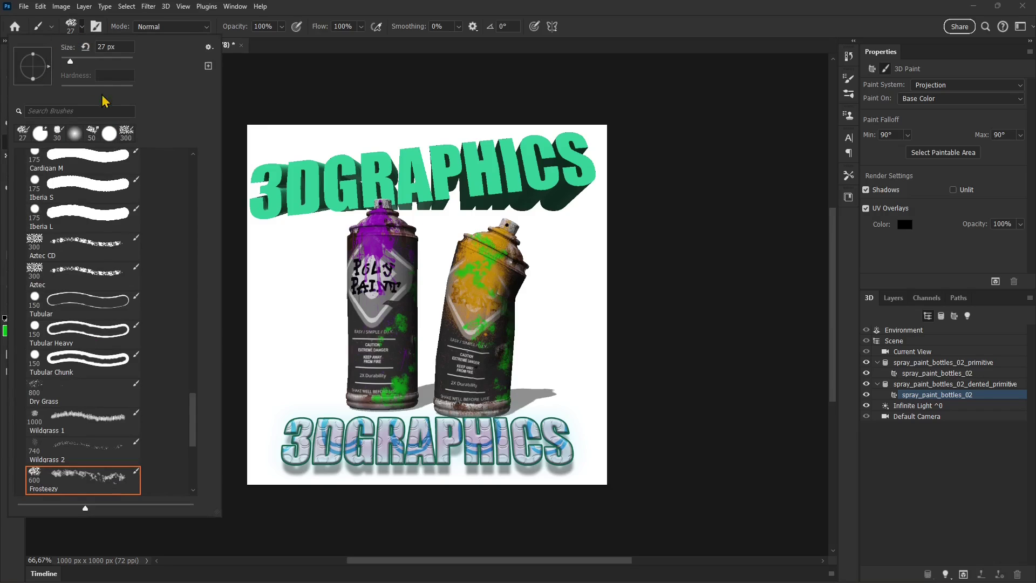
{"action": "left_click", "coordinate": [82, 28]}
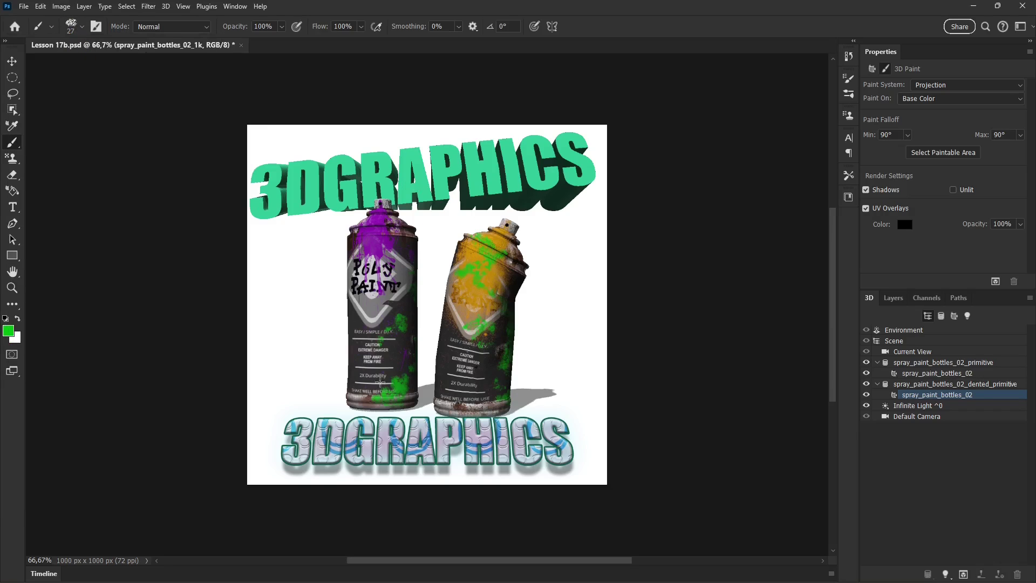
{"action": "mouse_move", "coordinate": [368, 407]}
{"action": "left_mouse_down"}
{"action": "mouse_move", "coordinate": [381, 374]}
{"action": "mouse_move", "coordinate": [362, 374]}
{"action": "mouse_move", "coordinate": [362, 340]}
{"action": "left_mouse_up"}
Try erasing the green paint on the purple can with the Eraser tool, and undo the stroke
{"action": "left_click", "coordinate": [12, 174]}
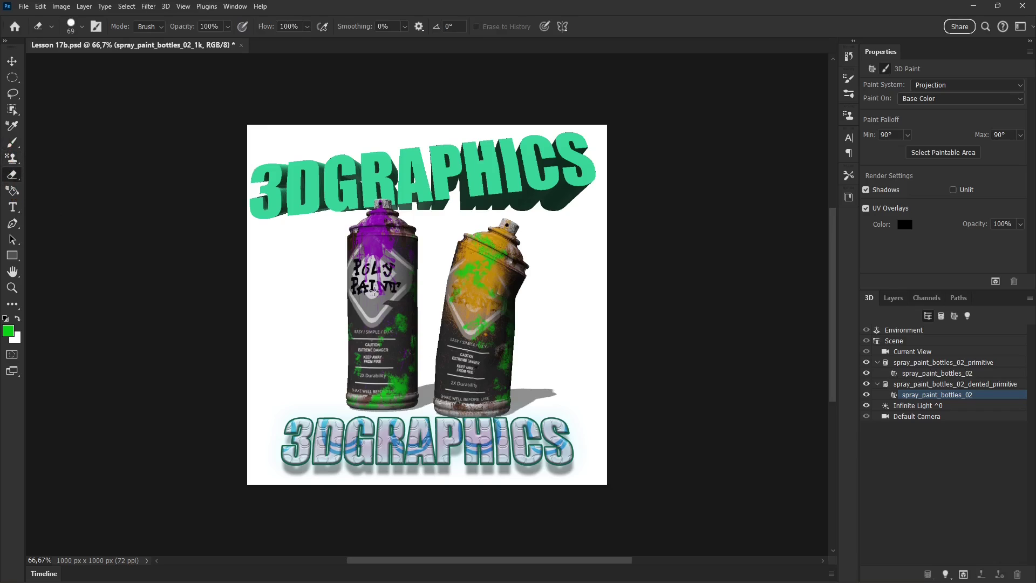
{"action": "left_click_drag", "start_coordinate": [408, 320], "coordinate": [398, 345]}
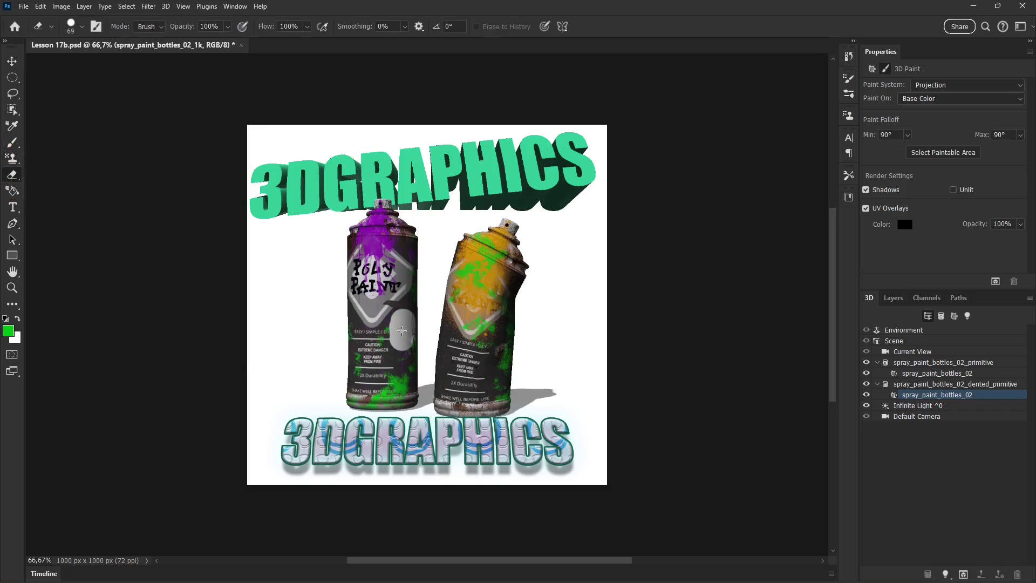
{"action": "key", "text": "ctrl+z"}
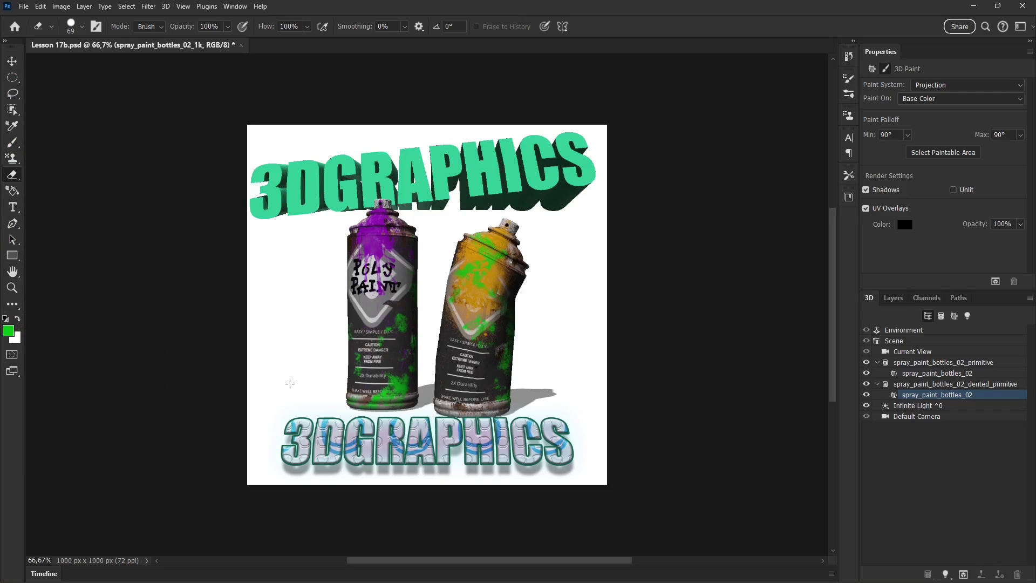
Try the Metal Gold material on the cans with the 3D Material Drop tool, and undo it
{"action": "left_click", "coordinate": [12, 191]}
{"action": "left_click", "coordinate": [80, 27]}
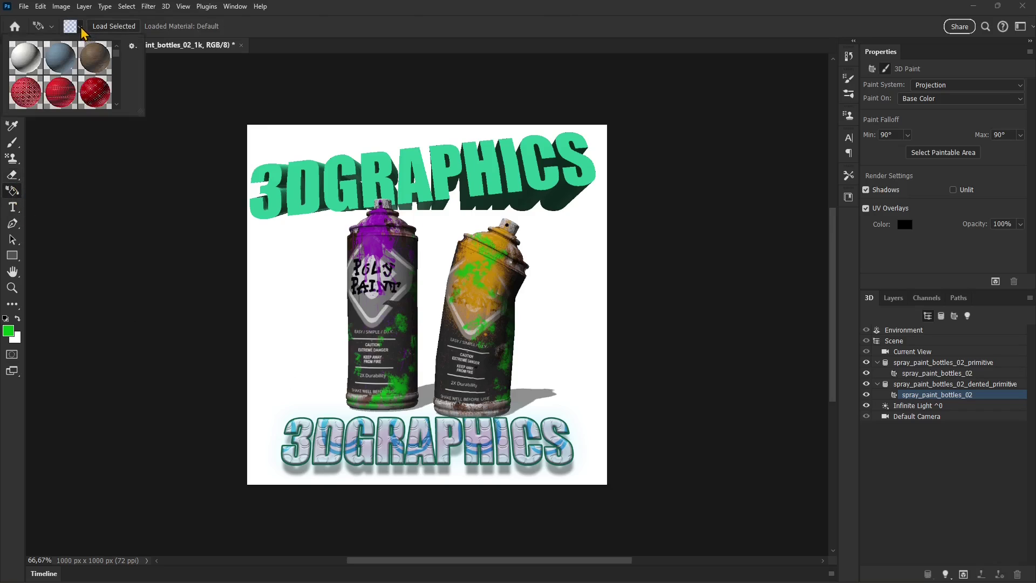
{"action": "scroll", "coordinate": [124, 75], "scroll_direction": "down", "scroll_amount": 3}
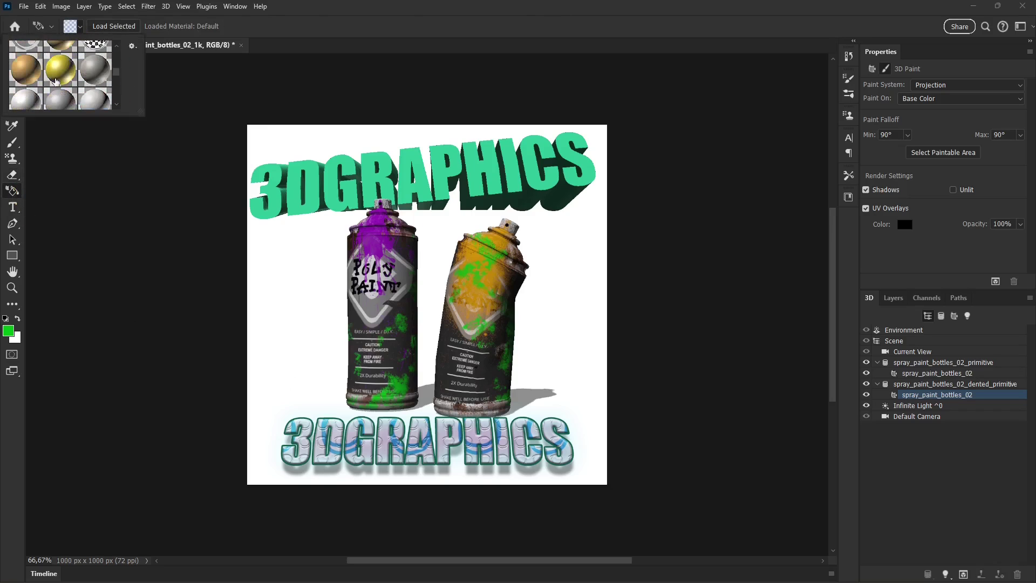
{"action": "left_click", "coordinate": [54, 75]}
{"action": "left_click", "coordinate": [365, 287]}
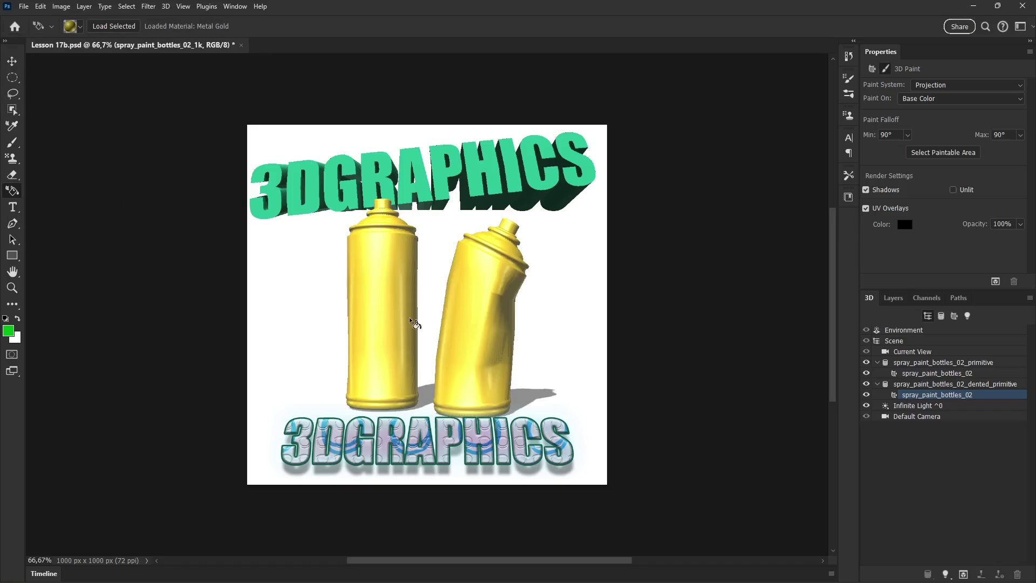
{"action": "key", "text": "ctrl+z"}
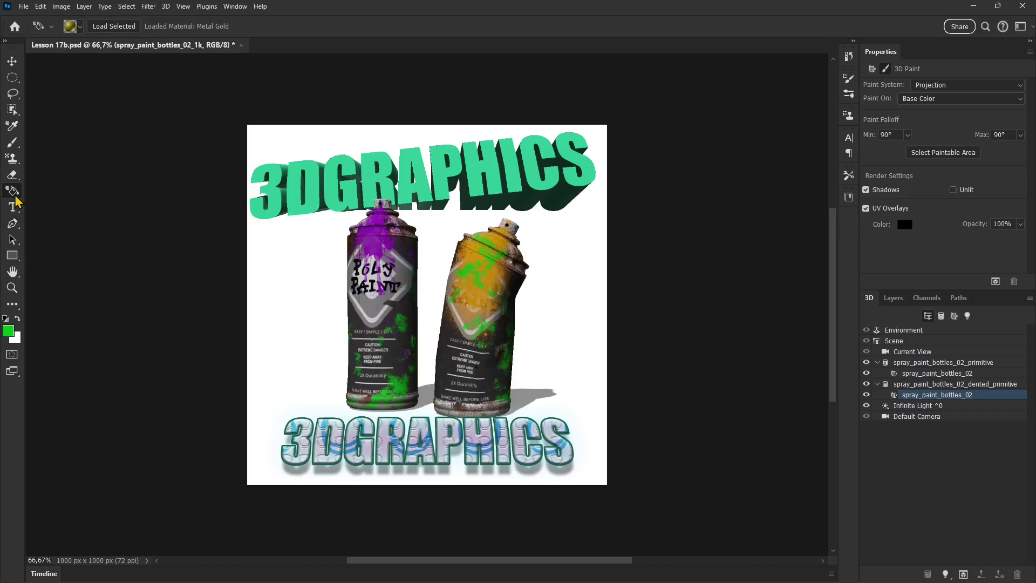
Add a point light to the 3D scene and compare the lighting with the Infinite Light hidden and shown, leaving it visible
{"action": "left_click", "coordinate": [946, 575]}
{"action": "left_click", "coordinate": [958, 545]}
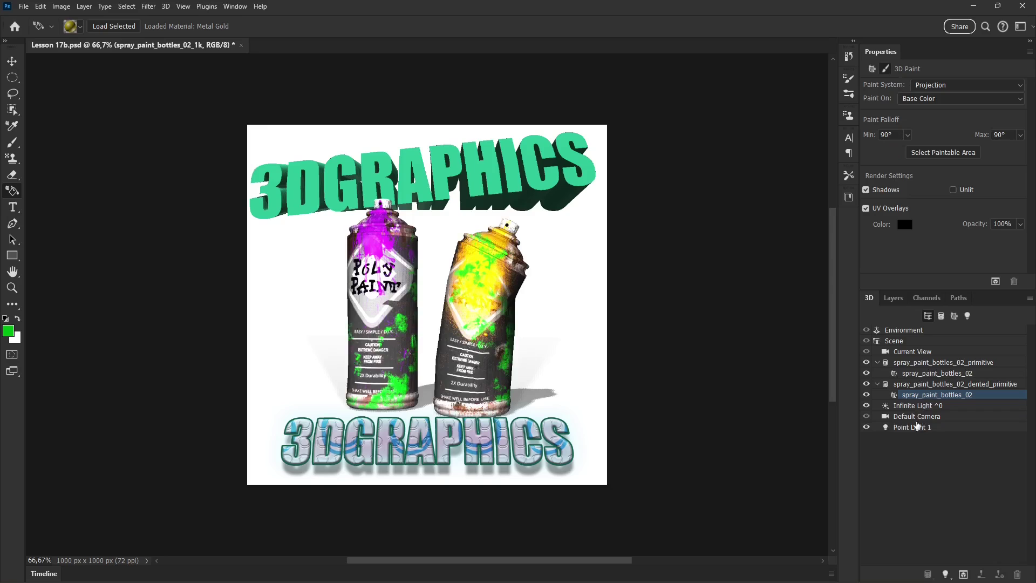
{"action": "left_click", "coordinate": [902, 407]}
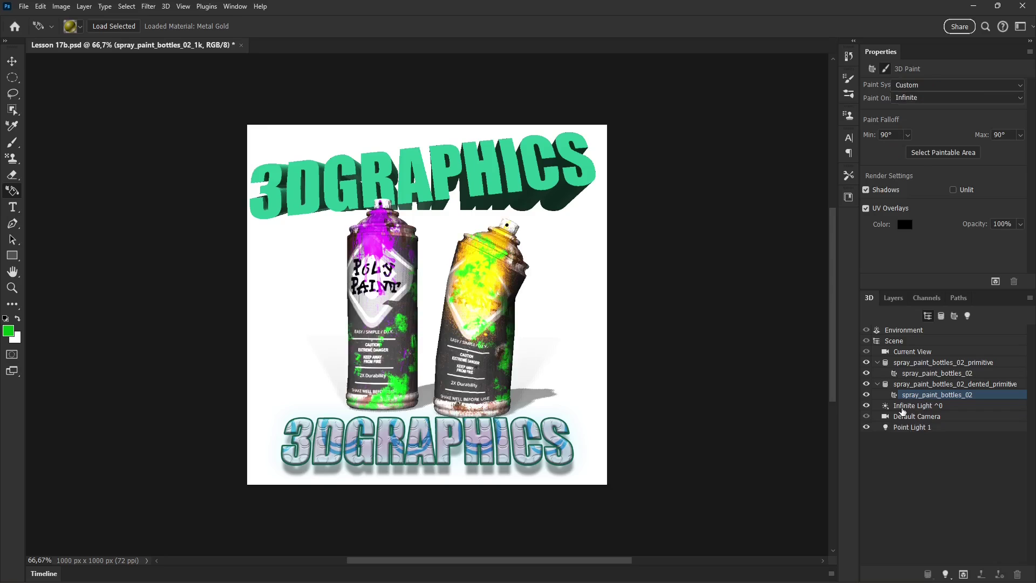
{"action": "left_click", "coordinate": [866, 406]}
{"action": "left_click", "coordinate": [867, 408]}
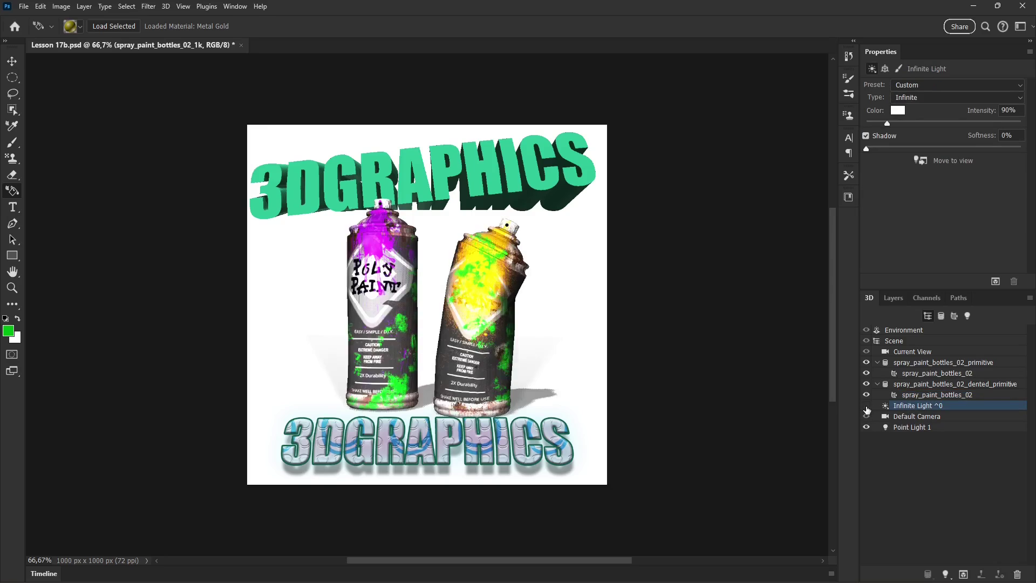
{"action": "left_click", "coordinate": [867, 406]}
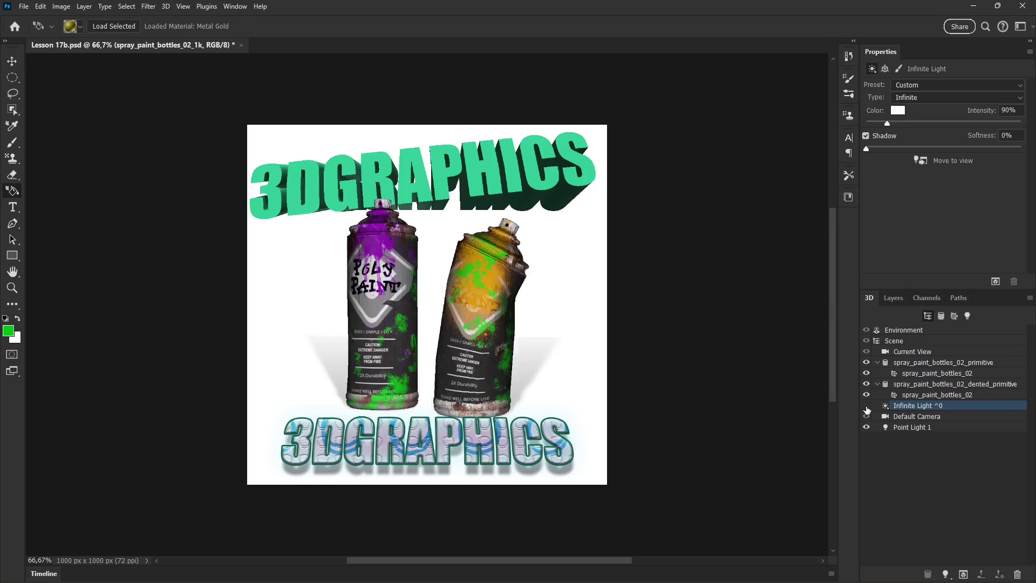
{"action": "left_click", "coordinate": [867, 408]}
{"action": "left_click", "coordinate": [867, 408]}
{"action": "left_click", "coordinate": [867, 406]}
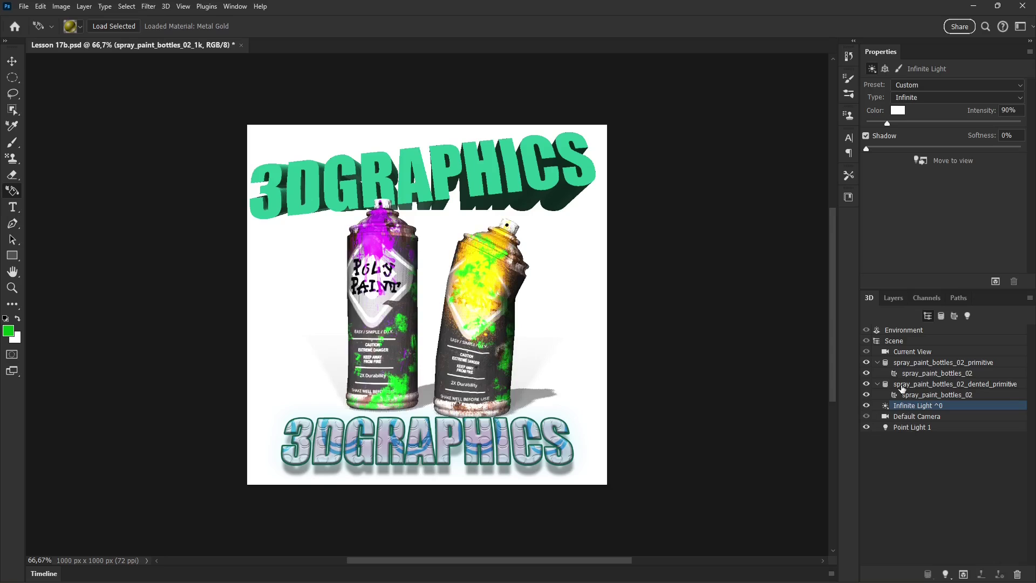
Set the Infinite Light's color to a light yellow with a hue of about 59°
{"action": "left_click", "coordinate": [898, 110]}
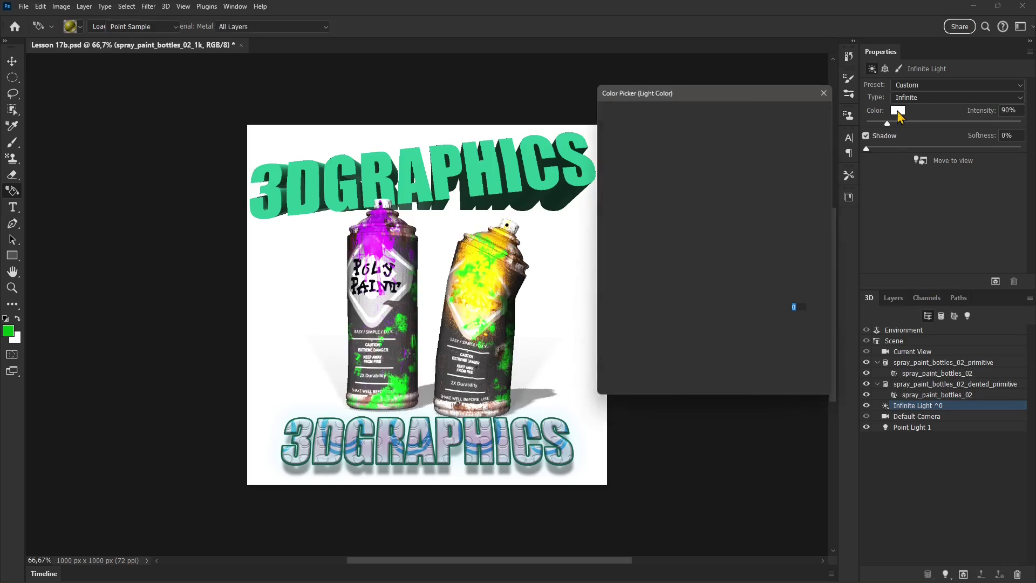
{"action": "left_click_drag", "start_coordinate": [750, 350], "coordinate": [751, 360]}
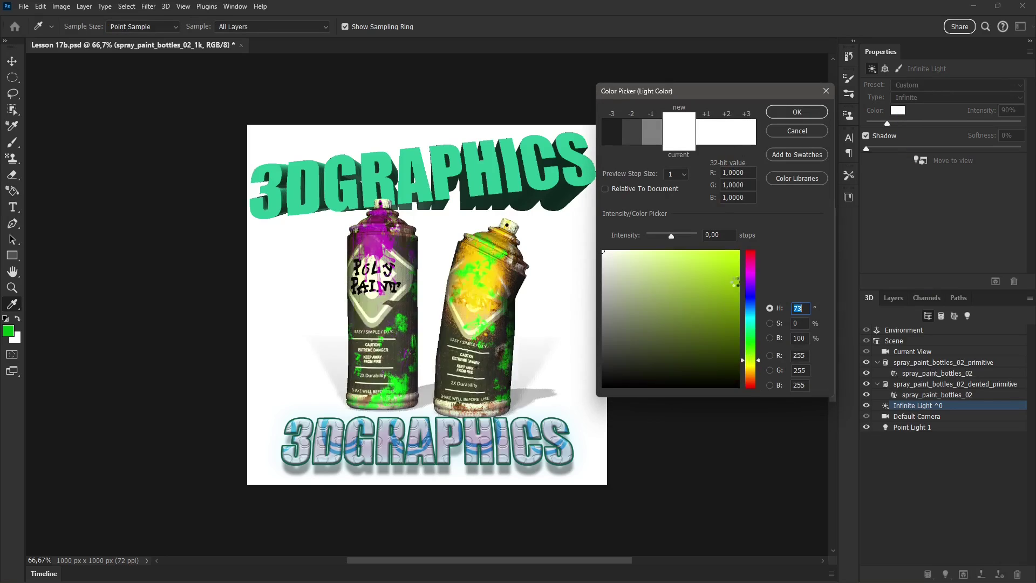
{"action": "mouse_move", "coordinate": [719, 290]}
{"action": "left_mouse_down"}
{"action": "mouse_move", "coordinate": [689, 267]}
{"action": "mouse_move", "coordinate": [621, 256]}
{"action": "left_mouse_up"}
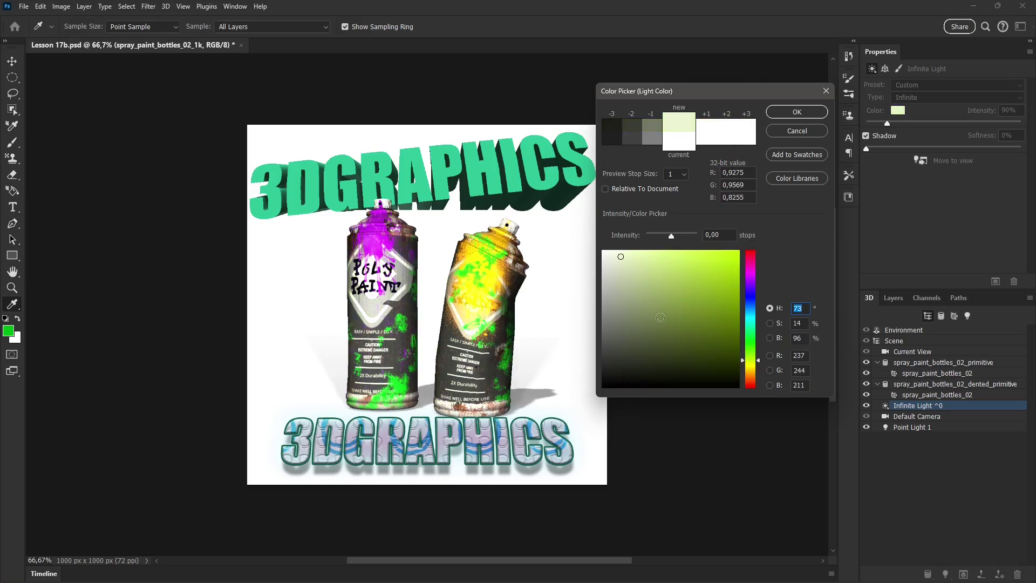
{"action": "left_click_drag", "start_coordinate": [760, 371], "coordinate": [758, 365]}
{"action": "left_click", "coordinate": [684, 260]}
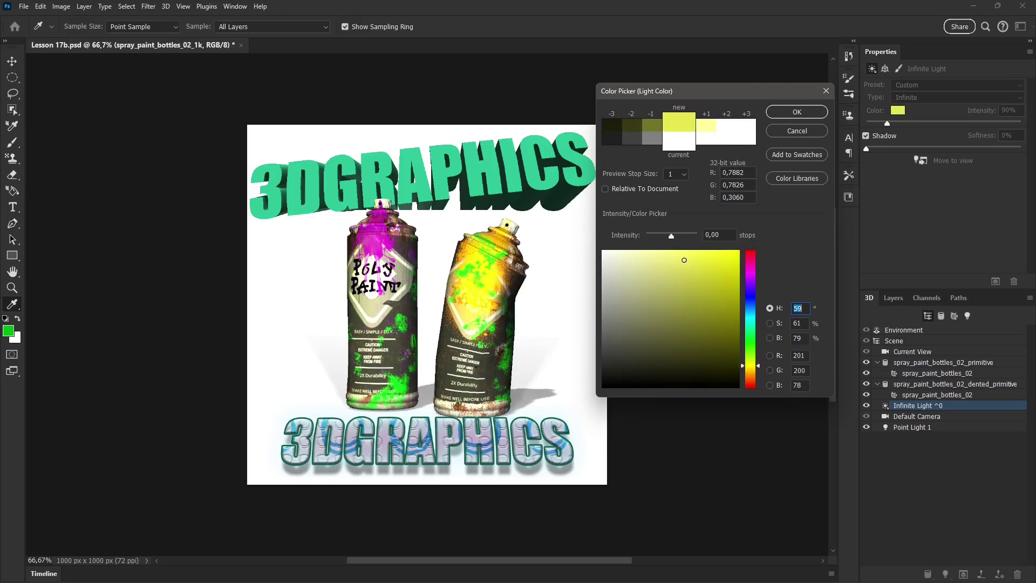
{"action": "left_click", "coordinate": [792, 111]}
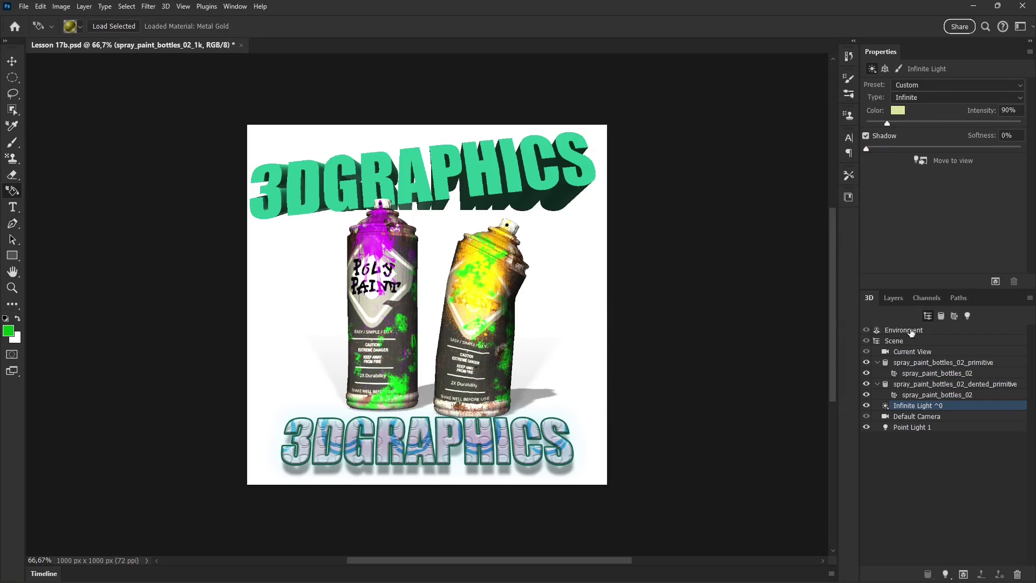
Set the point light's color to turquoise with hue 171°, saturation 57% and brightness 87%
{"action": "left_click", "coordinate": [912, 428]}
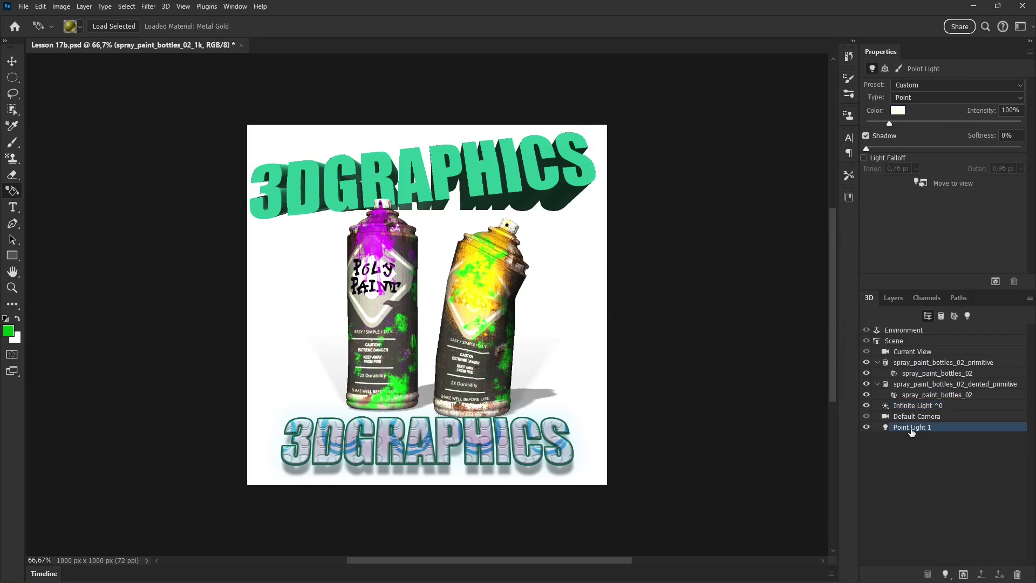
{"action": "left_click", "coordinate": [900, 111]}
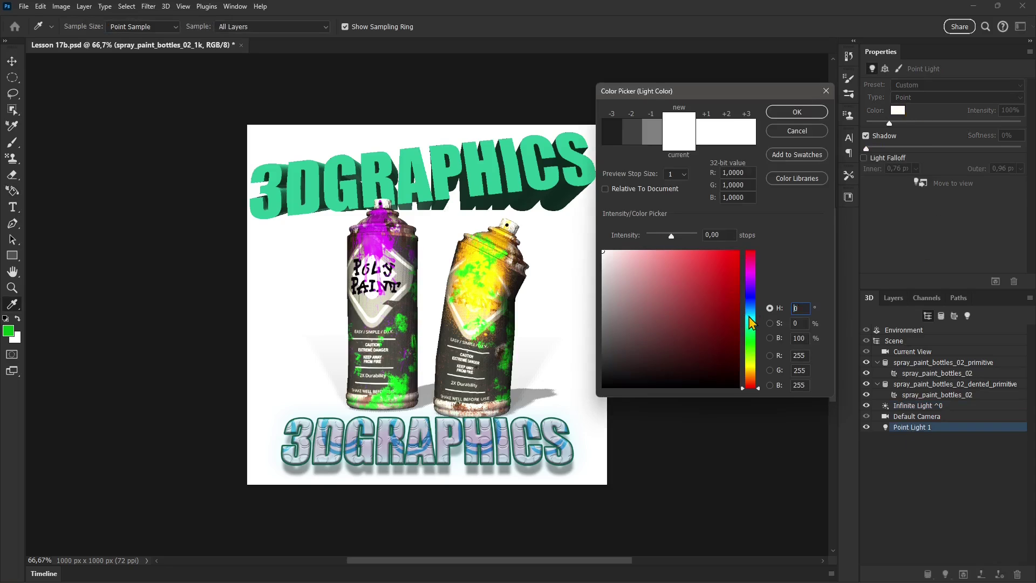
{"action": "left_click", "coordinate": [750, 315]}
{"action": "left_click_drag", "start_coordinate": [710, 286], "coordinate": [680, 269]}
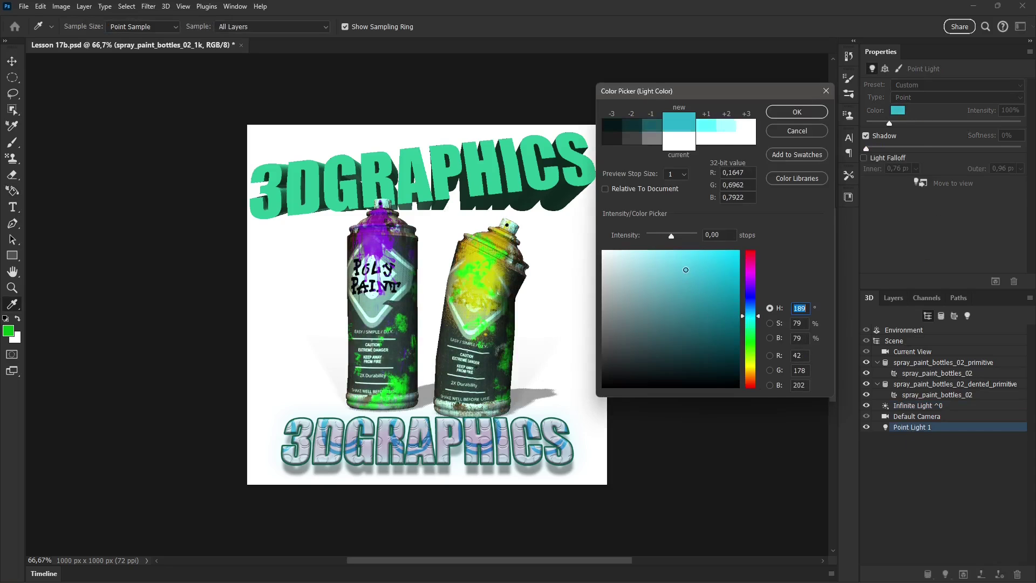
{"action": "left_click", "coordinate": [752, 326]}
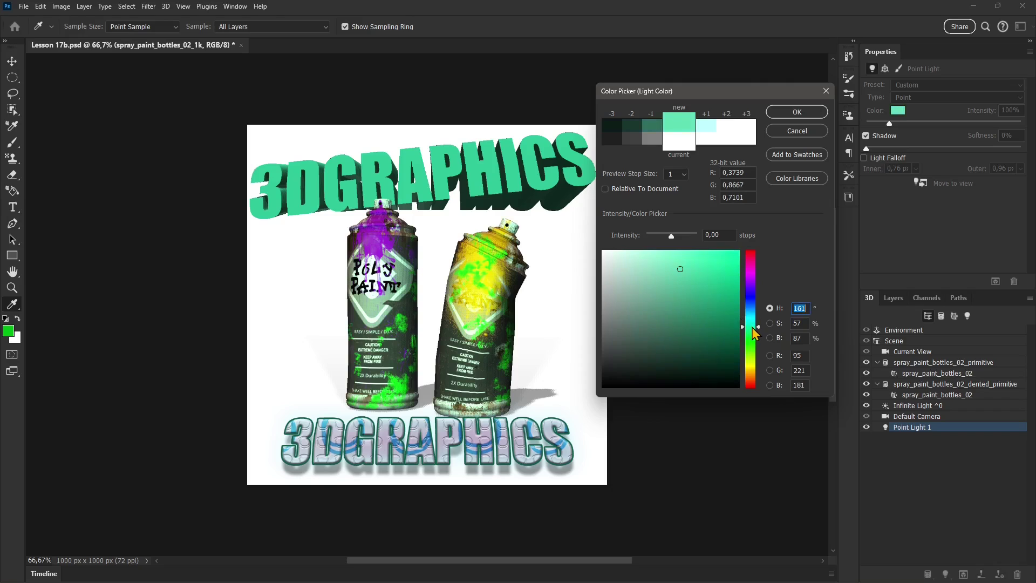
{"action": "left_click_drag", "start_coordinate": [753, 328], "coordinate": [753, 320]}
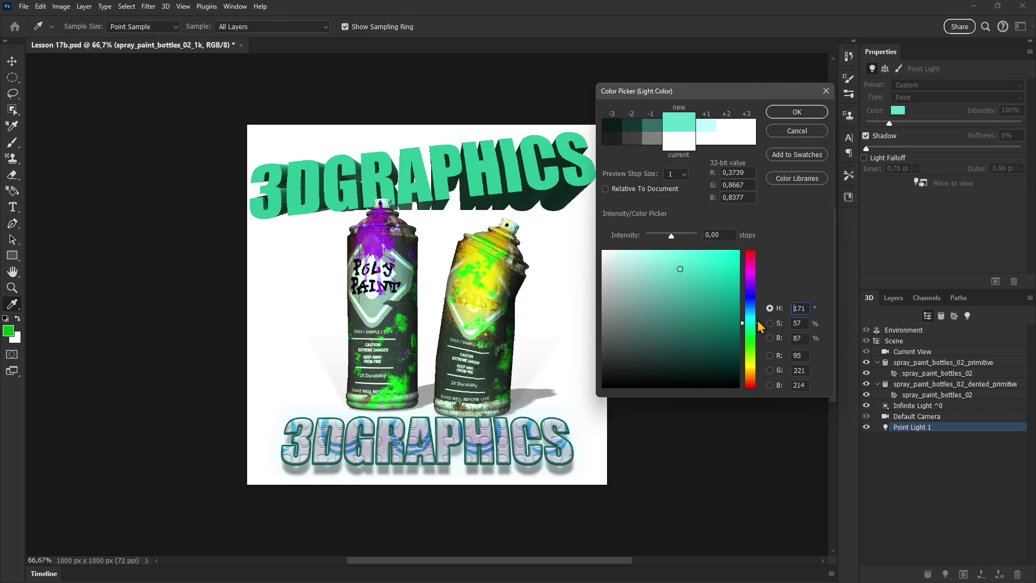
{"action": "left_click", "coordinate": [813, 112]}
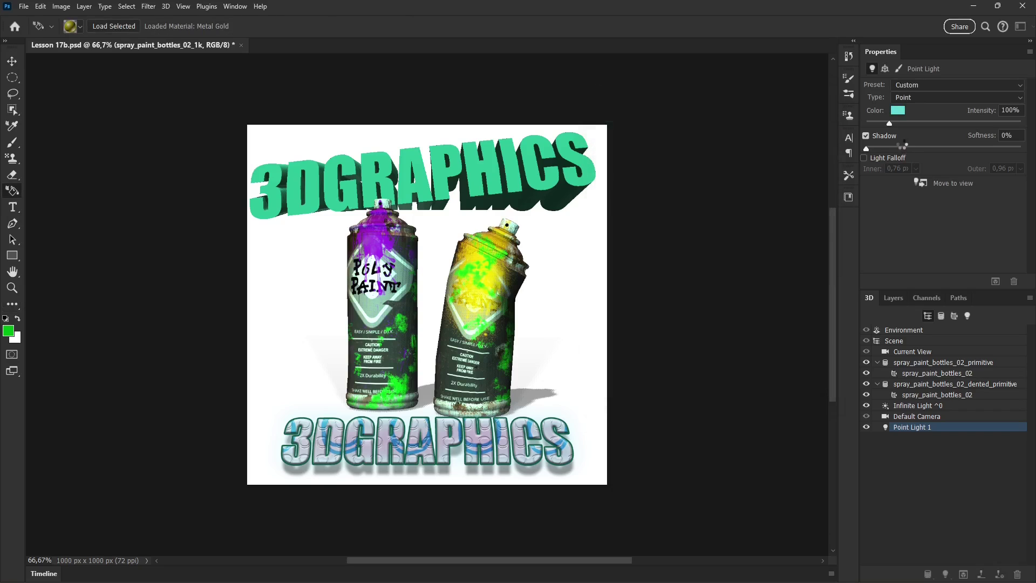
Examine the light presets available for the point light without applying one, and view its coordinates
{"action": "left_click", "coordinate": [919, 87]}
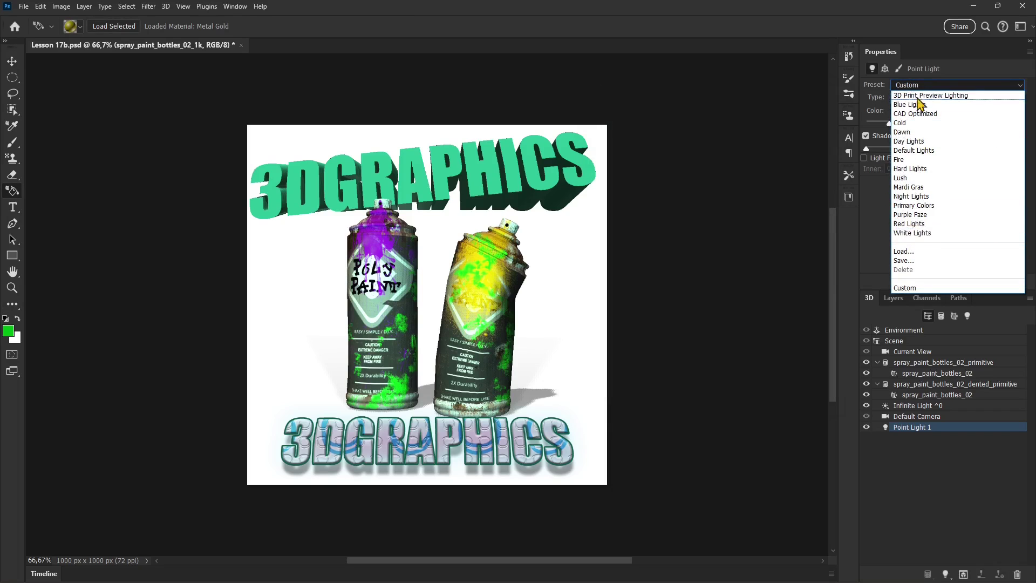
{"action": "left_click", "coordinate": [871, 249]}
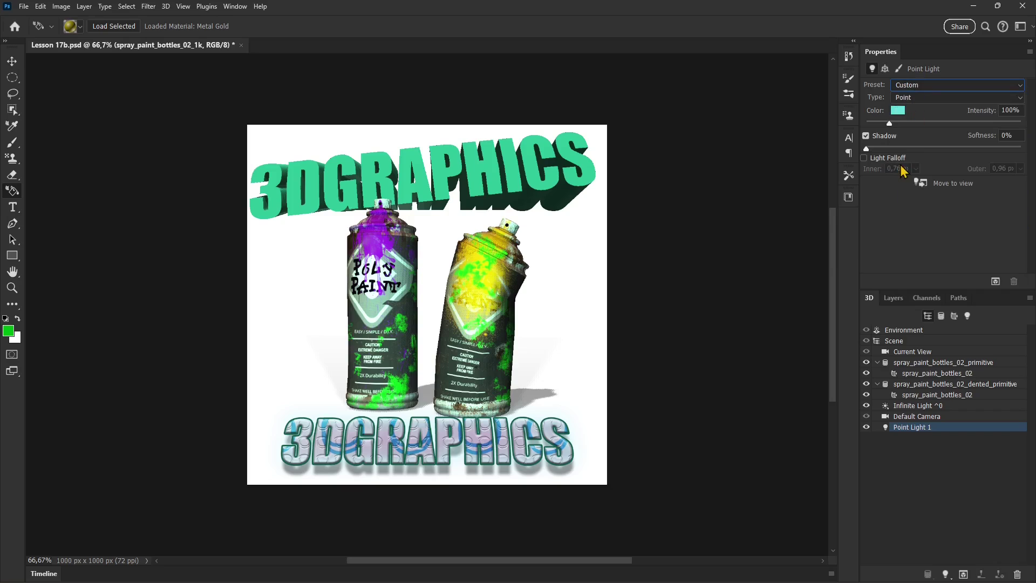
{"action": "left_click", "coordinate": [885, 69]}
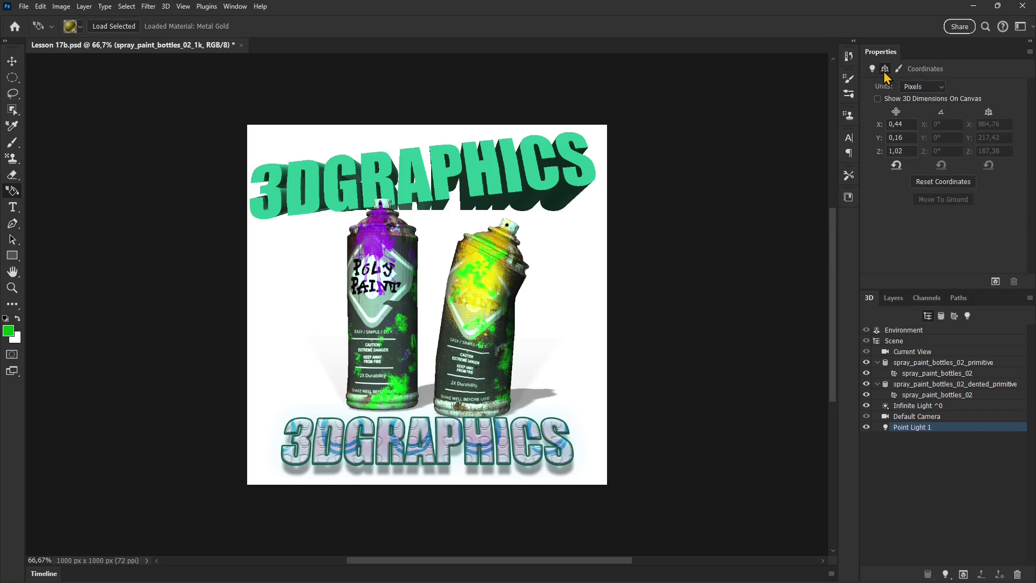
View the point light's 3D paint settings, render the 3D scene to check the lighting, and select the Infinite Light
{"action": "left_click", "coordinate": [899, 70]}
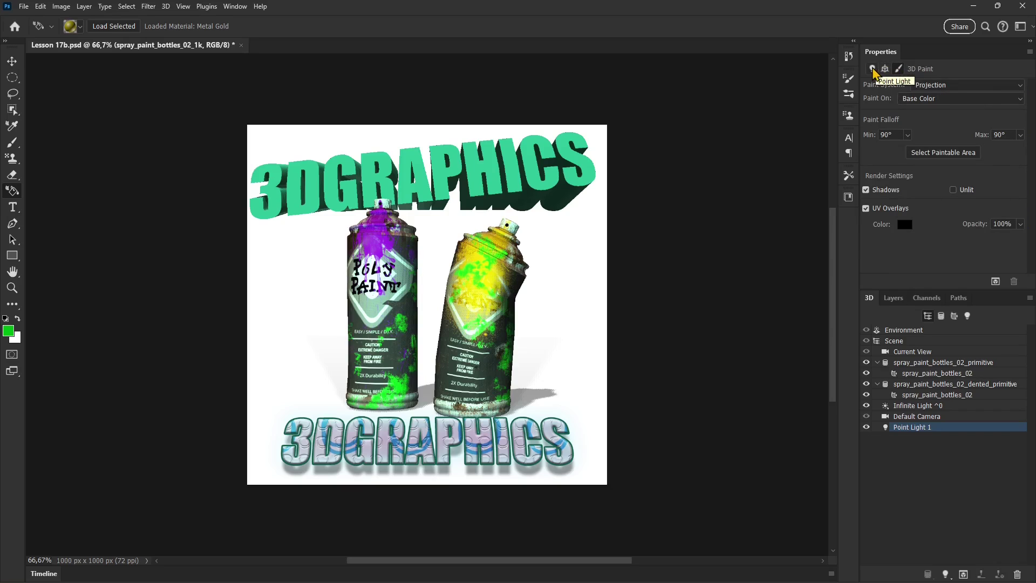
{"action": "left_click", "coordinate": [872, 69]}
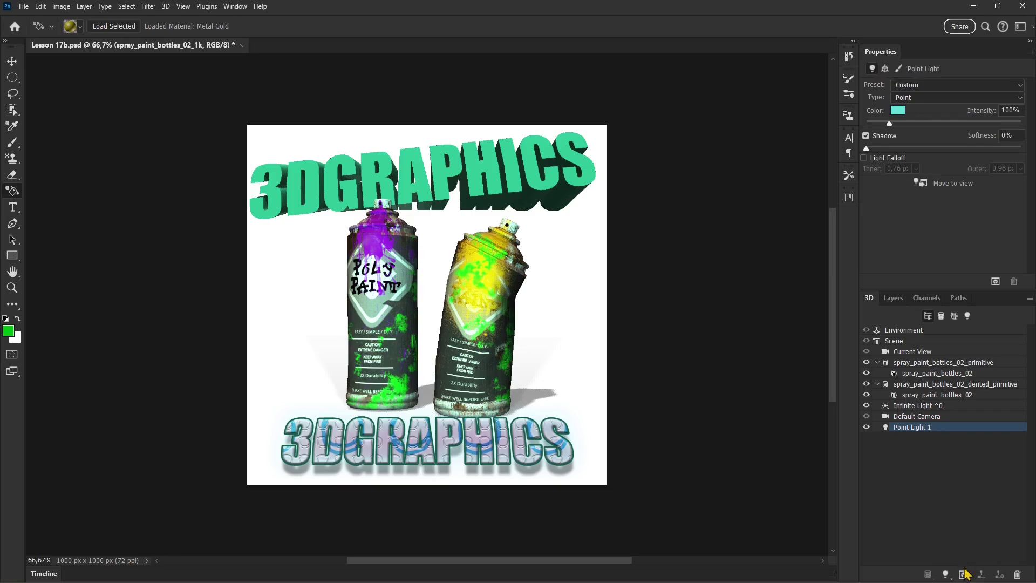
{"action": "left_click", "coordinate": [964, 575]}
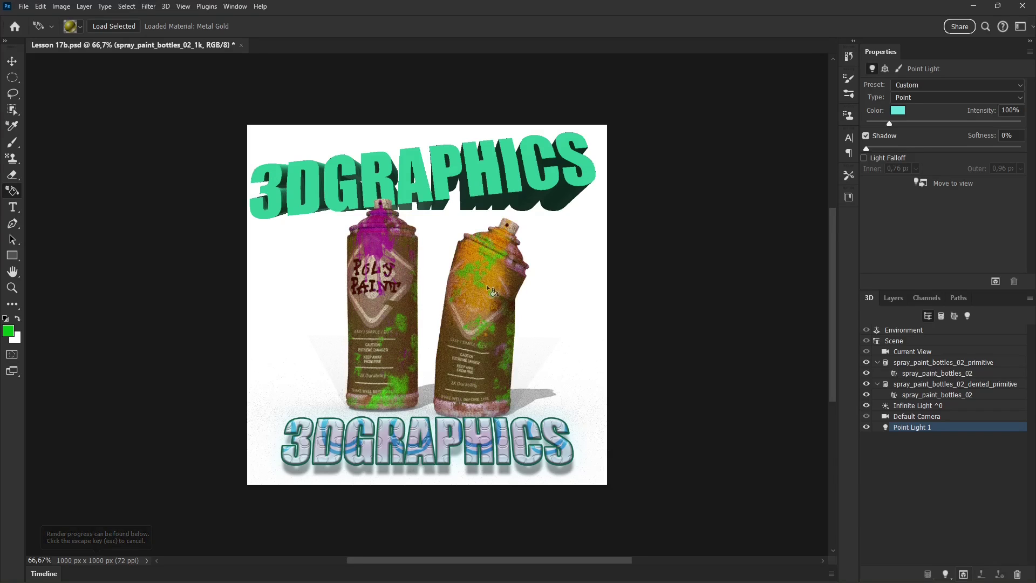
{"action": "left_click", "coordinate": [910, 374]}
{"action": "left_click", "coordinate": [899, 409]}
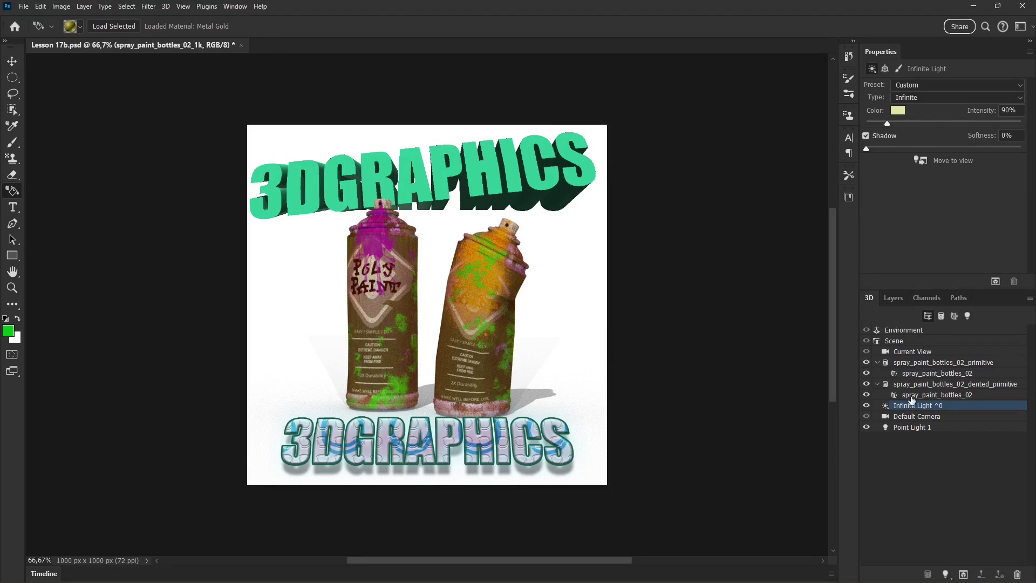
Set the Roughness of the spray can material to 49% and check it on both cans
{"action": "left_click", "coordinate": [912, 374]}
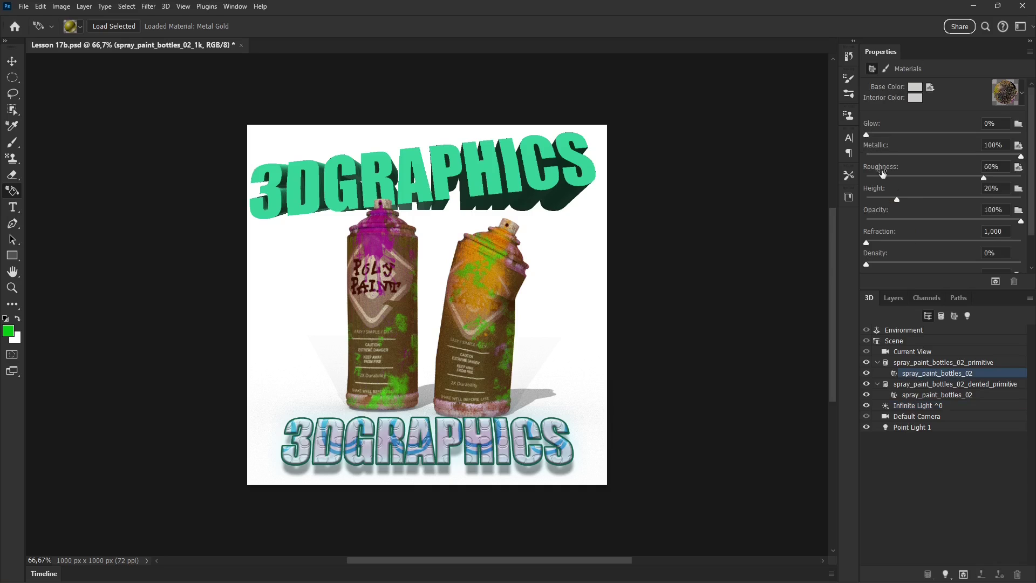
{"action": "left_click_drag", "start_coordinate": [984, 178], "coordinate": [970, 180]}
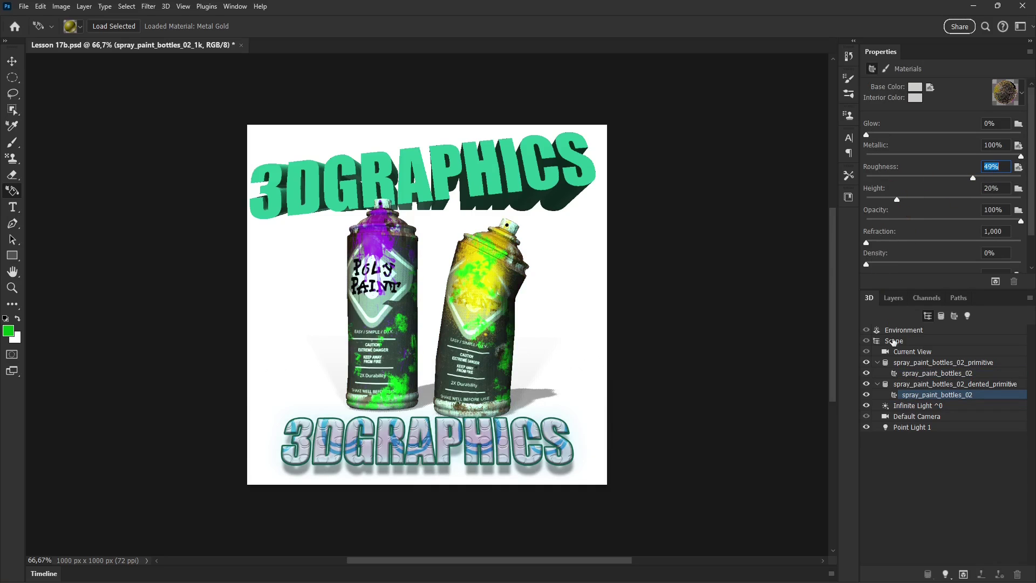
{"action": "left_click", "coordinate": [919, 374]}
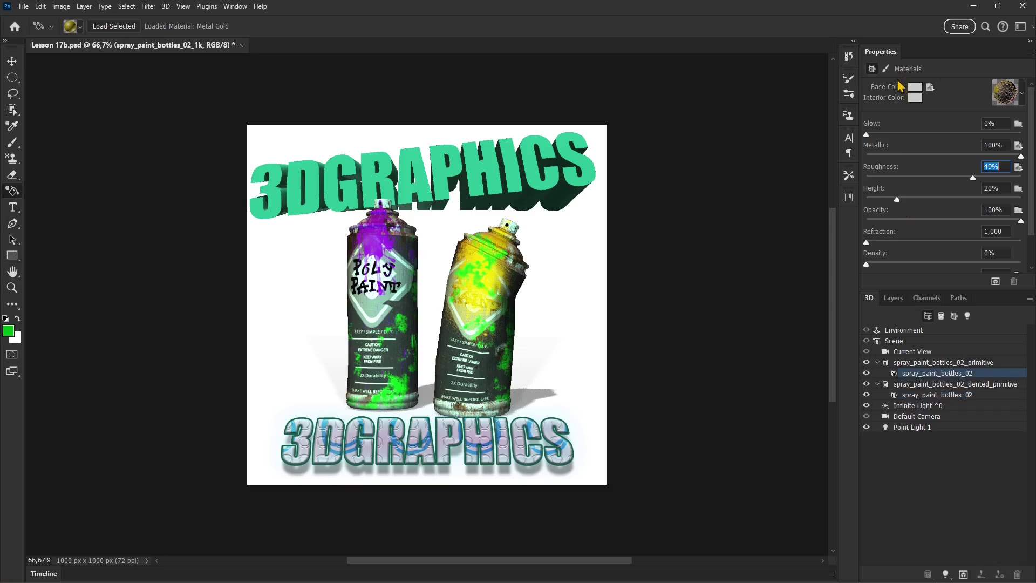
Compare the scene with the Environment's image-based light (IBL) disabled and enabled, leaving it enabled
{"action": "left_click", "coordinate": [897, 330]}
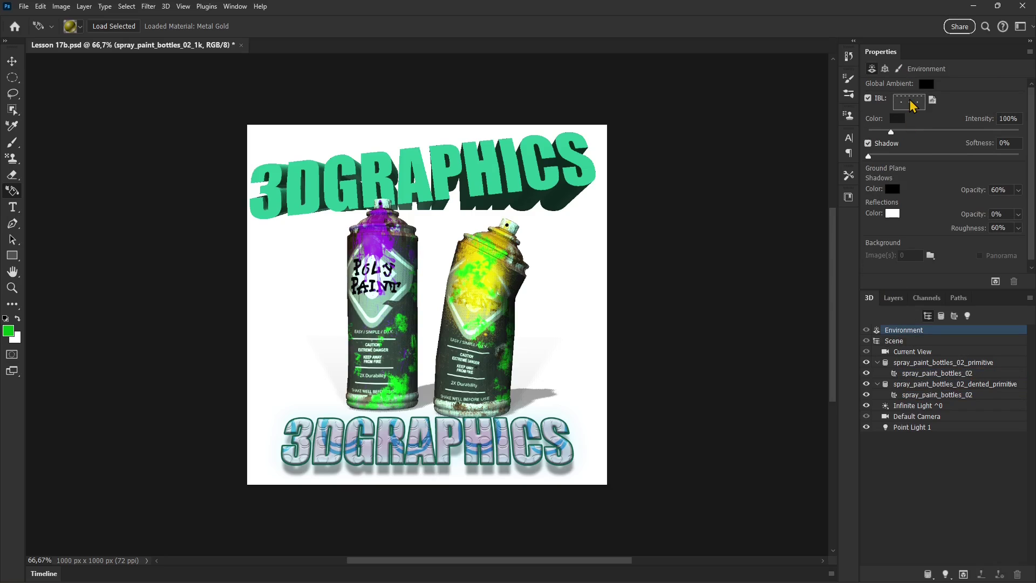
{"action": "left_click", "coordinate": [867, 99]}
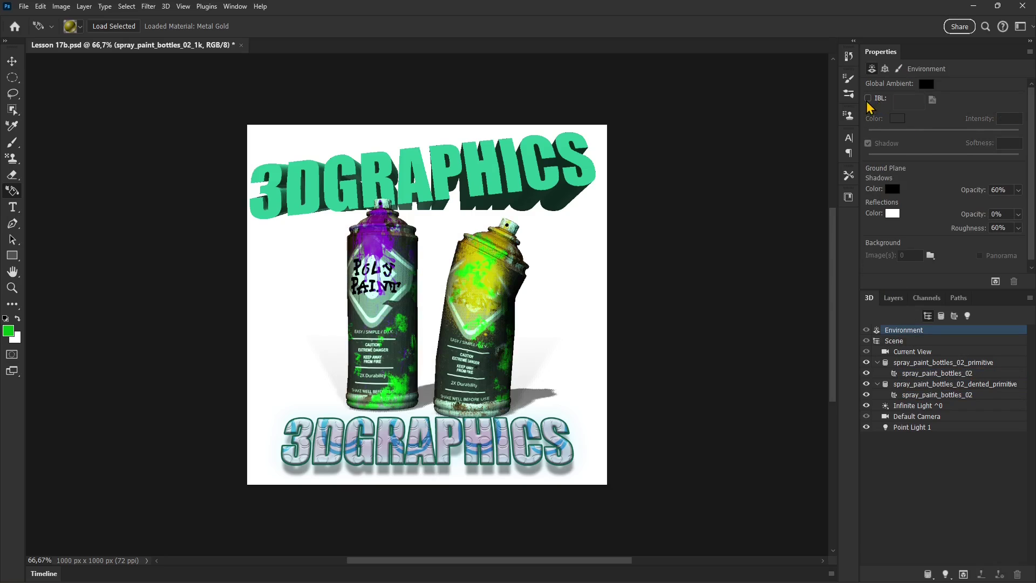
{"action": "left_click", "coordinate": [868, 98]}
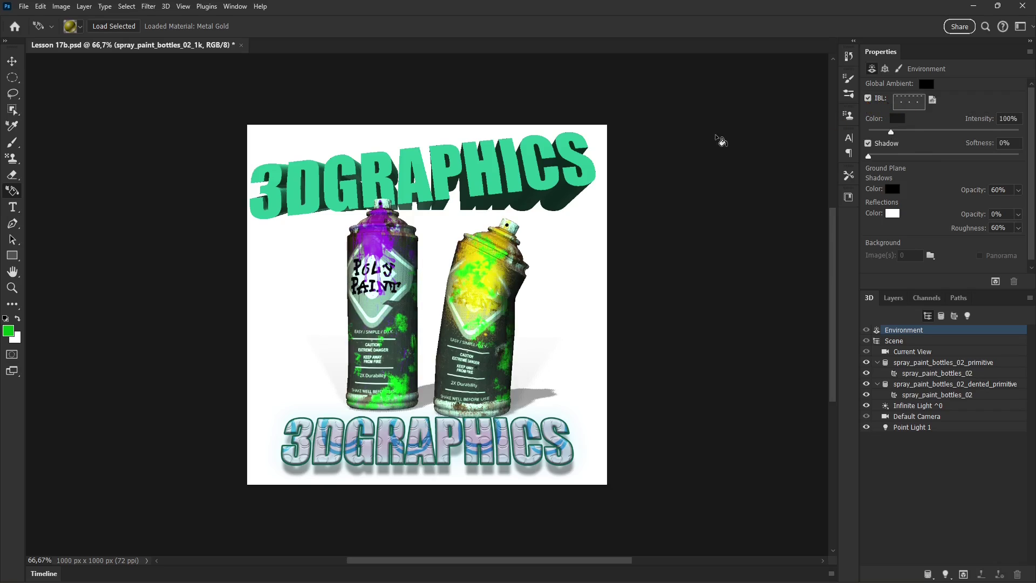
Open the Environment's IBL texture for editing to view it, and return to the Lesson 17b.psd document
{"action": "left_click", "coordinate": [914, 106]}
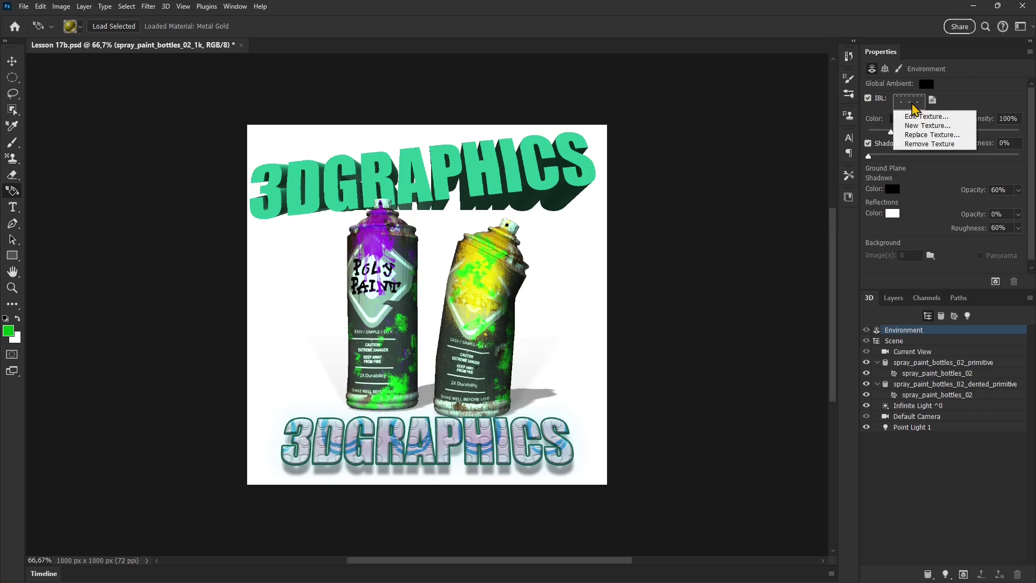
{"action": "left_click", "coordinate": [918, 116]}
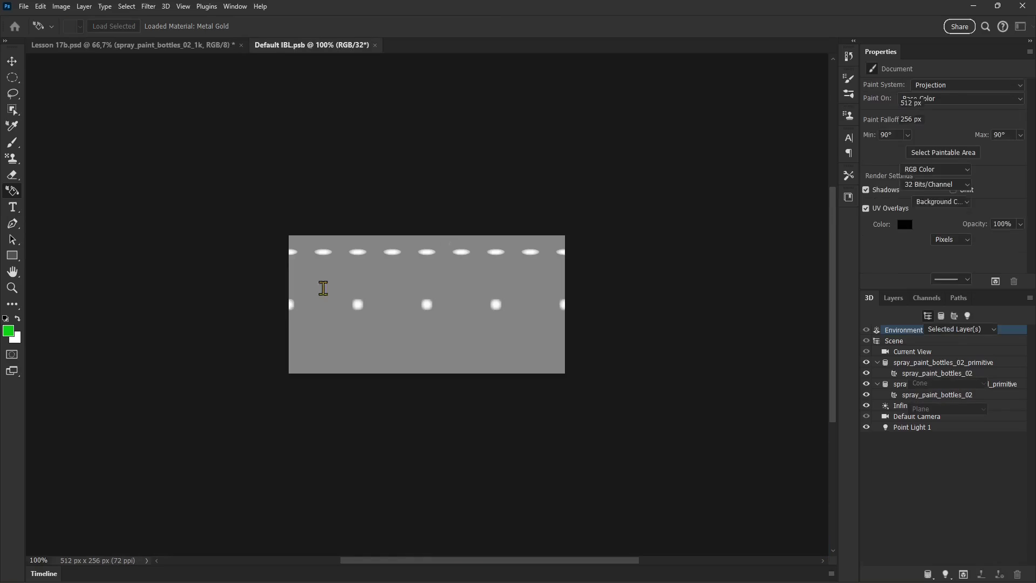
{"action": "left_click", "coordinate": [160, 46]}
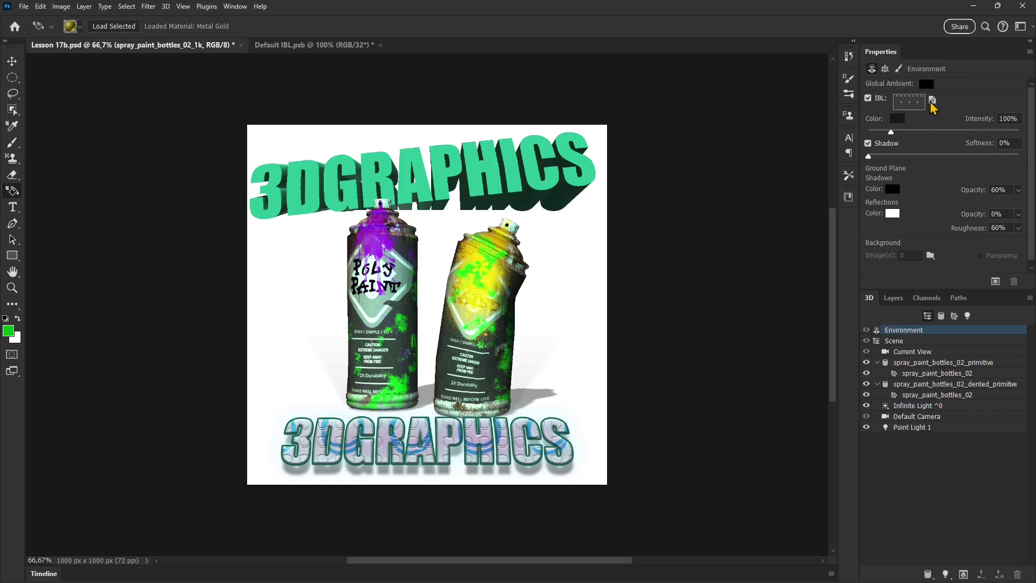
Start replacing the Environment's IBL texture and browse to the HDRI folder inside WORKS > Polyhaven
{"action": "left_click", "coordinate": [931, 100]}
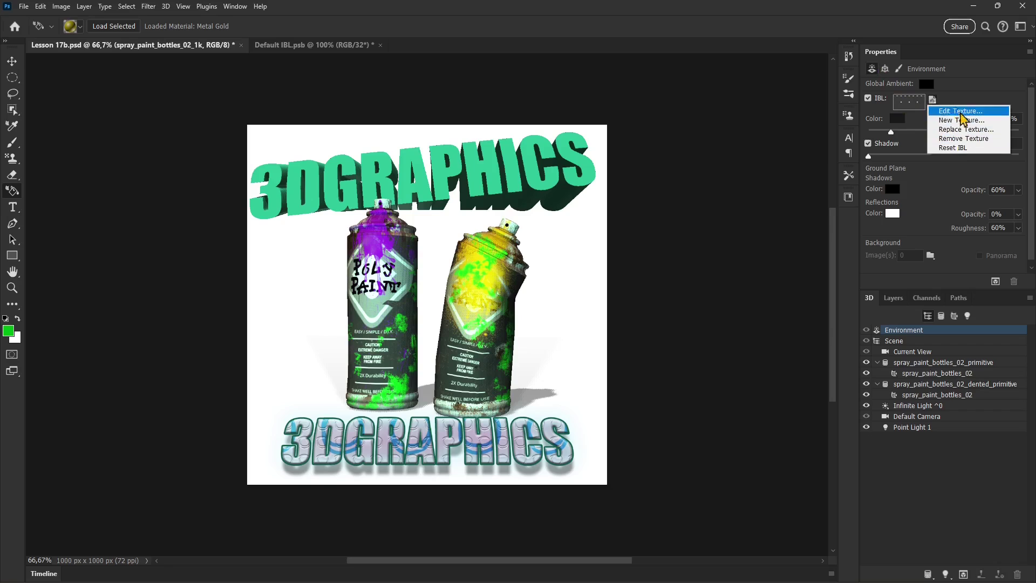
{"action": "left_click", "coordinate": [979, 130]}
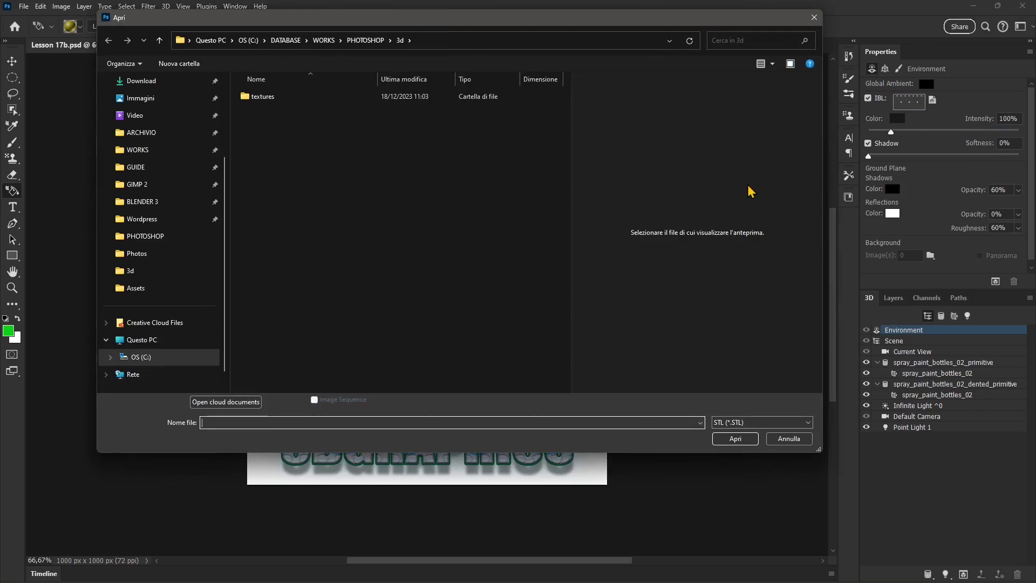
{"action": "left_click", "coordinate": [325, 42]}
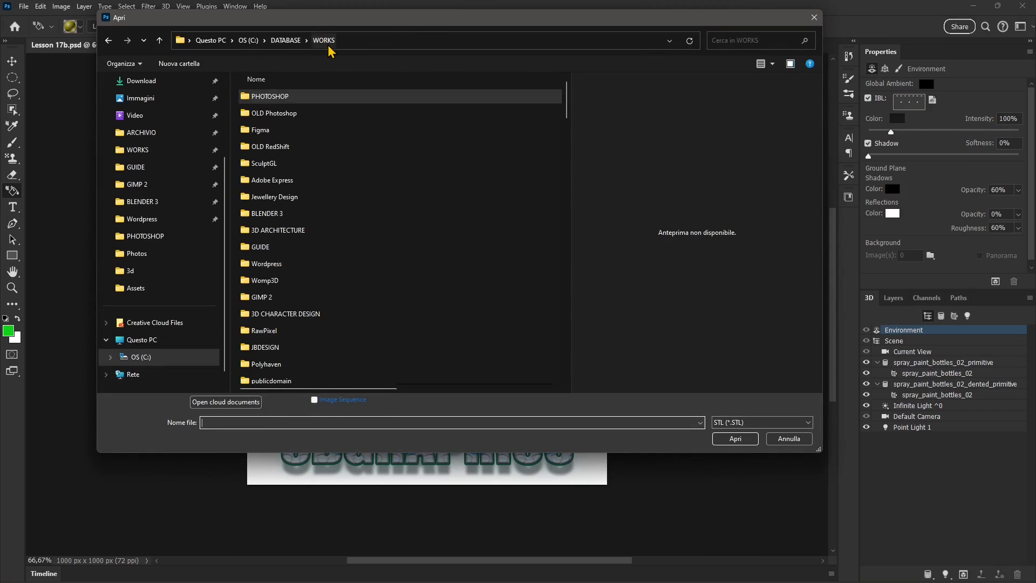
{"action": "scroll", "coordinate": [291, 297], "scroll_direction": "down", "scroll_amount": 2}
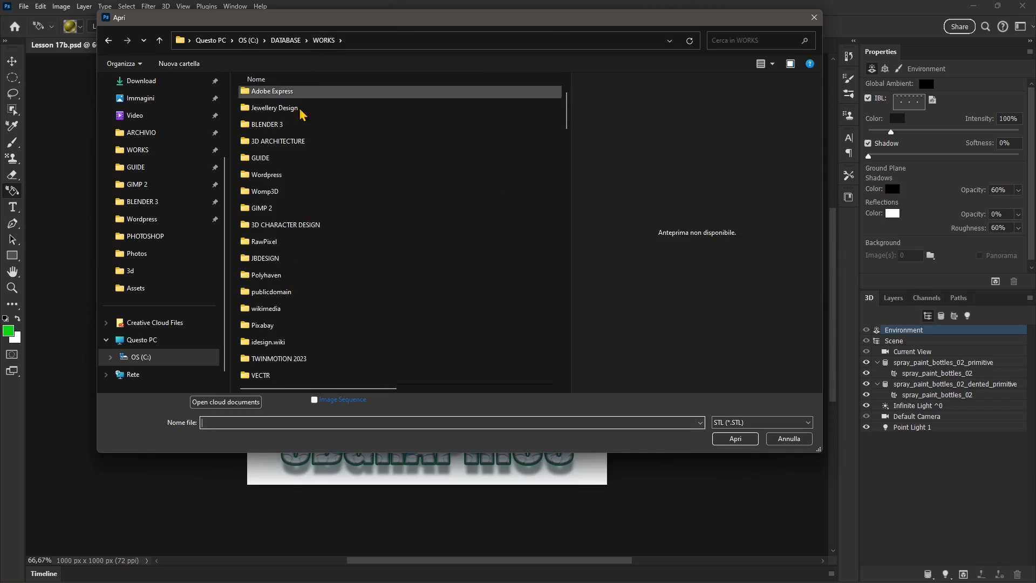
{"action": "left_click", "coordinate": [302, 139]}
{"action": "key", "text": "p"}
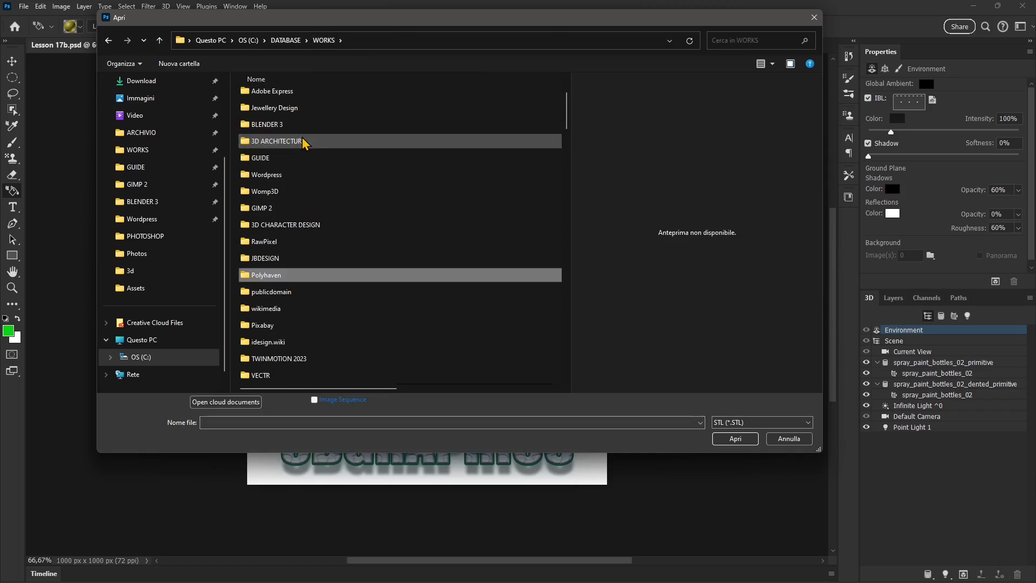
{"action": "double_click", "coordinate": [284, 276]}
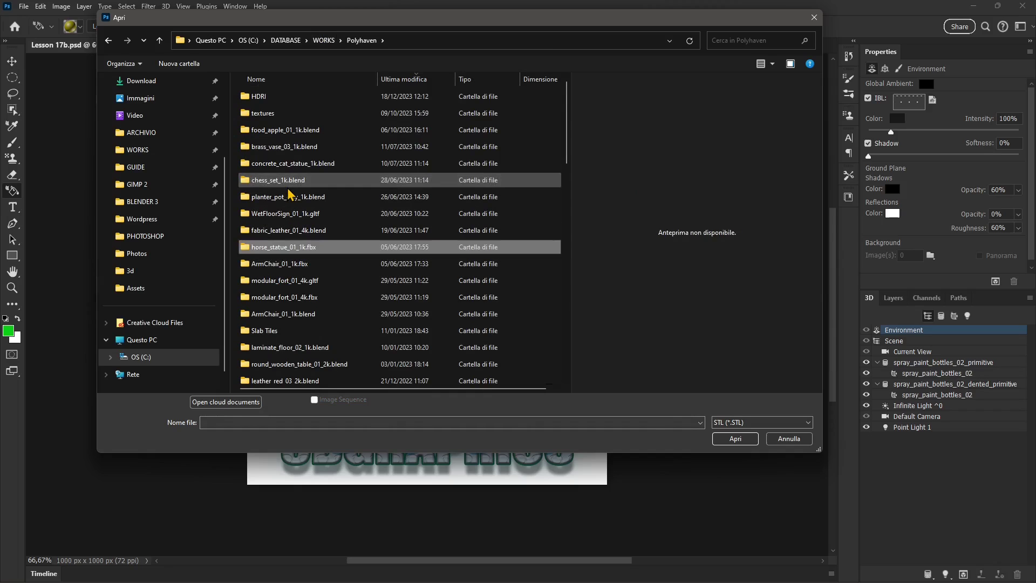
{"action": "scroll", "coordinate": [281, 275], "scroll_direction": "down", "scroll_amount": 6}
{"action": "scroll", "coordinate": [280, 277], "scroll_direction": "up", "scroll_amount": 8}
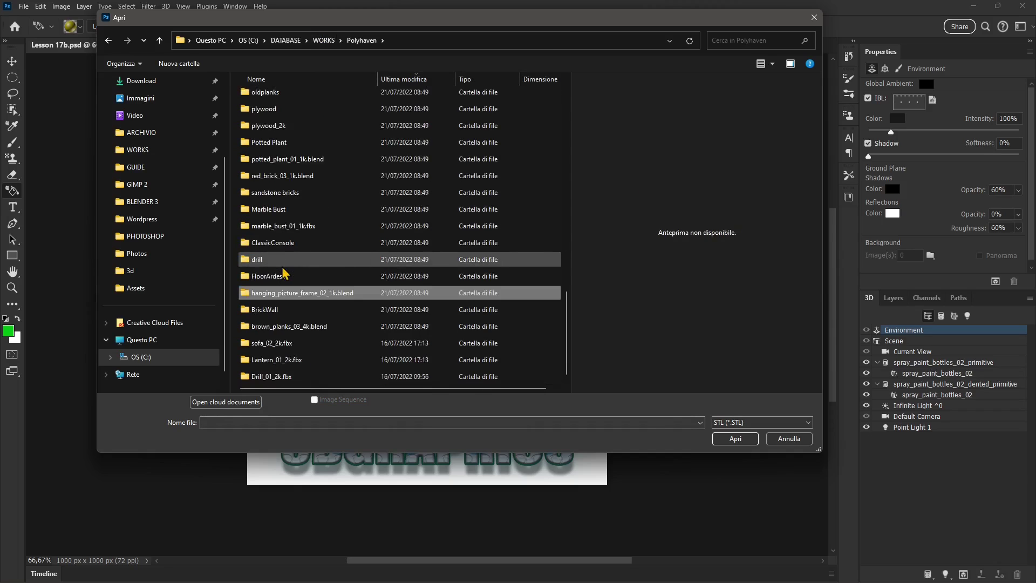
{"action": "double_click", "coordinate": [259, 97]}
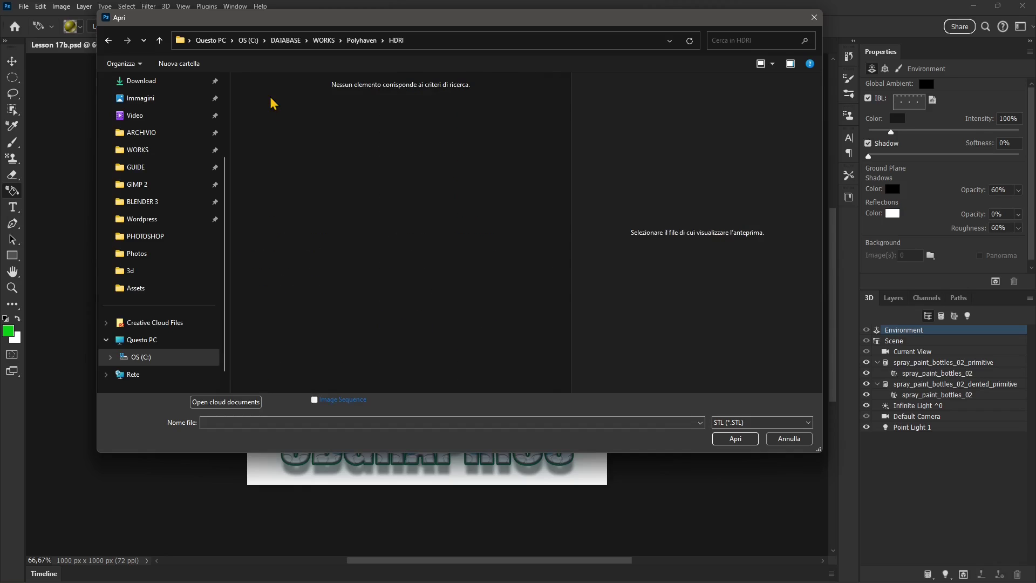
Show All Formats in the HDRI folder and load sunset_fairway_4k as the replacement IBL texture
{"action": "left_click", "coordinate": [737, 424]}
{"action": "scroll", "coordinate": [735, 405], "scroll_direction": "down", "scroll_amount": 6}
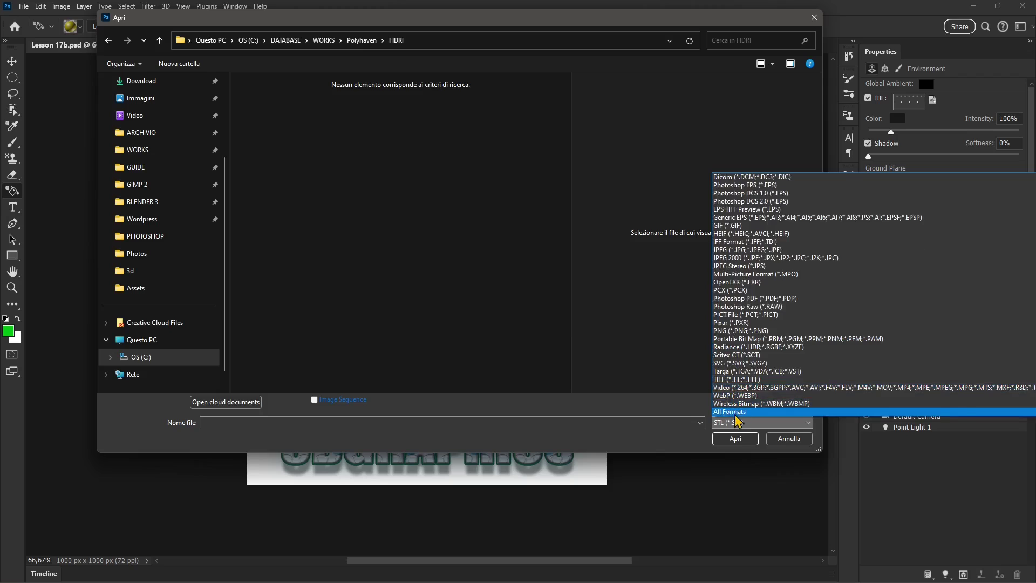
{"action": "left_click", "coordinate": [730, 412]}
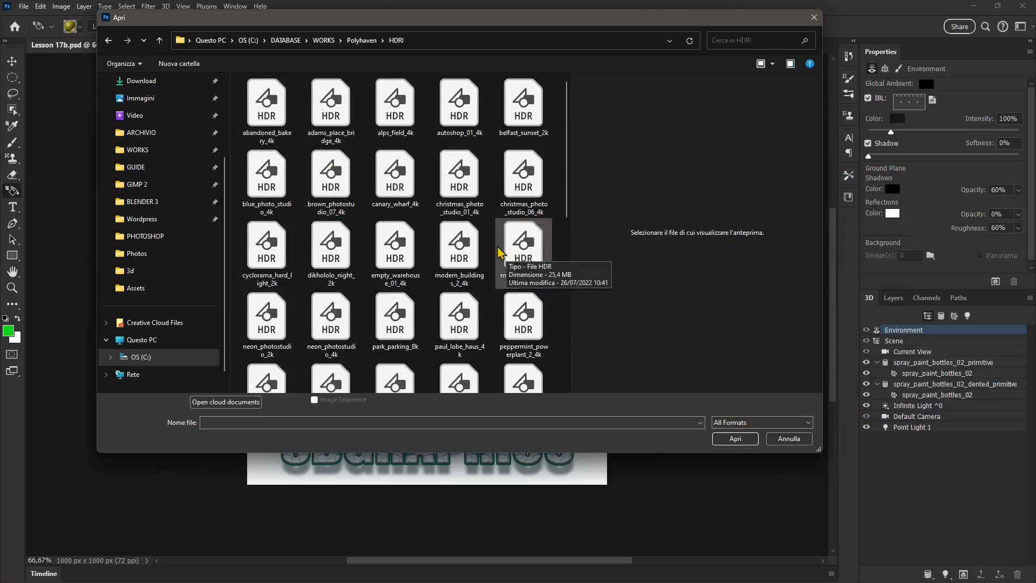
{"action": "scroll", "coordinate": [460, 328], "scroll_direction": "down", "scroll_amount": 10}
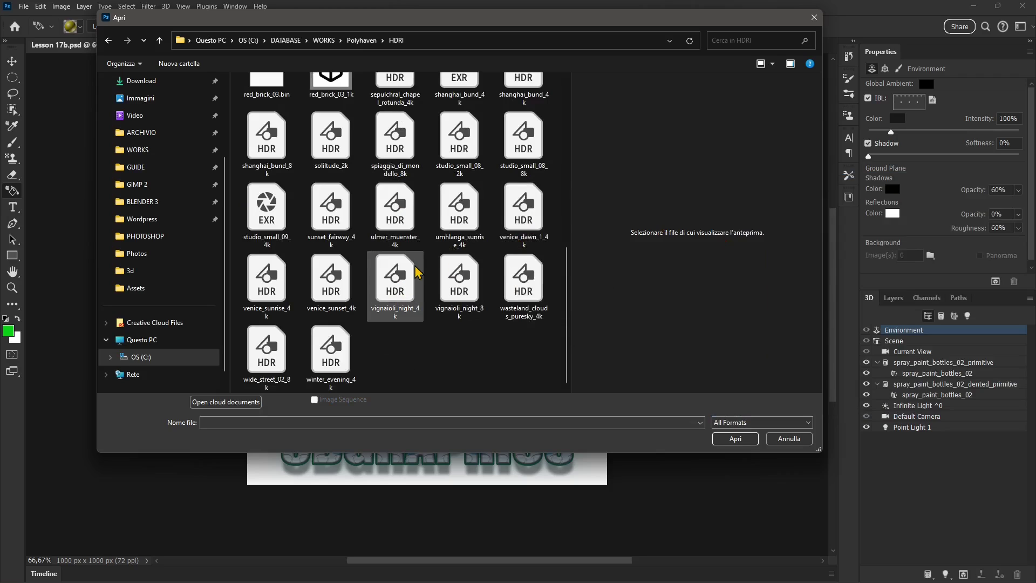
{"action": "left_click", "coordinate": [319, 206]}
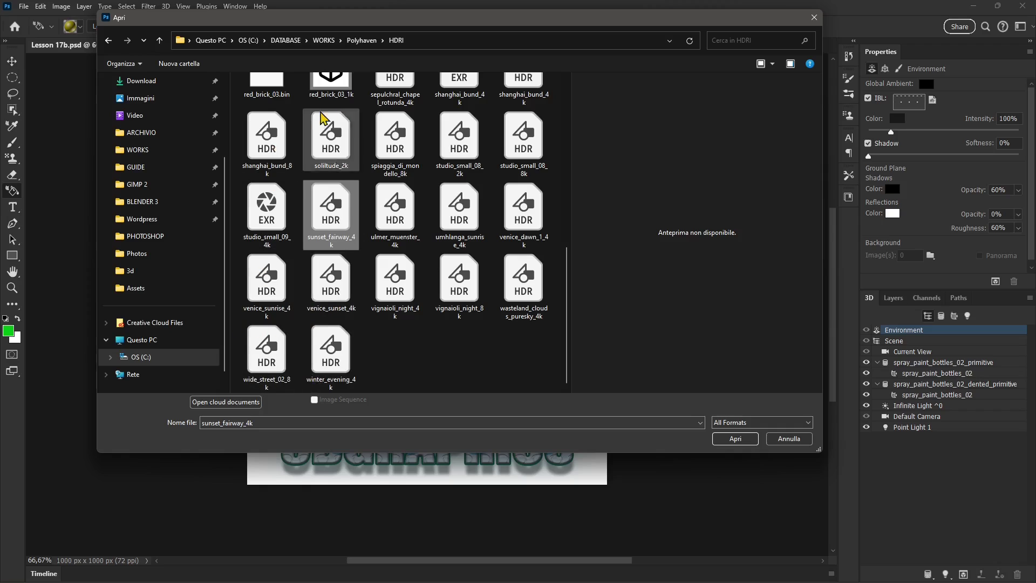
{"action": "left_click", "coordinate": [731, 438]}
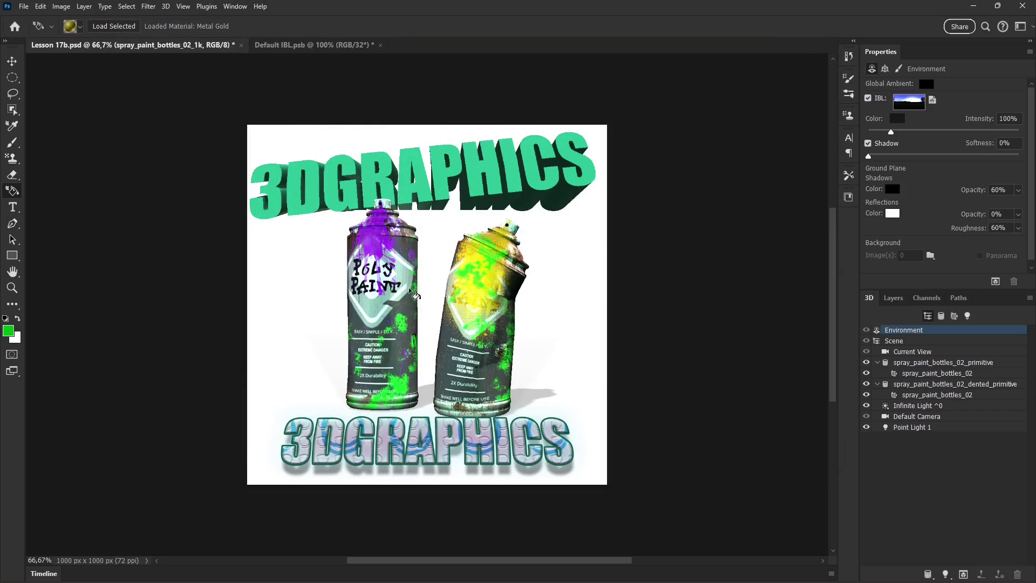
Hide Point Light 1 and the Infinite Light to leave only the environment's image-based lighting on the cans
{"action": "left_click", "coordinate": [885, 430]}
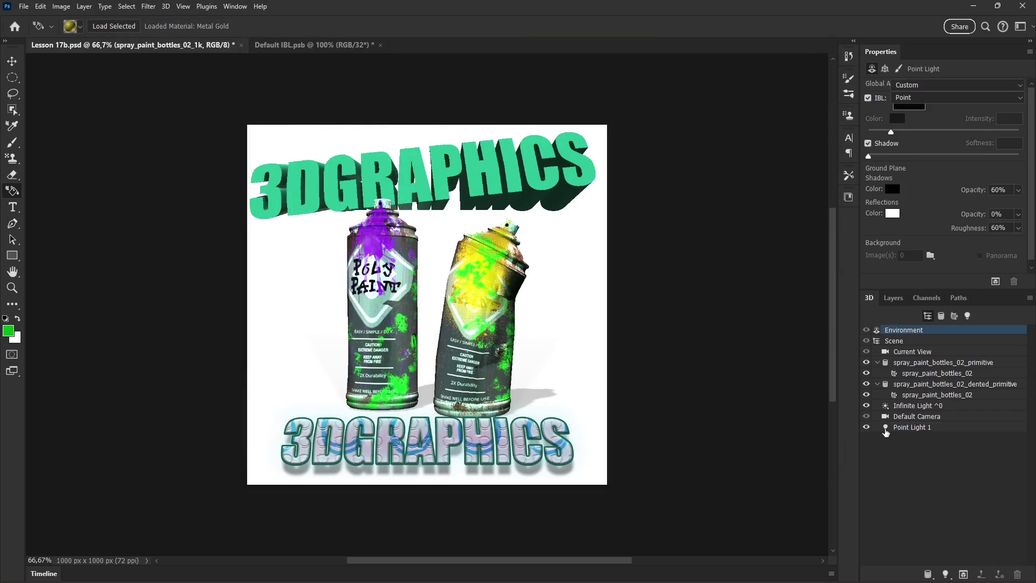
{"action": "left_click", "coordinate": [867, 428]}
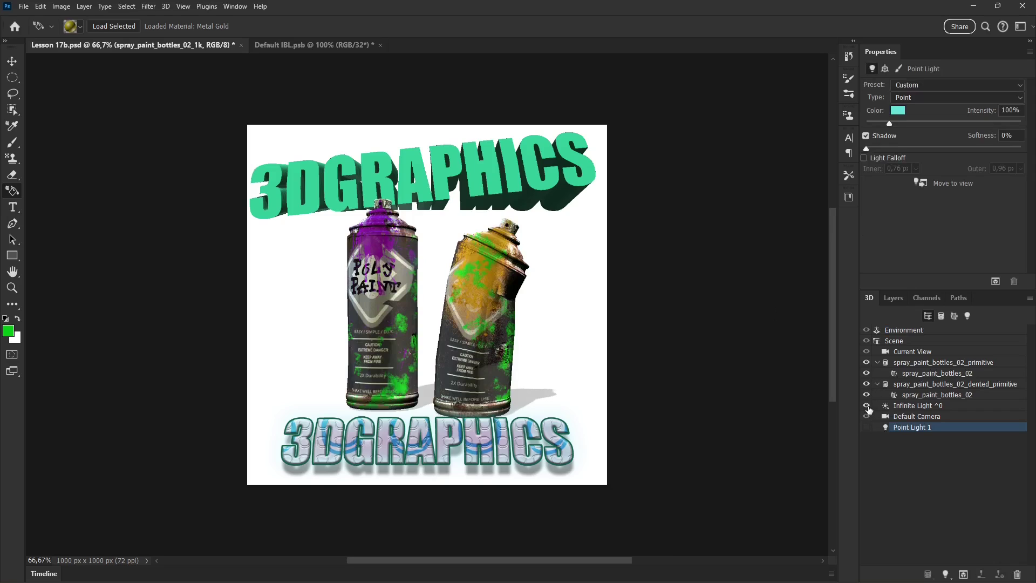
{"action": "left_click", "coordinate": [866, 405]}
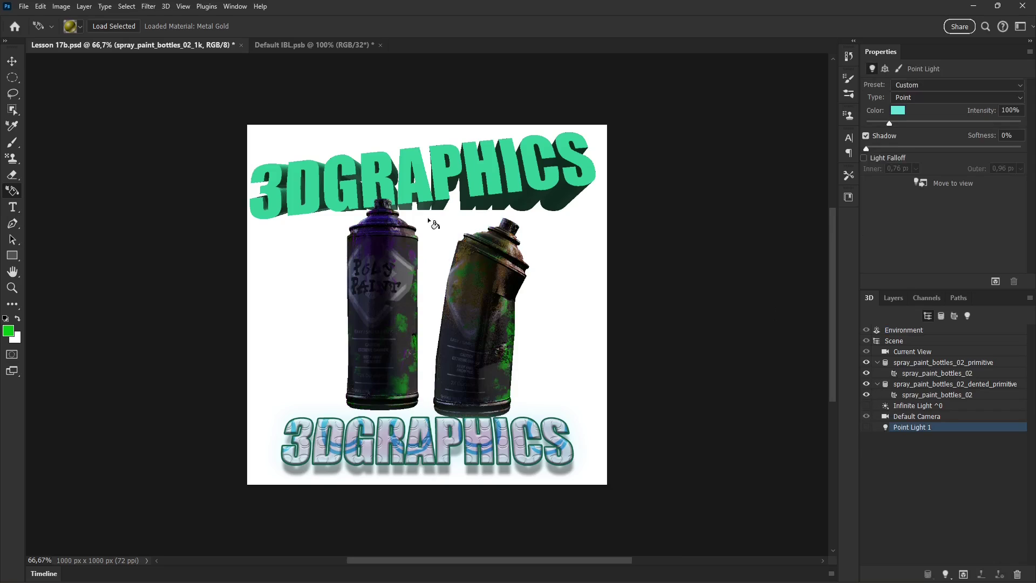
{"action": "left_click", "coordinate": [866, 406]}
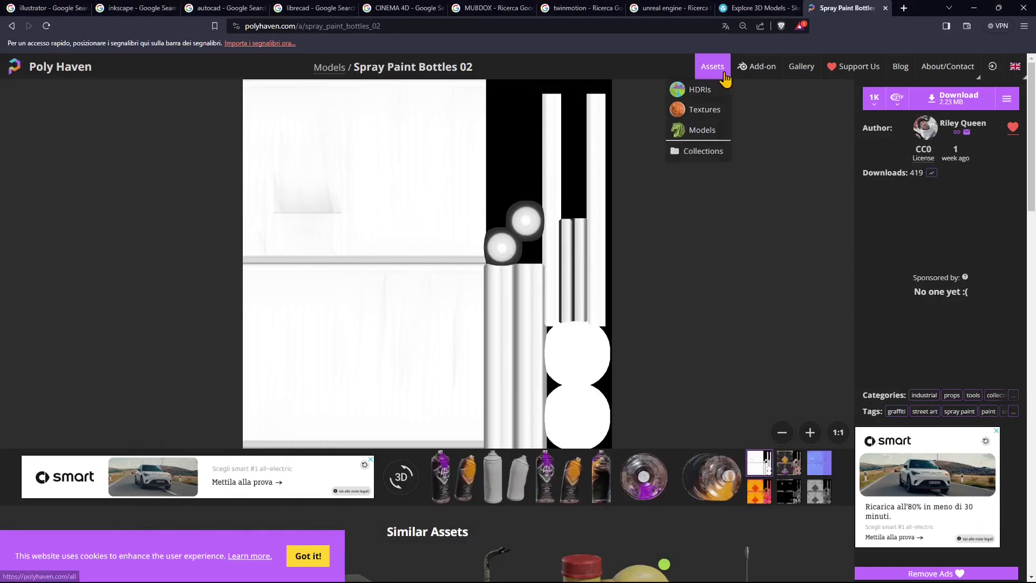
Switch to the browser and look through the HDRIs collection on the Poly Haven site
{"action": "left_click", "coordinate": [712, 66]}
{"action": "left_click", "coordinate": [701, 93]}
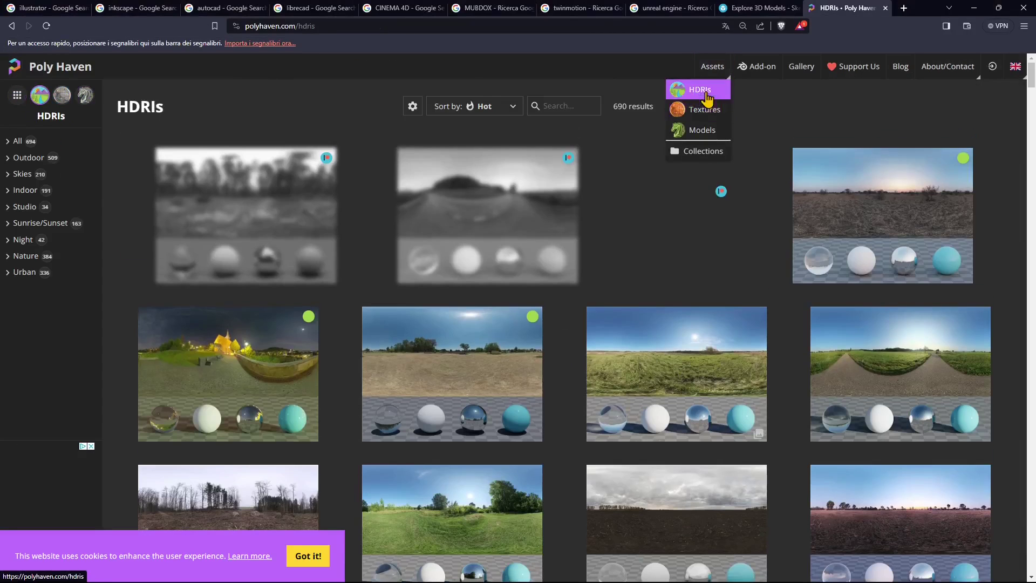
{"action": "scroll", "coordinate": [620, 273], "scroll_direction": "down", "scroll_amount": 10}
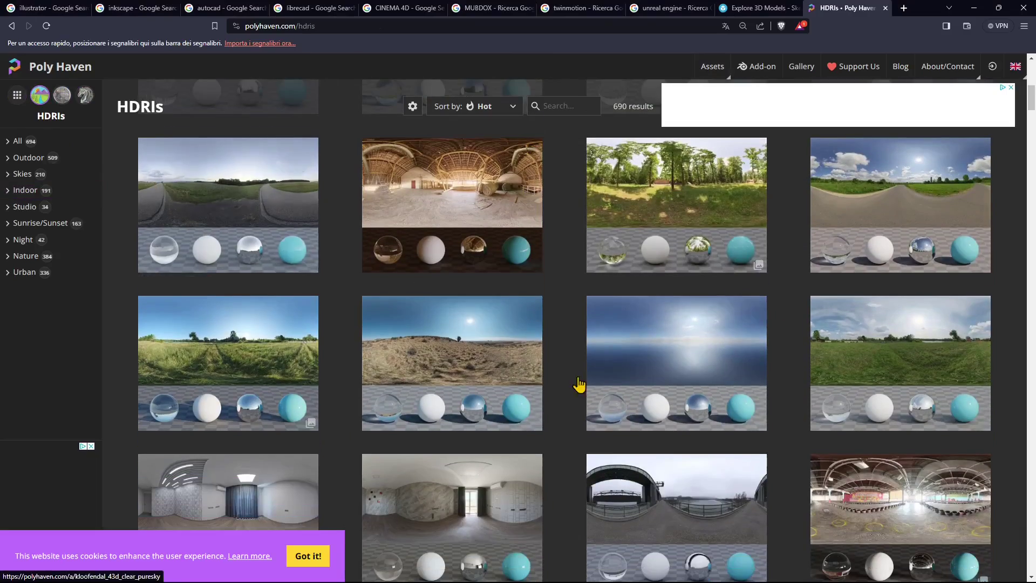
{"action": "scroll", "coordinate": [578, 388], "scroll_direction": "down", "scroll_amount": 6}
{"action": "scroll", "coordinate": [486, 334], "scroll_direction": "down", "scroll_amount": 4}
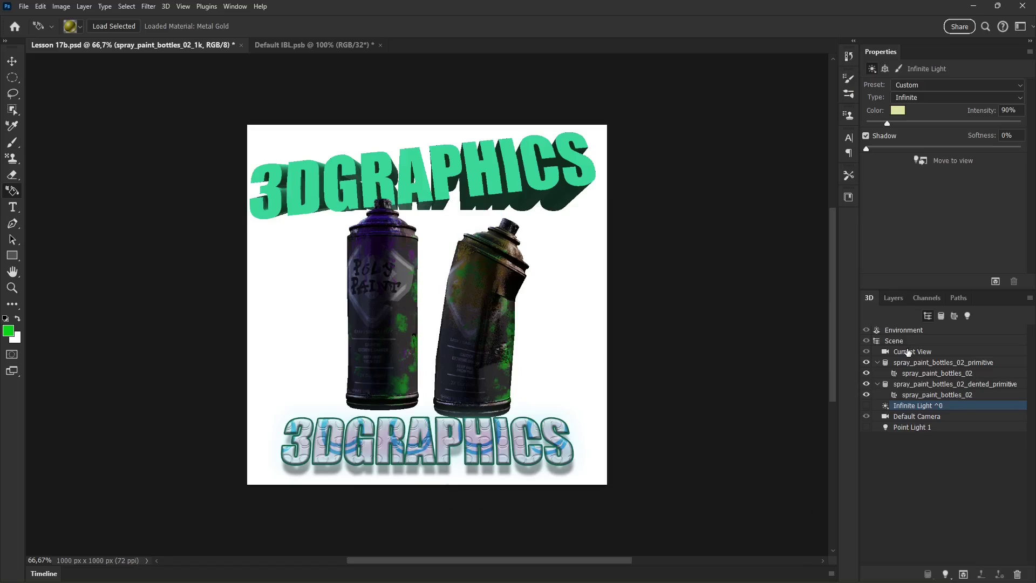
Replace the Environment's IBL texture with brown_photostudio_07_4k and raise its light intensity to 174%
{"action": "left_click", "coordinate": [908, 331]}
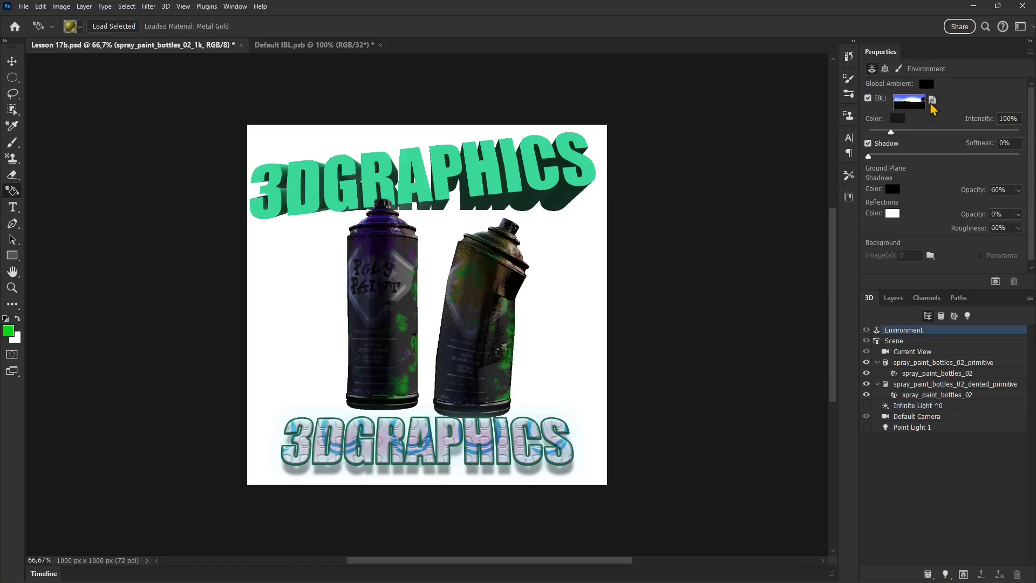
{"action": "left_click", "coordinate": [932, 99]}
{"action": "left_click", "coordinate": [954, 132]}
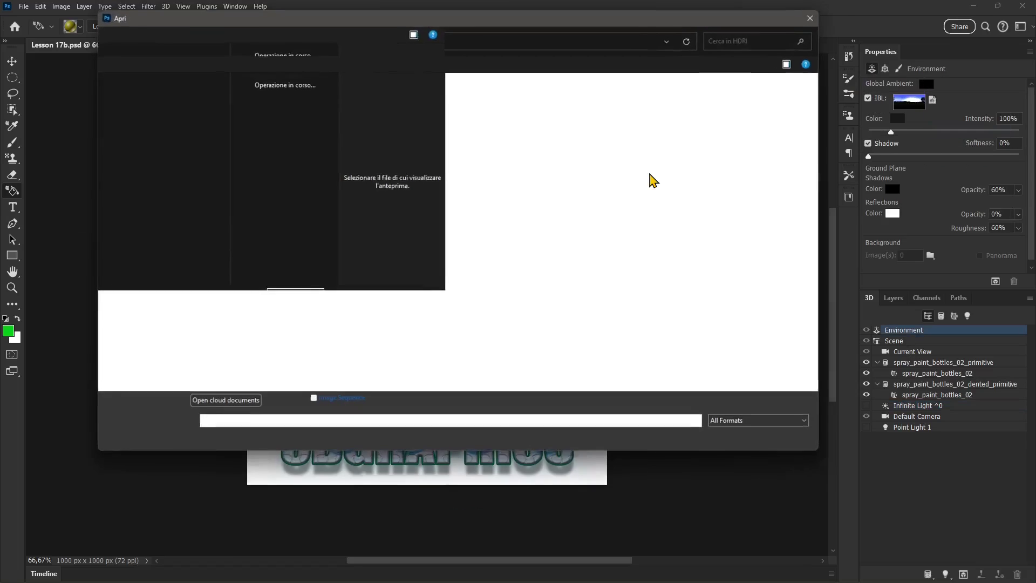
{"action": "left_click", "coordinate": [334, 186]}
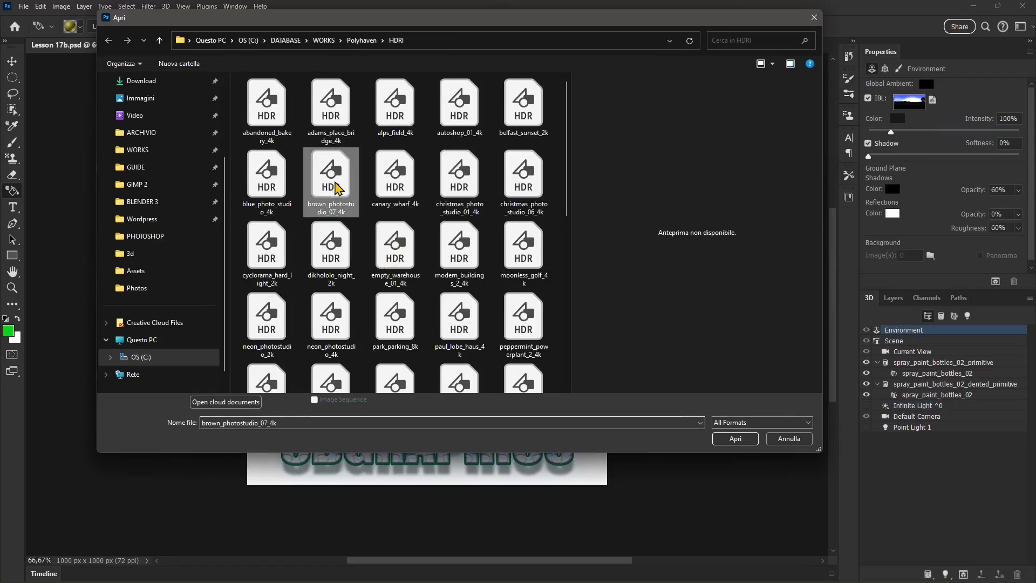
{"action": "left_click", "coordinate": [731, 437]}
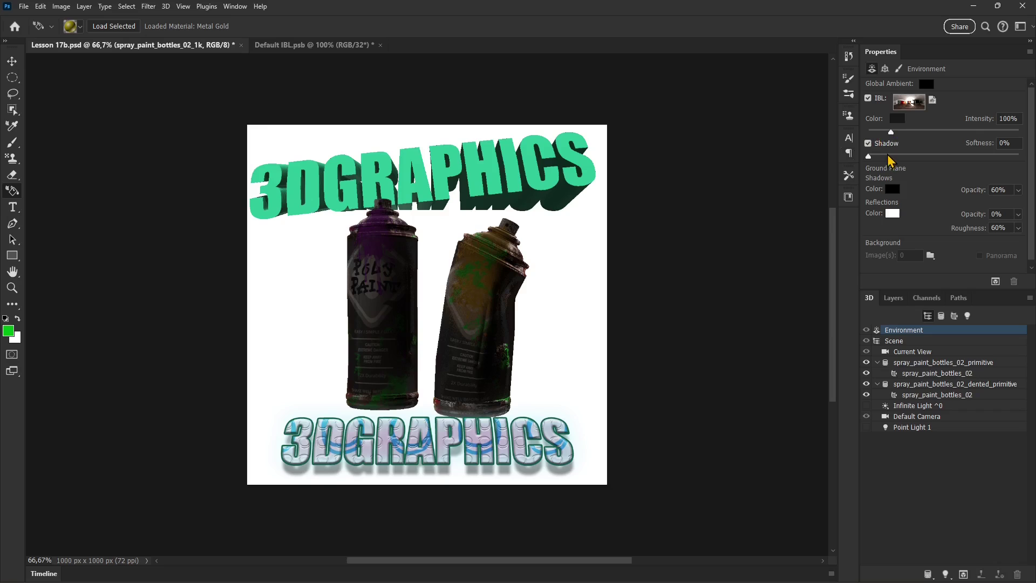
{"action": "left_click_drag", "start_coordinate": [890, 131], "coordinate": [905, 139]}
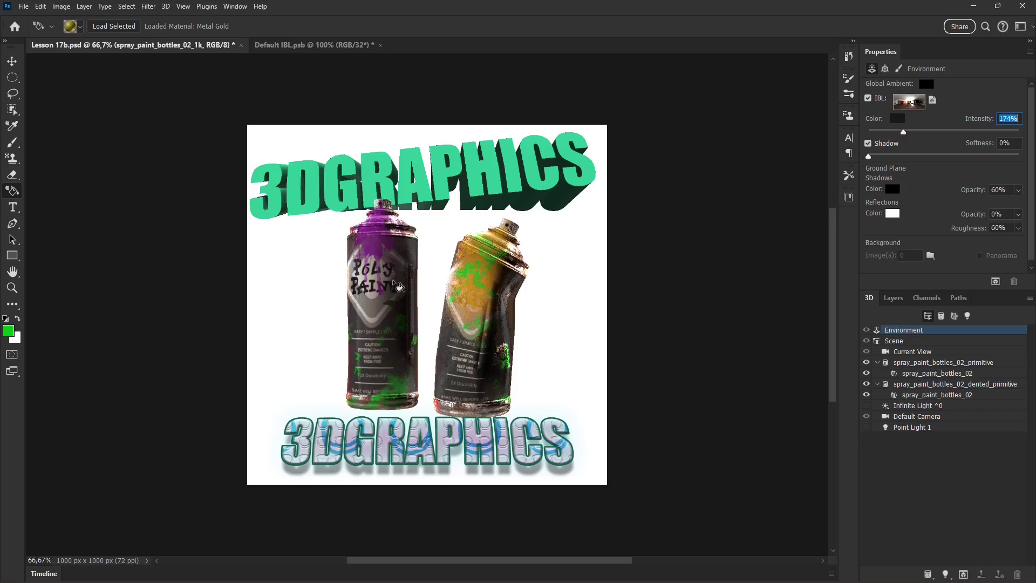
{"action": "left_click", "coordinate": [875, 156]}
Review the properties of the Scene, the Current View, the first can's mesh and material, and the Infinite Light
{"action": "left_click", "coordinate": [896, 342]}
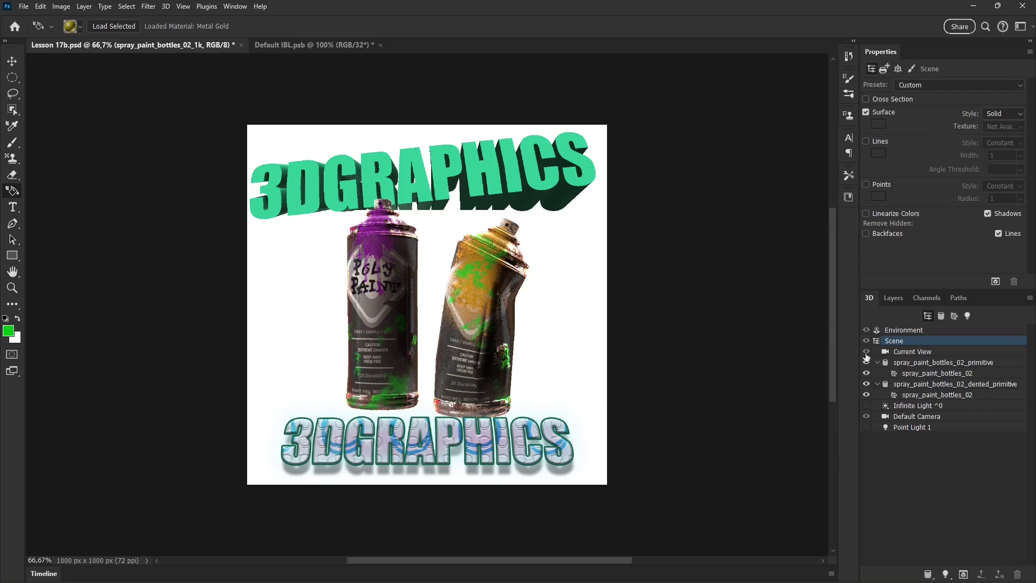
{"action": "left_click", "coordinate": [912, 352]}
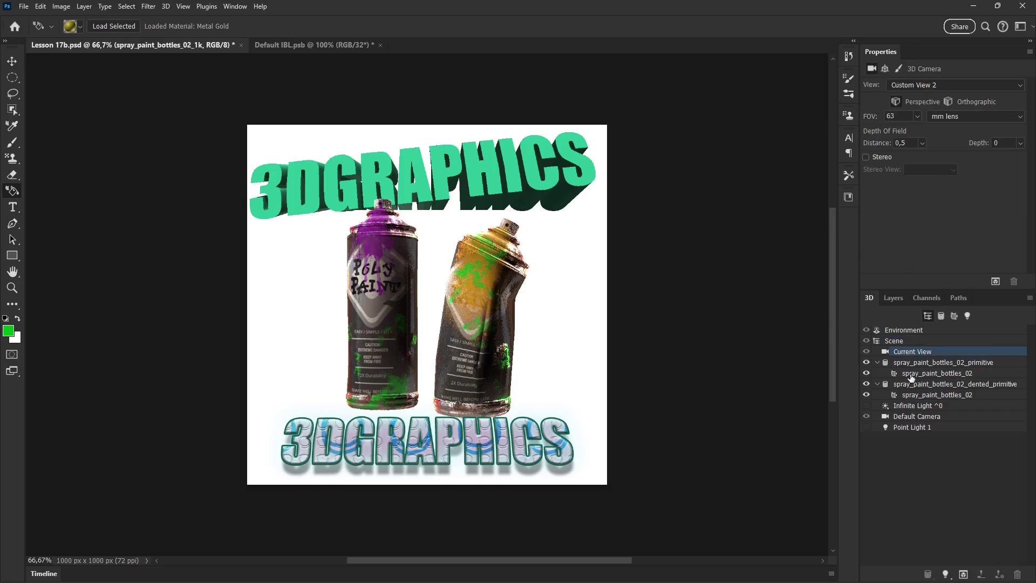
{"action": "left_click", "coordinate": [919, 364]}
{"action": "left_click", "coordinate": [920, 374]}
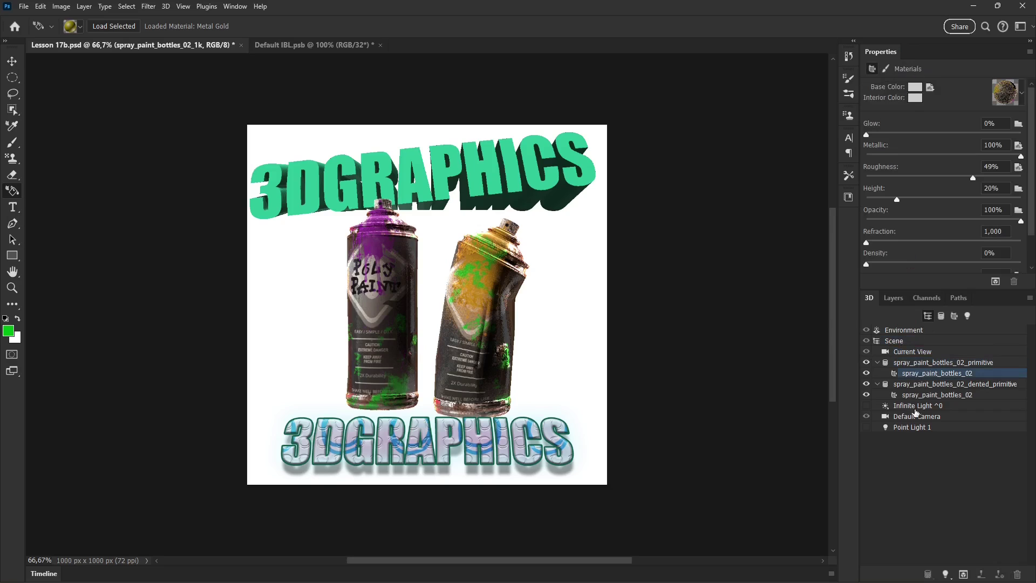
{"action": "left_click", "coordinate": [917, 409]}
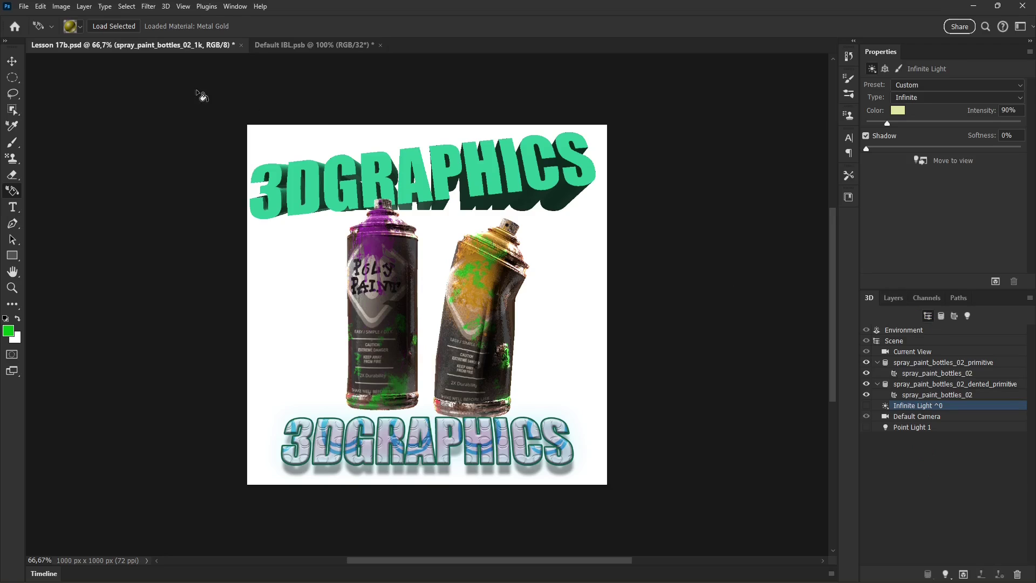
Examine the file formats offered for exporting the 3D layer, cancel the export, and look over the other 3D commands
{"action": "left_click", "coordinate": [166, 7]}
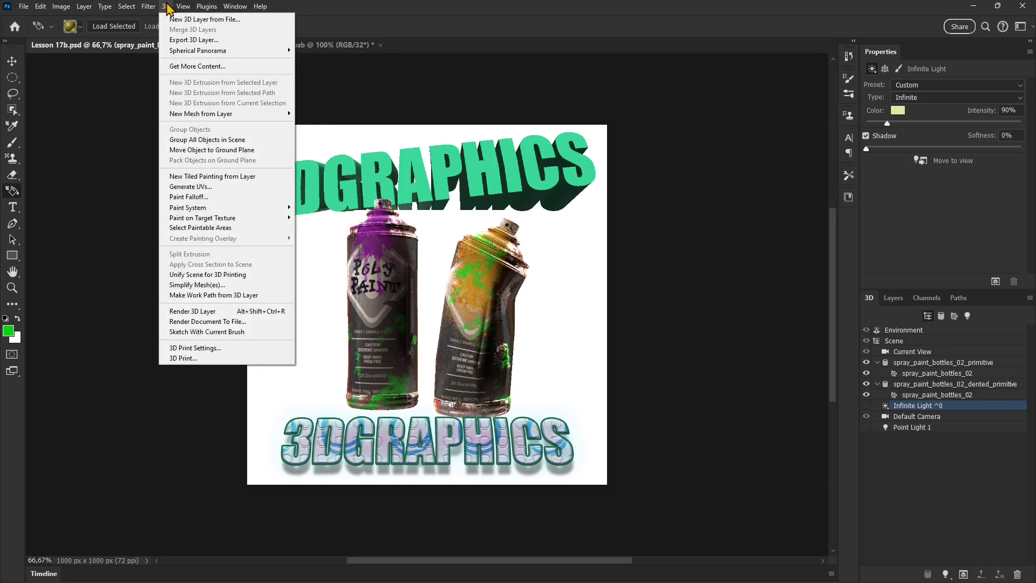
{"action": "left_click", "coordinate": [167, 7]}
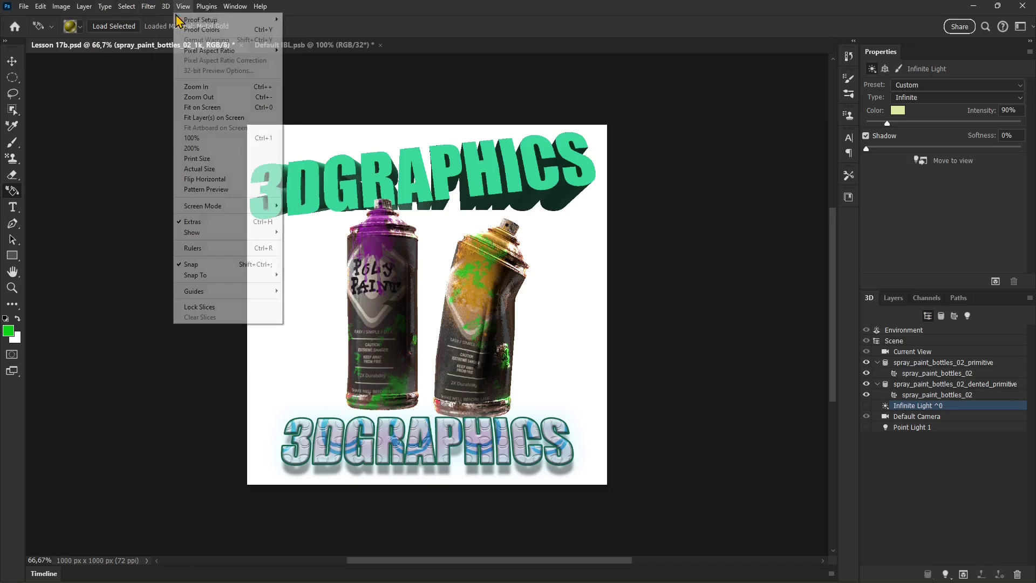
{"action": "left_click", "coordinate": [167, 7]}
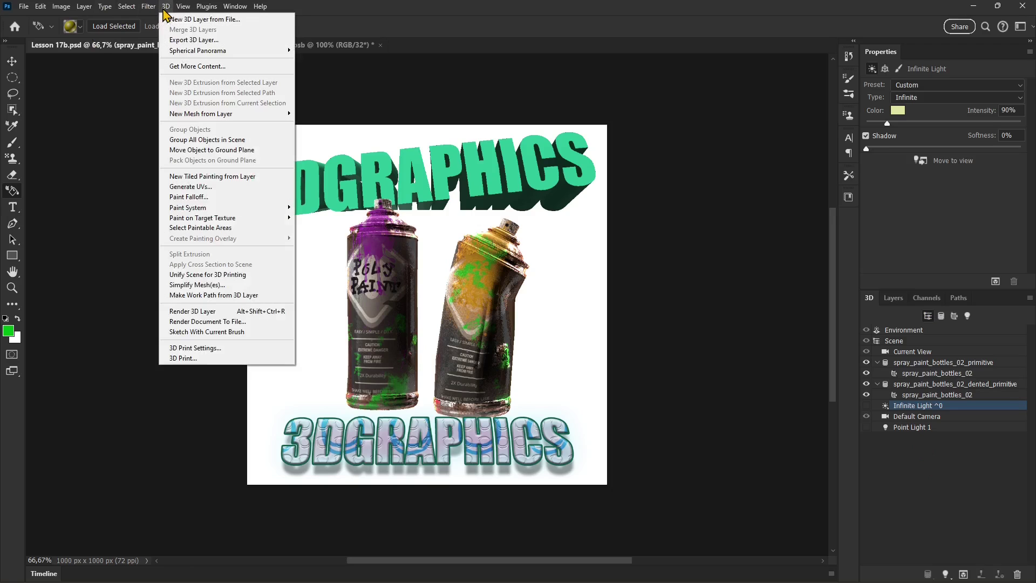
{"action": "left_click", "coordinate": [207, 43]}
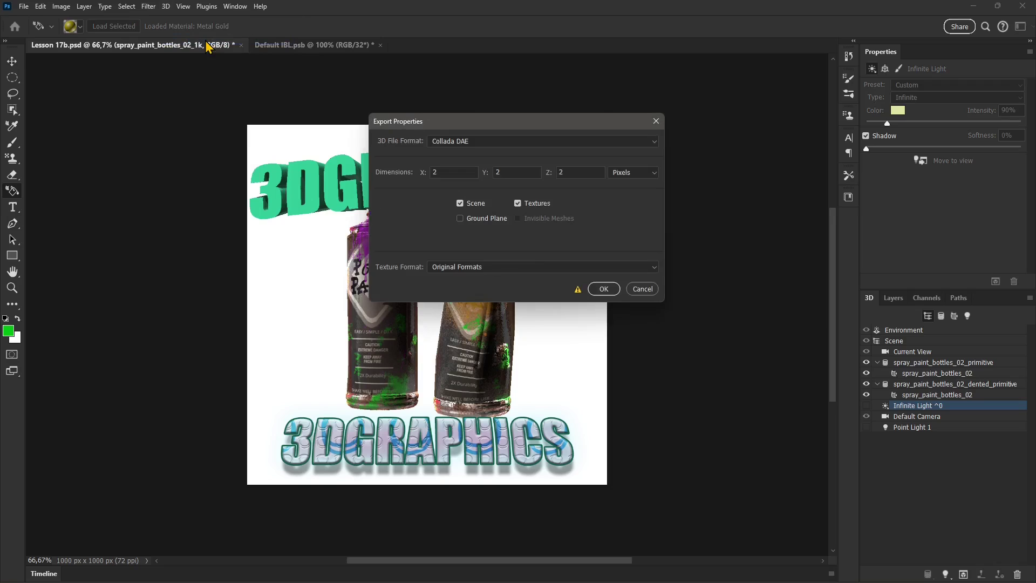
{"action": "left_click", "coordinate": [463, 142]}
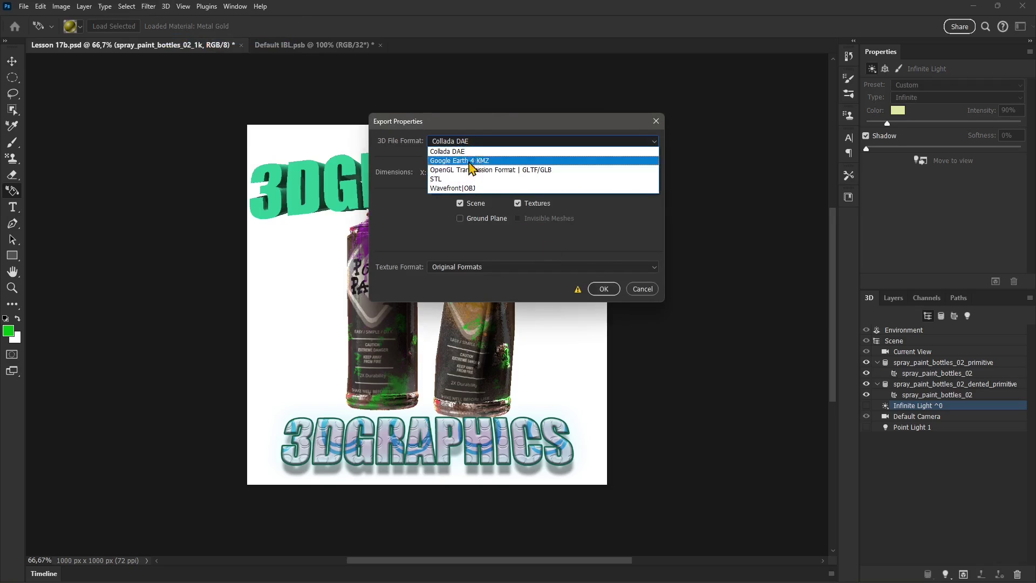
{"action": "left_click", "coordinate": [642, 288]}
{"action": "left_click", "coordinate": [166, 7]}
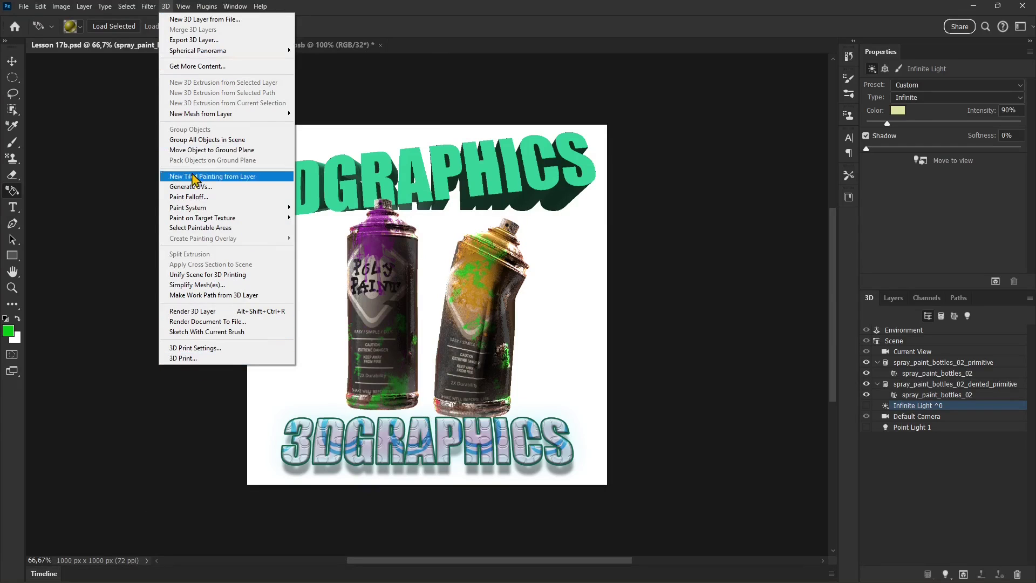
{"action": "left_click", "coordinate": [874, 320]}
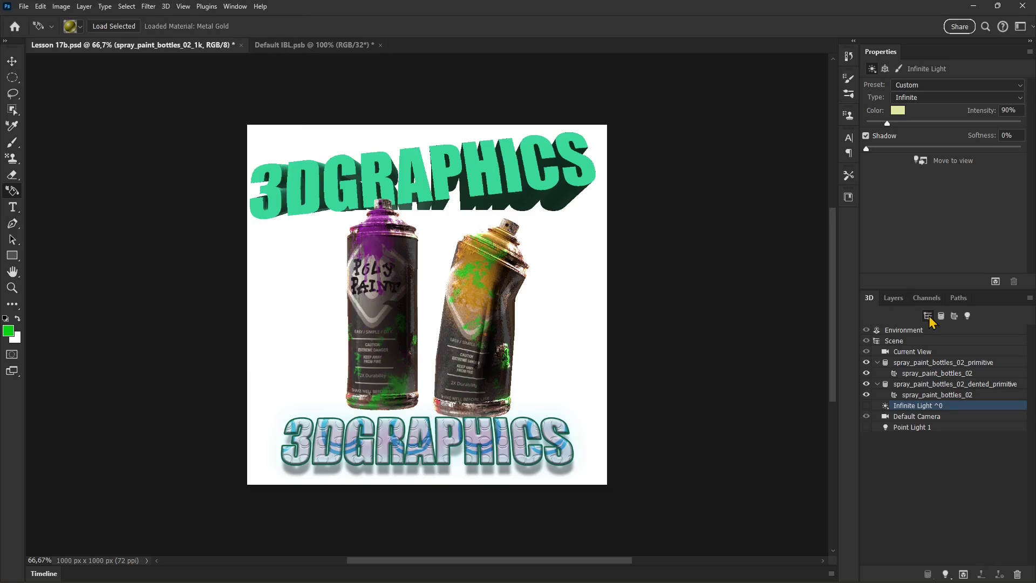
Place the pixel filters image from the Assets folder as an embedded object directly above the styled 3DGRAPHICS text layer
{"action": "left_click", "coordinate": [893, 298]}
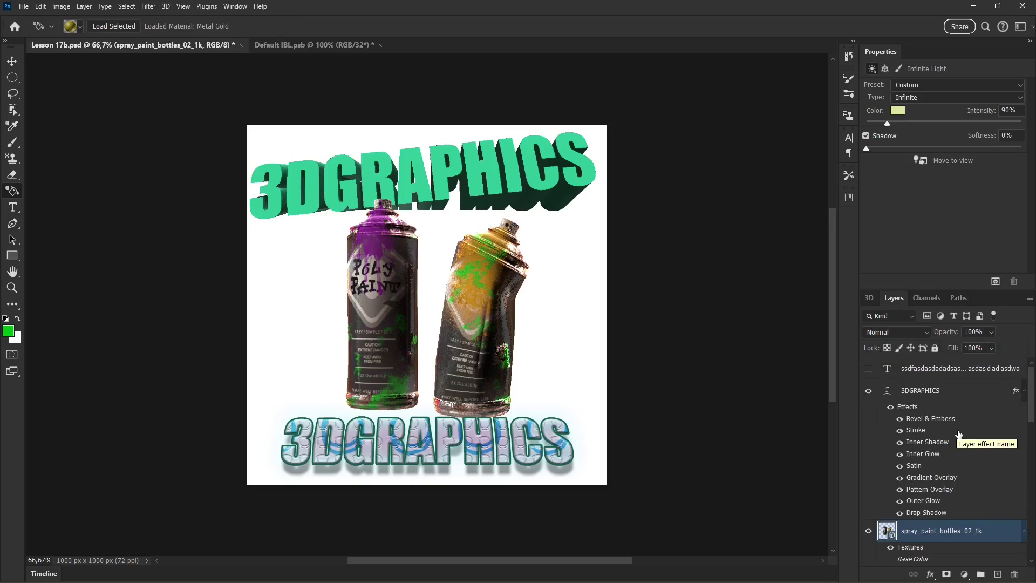
{"action": "left_click", "coordinate": [912, 396]}
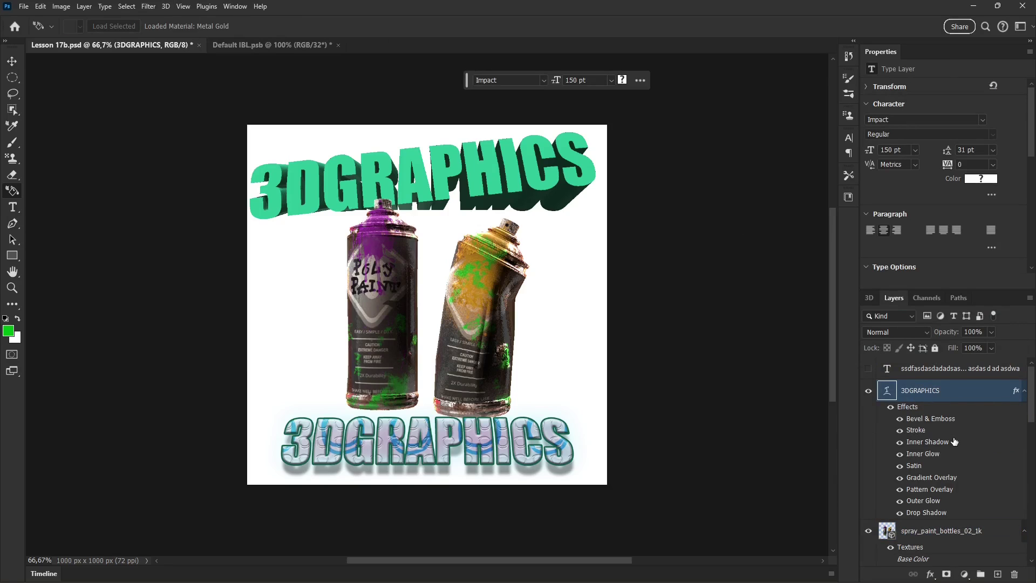
{"action": "scroll", "coordinate": [955, 482], "scroll_direction": "down", "scroll_amount": 10}
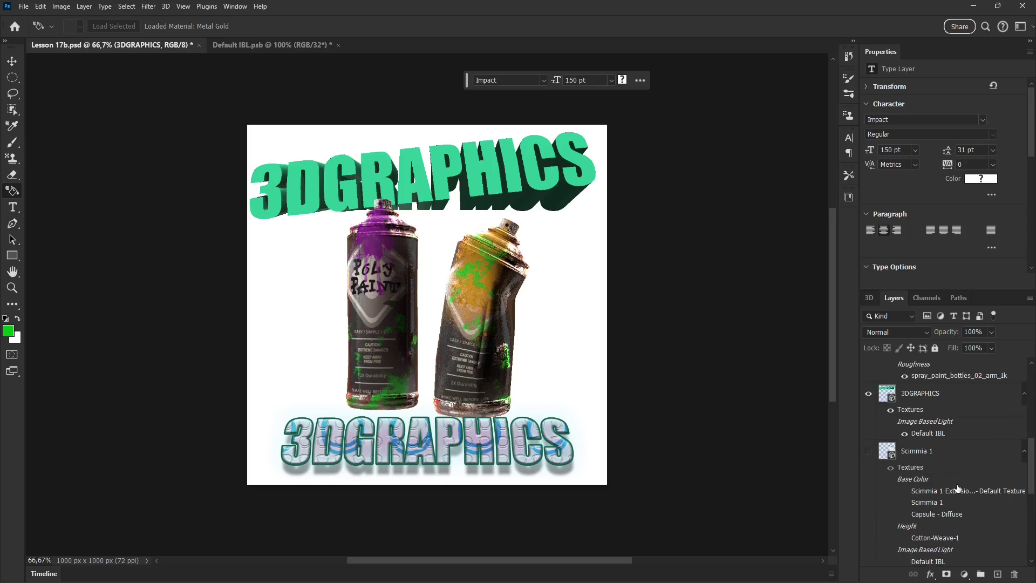
{"action": "scroll", "coordinate": [958, 484], "scroll_direction": "up", "scroll_amount": 10}
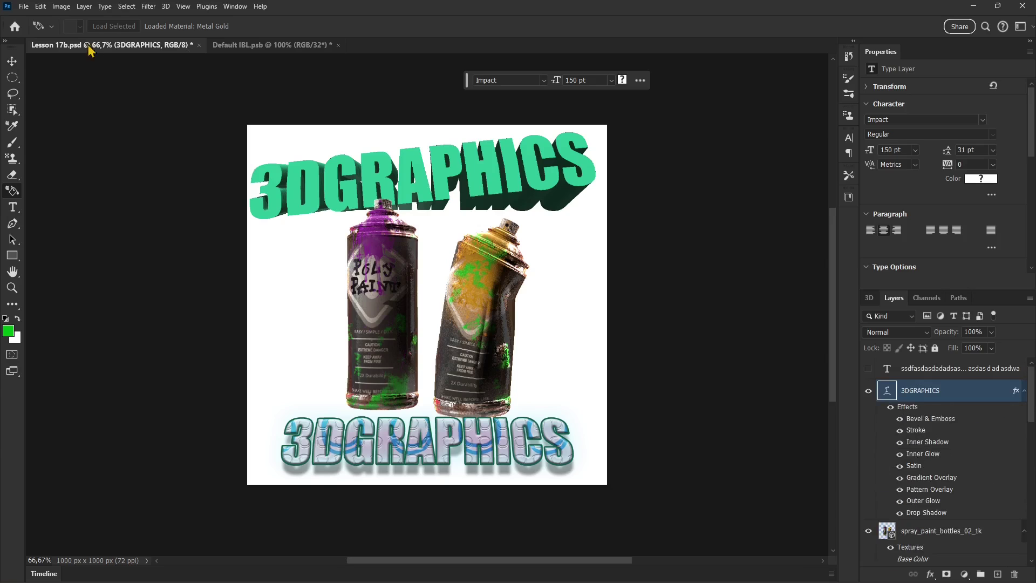
{"action": "left_click", "coordinate": [27, 9]}
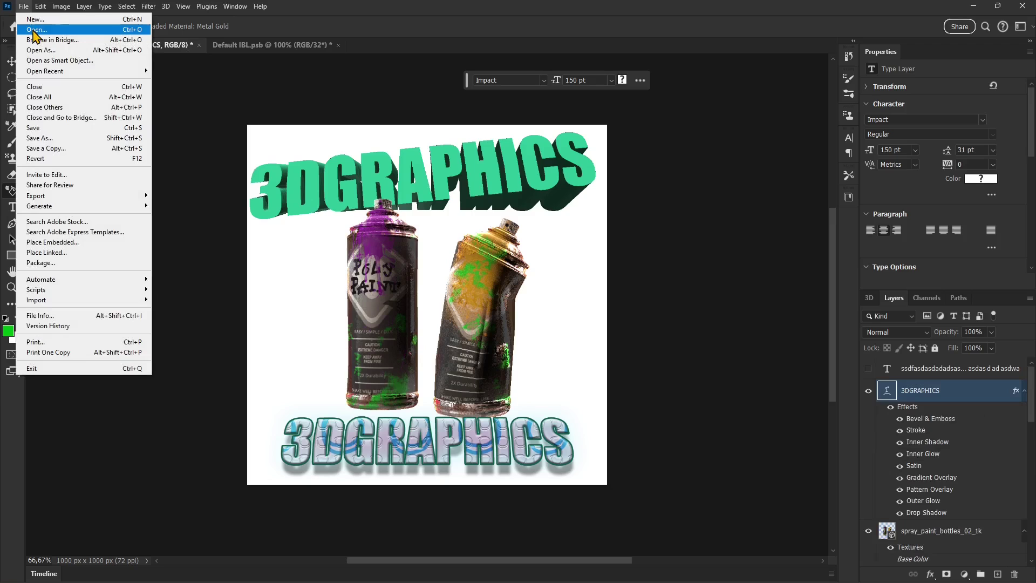
{"action": "left_click", "coordinate": [65, 242]}
{"action": "left_click", "coordinate": [465, 175]}
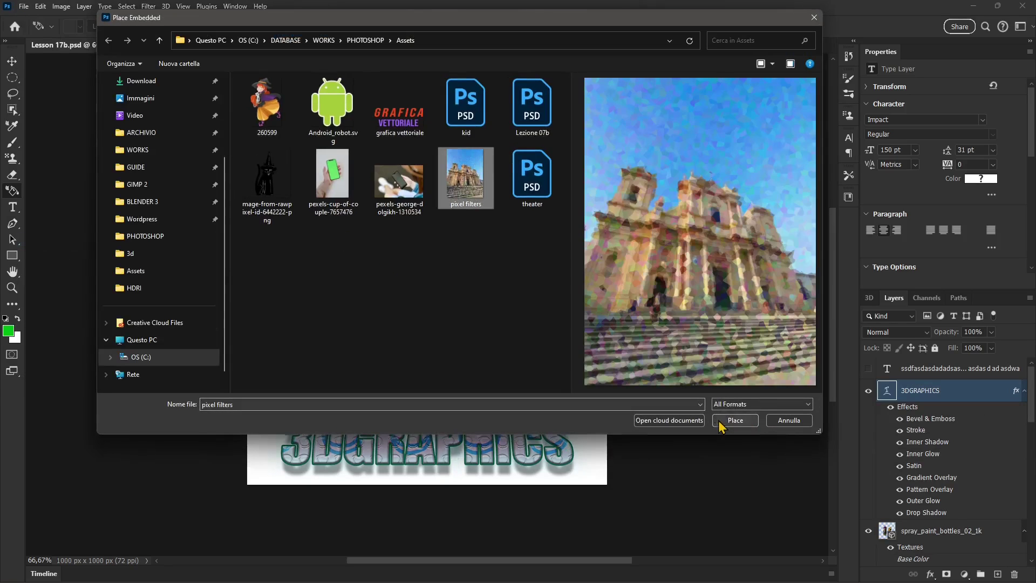
{"action": "left_click", "coordinate": [730, 416]}
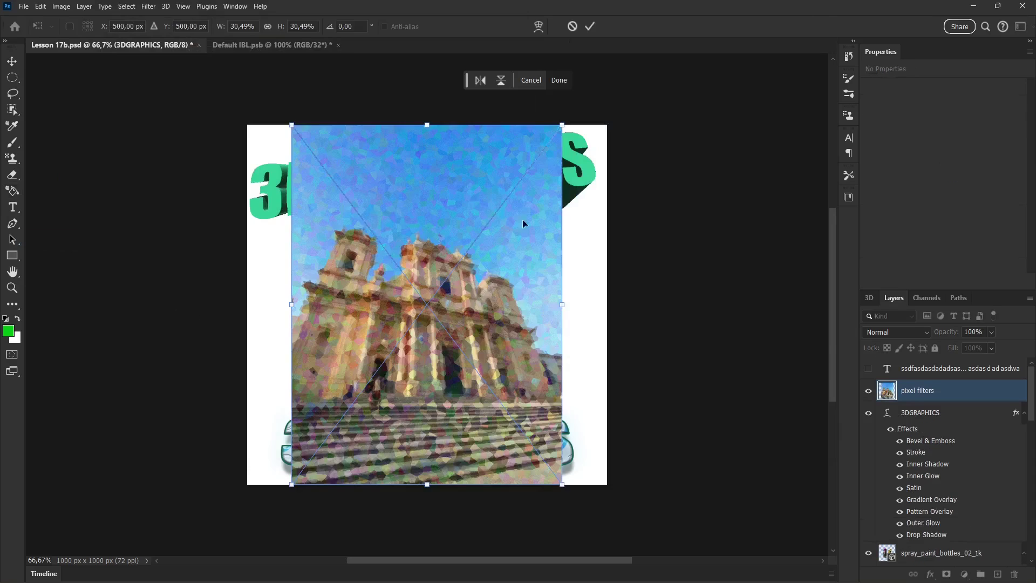
Scale the placed pixel filters image to about 18.68% and move it over the dented can, at about X 429, Y 205 px
{"action": "left_click_drag", "start_coordinate": [560, 128], "coordinate": [458, 278]}
{"action": "left_click", "coordinate": [590, 26]}
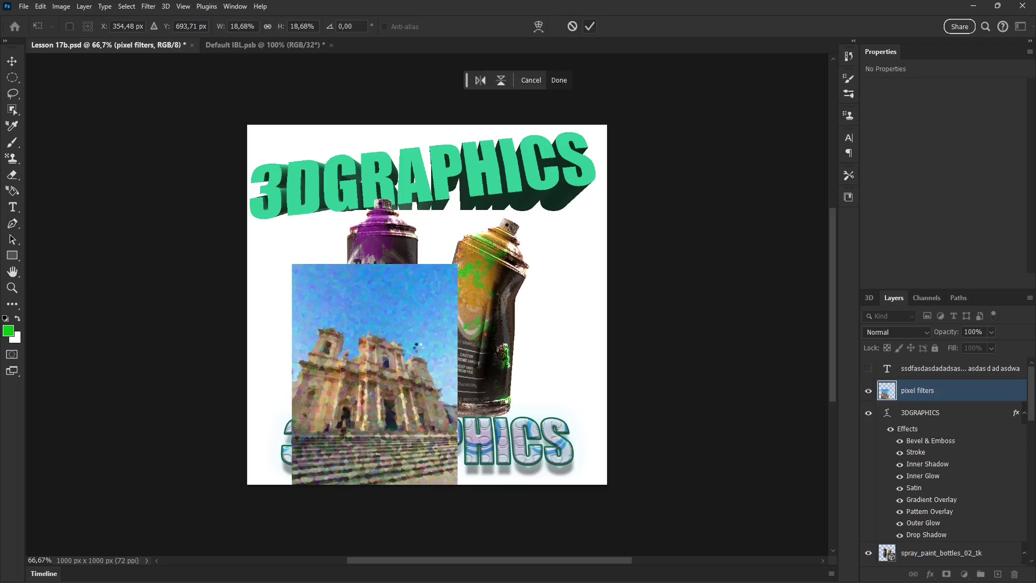
{"action": "left_click", "coordinate": [12, 61]}
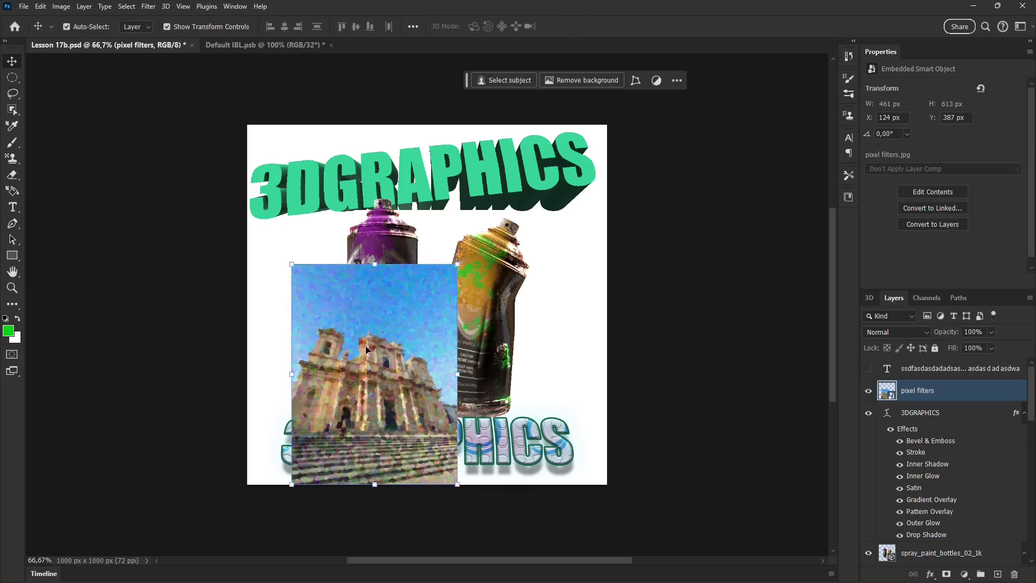
{"action": "left_click_drag", "start_coordinate": [365, 349], "coordinate": [476, 286]}
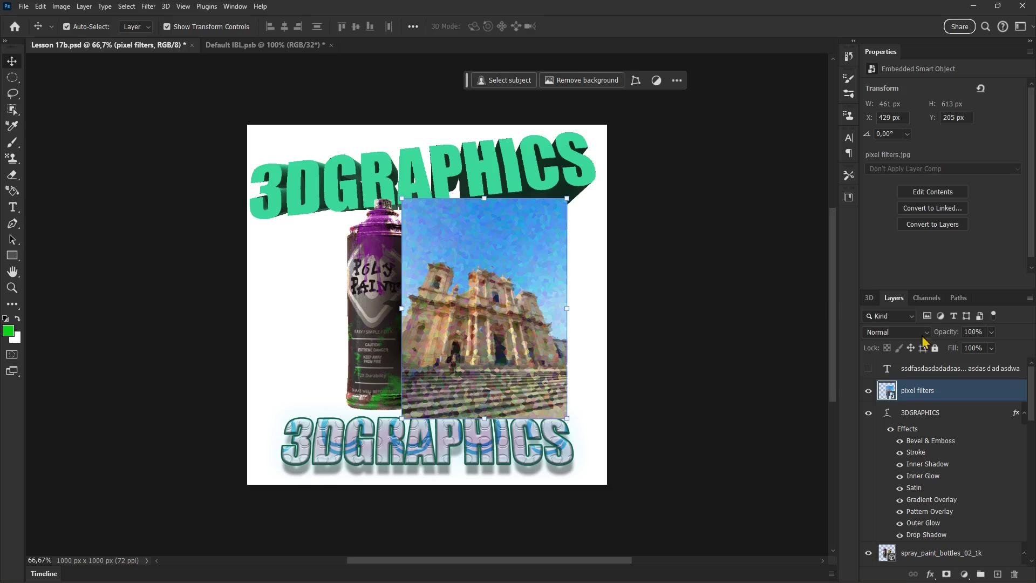
Rasterize the pixel filters smart object into a regular pixel layer
{"action": "left_click", "coordinate": [166, 6]}
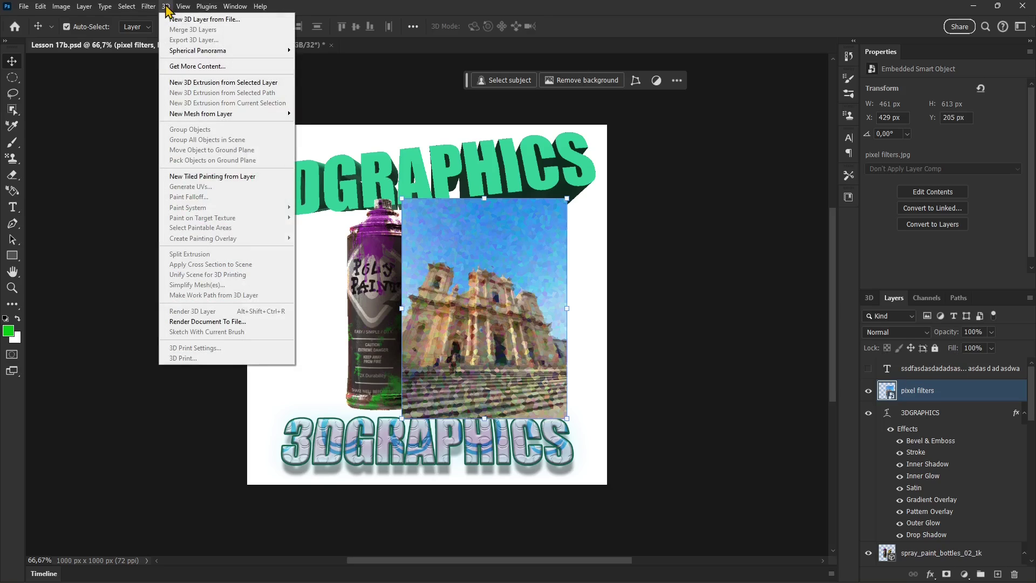
{"action": "left_click", "coordinate": [908, 399]}
{"action": "right_click", "coordinate": [908, 399]}
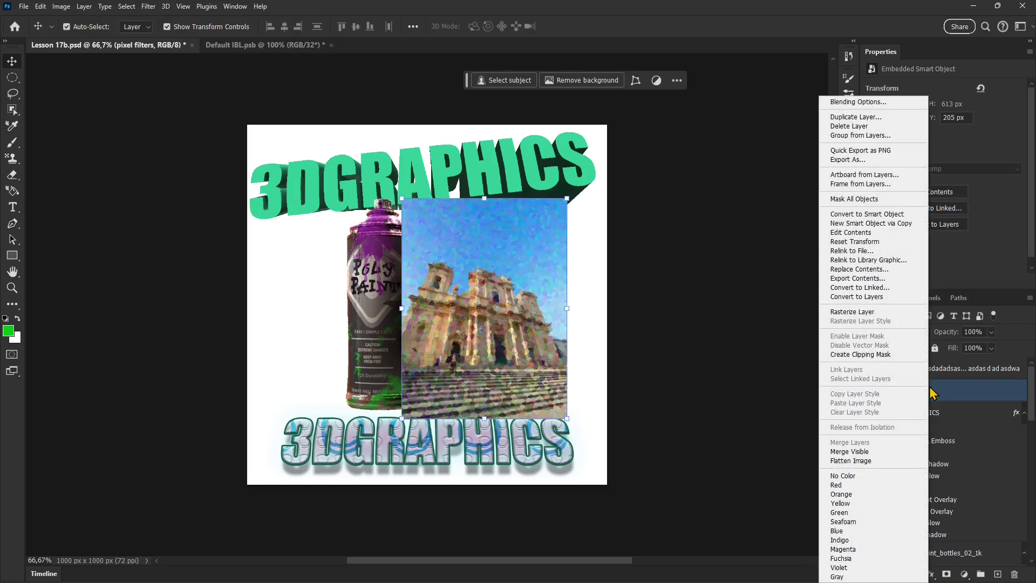
{"action": "left_click", "coordinate": [860, 313]}
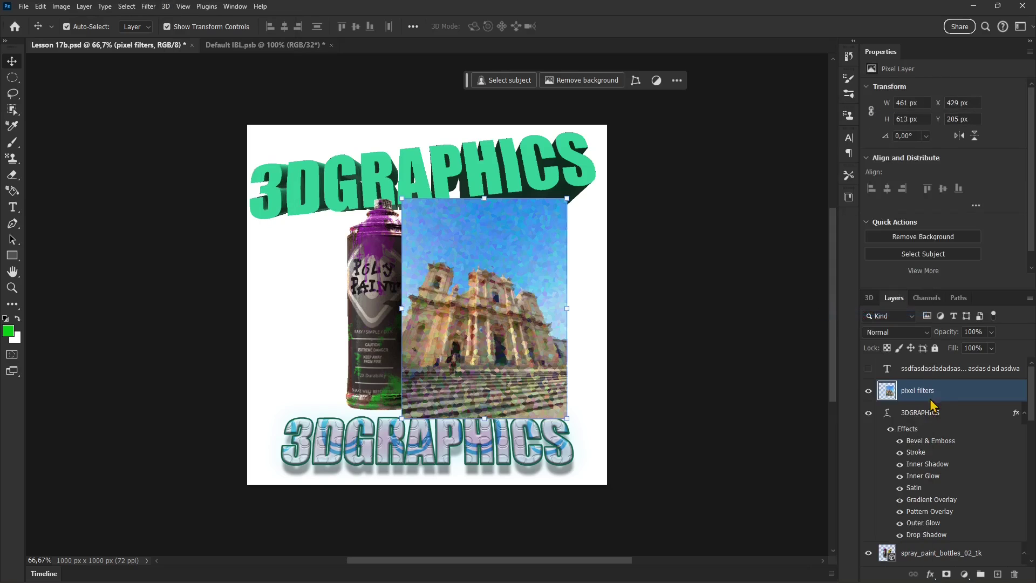
{"action": "right_click", "coordinate": [930, 403]}
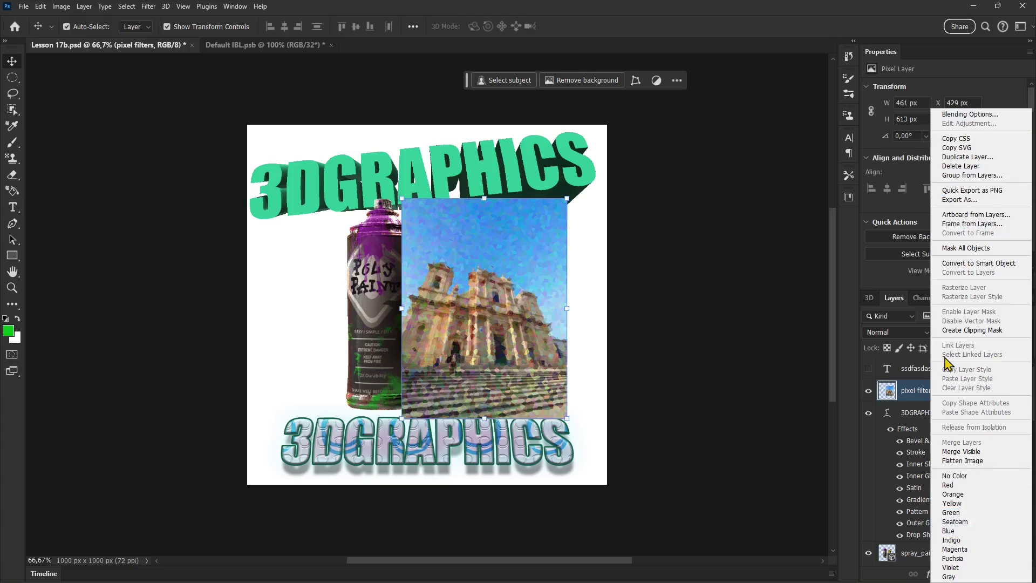
{"action": "left_click", "coordinate": [907, 398]}
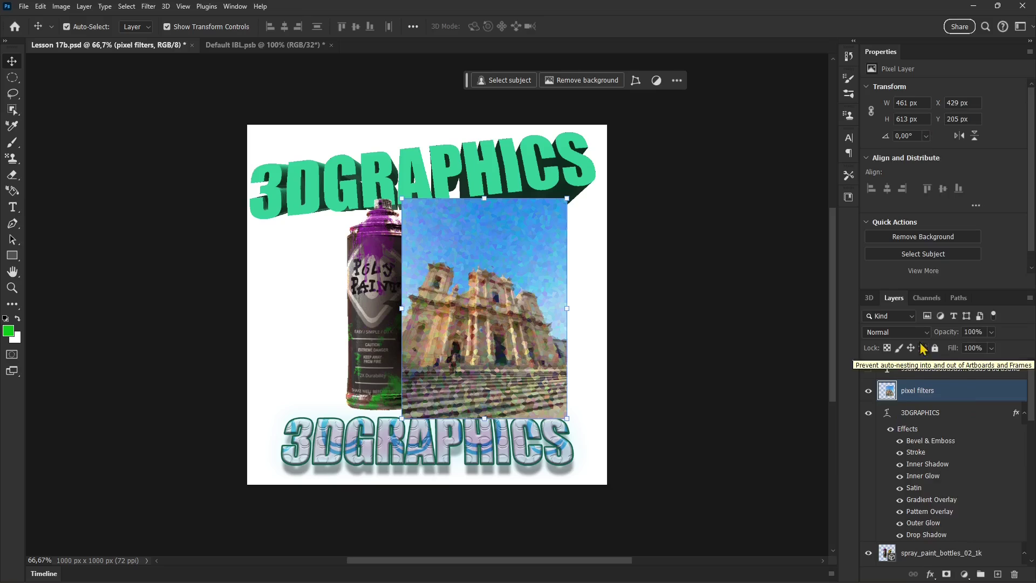
Create a 3D Postcard from the selected pixel filters layer, using Selected Layer(s) as the source
{"action": "left_click", "coordinate": [869, 299]}
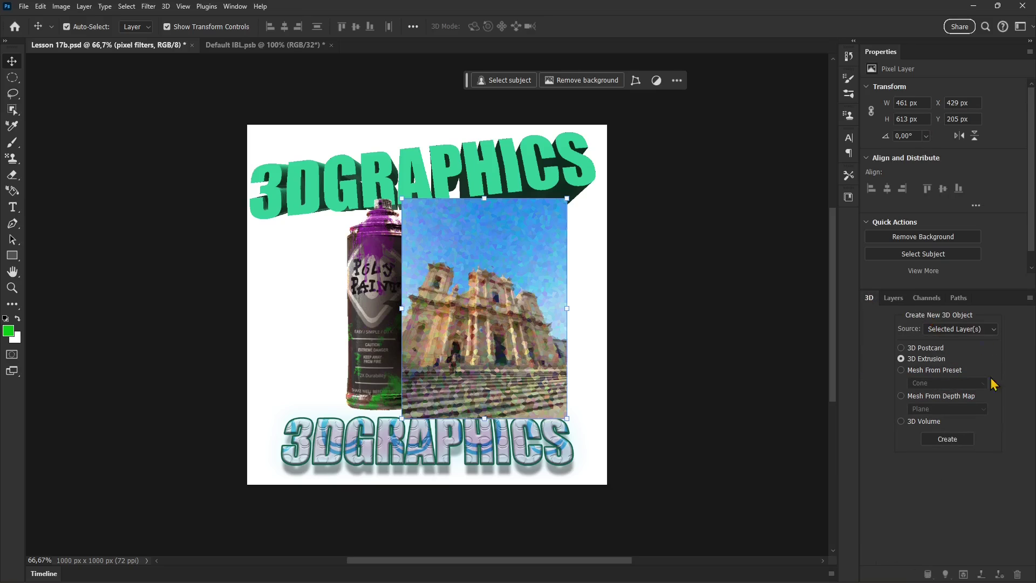
{"action": "left_click", "coordinate": [893, 298]}
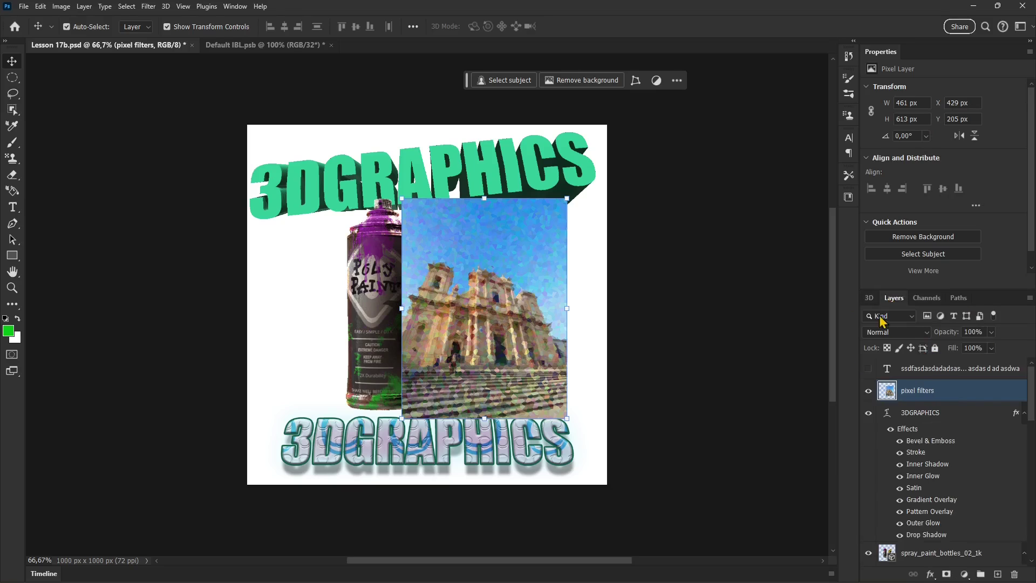
{"action": "left_click", "coordinate": [869, 297]}
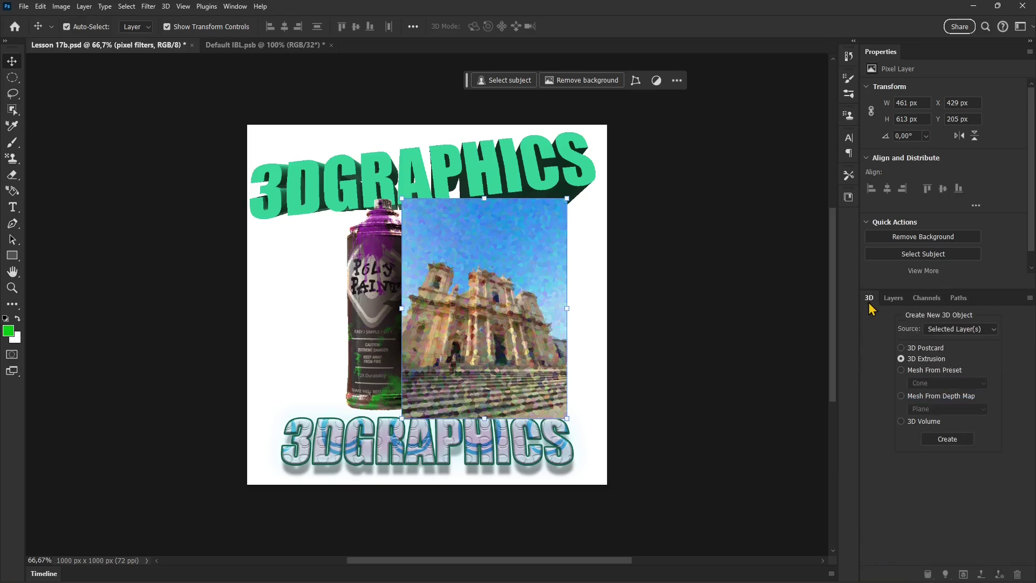
{"action": "left_click", "coordinate": [945, 330]}
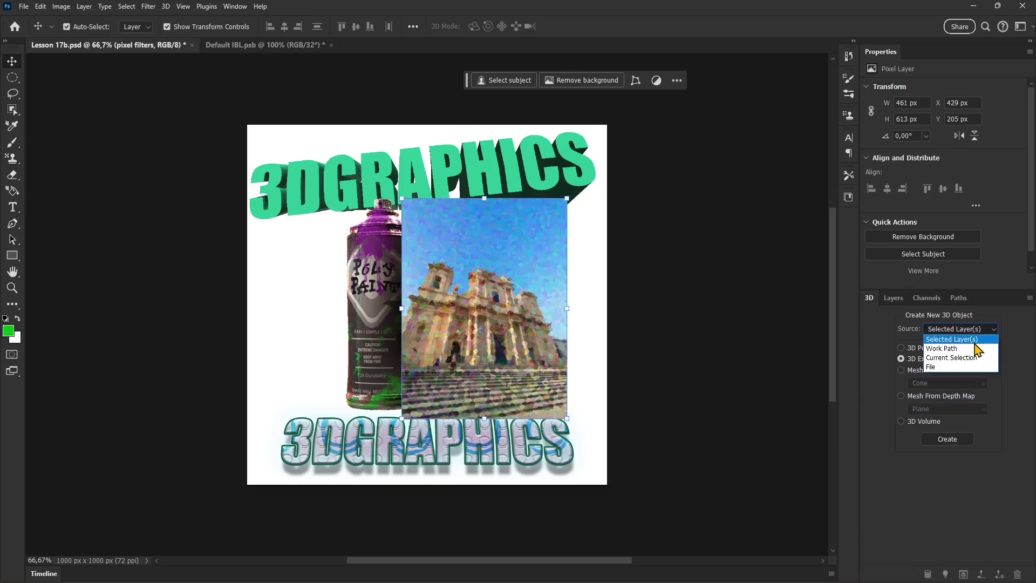
{"action": "left_click", "coordinate": [974, 340]}
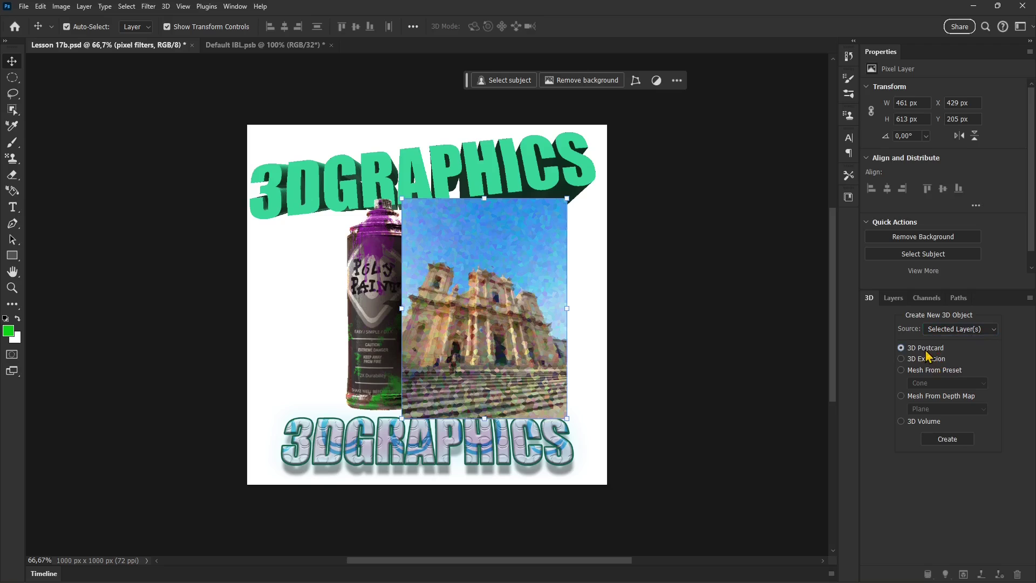
{"action": "left_click", "coordinate": [947, 439]}
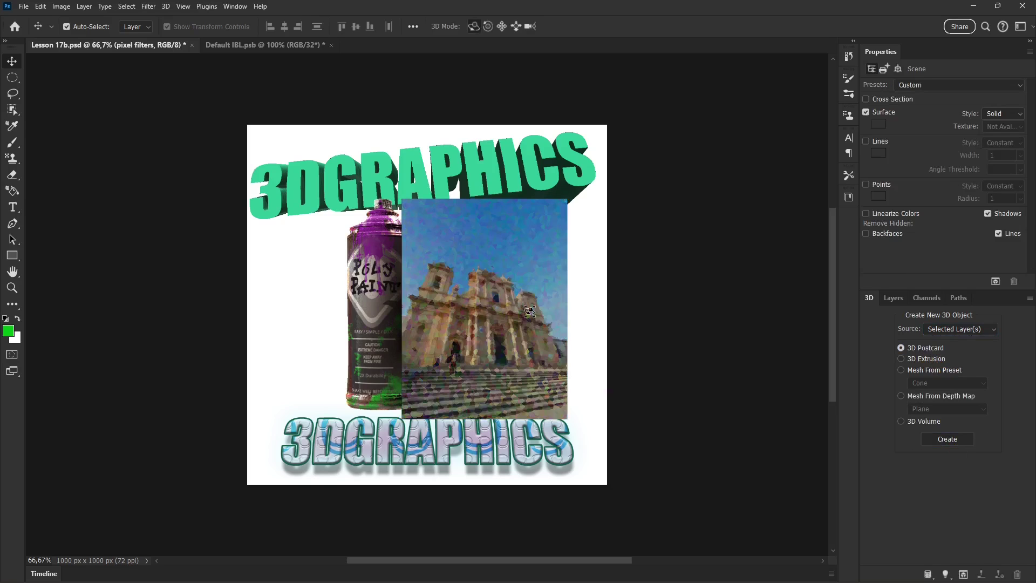
Orbit the pixel filters postcard to an angled perspective and slide it sideways so it extends past the canvas's right edge
{"action": "mouse_move", "coordinate": [532, 313]}
{"action": "left_mouse_down"}
{"action": "mouse_move", "coordinate": [437, 322]}
{"action": "mouse_move", "coordinate": [459, 314]}
{"action": "left_mouse_up"}
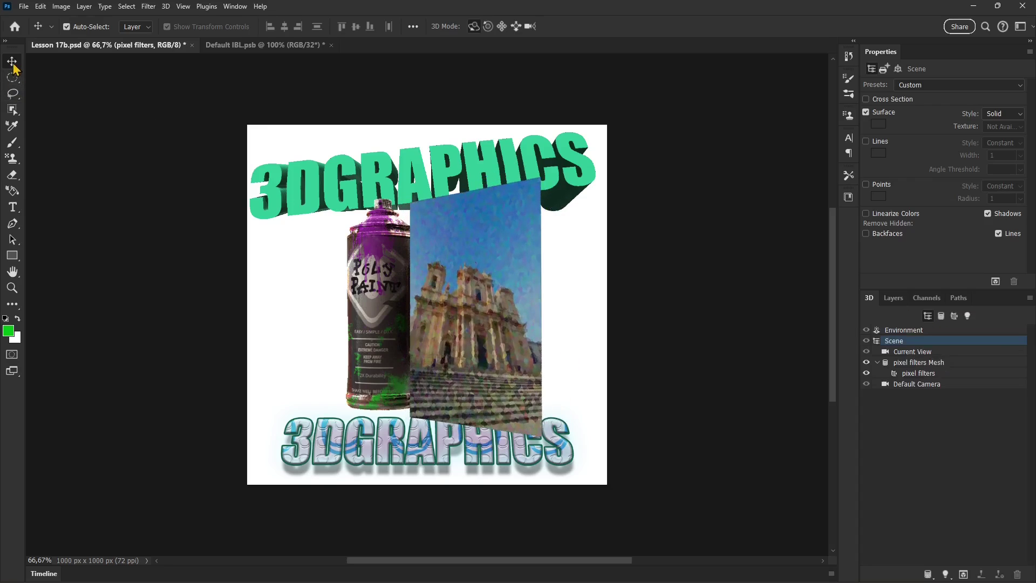
{"action": "left_click", "coordinate": [502, 26]}
{"action": "left_click_drag", "start_coordinate": [463, 304], "coordinate": [616, 309]}
{"action": "mouse_move", "coordinate": [552, 309]}
{"action": "left_mouse_down"}
{"action": "mouse_move", "coordinate": [405, 310]}
{"action": "mouse_move", "coordinate": [622, 301]}
{"action": "mouse_move", "coordinate": [587, 305]}
{"action": "left_mouse_up"}
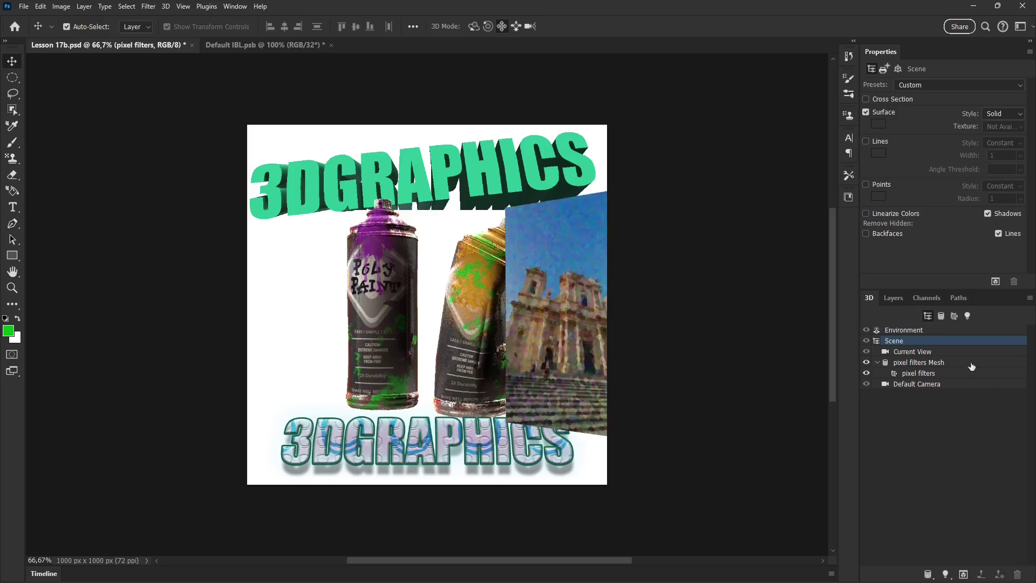
Place the logo_trasp01 badge green image from the jbdesign brand logo folder into the document as an embedded object
{"action": "left_click", "coordinate": [899, 301]}
{"action": "key", "text": "alt+Tab"}
{"action": "left_click_drag", "start_coordinate": [655, 248], "coordinate": [667, 362]}
{"action": "left_click", "coordinate": [594, 263]}
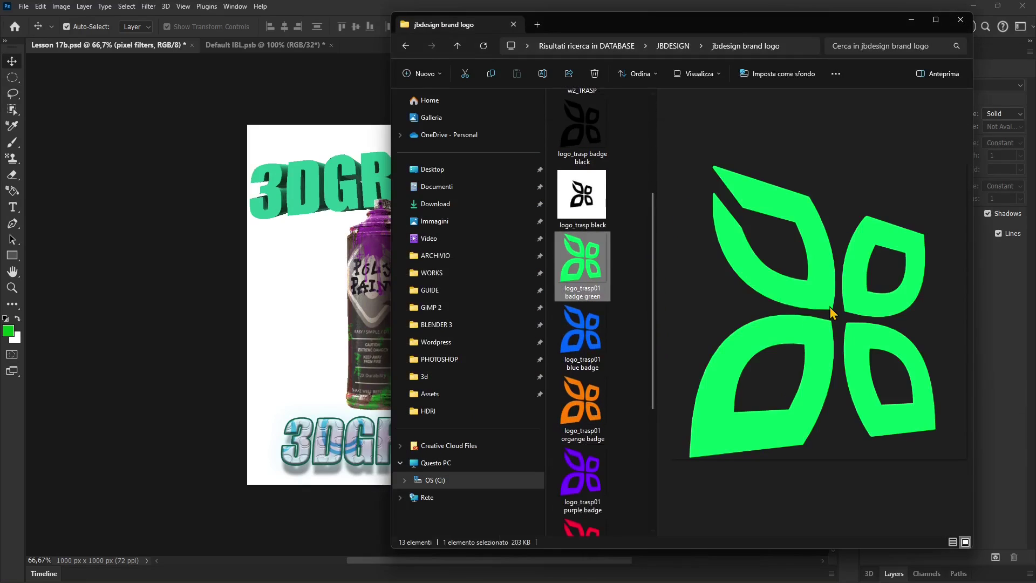
{"action": "left_click_drag", "start_coordinate": [581, 260], "coordinate": [317, 319]}
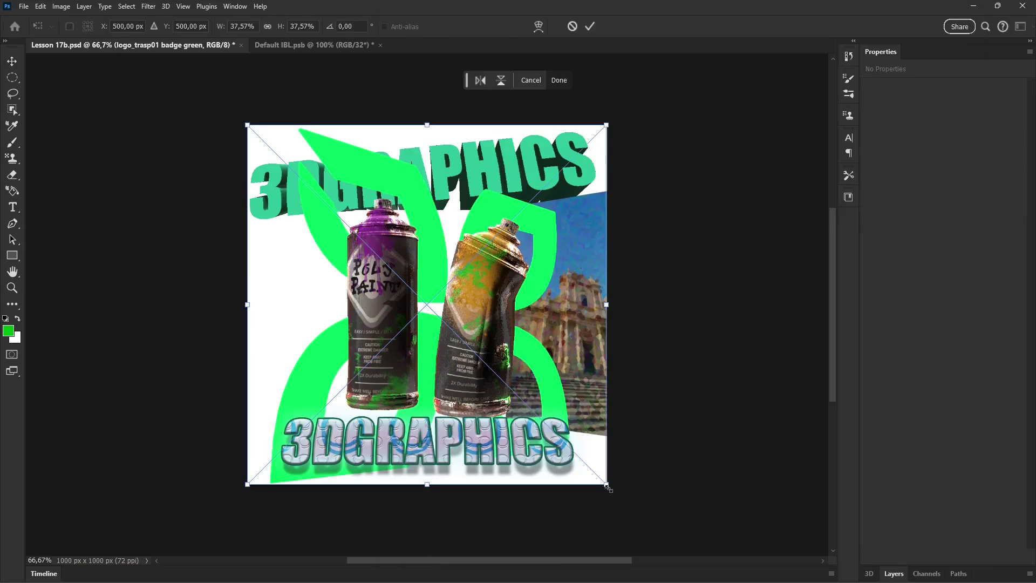
Scale the placed green logo to about 25.91% and move it to about X -13 px, Y 205 px
{"action": "left_click_drag", "start_coordinate": [608, 488], "coordinate": [513, 268]}
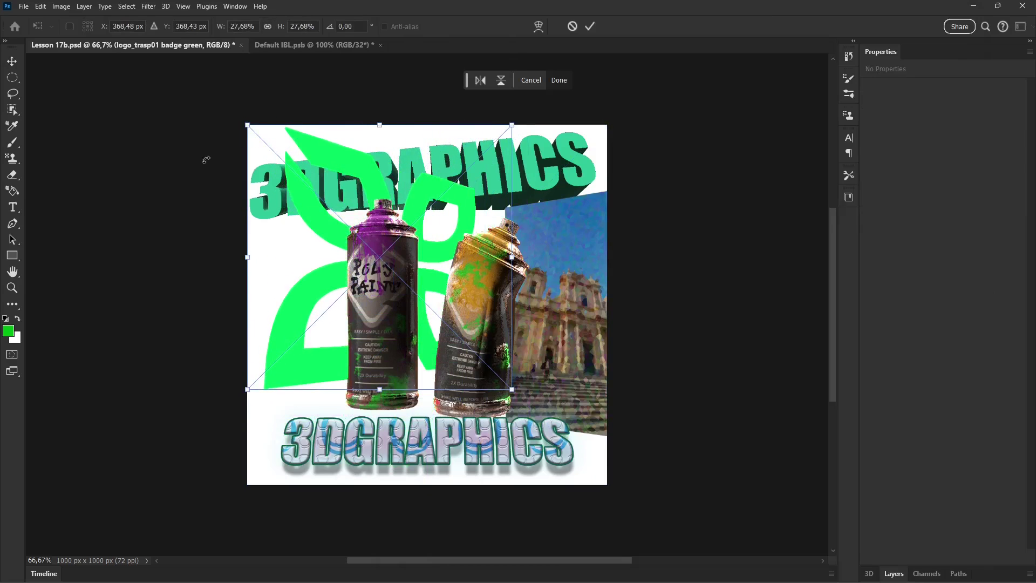
{"action": "left_click_drag", "start_coordinate": [246, 128], "coordinate": [317, 199]}
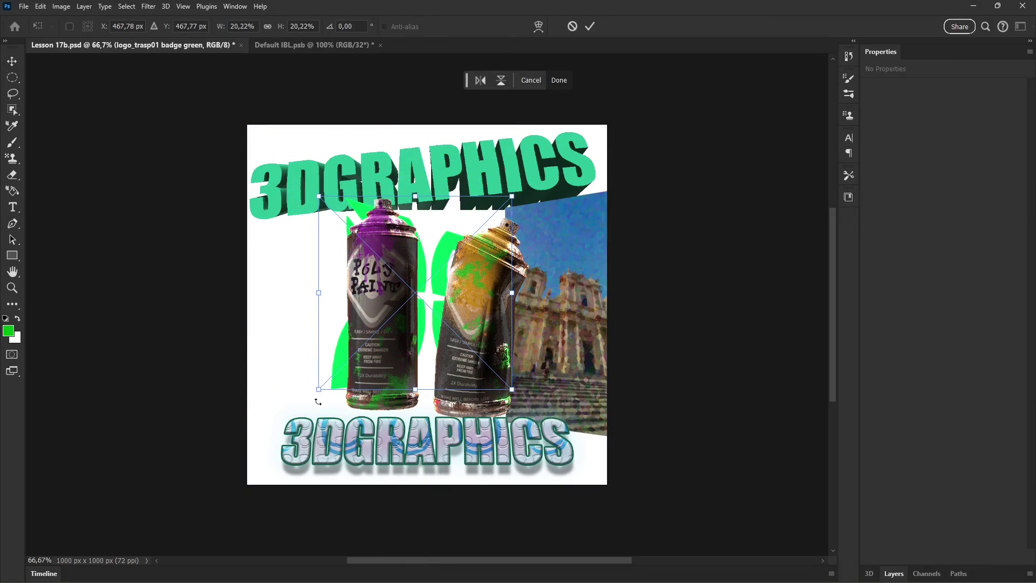
{"action": "left_click_drag", "start_coordinate": [310, 398], "coordinate": [269, 453]}
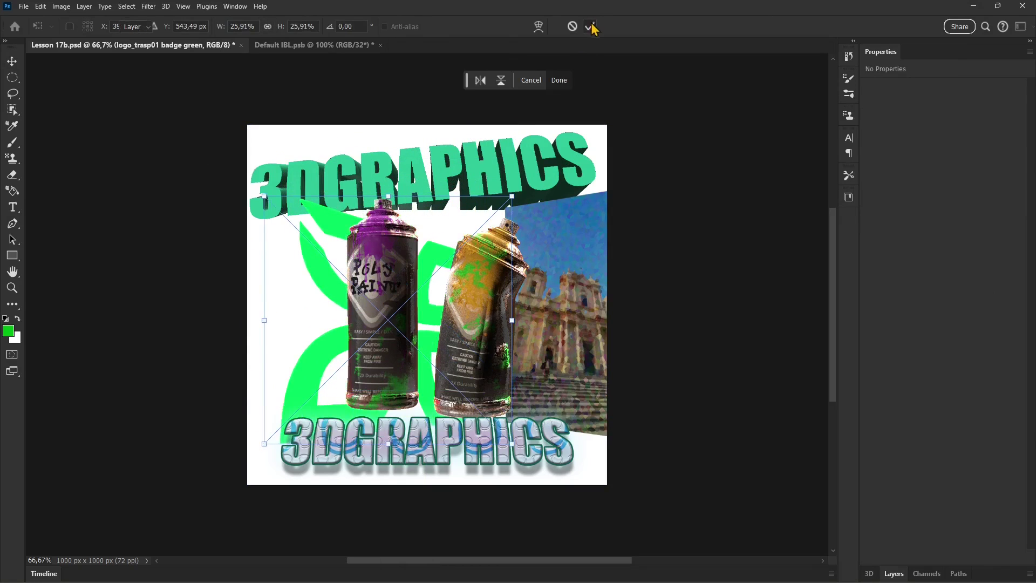
{"action": "key", "text": "Return"}
{"action": "left_click_drag", "start_coordinate": [324, 308], "coordinate": [286, 306]}
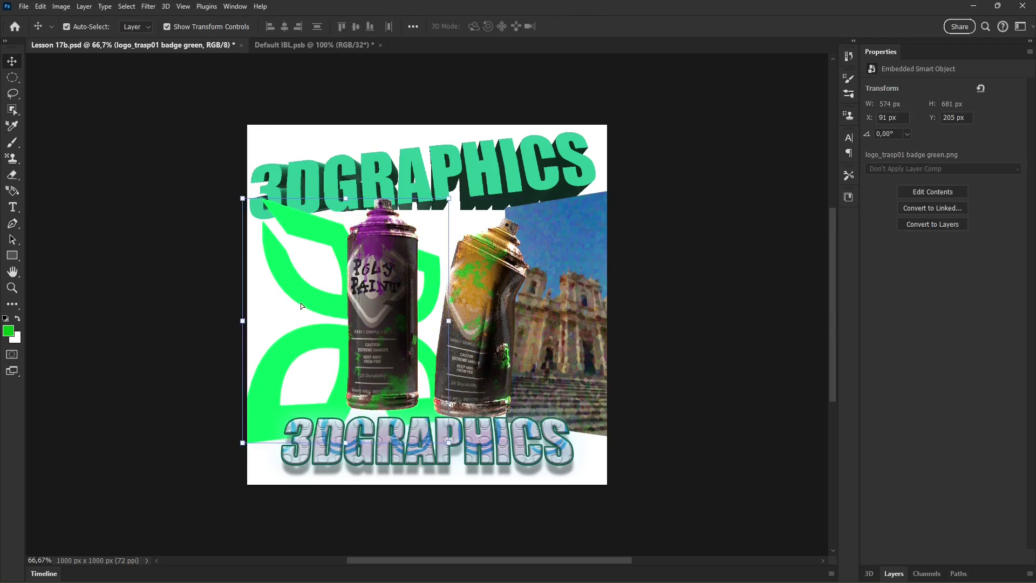
Create a 3D Extrusion from the selected green logo layer
{"action": "left_click", "coordinate": [870, 573]}
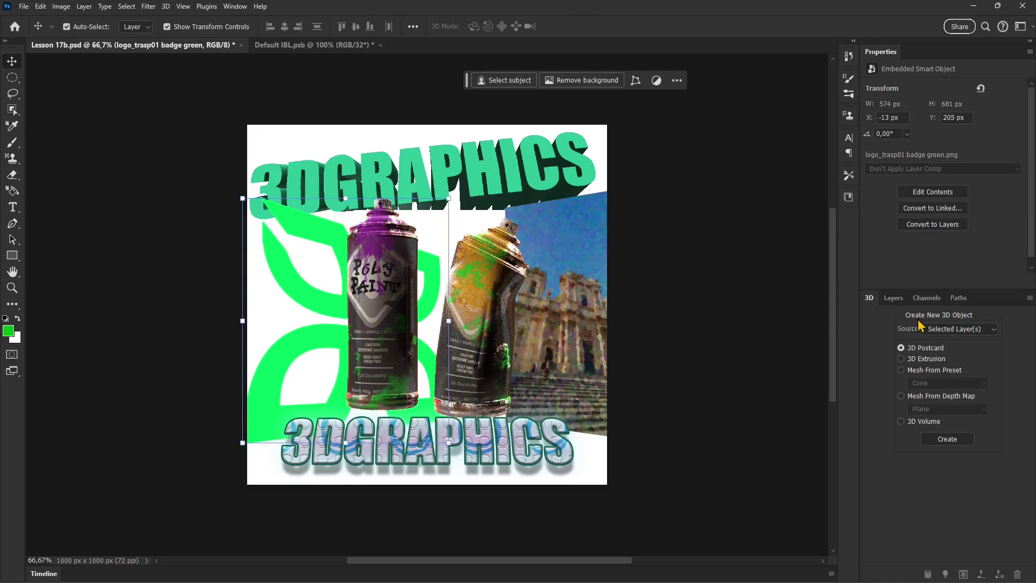
{"action": "left_click", "coordinate": [937, 358]}
{"action": "left_click", "coordinate": [958, 440]}
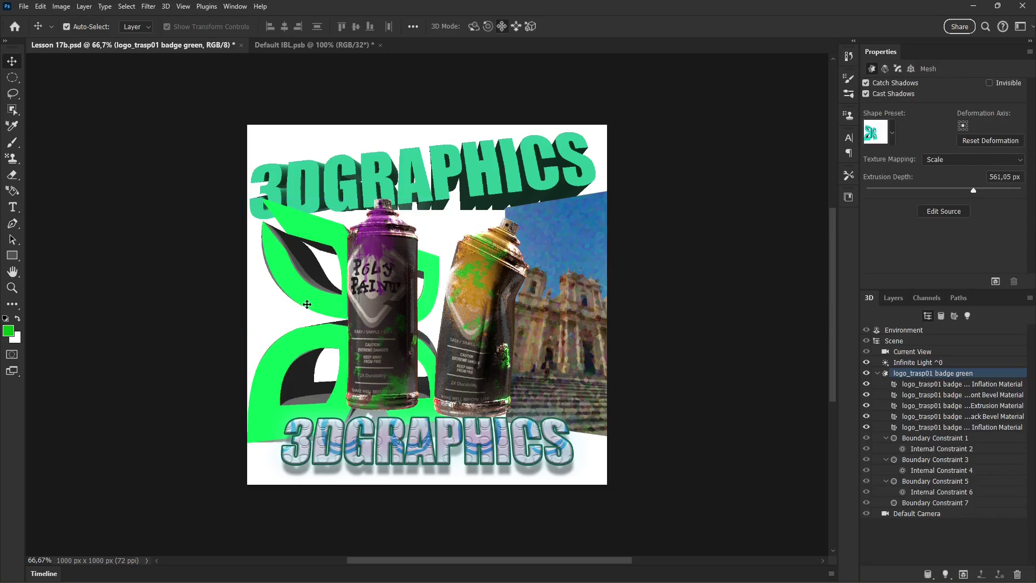
Rotate the extruded green logo to reveal its side walls and shift it back behind the upright spray can at the canvas's left edge
{"action": "left_click", "coordinate": [488, 26]}
{"action": "left_click_drag", "start_coordinate": [318, 327], "coordinate": [355, 282]}
{"action": "left_click", "coordinate": [474, 26]}
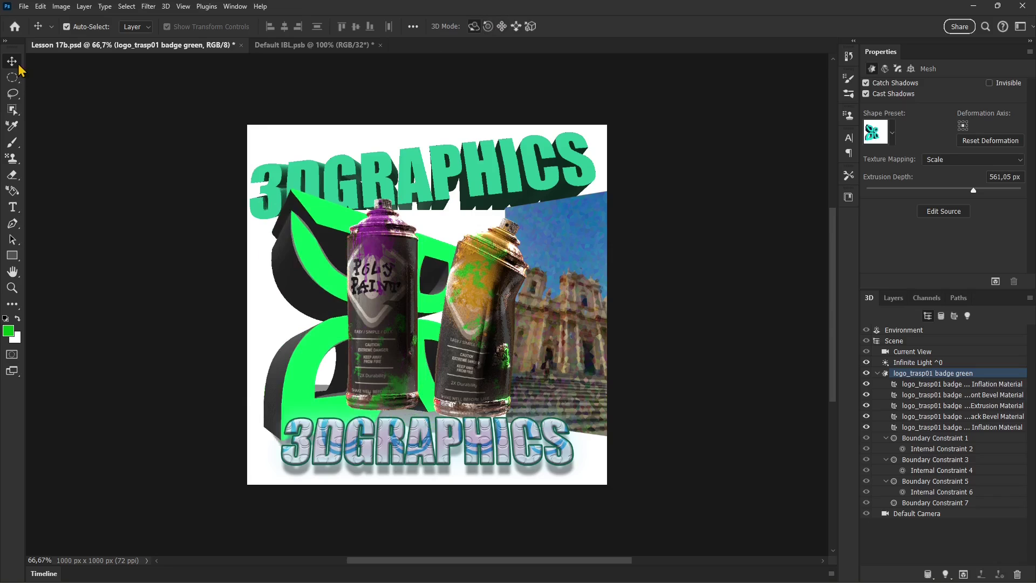
{"action": "left_click", "coordinate": [502, 26]}
{"action": "left_click_drag", "start_coordinate": [344, 333], "coordinate": [320, 326]}
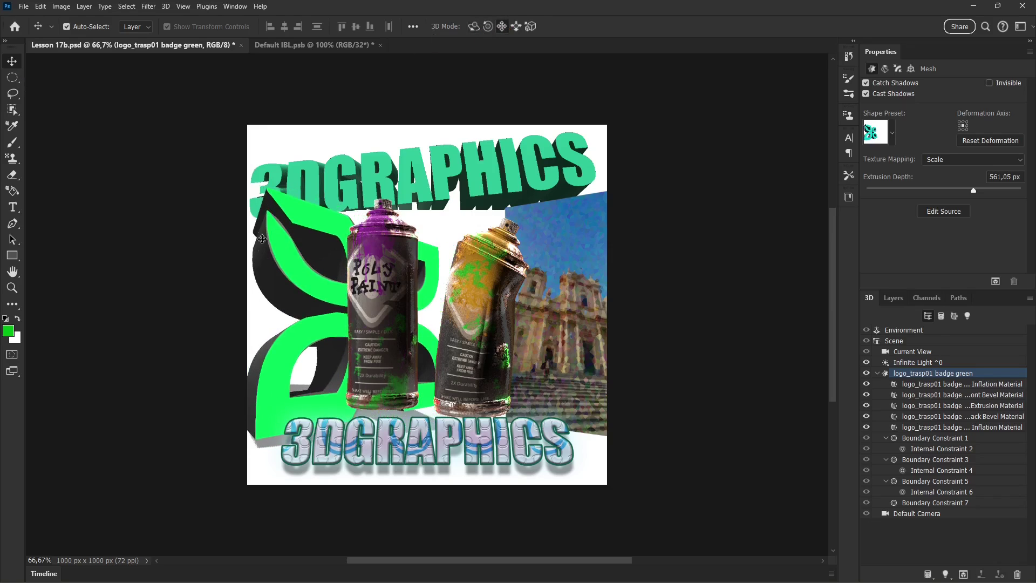
{"action": "left_click_drag", "start_coordinate": [340, 303], "coordinate": [339, 302]}
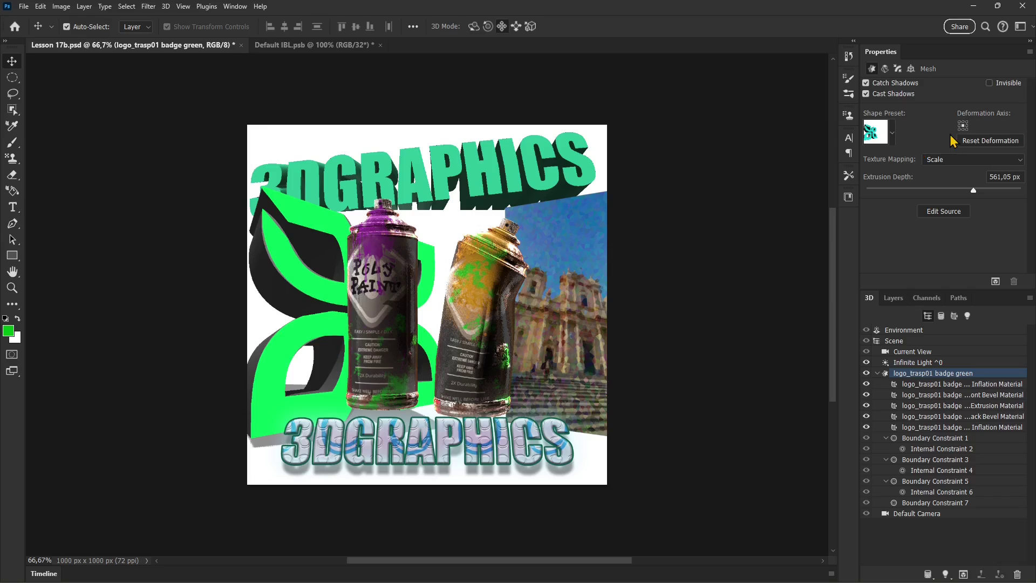
Set the green logo's Extrusion Material base color to turquoise, H 167, S 100, B 100
{"action": "left_click", "coordinate": [959, 406]}
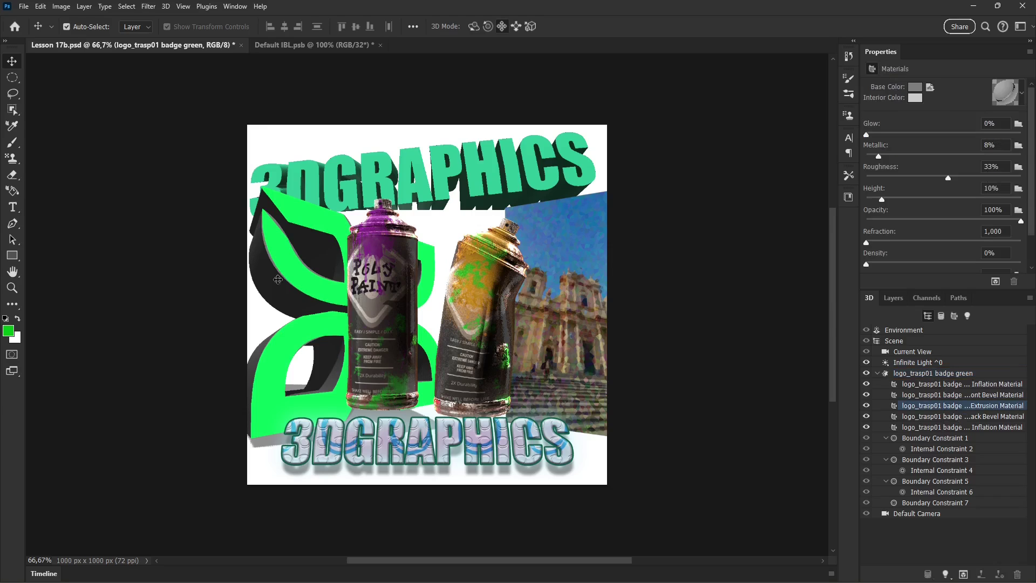
{"action": "left_click", "coordinate": [917, 88]}
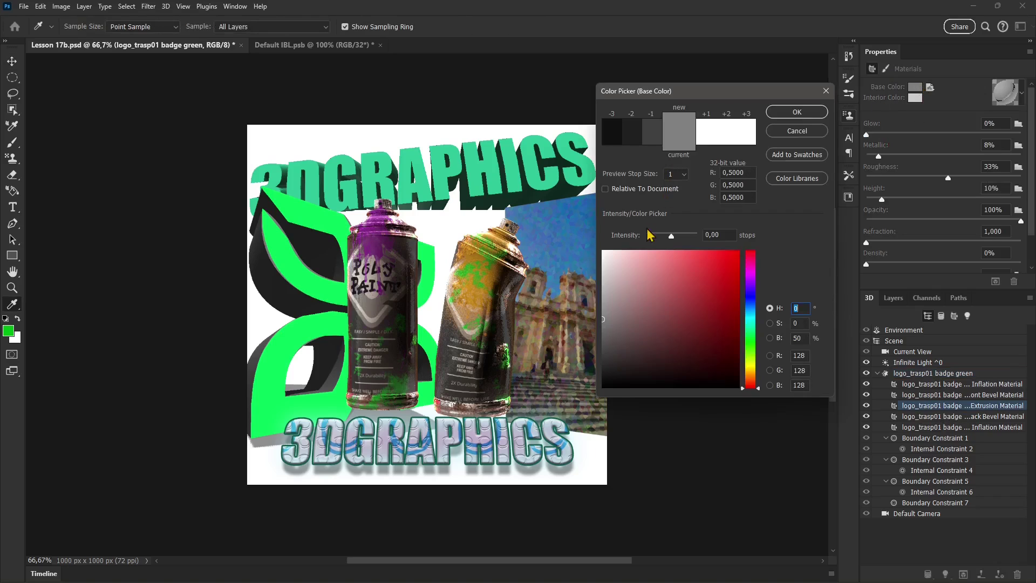
{"action": "left_click", "coordinate": [749, 325]}
{"action": "mouse_move", "coordinate": [715, 315]}
{"action": "left_mouse_down"}
{"action": "mouse_move", "coordinate": [739, 269]}
{"action": "mouse_move", "coordinate": [728, 251]}
{"action": "mouse_move", "coordinate": [740, 249]}
{"action": "left_mouse_up"}
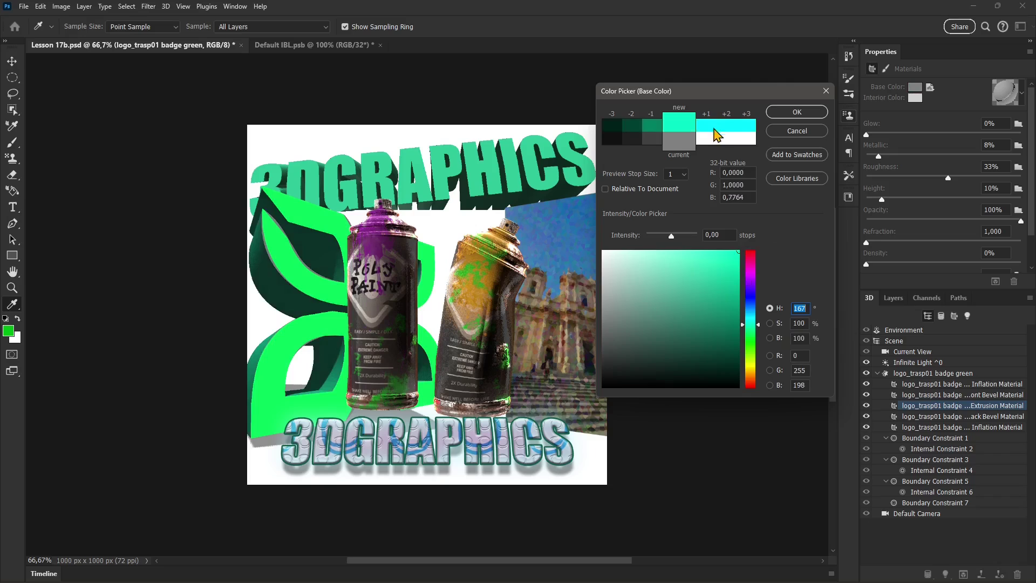
{"action": "left_click", "coordinate": [801, 113]}
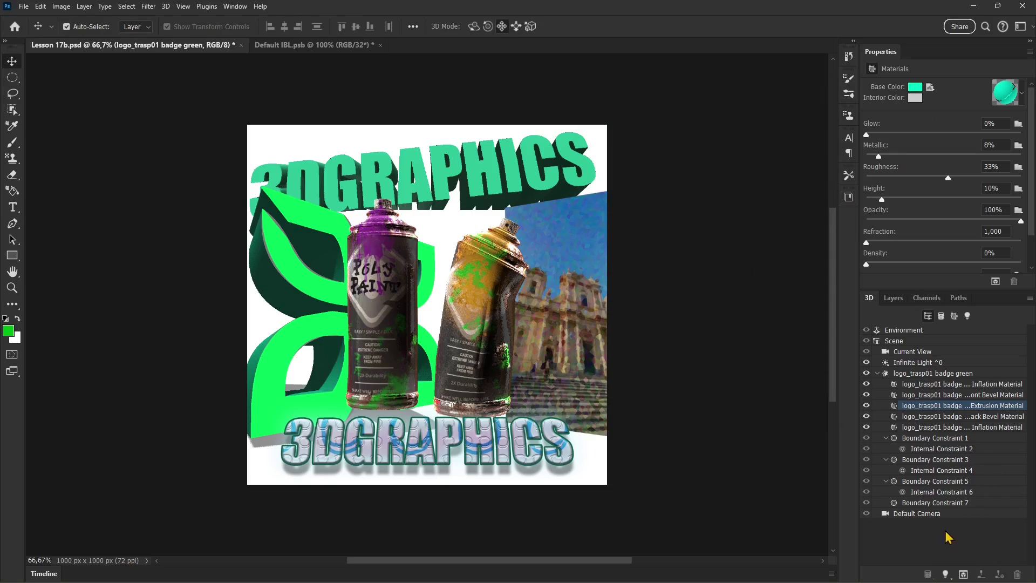
Add a new empty layer and move it down the layer stack to sit directly above the Scimmia 1 layer
{"action": "left_click", "coordinate": [894, 298]}
{"action": "scroll", "coordinate": [907, 424], "scroll_direction": "up", "scroll_amount": 5}
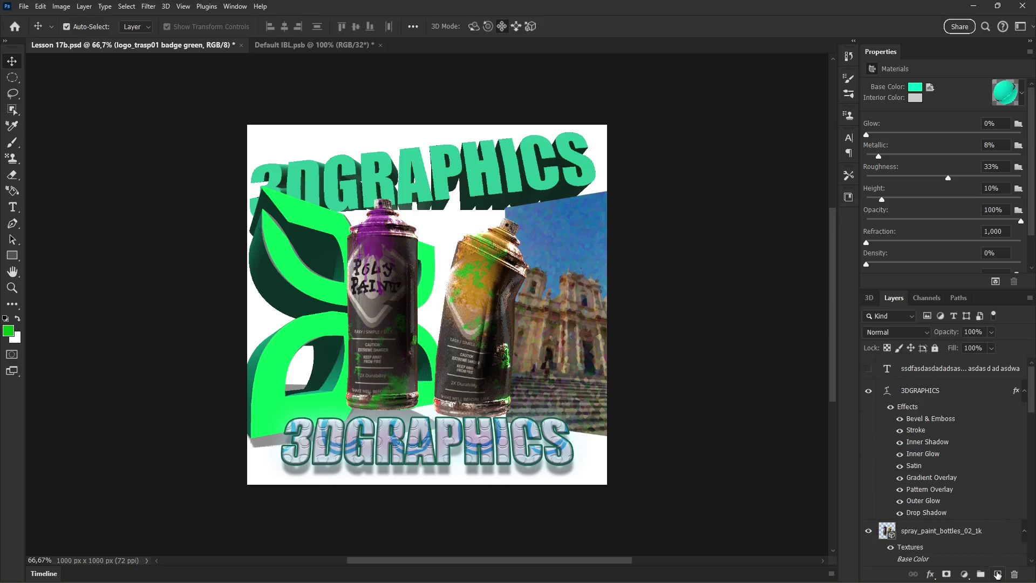
{"action": "left_click", "coordinate": [997, 575]}
{"action": "scroll", "coordinate": [1031, 429], "scroll_direction": "down", "scroll_amount": 2}
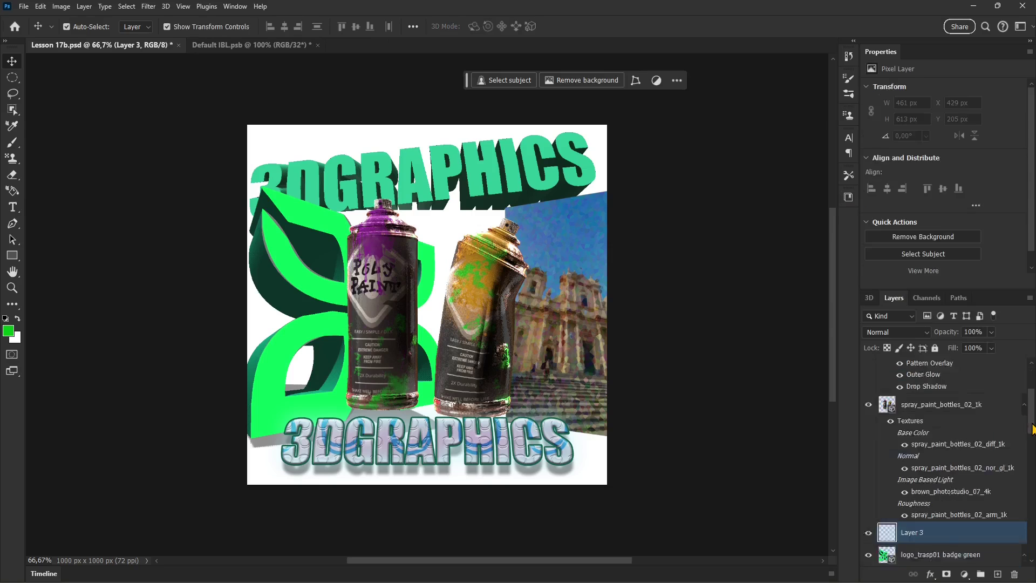
{"action": "scroll", "coordinate": [1032, 428], "scroll_direction": "down", "scroll_amount": 3}
{"action": "left_click_drag", "start_coordinate": [905, 401], "coordinate": [931, 490]}
{"action": "scroll", "coordinate": [941, 492], "scroll_direction": "down", "scroll_amount": 3}
{"action": "left_click_drag", "start_coordinate": [914, 423], "coordinate": [923, 488]}
{"action": "scroll", "coordinate": [918, 411], "scroll_direction": "down", "scroll_amount": 3}
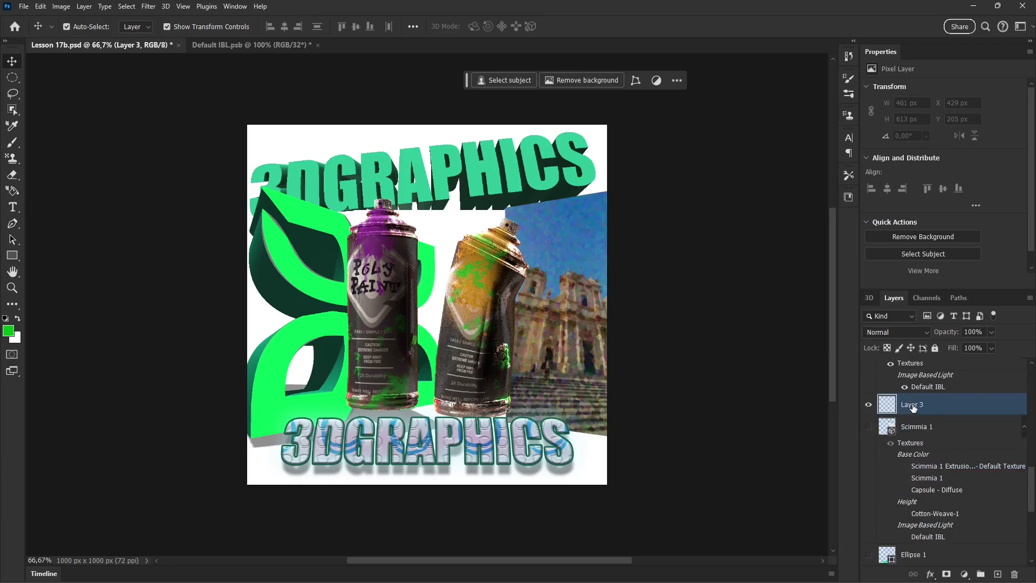
Create a Soda mesh preset from the empty Layer 3 and orbit the view of its scene
{"action": "left_click", "coordinate": [869, 299]}
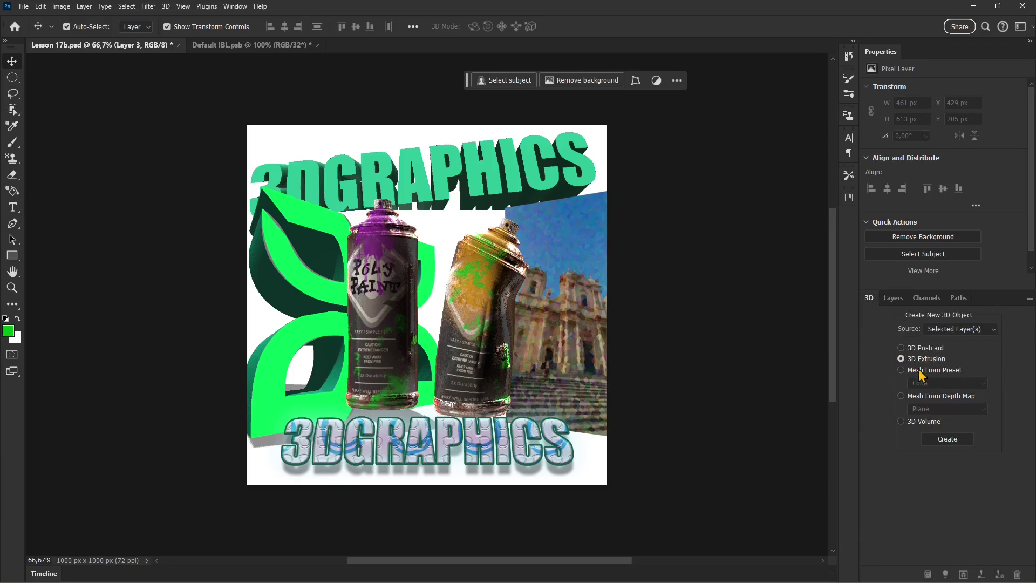
{"action": "left_click", "coordinate": [954, 383]}
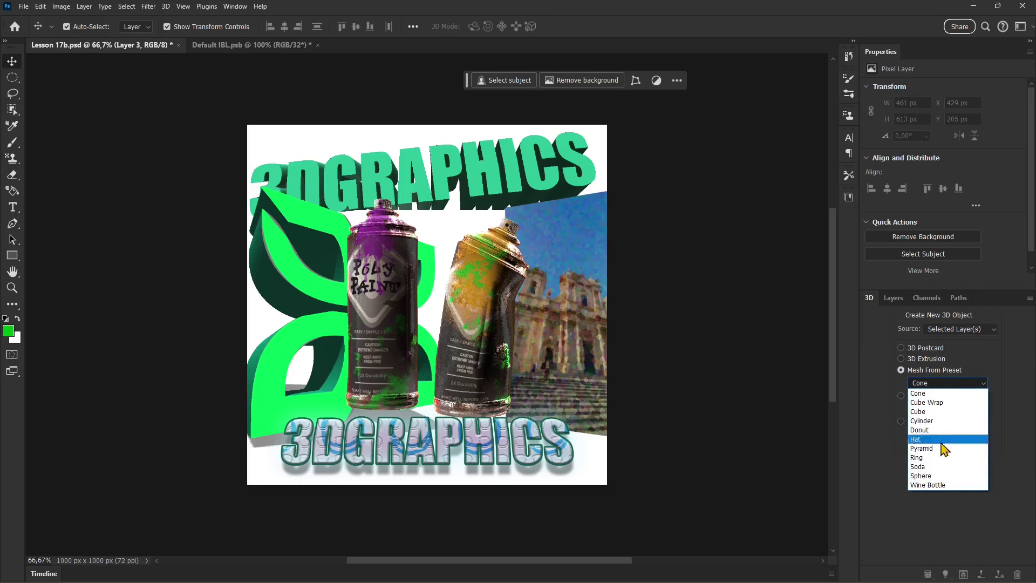
{"action": "left_click", "coordinate": [939, 473]}
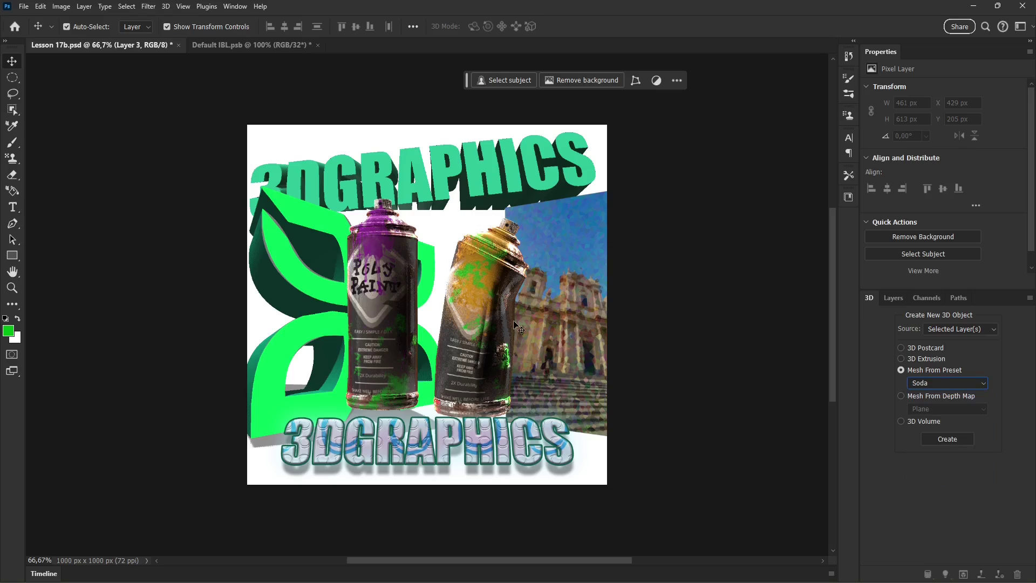
{"action": "left_click", "coordinate": [952, 440]}
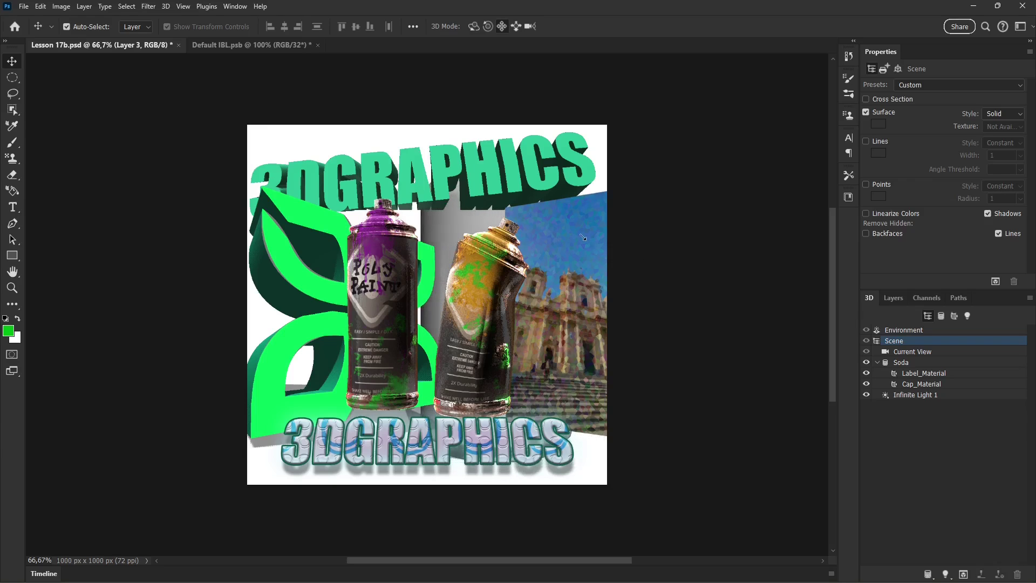
{"action": "left_click", "coordinate": [475, 26]}
{"action": "mouse_move", "coordinate": [458, 270]}
{"action": "left_mouse_down"}
{"action": "mouse_move", "coordinate": [487, 220]}
{"action": "mouse_move", "coordinate": [432, 180]}
{"action": "left_mouse_up"}
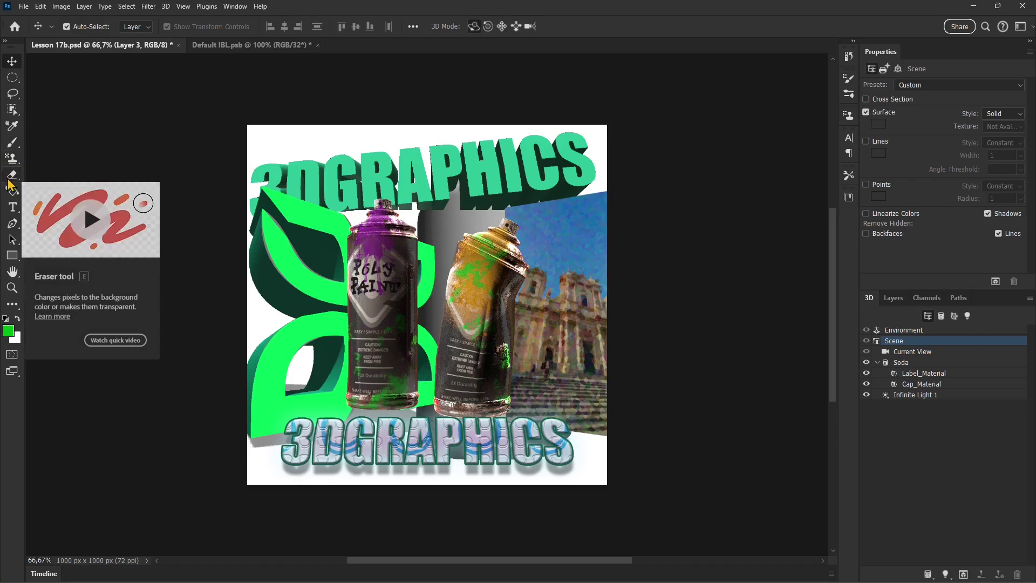
Sample the soda can's label material with the 3D Material Drop tool, and load the glossy yellow metal preset into the tool
{"action": "left_click", "coordinate": [12, 126]}
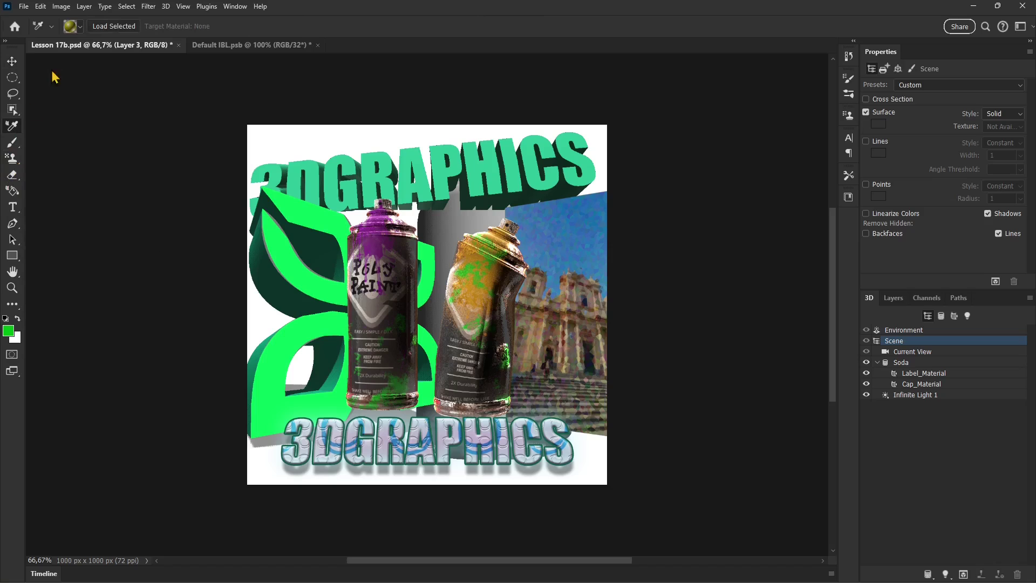
{"action": "left_click", "coordinate": [456, 214]}
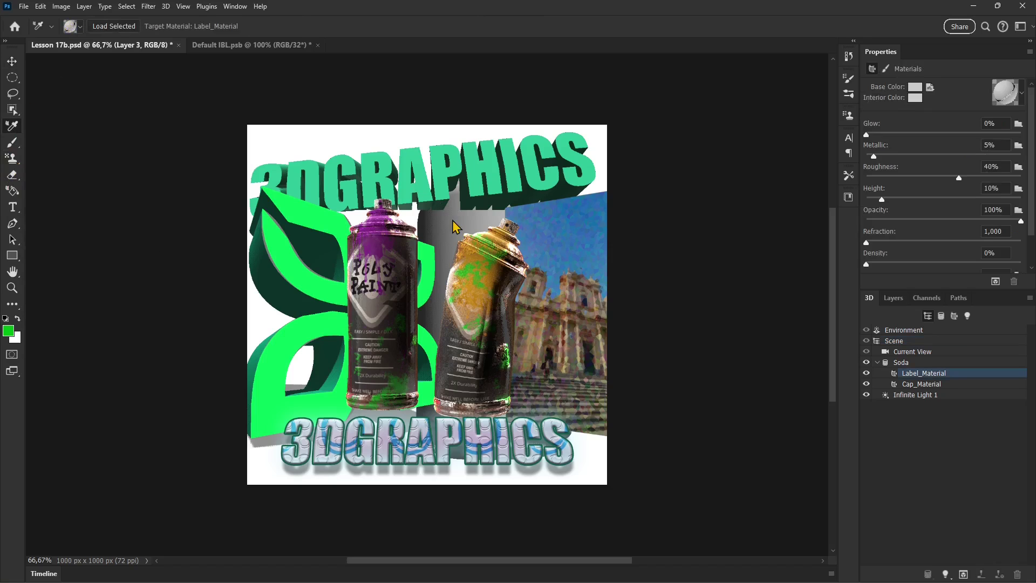
{"action": "left_click", "coordinate": [80, 27]}
{"action": "left_click_drag", "start_coordinate": [117, 59], "coordinate": [117, 76]}
{"action": "left_click", "coordinate": [68, 78]}
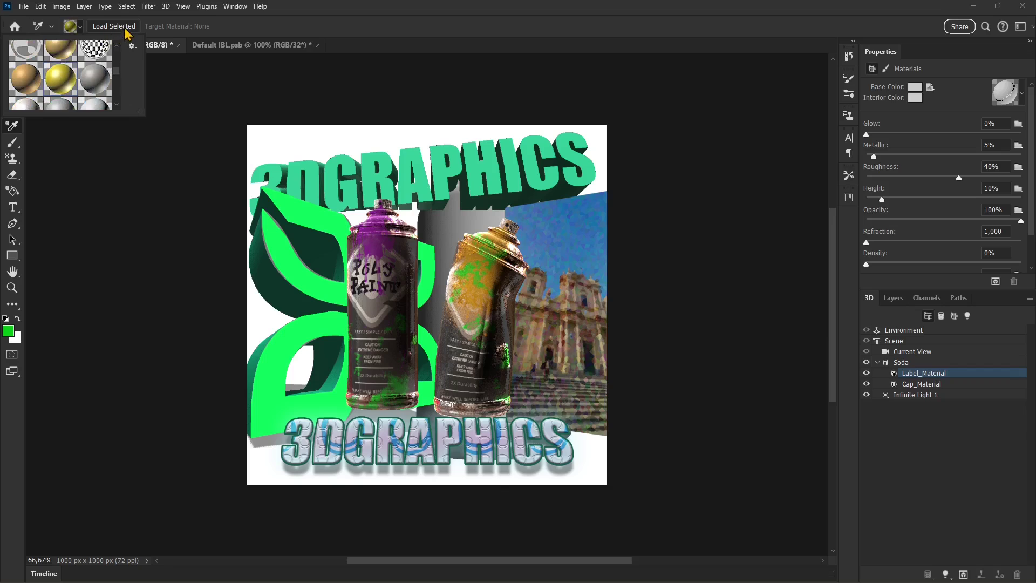
Apply the glossy blue material preset to the soda can's Label_Material
{"action": "left_click", "coordinate": [966, 85]}
{"action": "left_click", "coordinate": [1021, 93]}
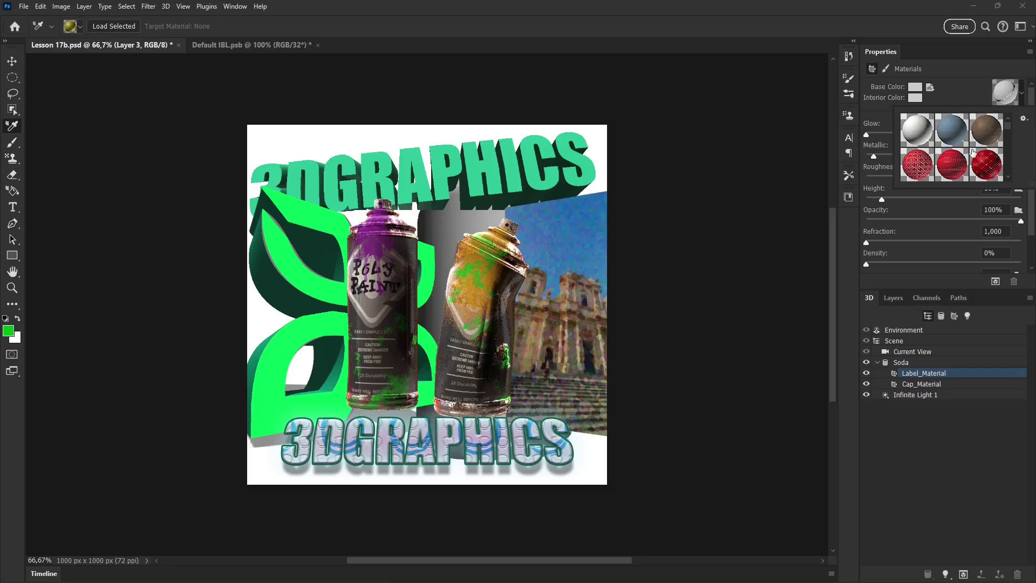
{"action": "left_click_drag", "start_coordinate": [1011, 127], "coordinate": [1019, 162]}
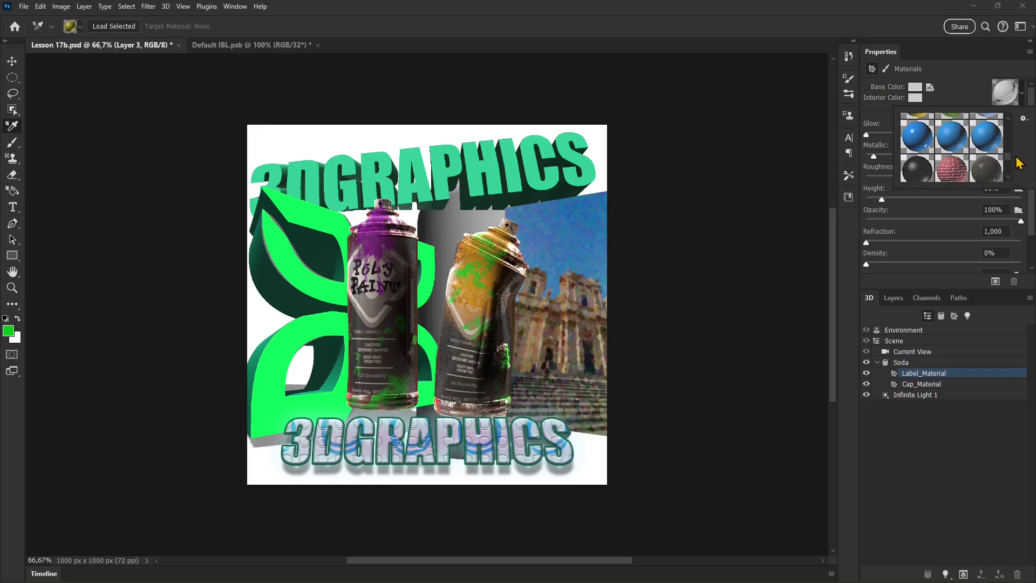
{"action": "left_click", "coordinate": [924, 147]}
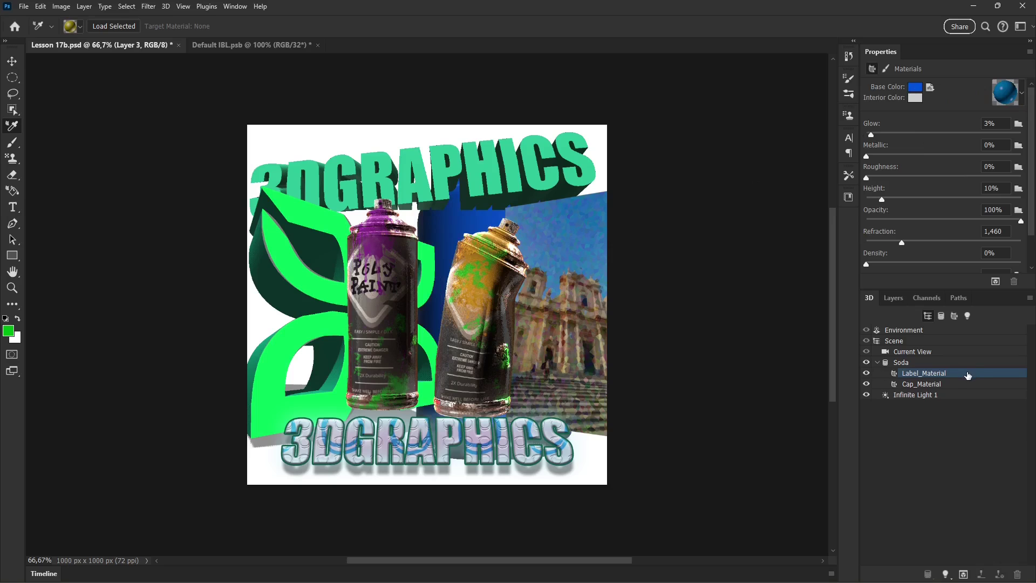
{"action": "left_click", "coordinate": [893, 298]}
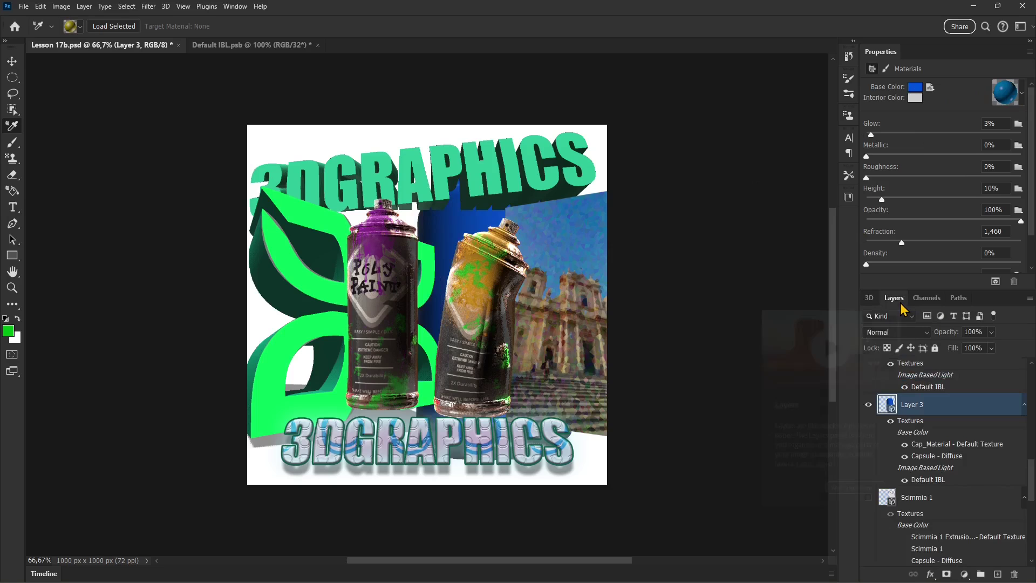
{"action": "left_click", "coordinate": [869, 298]}
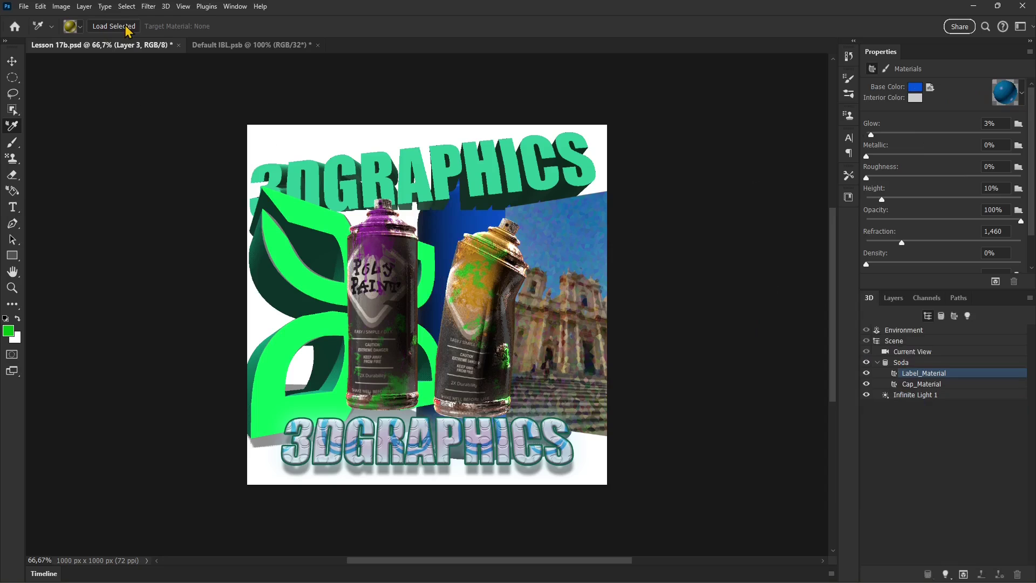
Open the clear seawater photo IMG_20230912_115041.jpg from the PHOTOSHOP Photos folder, with All Formats listed
{"action": "left_click", "coordinate": [23, 6]}
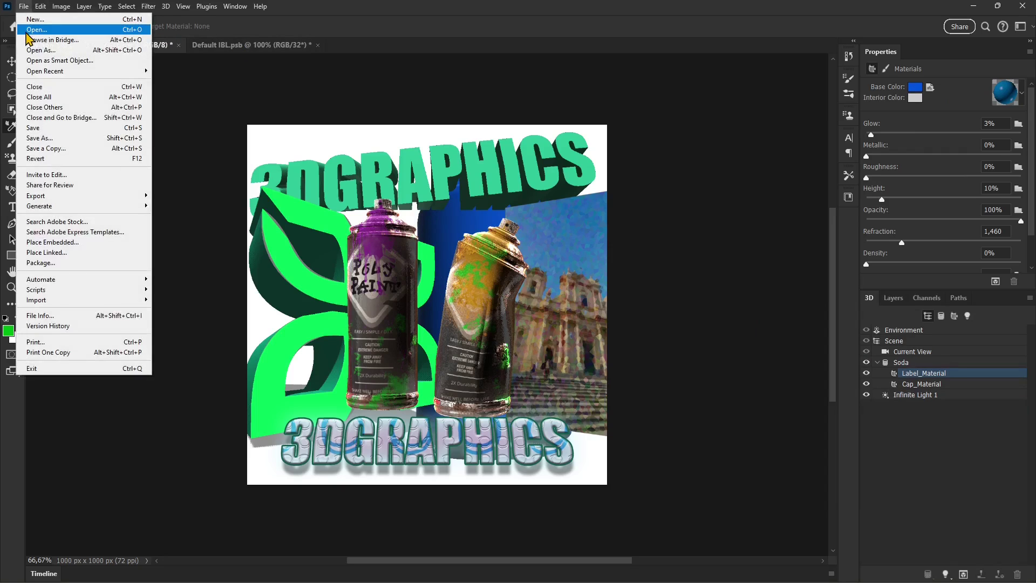
{"action": "left_click", "coordinate": [29, 30]}
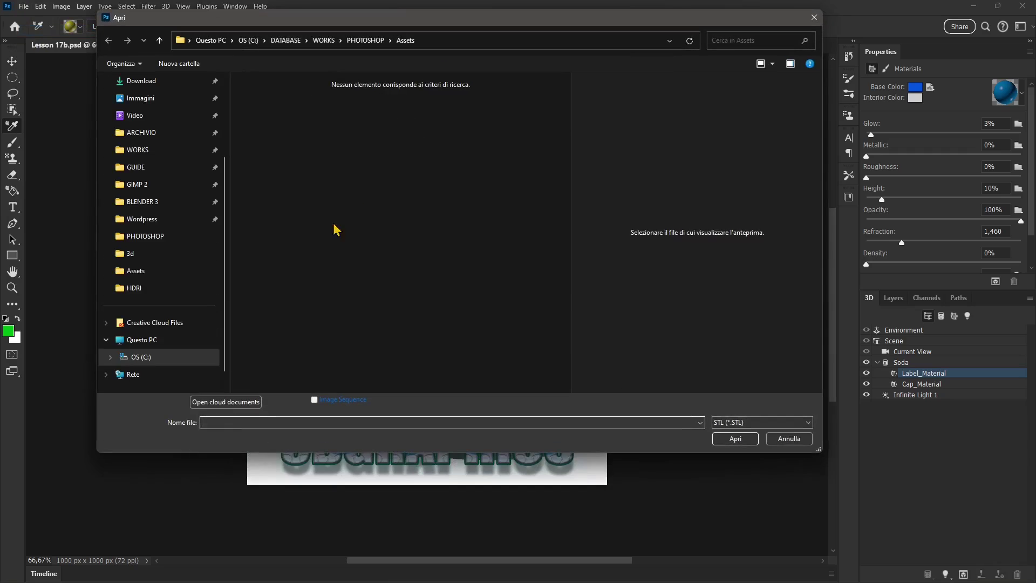
{"action": "left_click", "coordinate": [356, 42]}
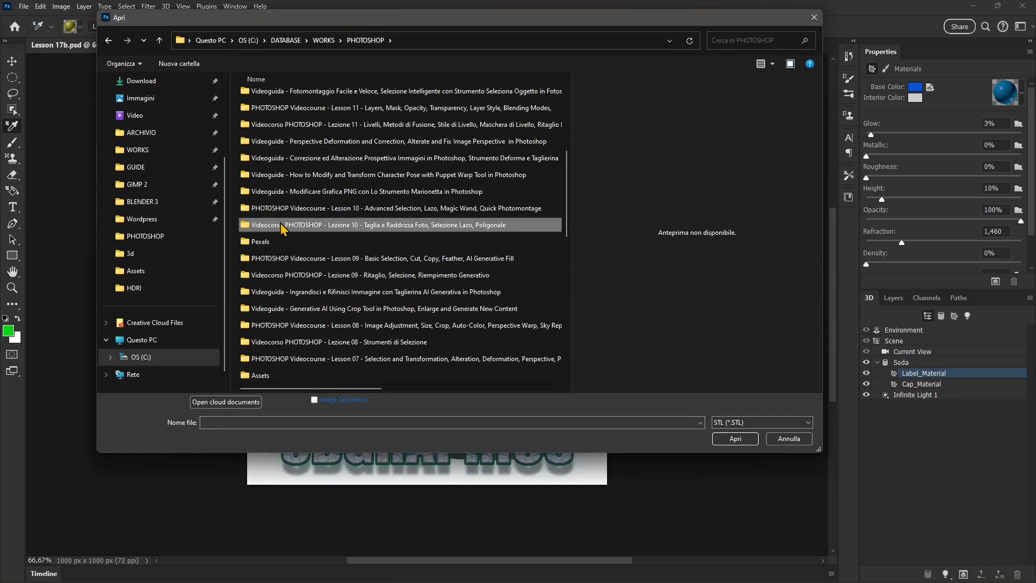
{"action": "scroll", "coordinate": [281, 229], "scroll_direction": "down", "scroll_amount": 10}
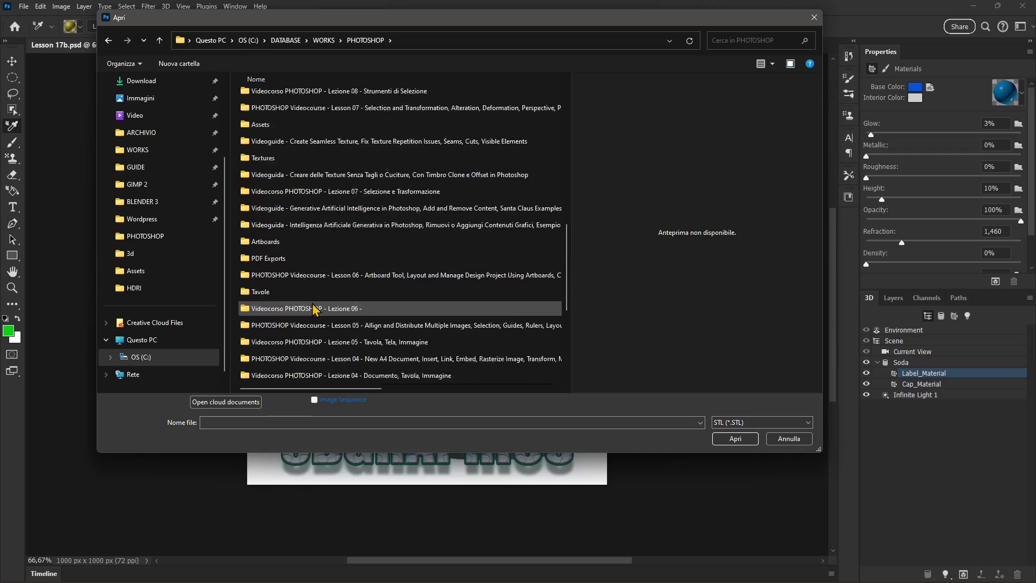
{"action": "scroll", "coordinate": [292, 270], "scroll_direction": "down", "scroll_amount": 5}
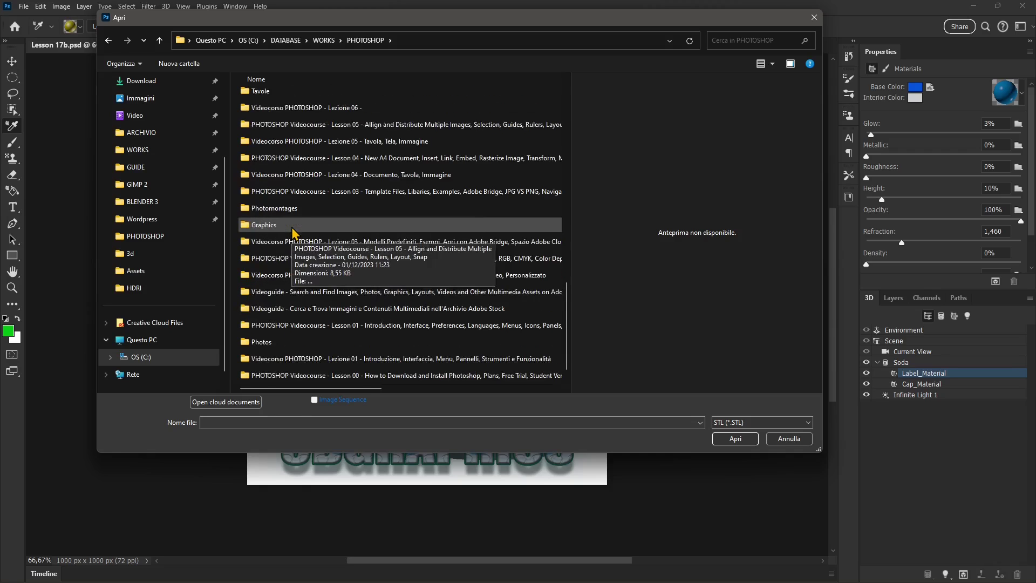
{"action": "double_click", "coordinate": [296, 344]}
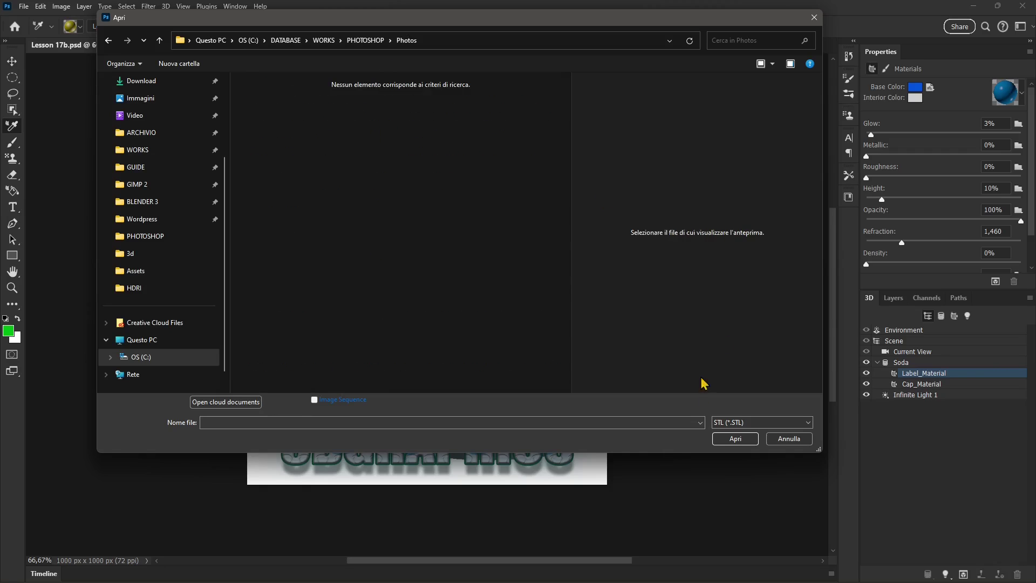
{"action": "left_click", "coordinate": [726, 422]}
{"action": "scroll", "coordinate": [725, 420], "scroll_direction": "down", "scroll_amount": 5}
{"action": "left_click", "coordinate": [727, 419]}
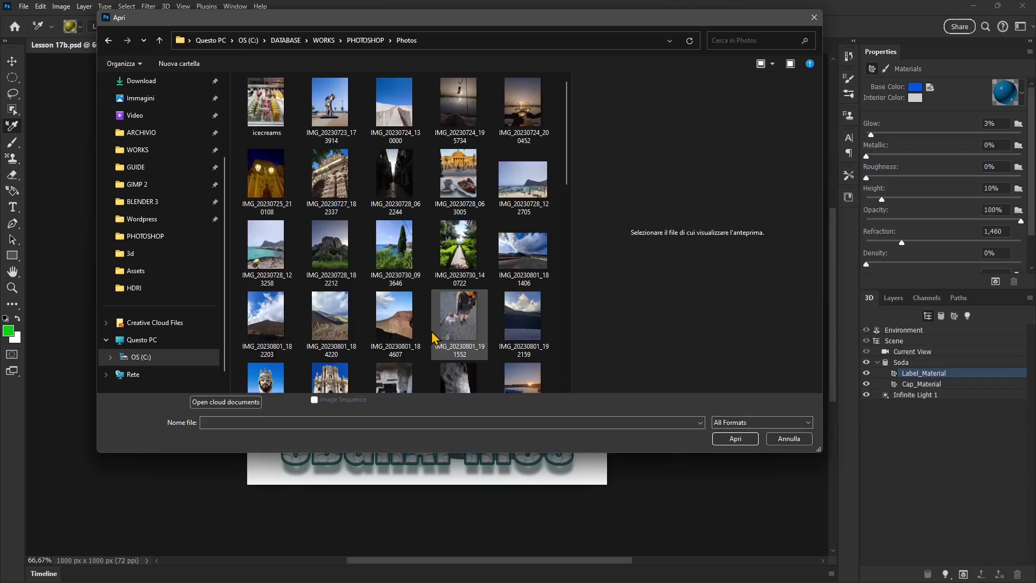
{"action": "scroll", "coordinate": [437, 335], "scroll_direction": "down", "scroll_amount": 10}
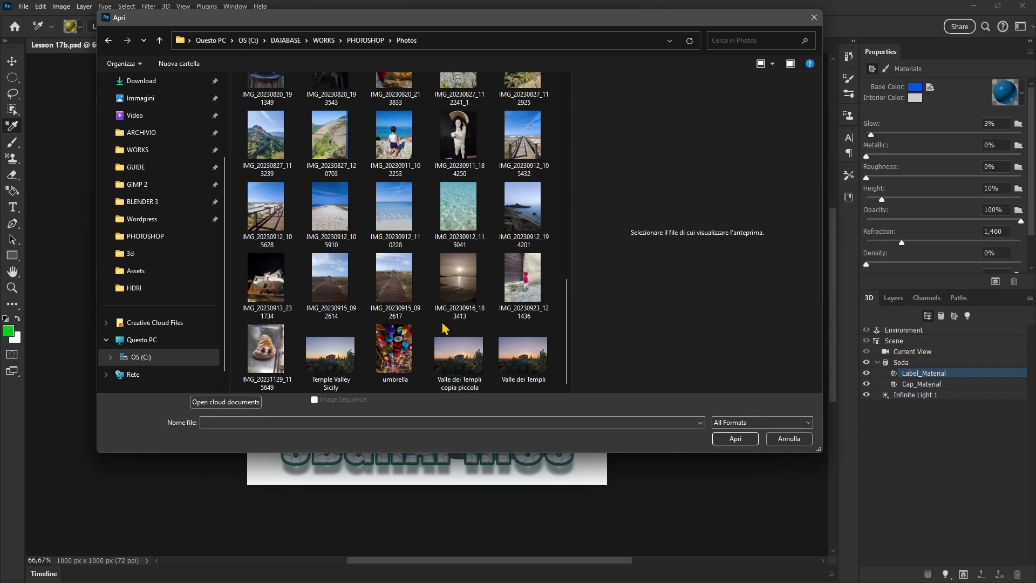
{"action": "left_click", "coordinate": [458, 215]}
{"action": "left_click", "coordinate": [726, 437]}
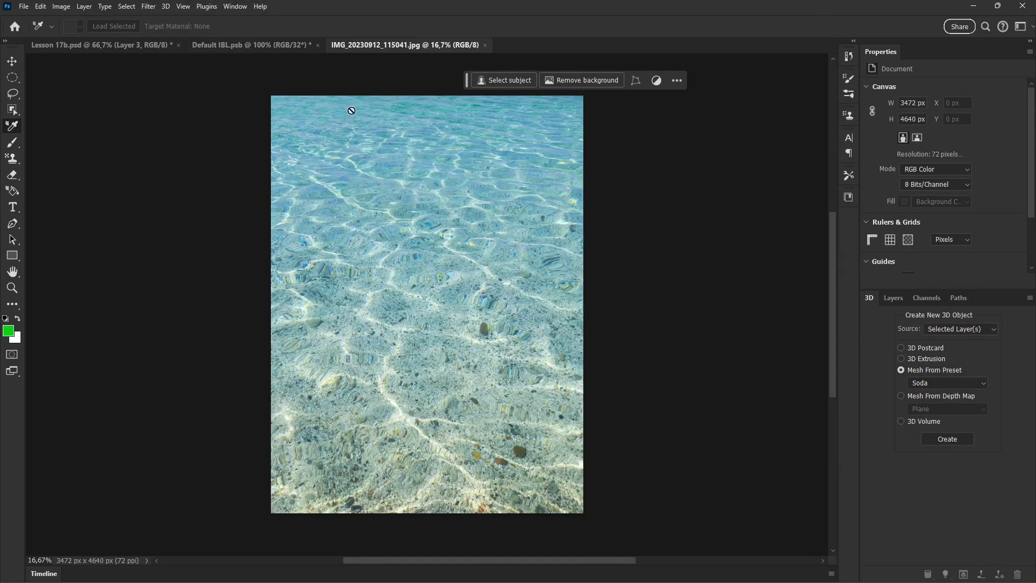
Generate a normal map from the water photo with default settings, rotating the preview sphere to inspect the relief
{"action": "left_click", "coordinate": [166, 7]}
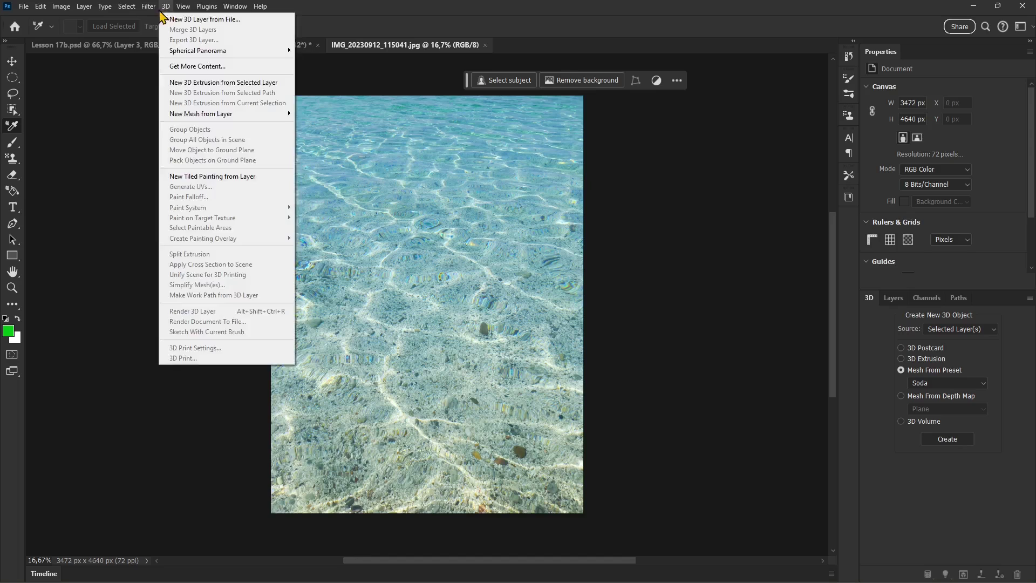
{"action": "mouse_move", "coordinate": [149, 8]}
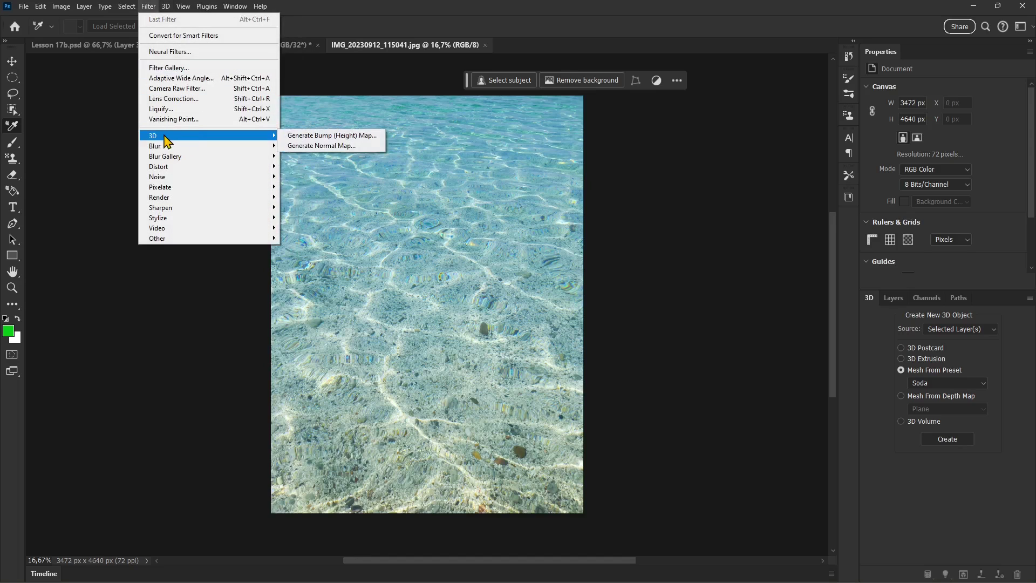
{"action": "left_click", "coordinate": [149, 6]}
{"action": "left_click", "coordinate": [148, 7]}
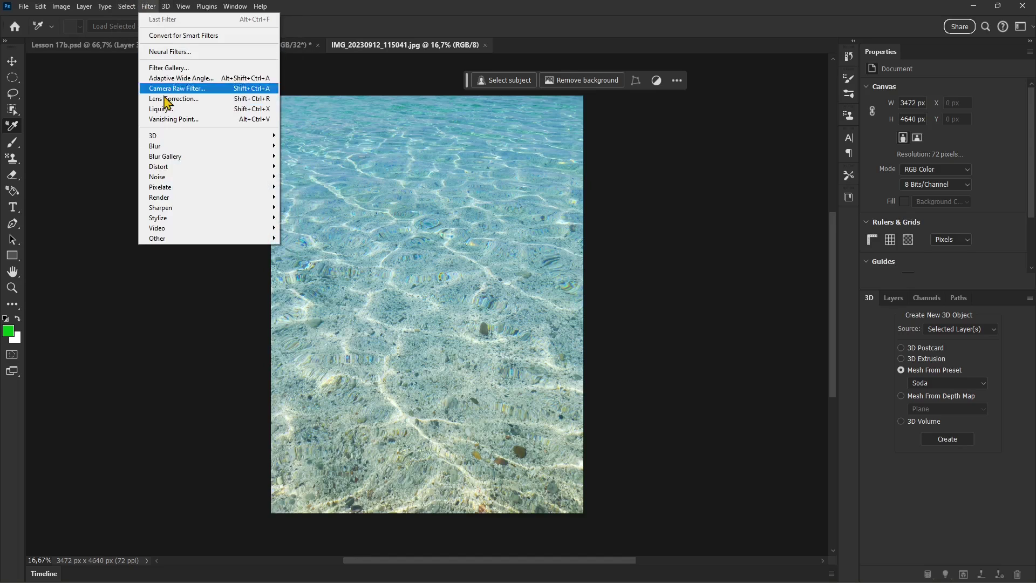
{"action": "mouse_move", "coordinate": [176, 136]}
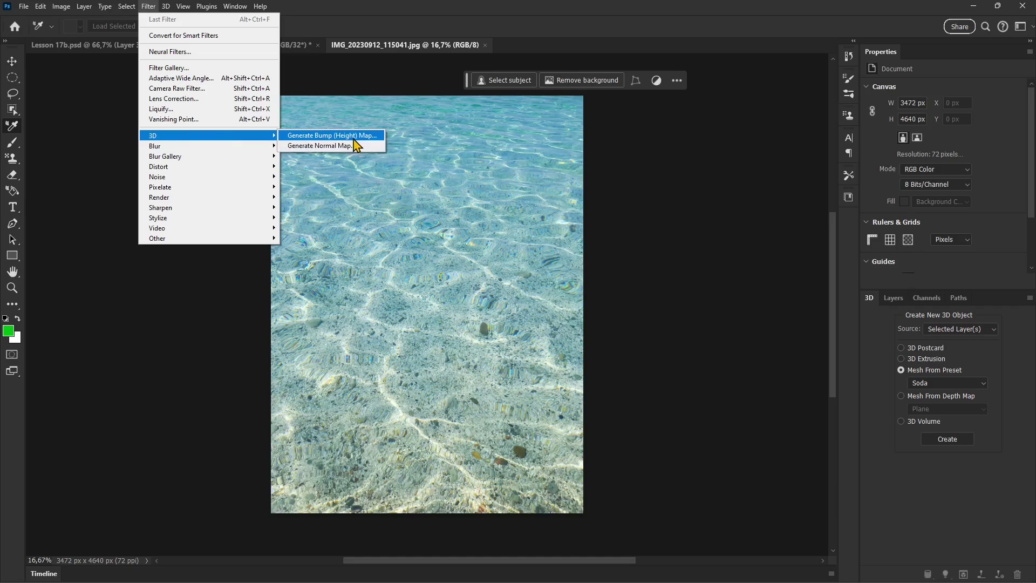
{"action": "left_click", "coordinate": [312, 145]}
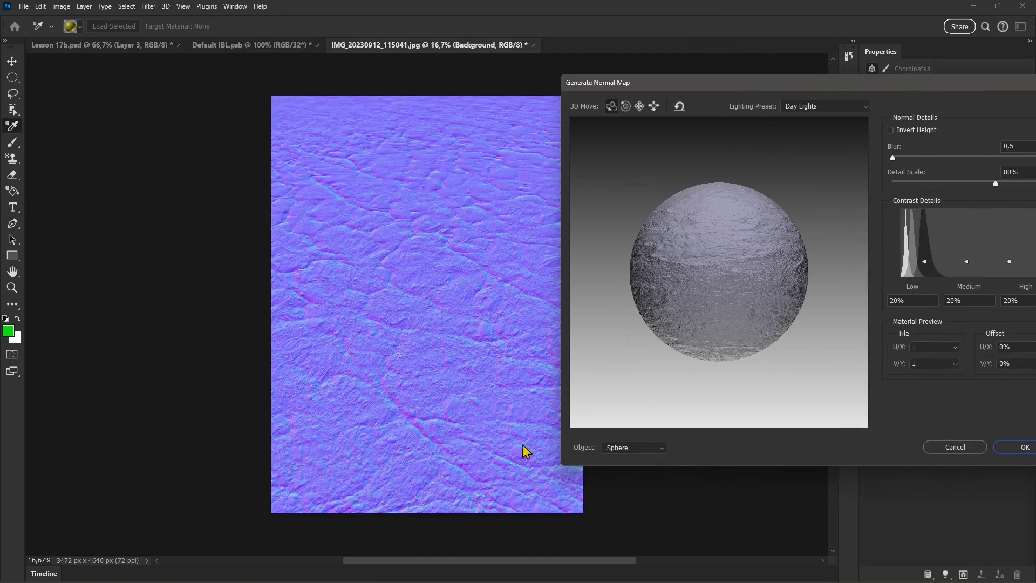
{"action": "left_click_drag", "start_coordinate": [700, 89], "coordinate": [398, 98]}
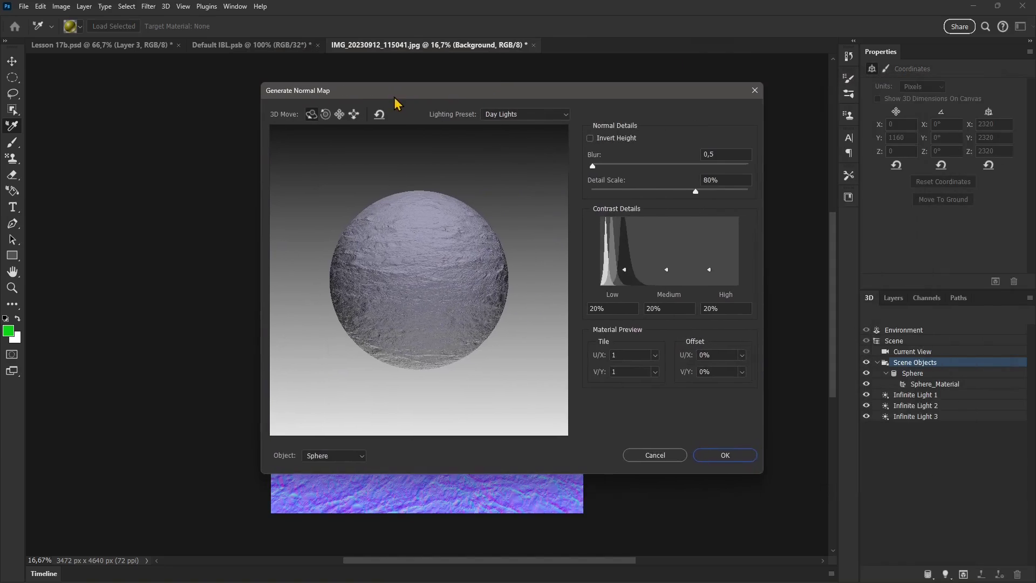
{"action": "left_click_drag", "start_coordinate": [427, 312], "coordinate": [405, 248]}
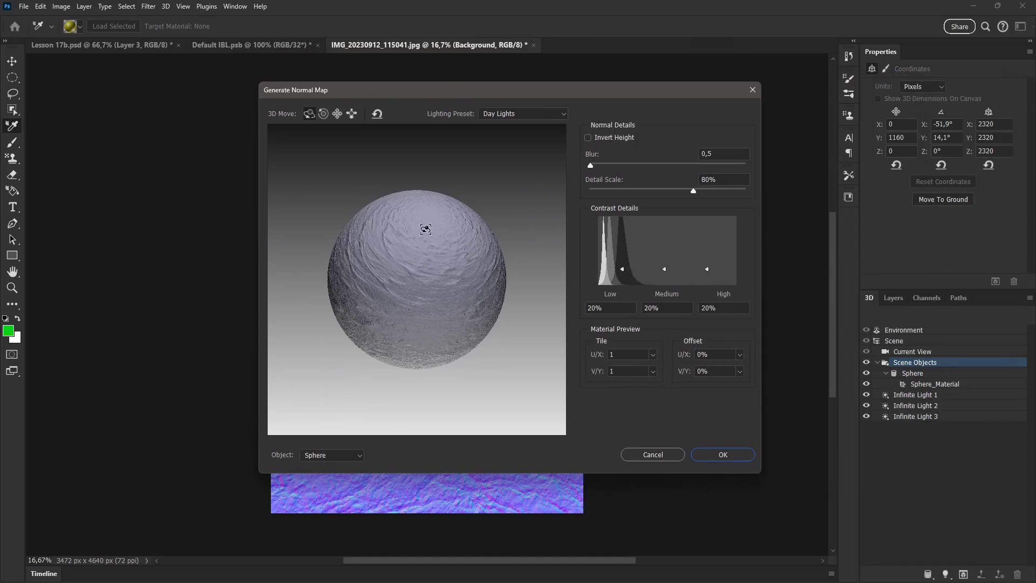
{"action": "left_click", "coordinate": [705, 459]}
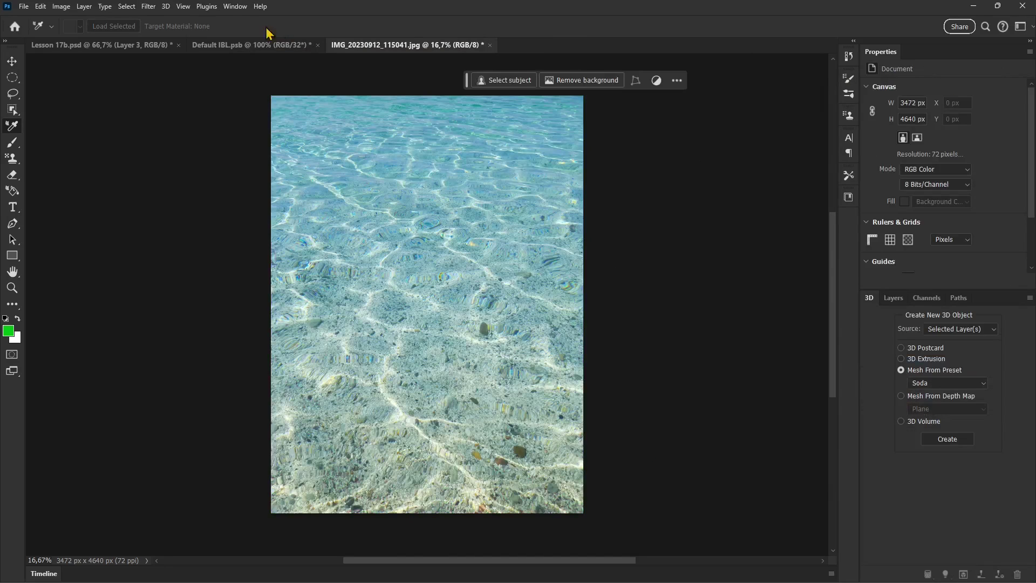
Generate a bump (height) map from the water photo, keeping the default settings
{"action": "left_click", "coordinate": [165, 7]}
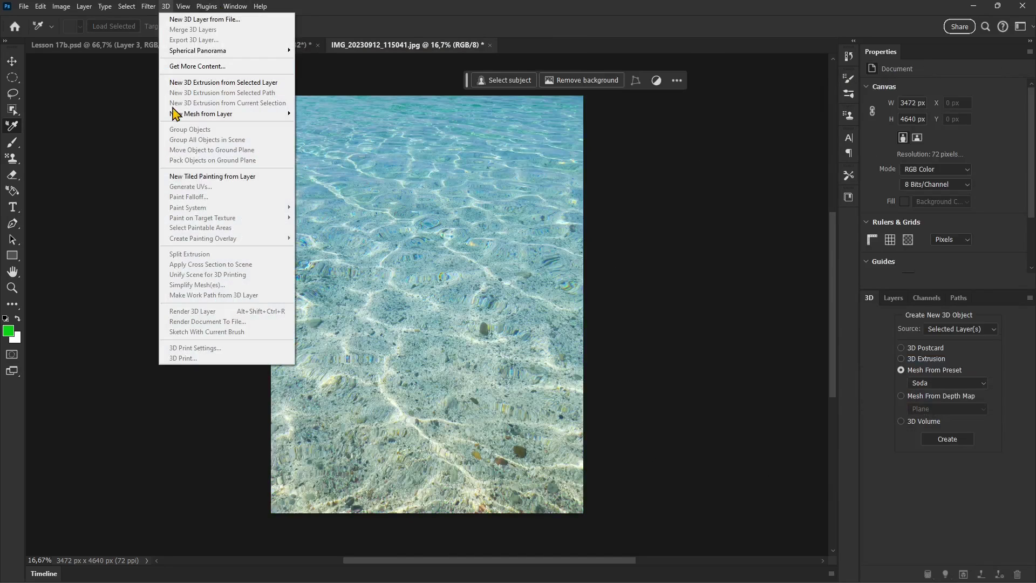
{"action": "left_click", "coordinate": [148, 7]}
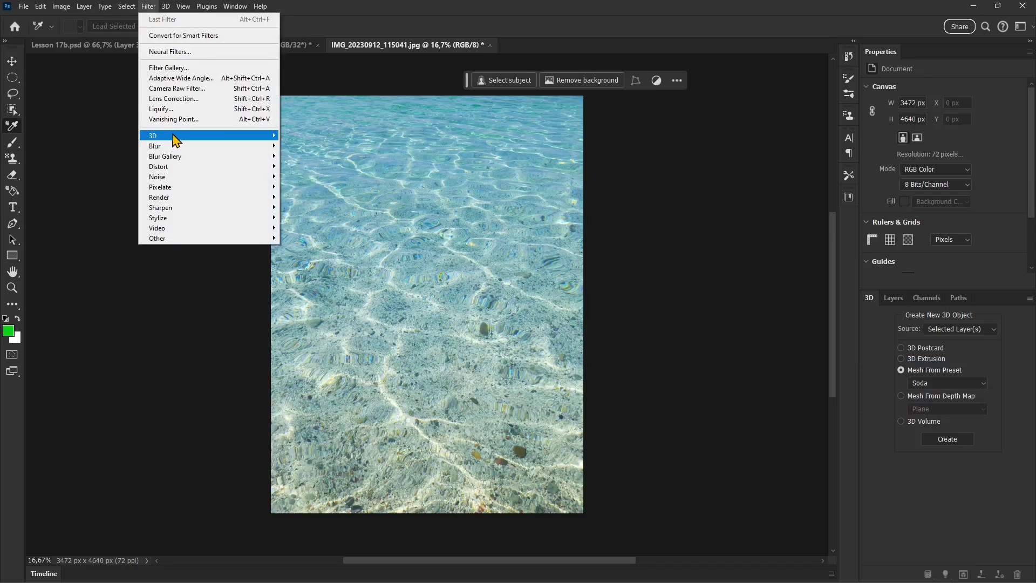
{"action": "mouse_move", "coordinate": [176, 140]}
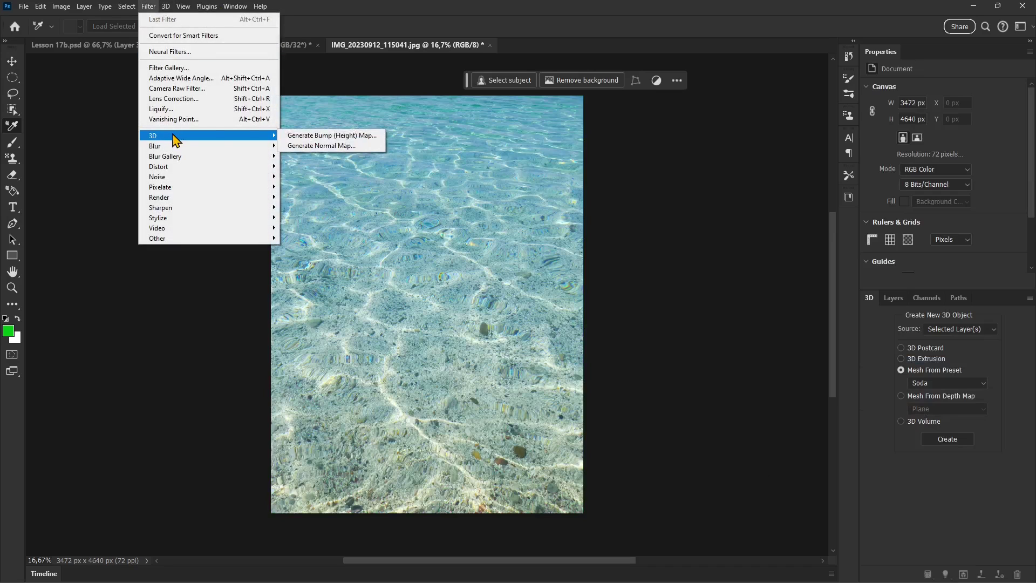
{"action": "left_click", "coordinate": [324, 139]}
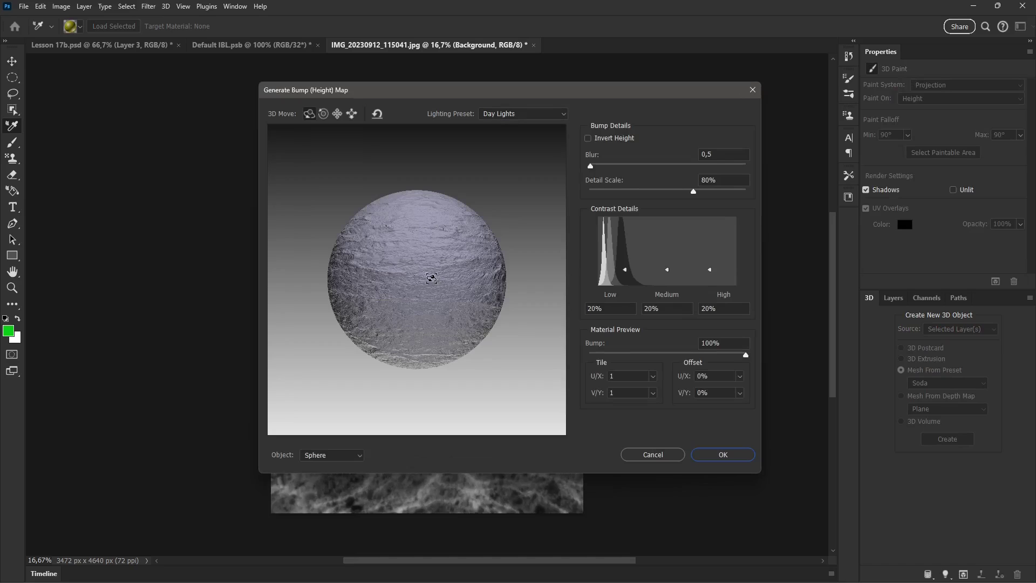
{"action": "left_click", "coordinate": [721, 455]}
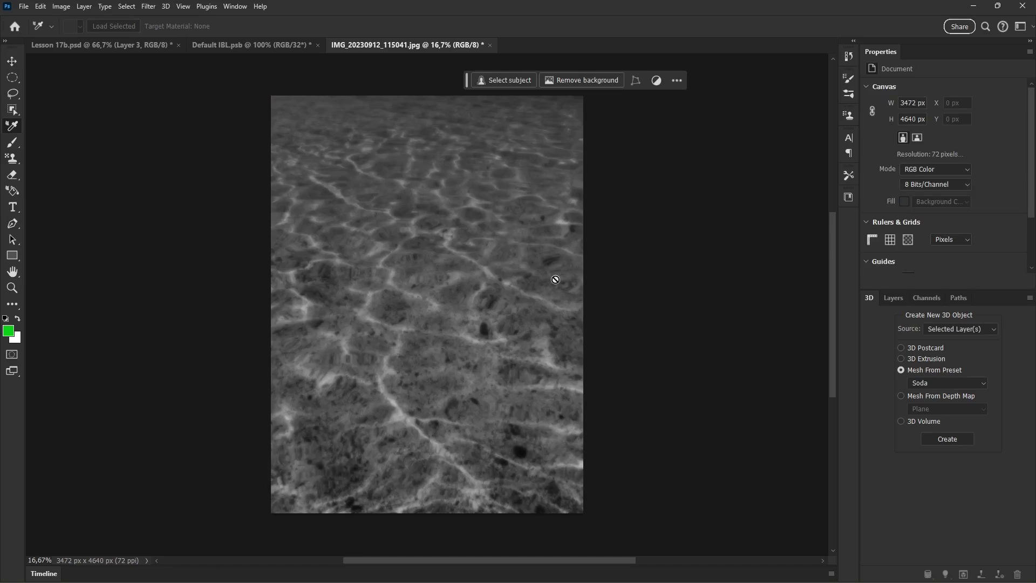
Save the height map as the JPEG file HEIGHT MAP in the 3d folder, at Maximum quality 12 with the Baseline ("Standard") format
{"action": "left_click", "coordinate": [23, 7]}
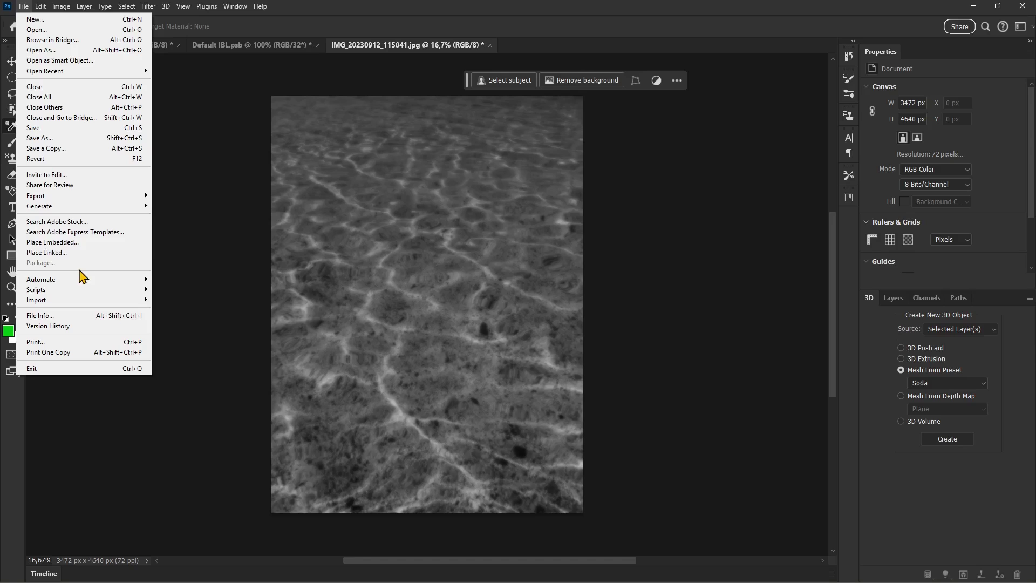
{"action": "left_click", "coordinate": [56, 140]}
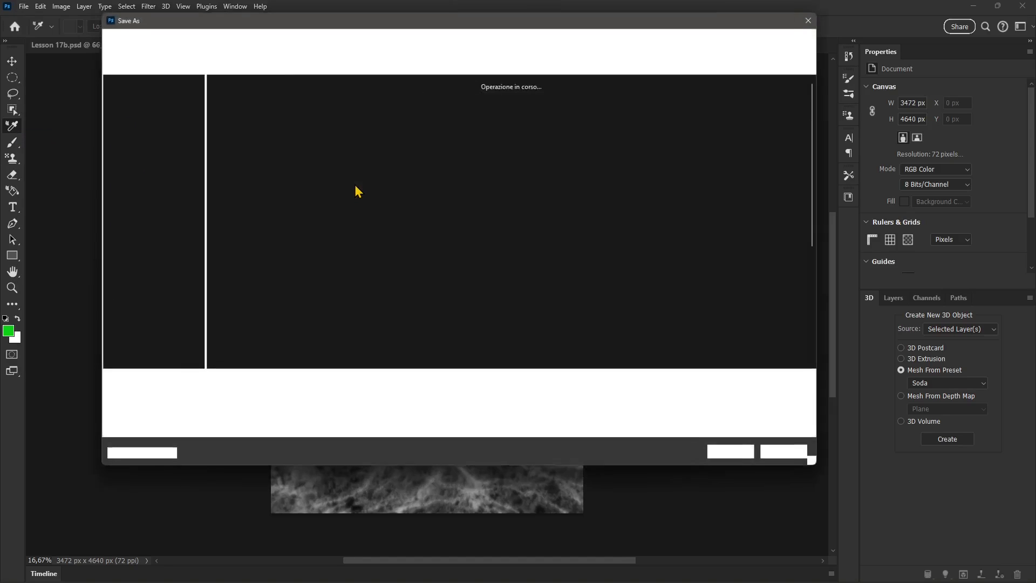
{"action": "left_click", "coordinate": [364, 42]}
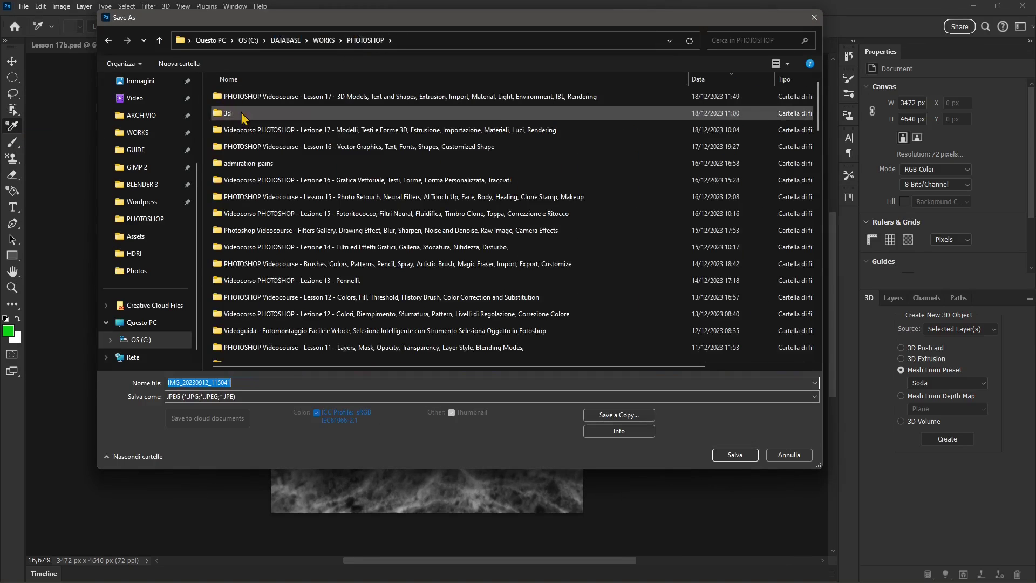
{"action": "double_click", "coordinate": [236, 115]}
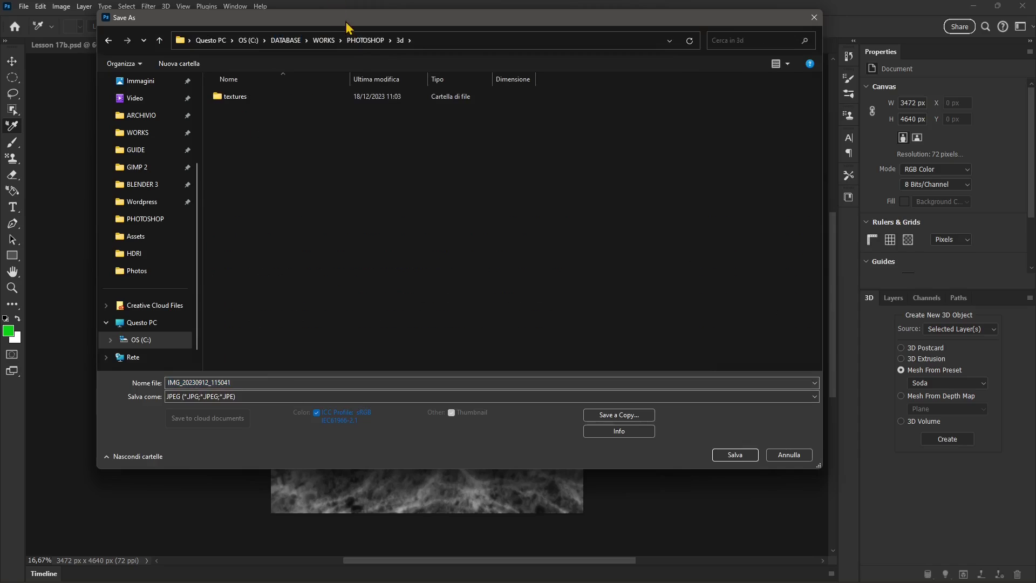
{"action": "double_click", "coordinate": [253, 383]}
{"action": "type", "text": "HE"}
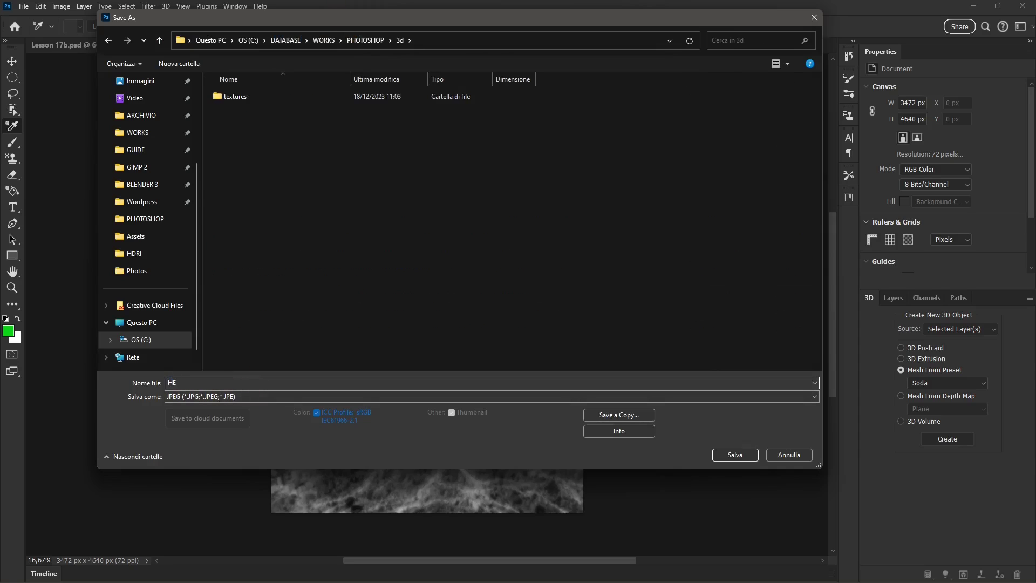
{"action": "type", "text": "IGHT MAP"}
{"action": "key", "text": "Return"}
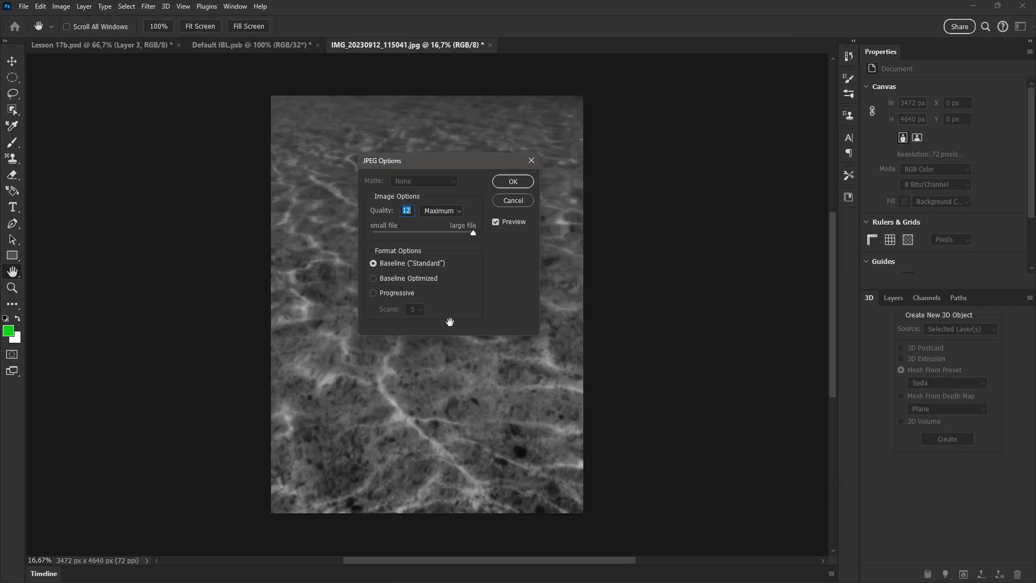
{"action": "left_click", "coordinate": [515, 182]}
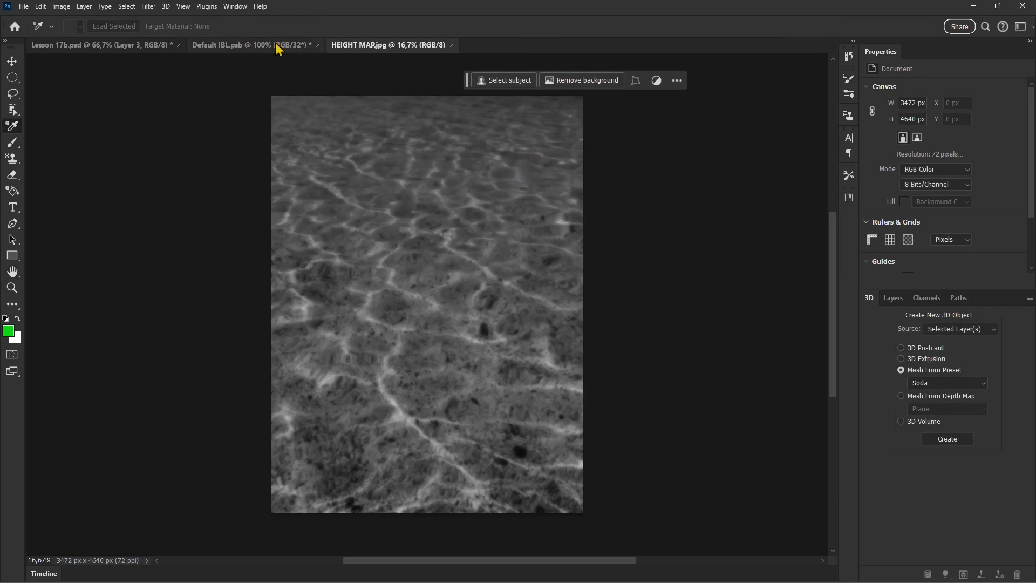
In Lesson 17b.psd, load HEIGHT MAP from the 3d folder as the Height texture of the soda can's Label_Material
{"action": "left_click", "coordinate": [271, 49]}
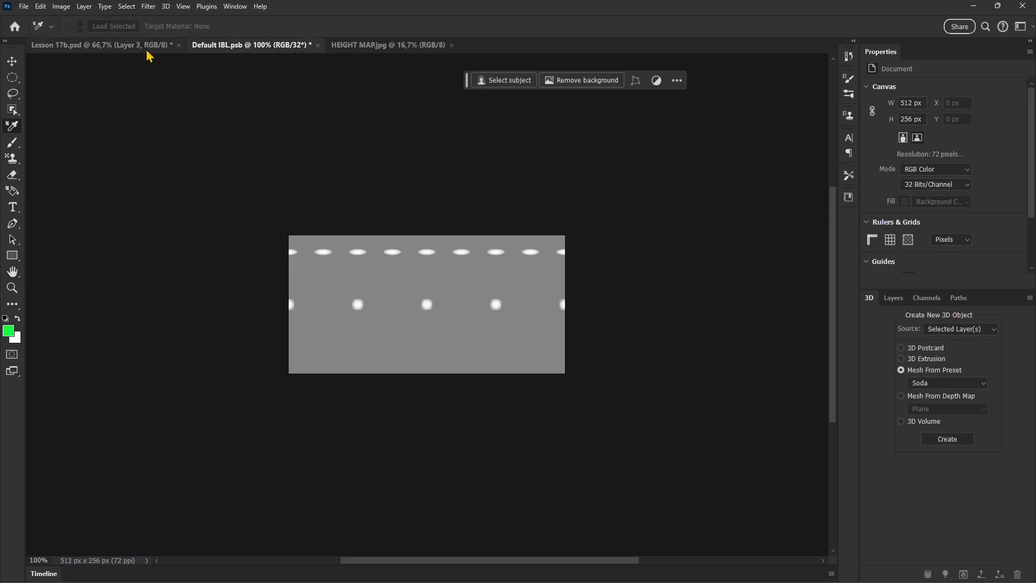
{"action": "left_click", "coordinate": [135, 48]}
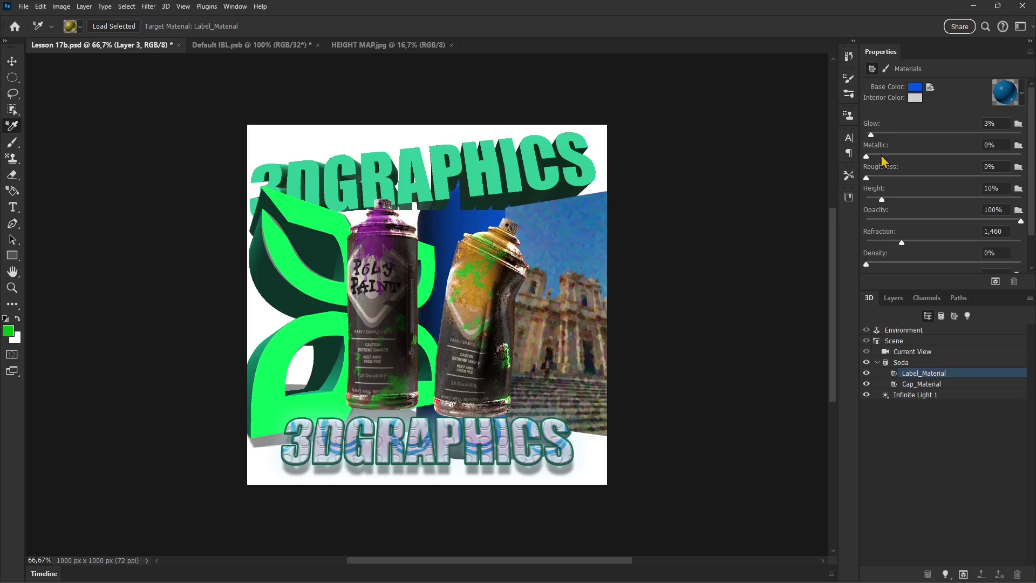
{"action": "left_click", "coordinate": [1017, 190]}
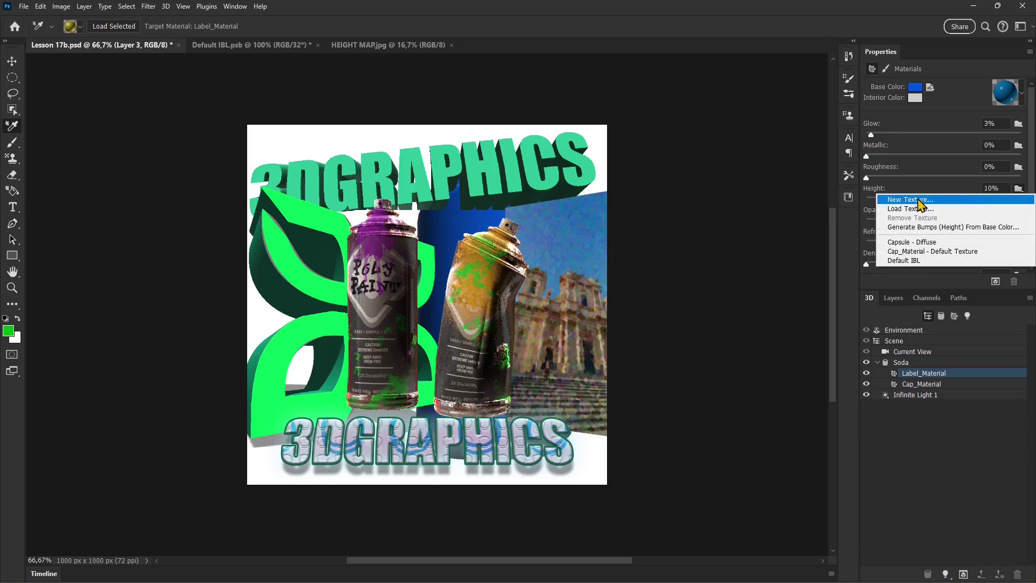
{"action": "left_click", "coordinate": [904, 210]}
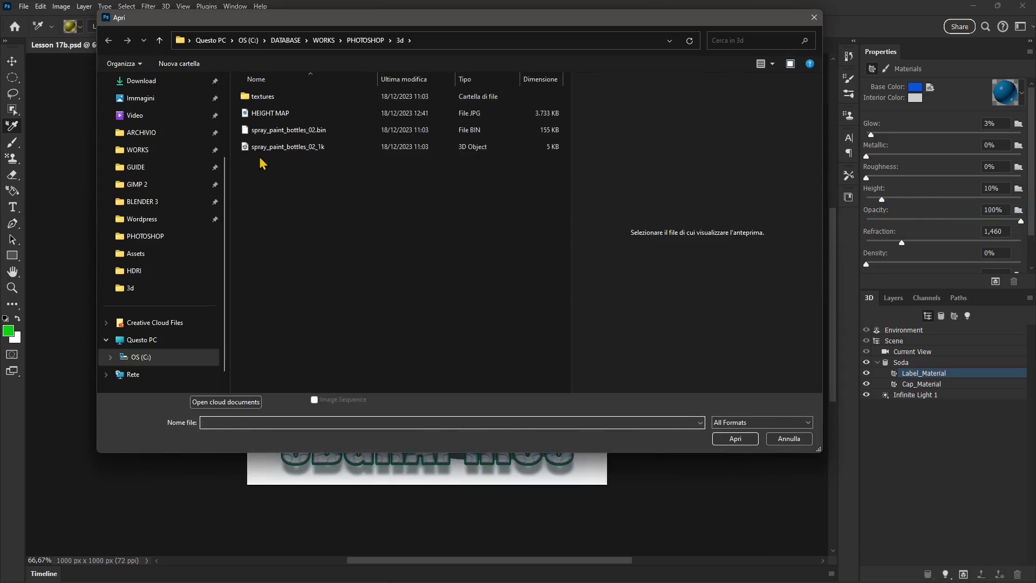
{"action": "left_click", "coordinate": [281, 113]}
{"action": "left_click", "coordinate": [717, 438]}
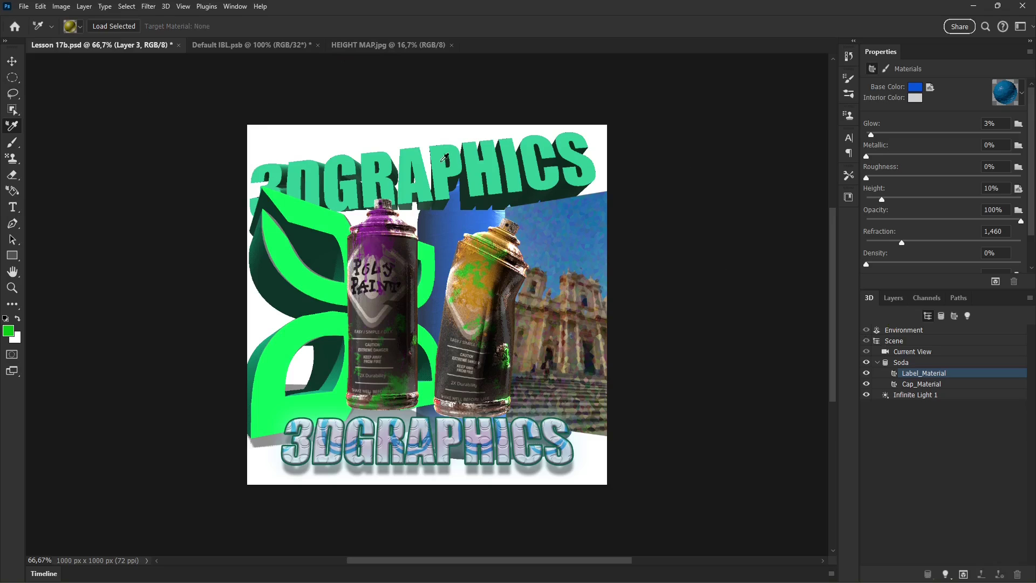
Select the soda can mesh with the Move tool and rotate it in the 3D scene
{"action": "left_click", "coordinate": [12, 61]}
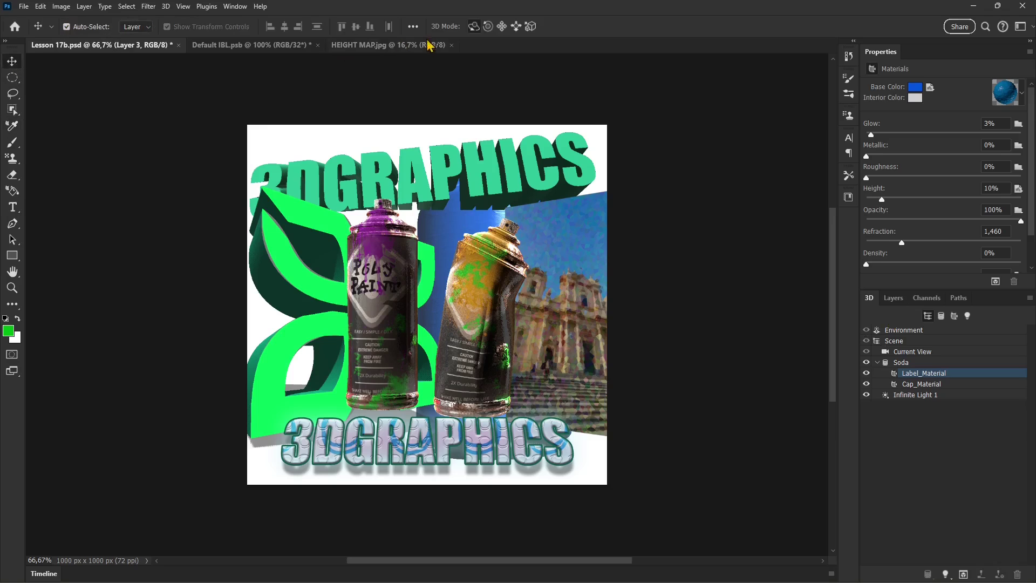
{"action": "left_click", "coordinate": [441, 233]}
{"action": "left_click_drag", "start_coordinate": [476, 216], "coordinate": [454, 260]}
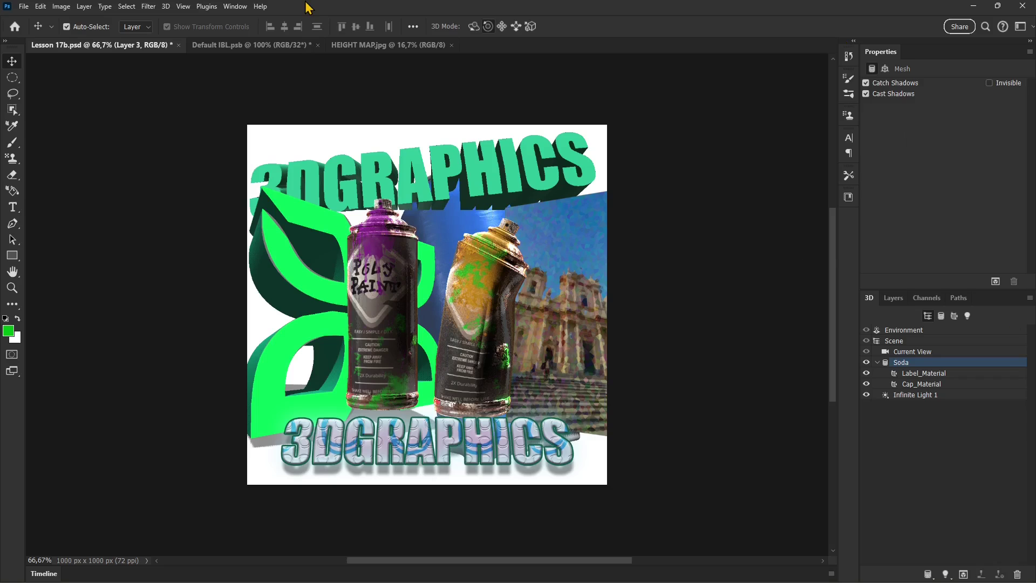
Create a Solid Extrusion mesh from the depth map in HEIGHT MAP.jpg and rotate the scene to inspect its relief
{"action": "left_click", "coordinate": [378, 45]}
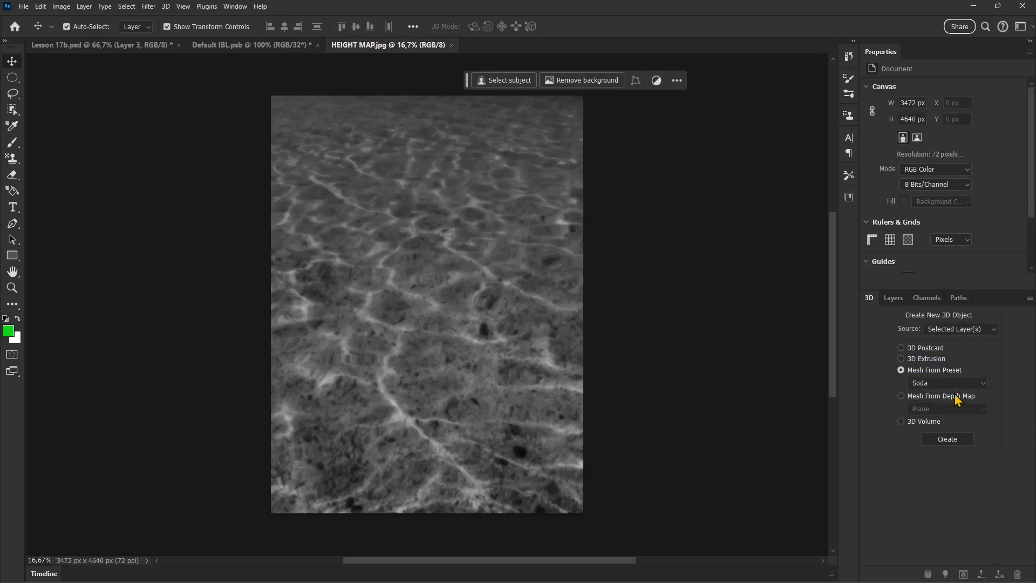
{"action": "left_click", "coordinate": [922, 399]}
{"action": "left_click", "coordinate": [954, 413]}
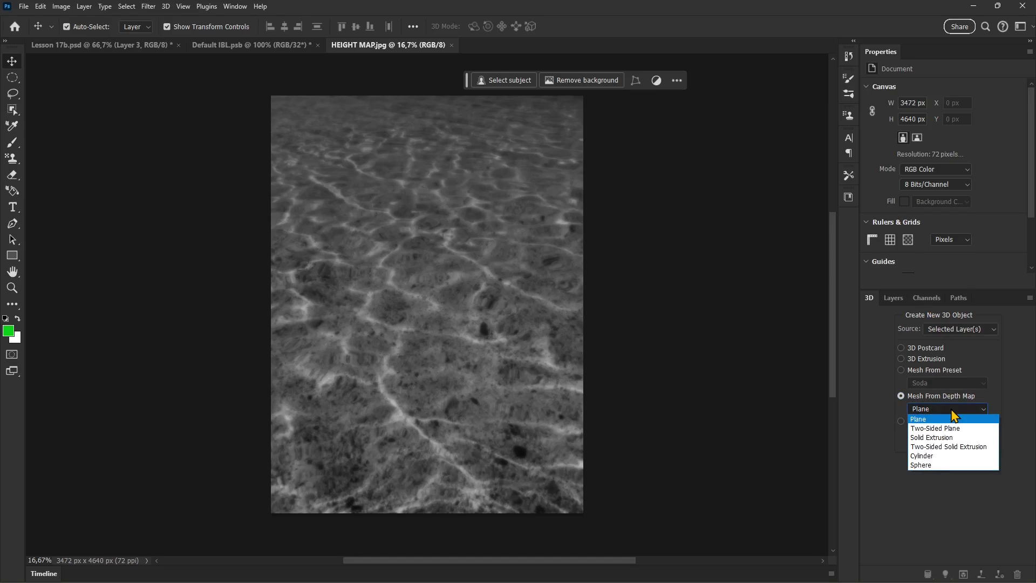
{"action": "left_click", "coordinate": [946, 437]}
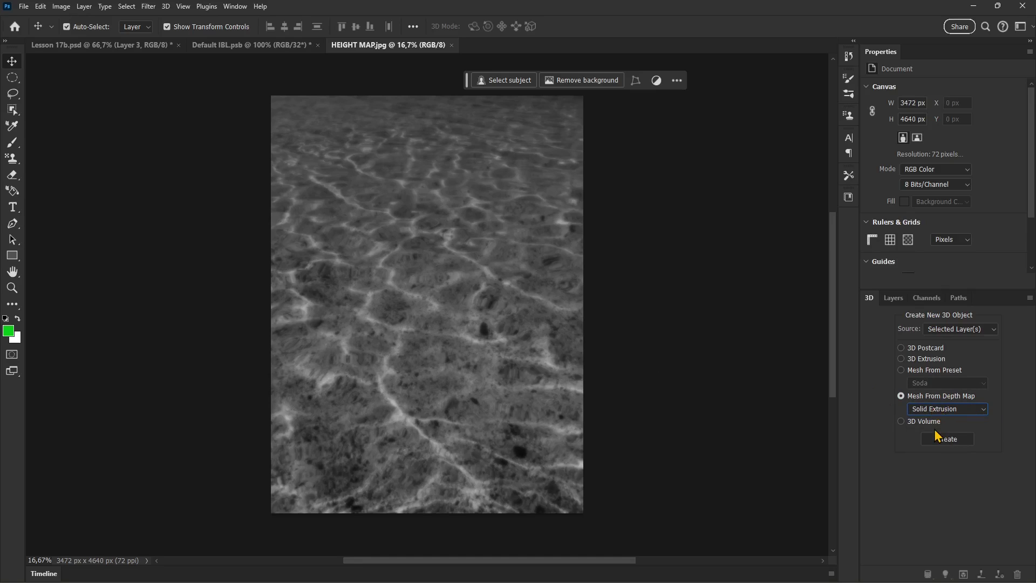
{"action": "left_click", "coordinate": [948, 444]}
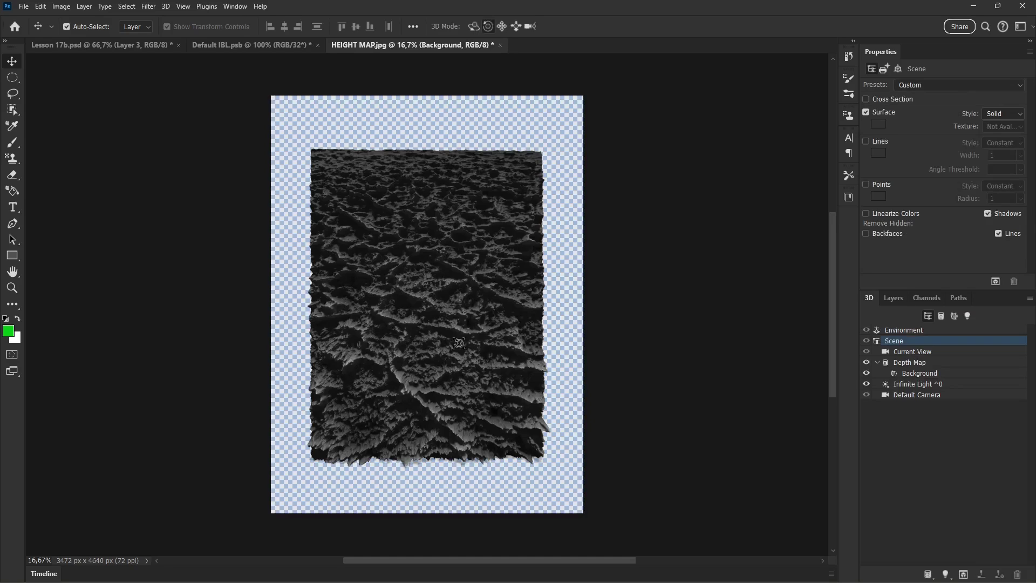
{"action": "left_click_drag", "start_coordinate": [461, 342], "coordinate": [474, 218]}
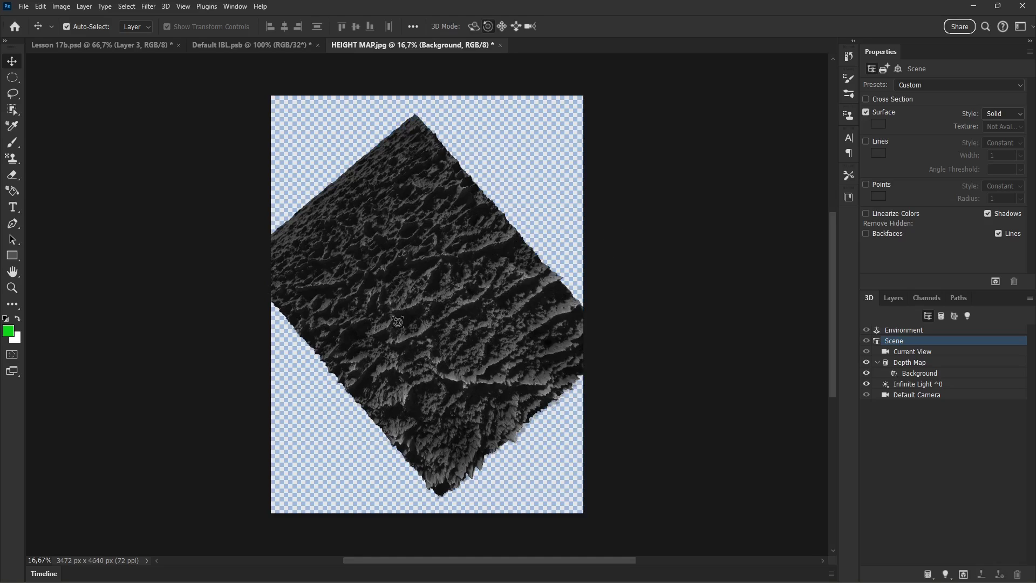
{"action": "left_click_drag", "start_coordinate": [333, 319], "coordinate": [437, 240]}
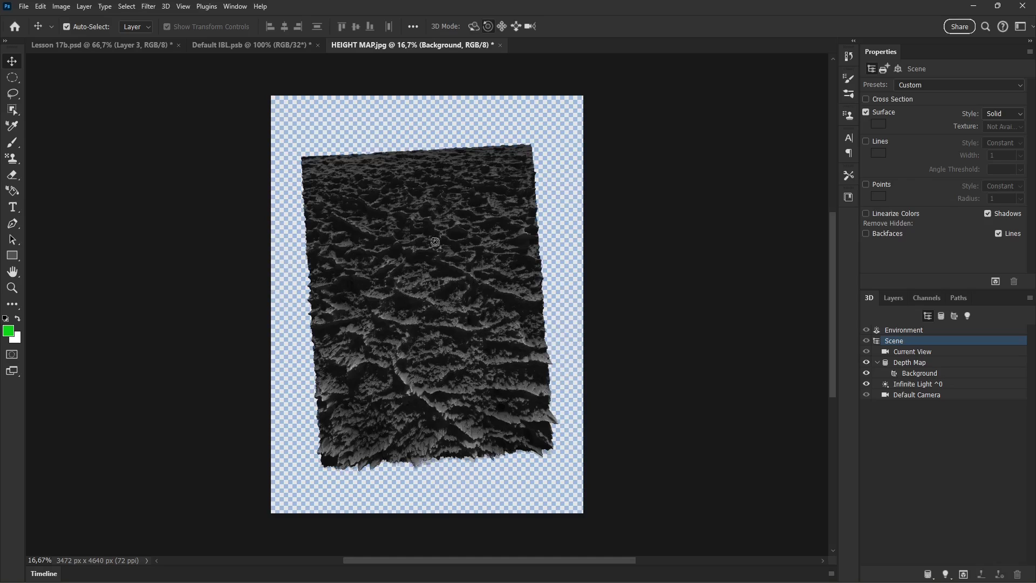
{"action": "left_click_drag", "start_coordinate": [437, 313], "coordinate": [437, 304]}
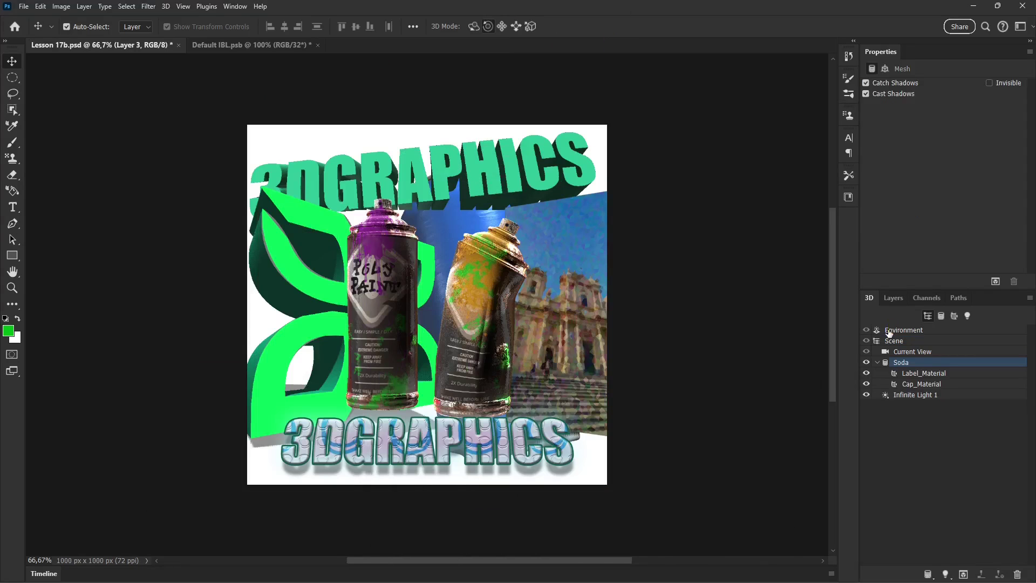
Select the 3D 3DGRAPHICS text layer in Lesson 17b.psd and examine its mesh, deform, cap and coordinate properties
{"action": "left_click", "coordinate": [893, 297]}
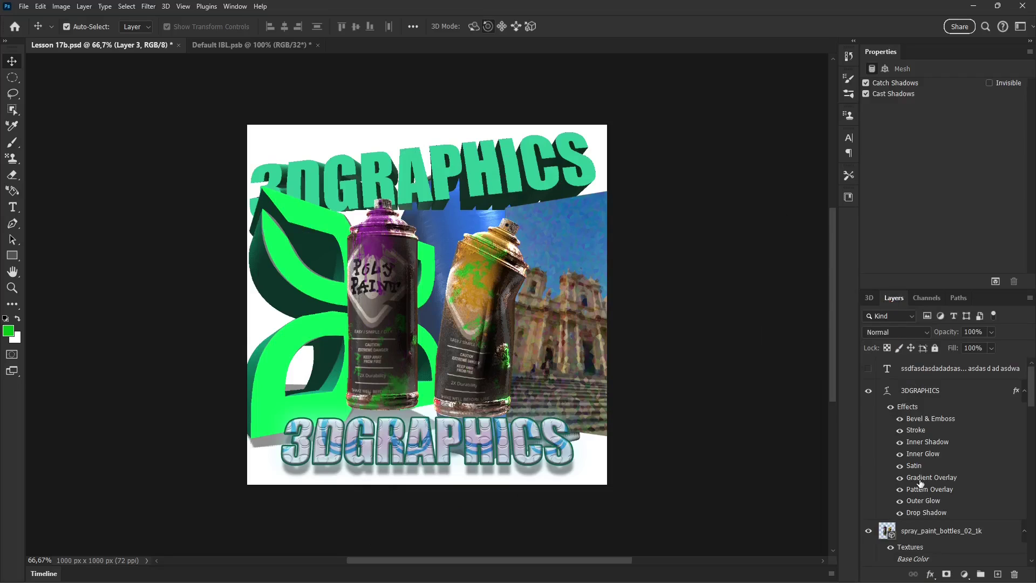
{"action": "scroll", "coordinate": [920, 502], "scroll_direction": "down", "scroll_amount": 3}
{"action": "scroll", "coordinate": [923, 493], "scroll_direction": "down", "scroll_amount": 5}
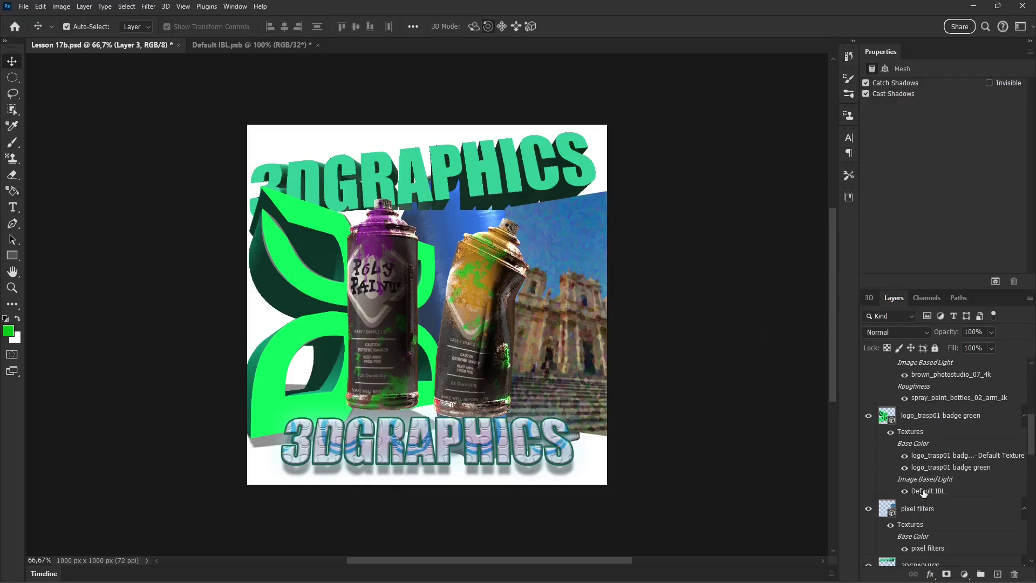
{"action": "left_click", "coordinate": [930, 500]}
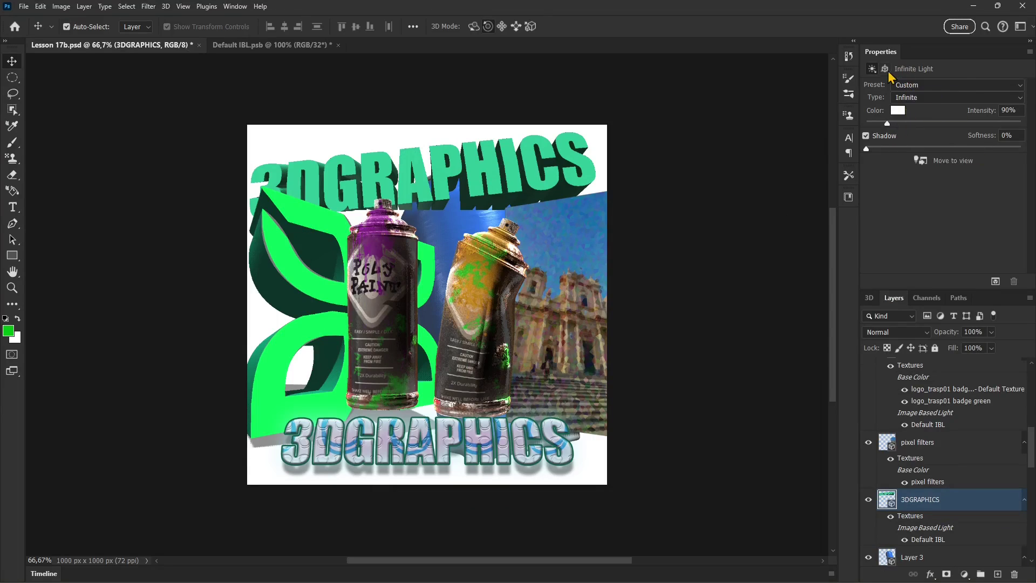
{"action": "left_click", "coordinate": [869, 298]}
{"action": "left_click", "coordinate": [921, 375]}
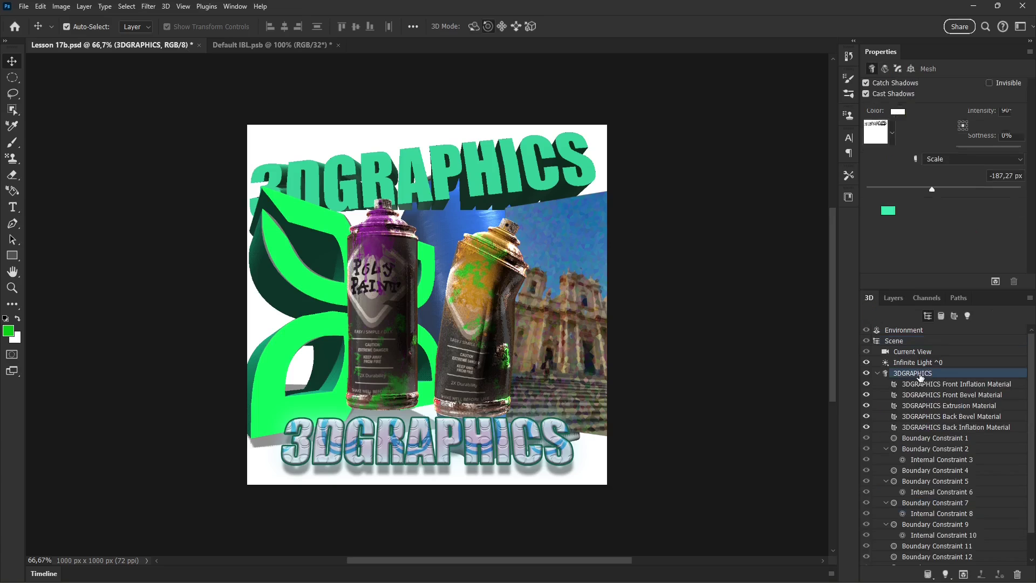
{"action": "left_click", "coordinate": [885, 68]}
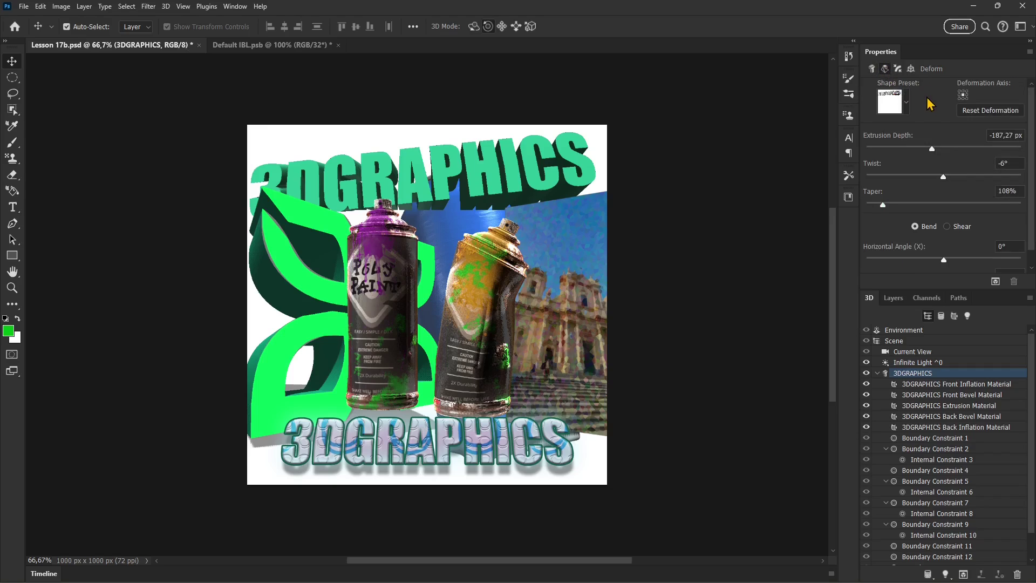
{"action": "scroll", "coordinate": [974, 224], "scroll_direction": "down", "scroll_amount": 1}
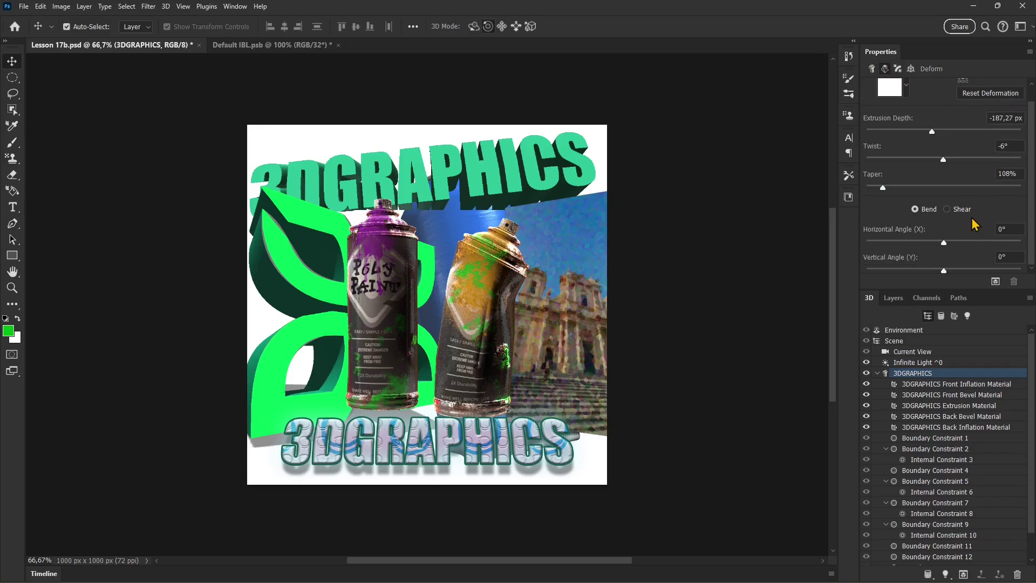
{"action": "left_click", "coordinate": [898, 69]}
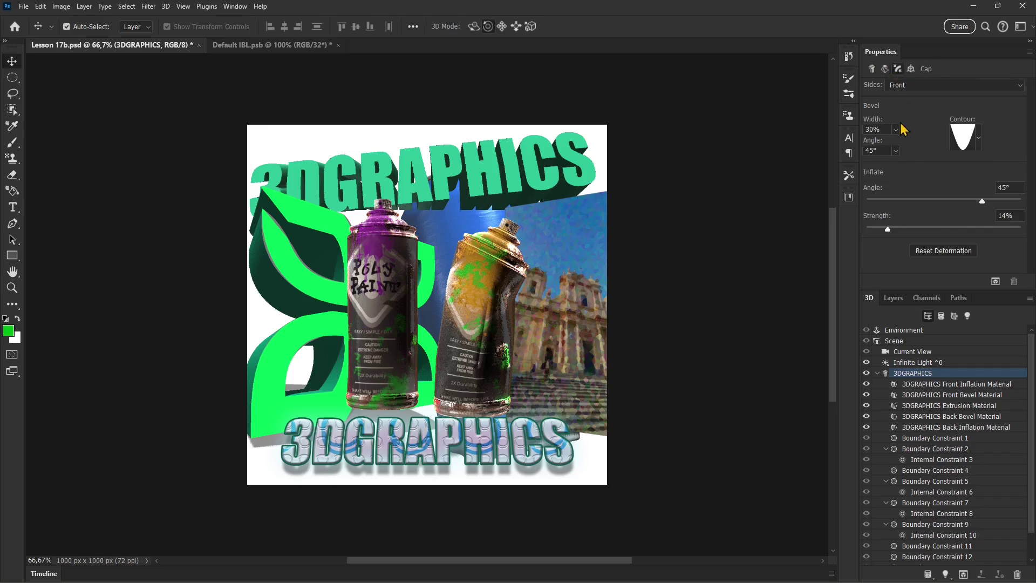
{"action": "left_click", "coordinate": [911, 69]}
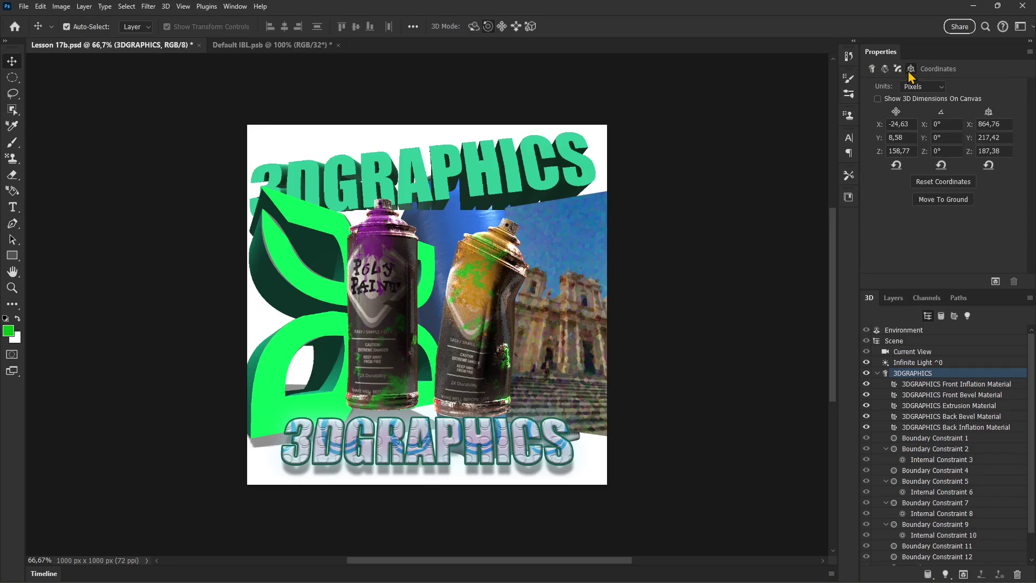
Render the 3D 3DGRAPHICS text, and move it upward to about X -17, Y 35 pixels
{"action": "left_click", "coordinate": [963, 574]}
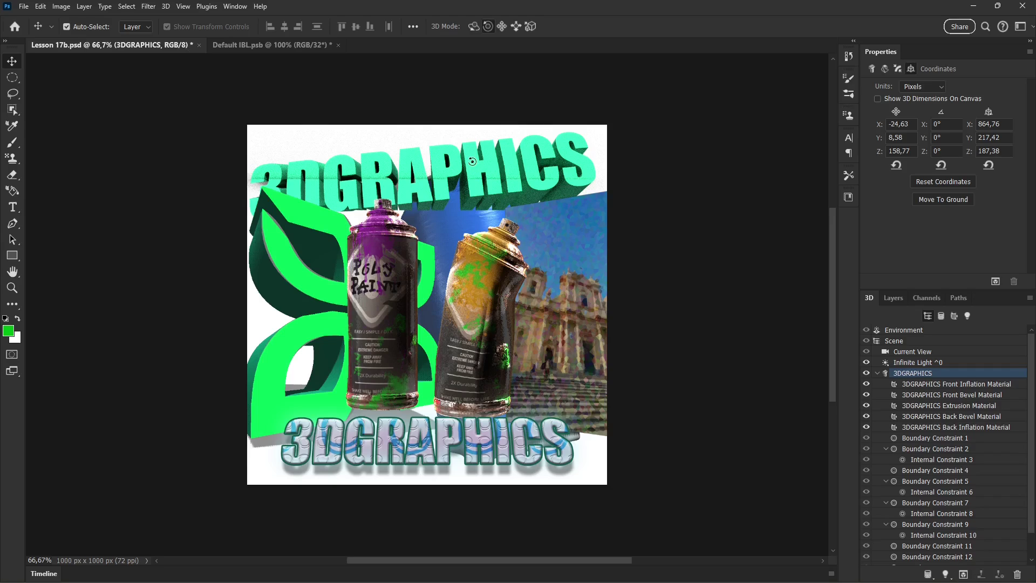
{"action": "left_click", "coordinate": [502, 26]}
{"action": "left_click_drag", "start_coordinate": [468, 180], "coordinate": [477, 76]}
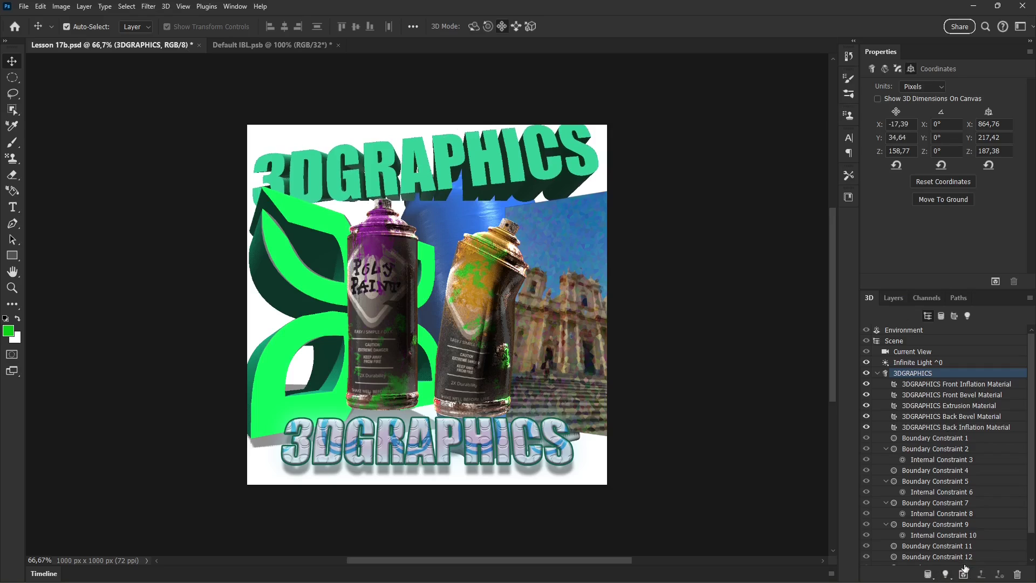
Select the logo_trasp01 badge green layer and start rendering its 3D scene
{"action": "left_click", "coordinate": [893, 297]}
{"action": "scroll", "coordinate": [921, 497], "scroll_direction": "down", "scroll_amount": 3}
{"action": "scroll", "coordinate": [921, 498], "scroll_direction": "down", "scroll_amount": 5}
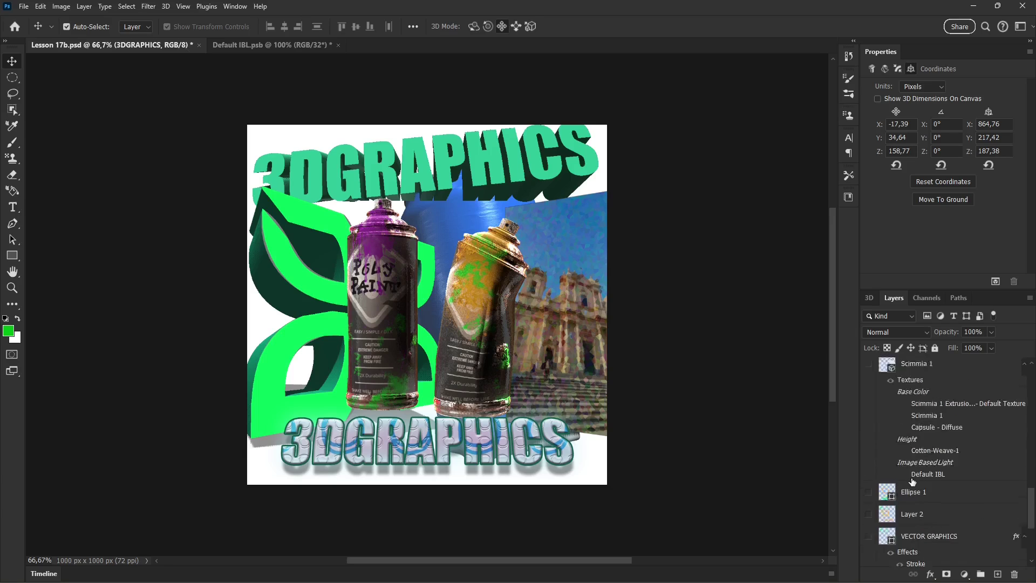
{"action": "scroll", "coordinate": [909, 467], "scroll_direction": "up", "scroll_amount": 6}
{"action": "scroll", "coordinate": [907, 467], "scroll_direction": "up", "scroll_amount": 1}
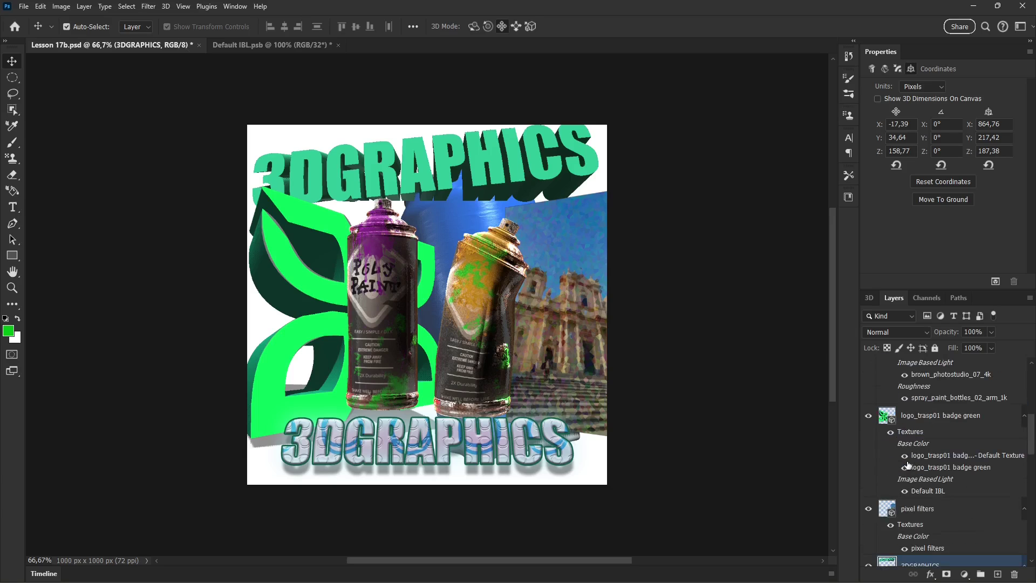
{"action": "left_click", "coordinate": [924, 414]}
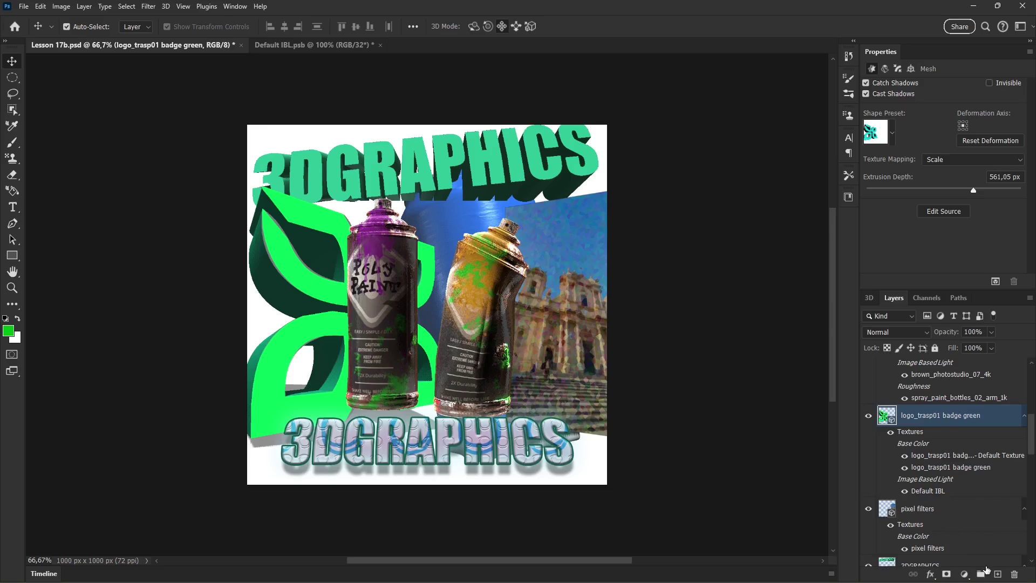
{"action": "left_click", "coordinate": [869, 297]}
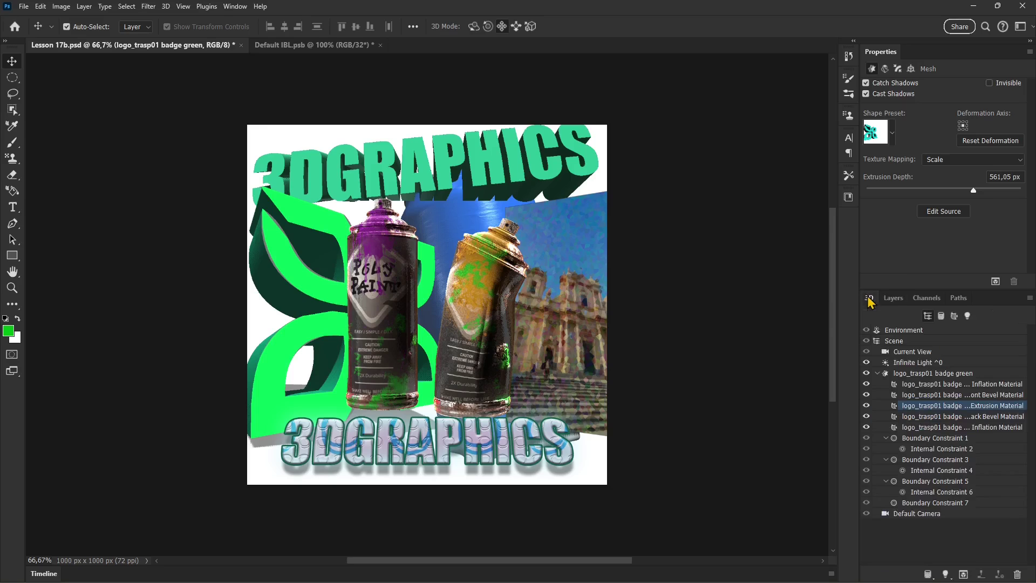
{"action": "left_click", "coordinate": [964, 575]}
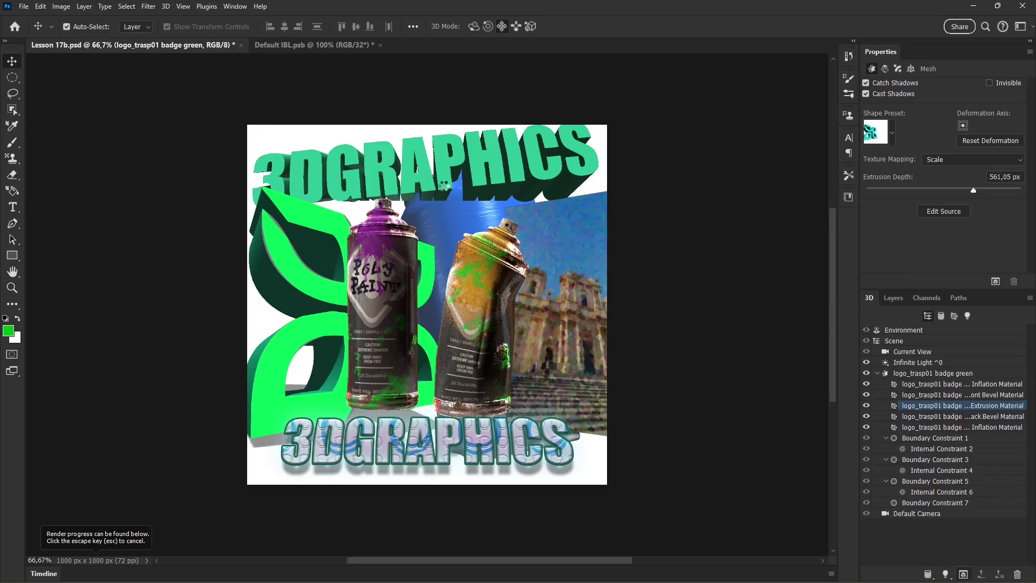